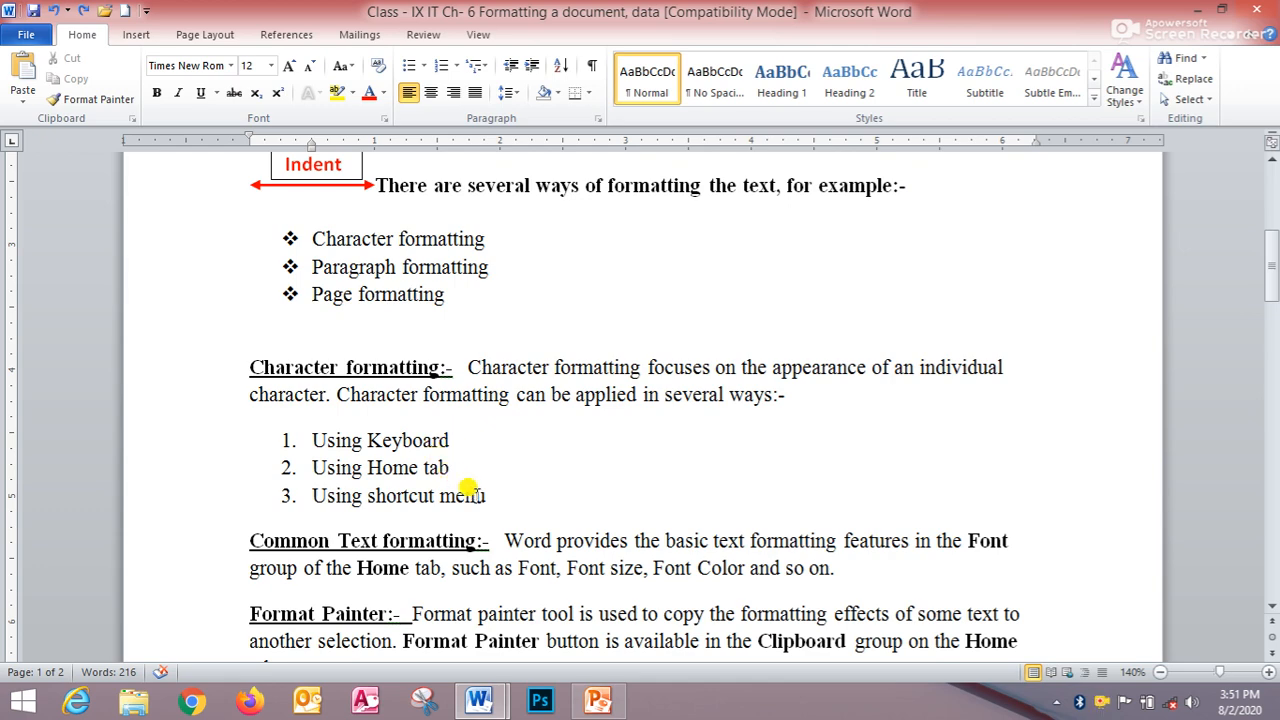
# - Set the word "formatting" in the "Character formatting" bullet to Algerian font, size 18
pyautogui.scroll(1, 469, 490)
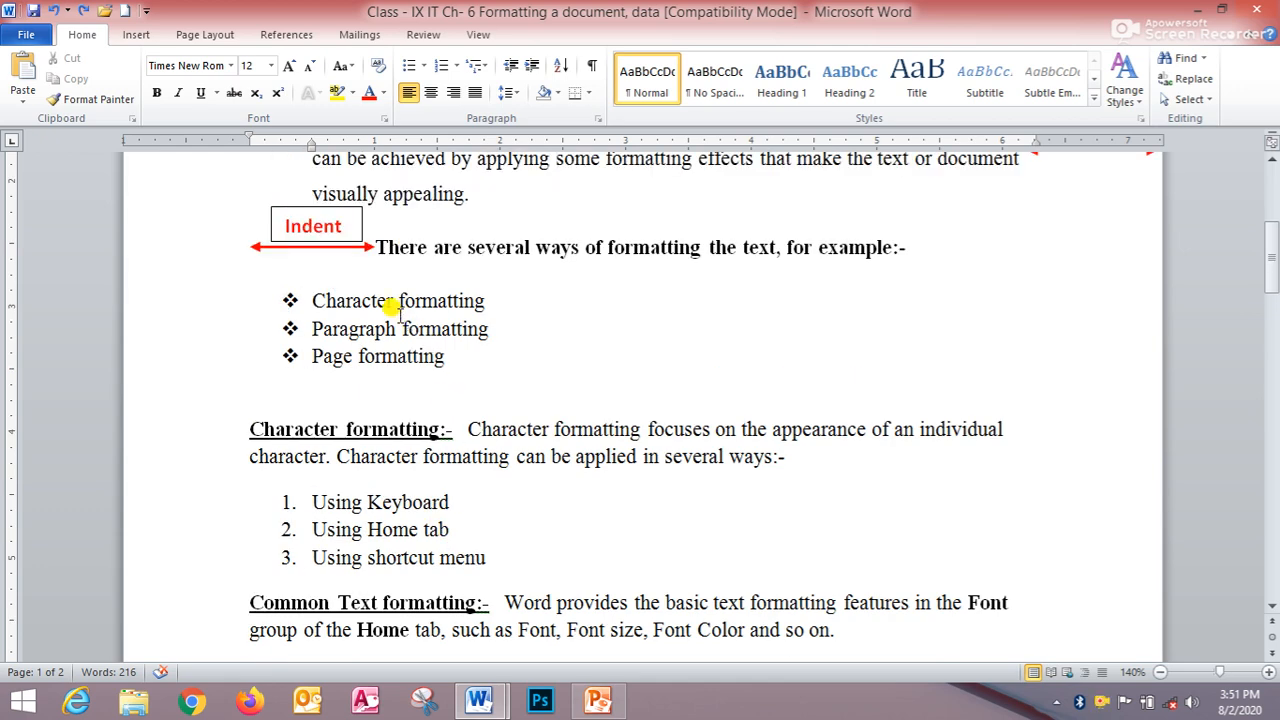
pyautogui.moveTo(399, 300); pyautogui.dragTo(494, 311)
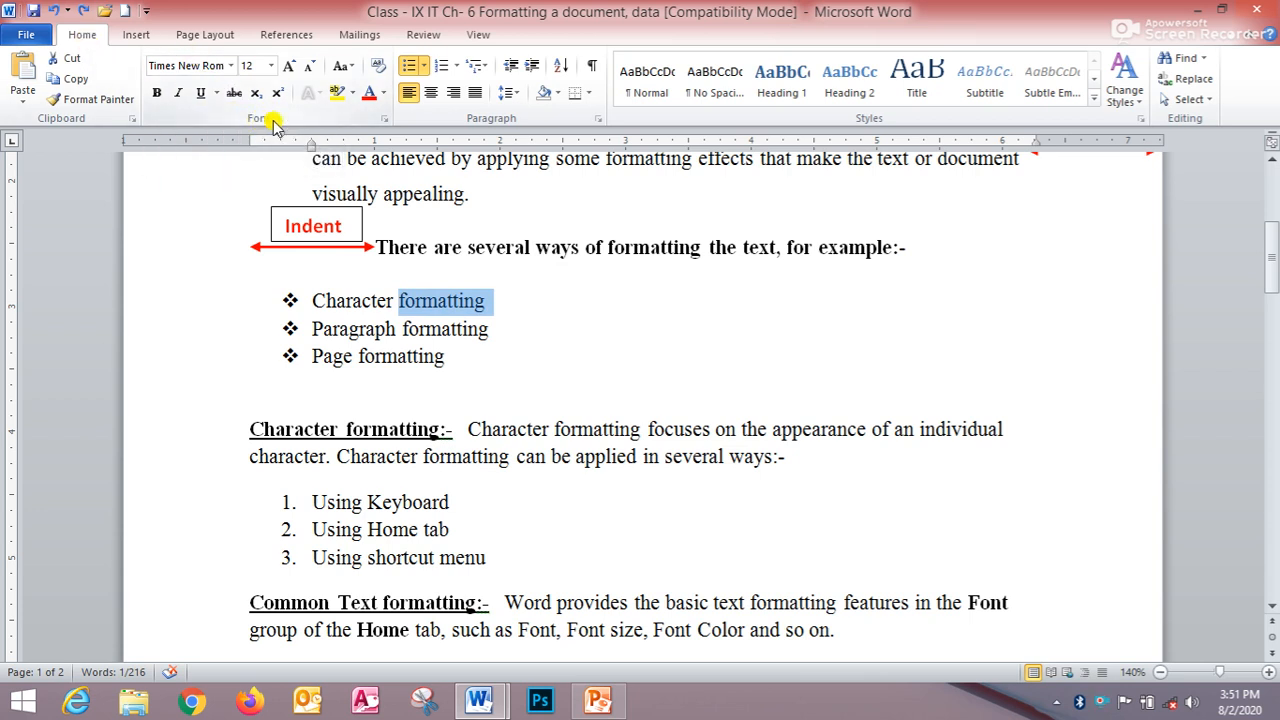
pyautogui.click(230, 65)
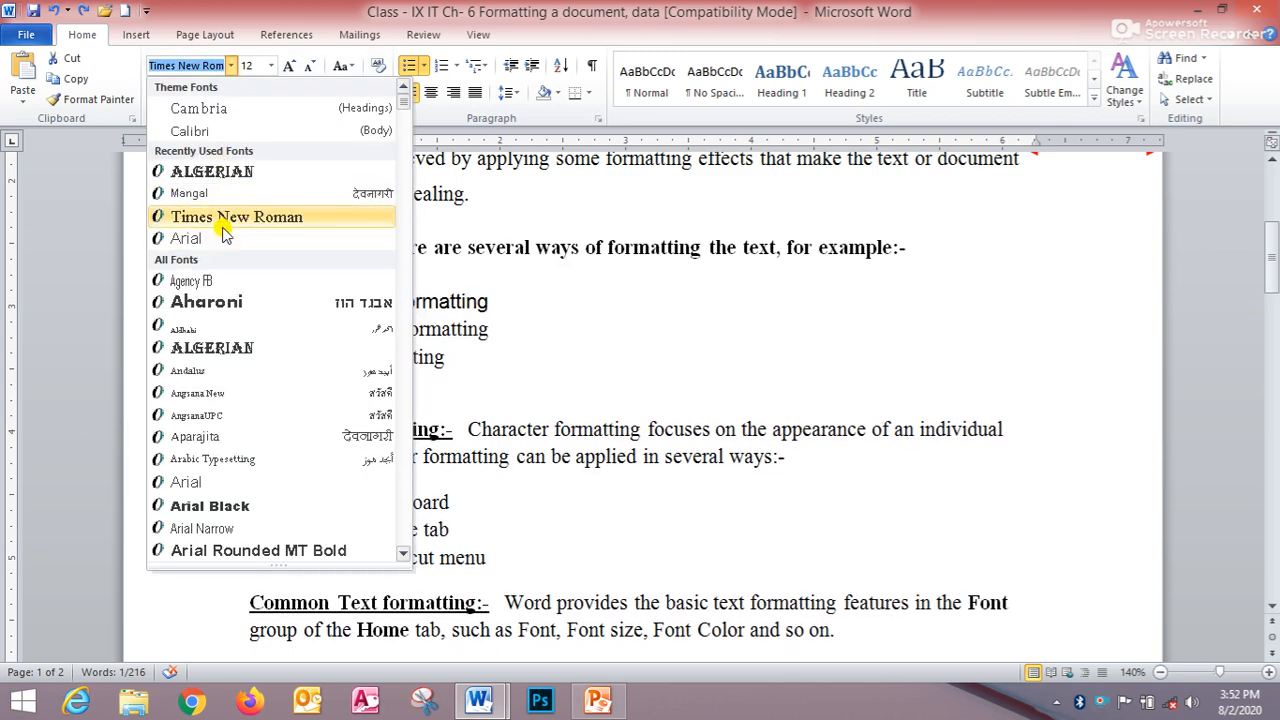
pyautogui.click(254, 173)
pyautogui.click(272, 65)
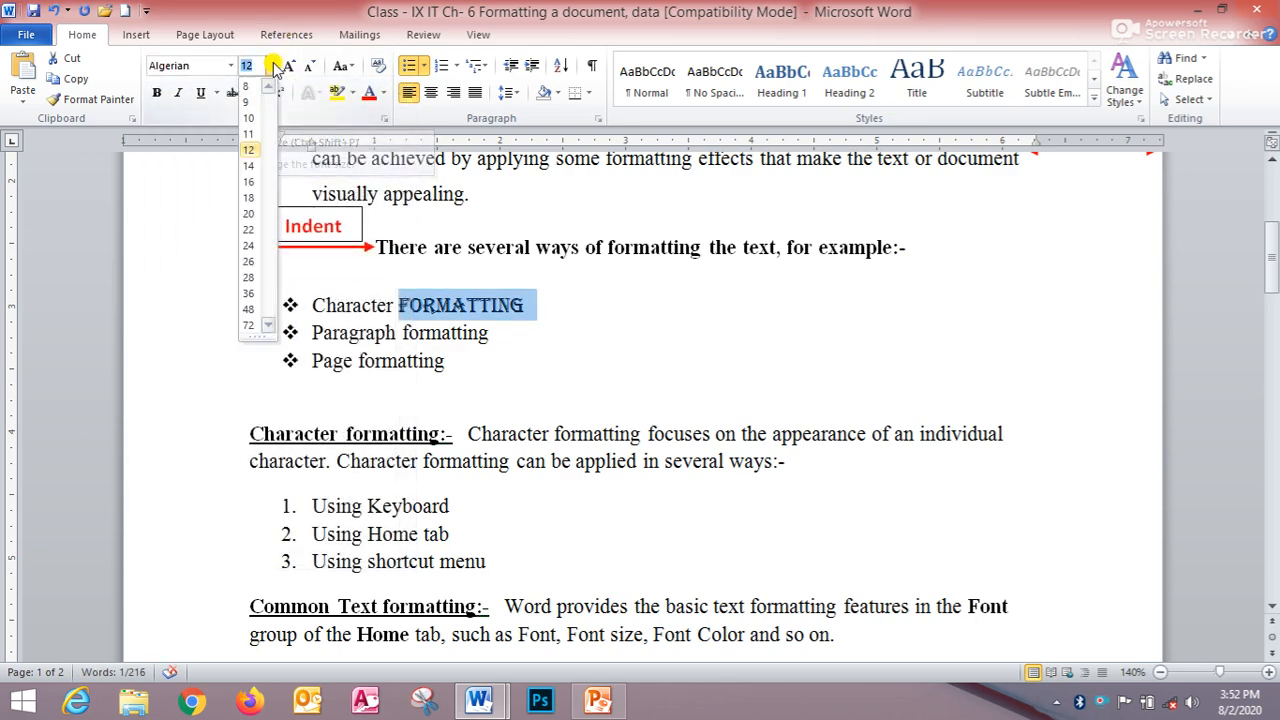
pyautogui.click(250, 197)
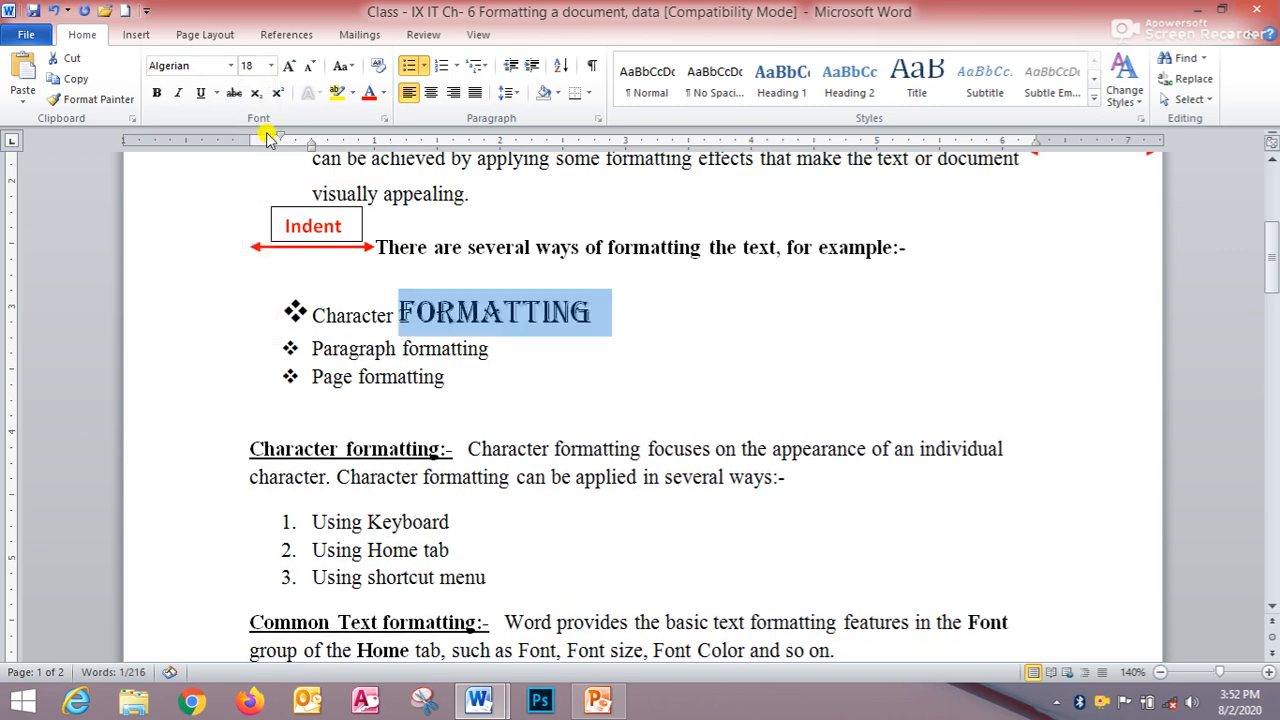
# - Make the selected word "formatting" bold, italic and underlined
pyautogui.click(157, 94)
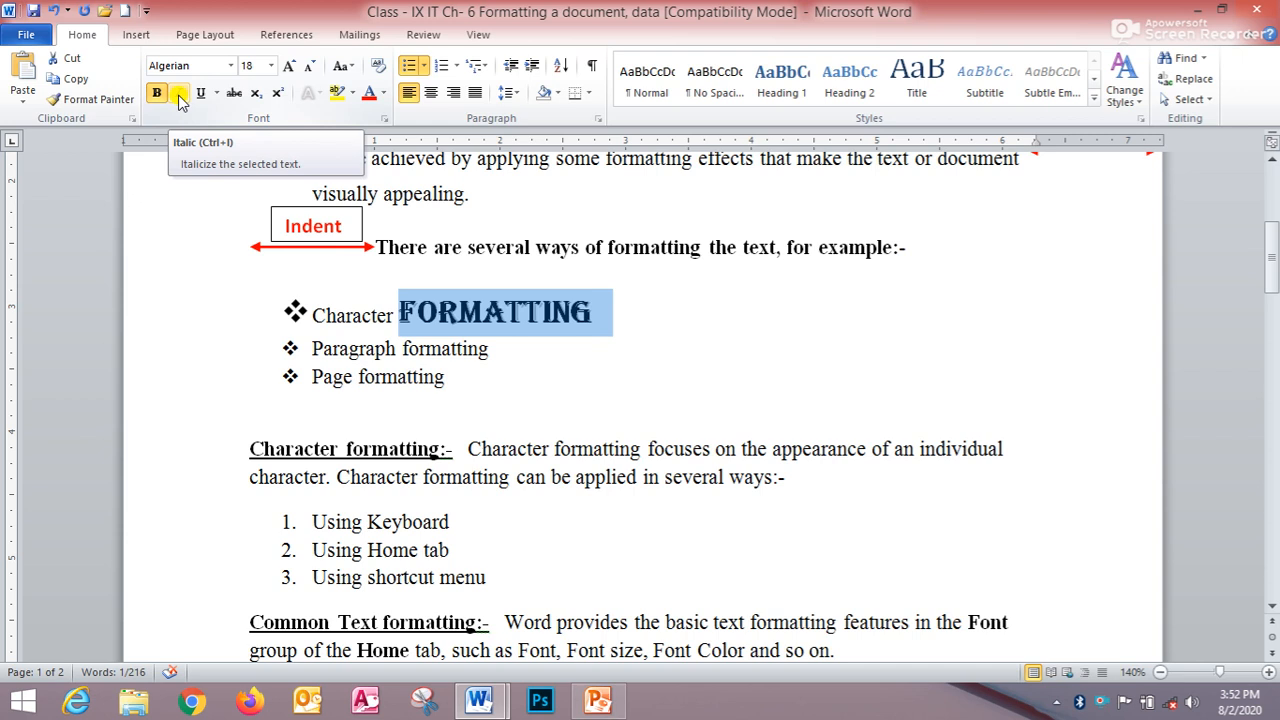
pyautogui.click(180, 97)
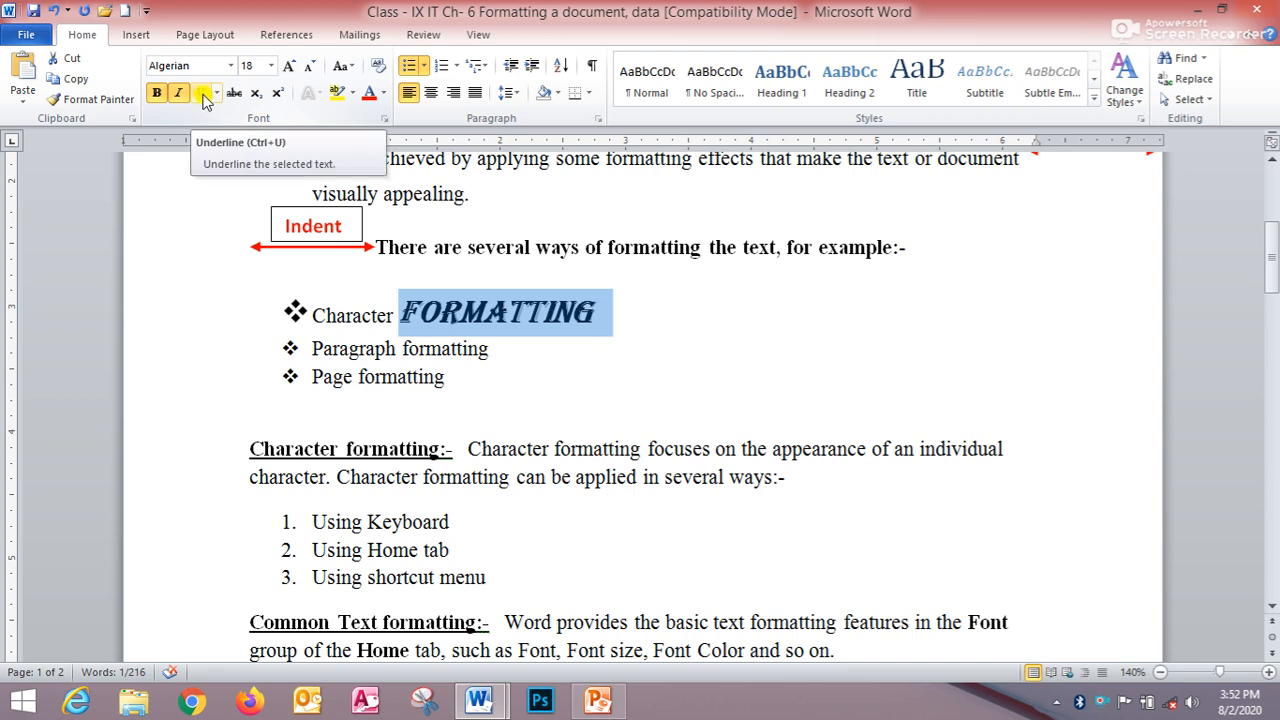
pyautogui.click(203, 97)
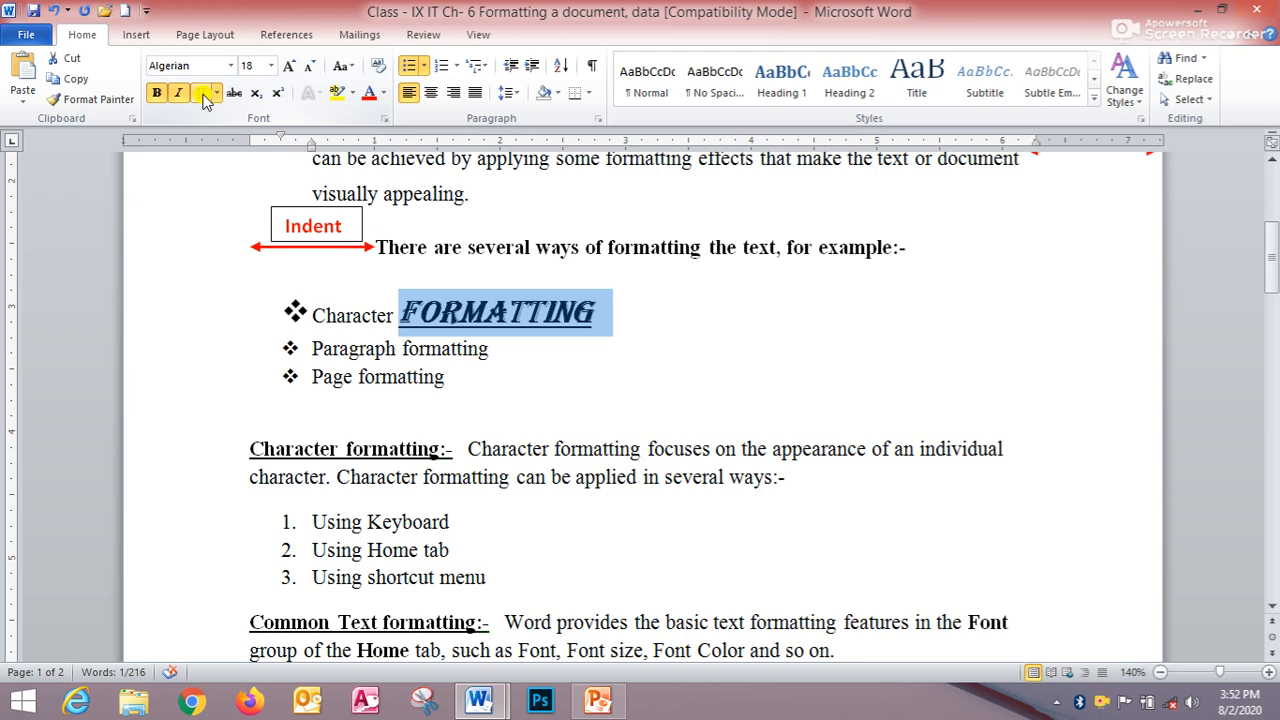
pyautogui.click(203, 93)
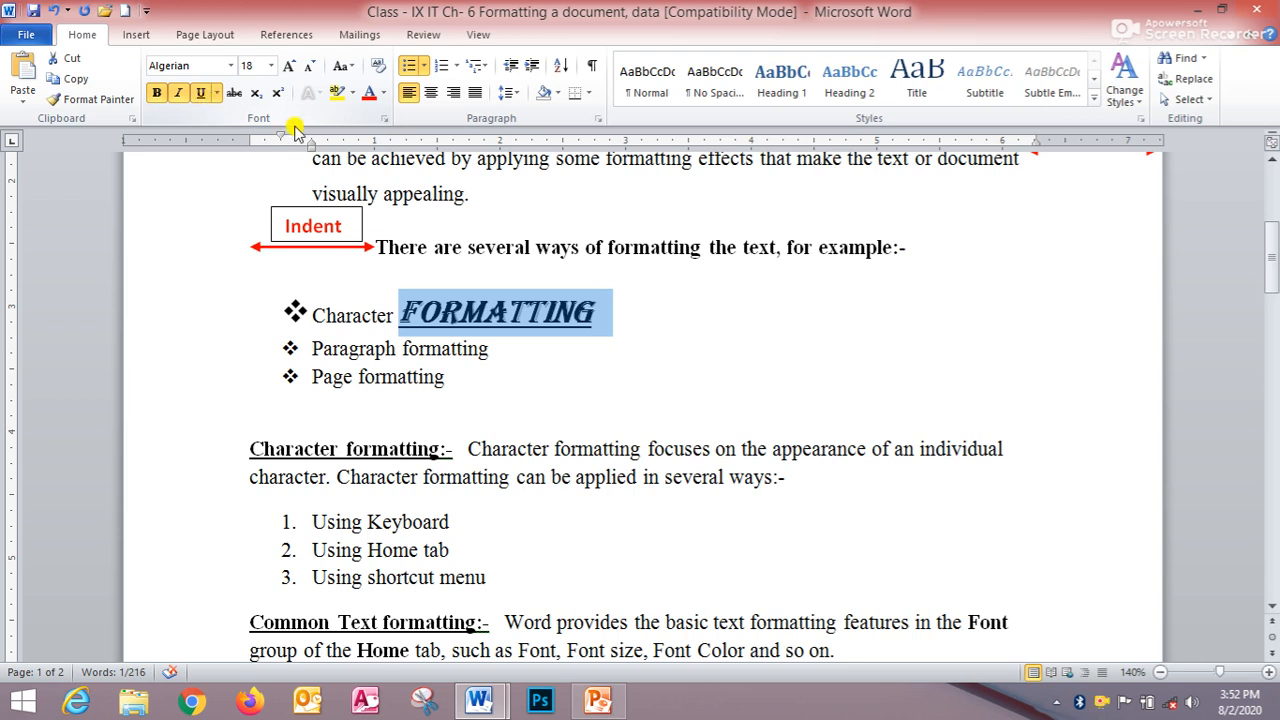
# - Color the word "formatting" red and grow its font size to 22
pyautogui.click(383, 94)
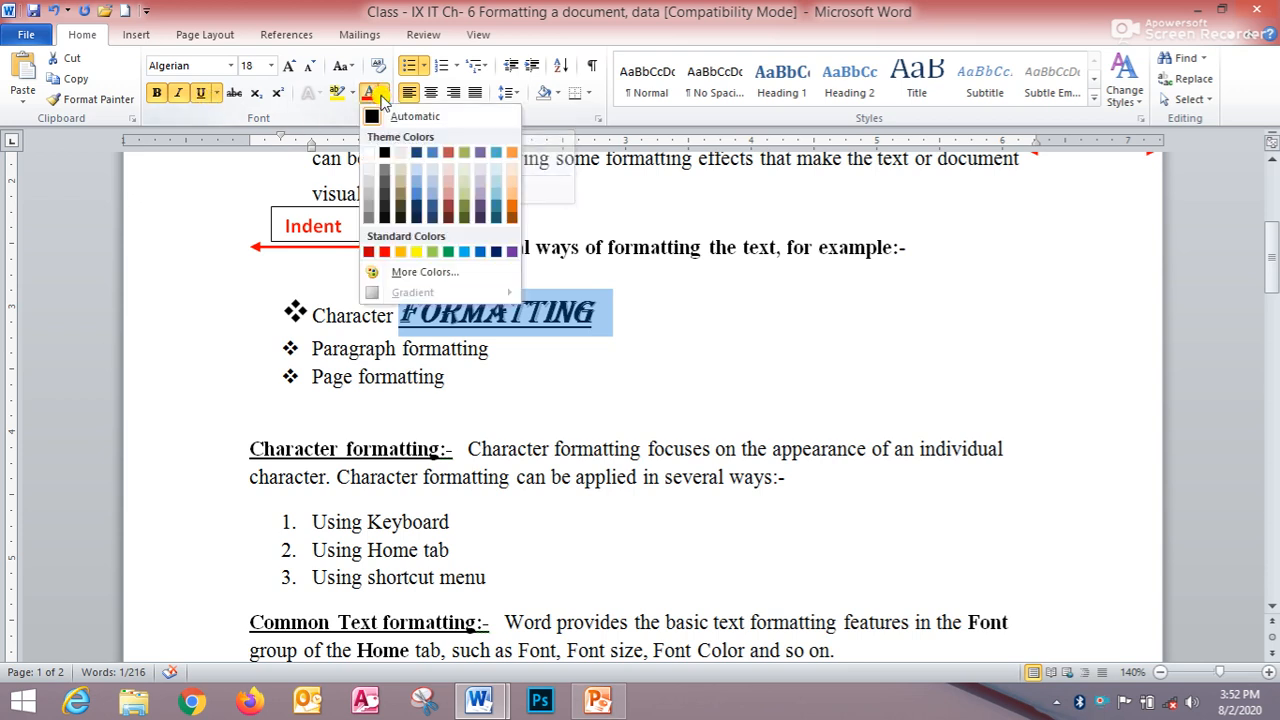
pyautogui.click(383, 251)
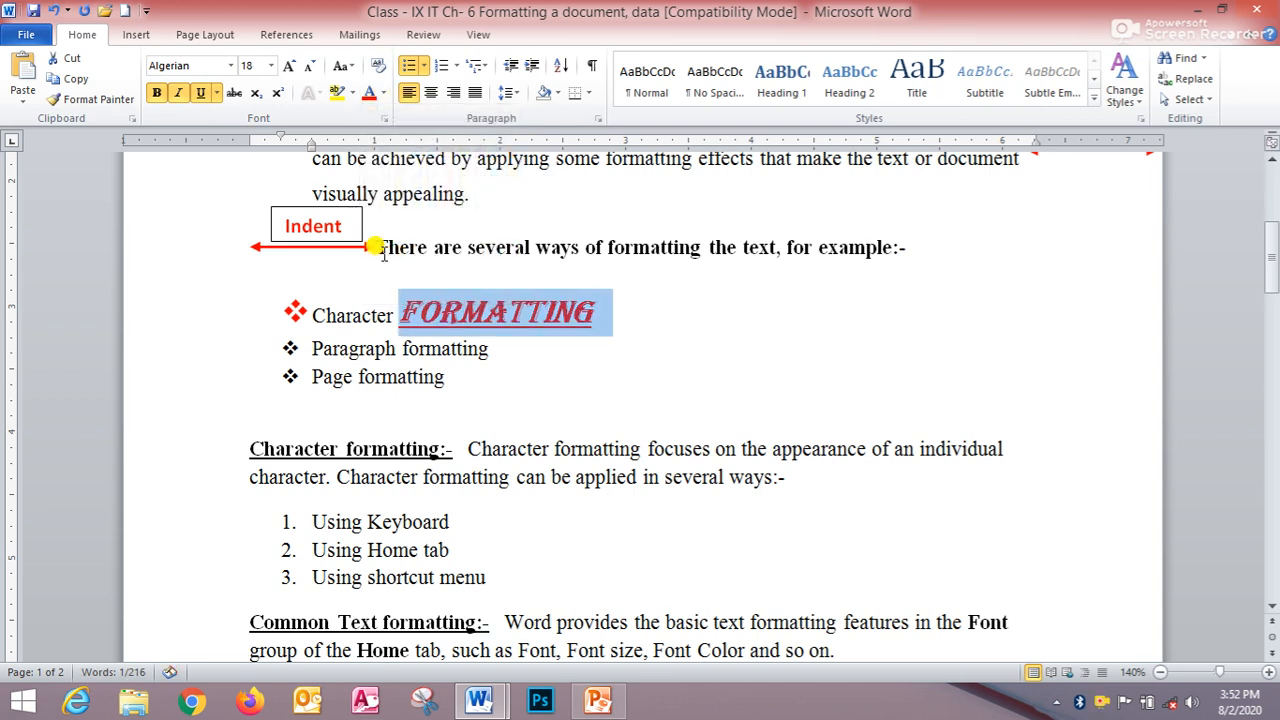
pyautogui.click(291, 72)
pyautogui.click(291, 72)
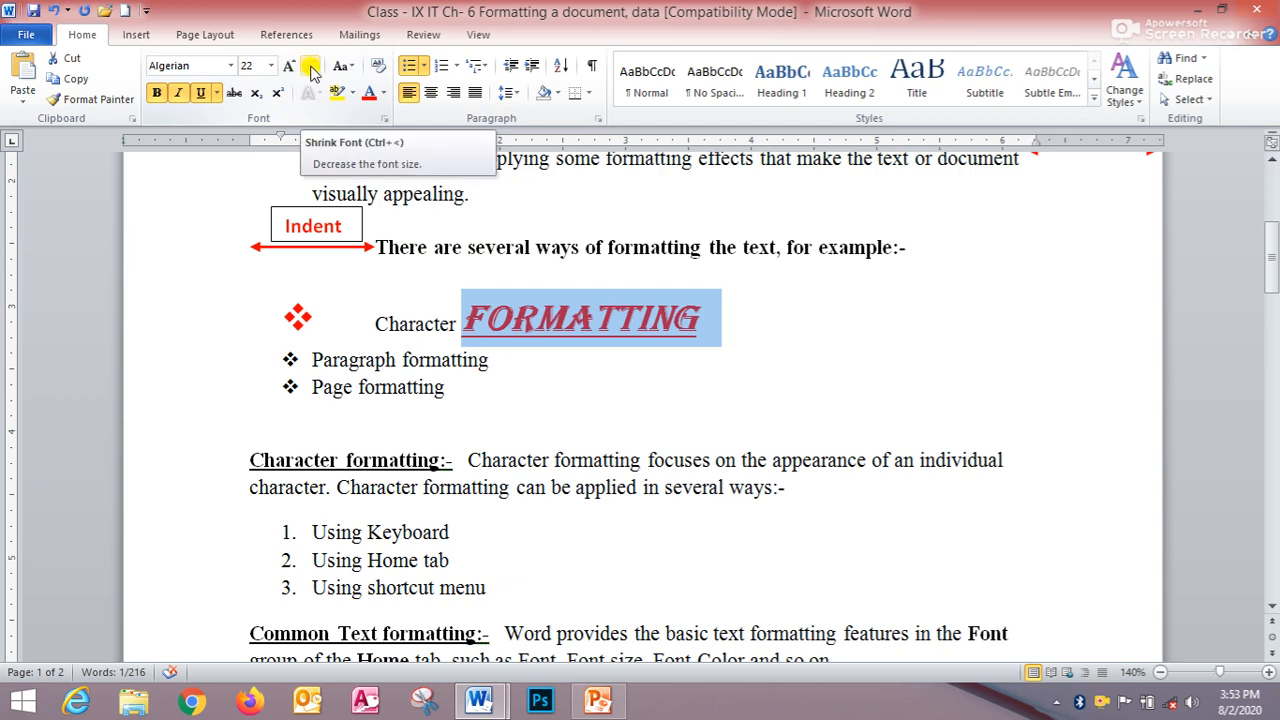
# - Shrink the word "formatting" to font size 16 and deselect it
pyautogui.click(311, 70)
pyautogui.click(311, 70)
pyautogui.click(311, 70)
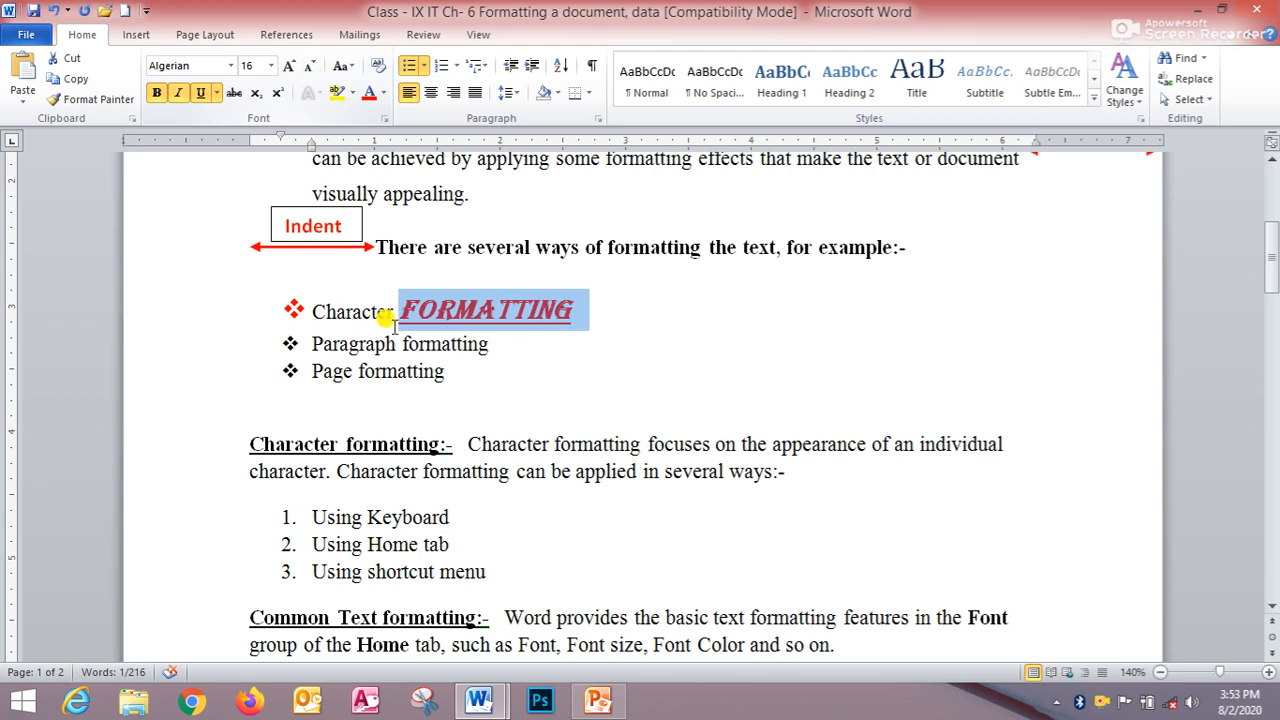
pyautogui.click(556, 388)
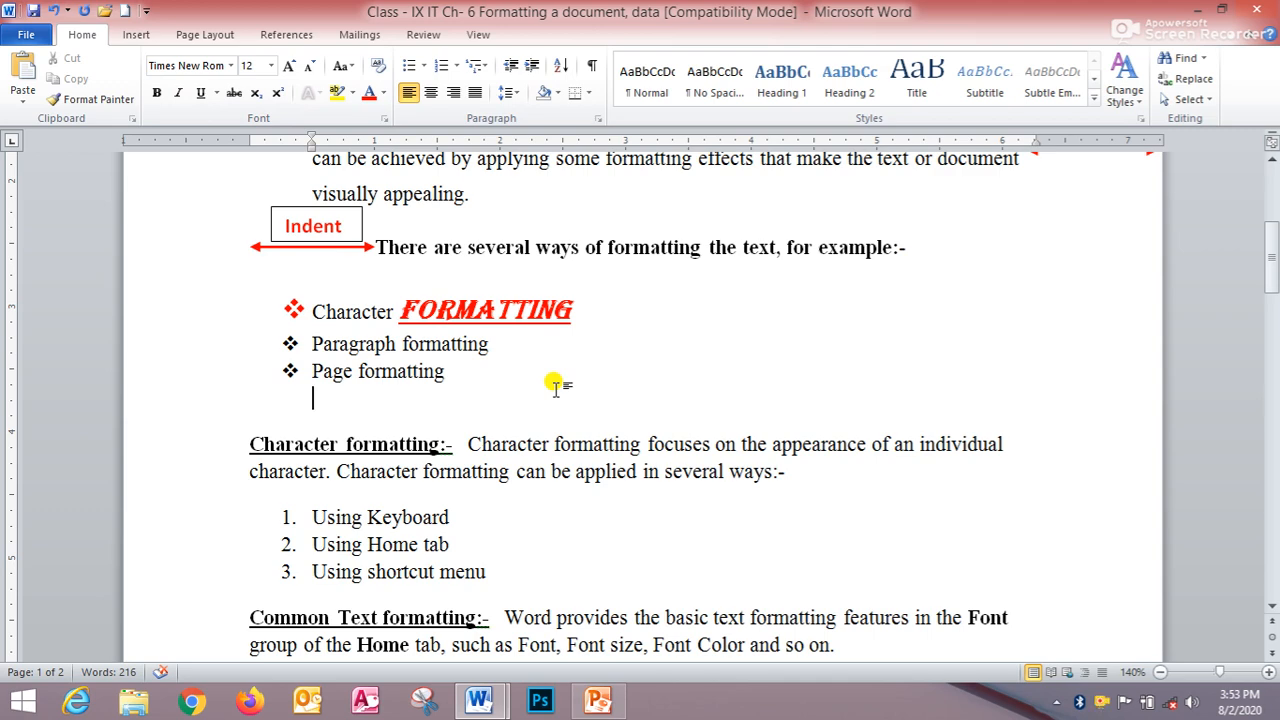
# - Apply Sentence case to the first sentence of Ans 1
pyautogui.scroll(3, 556, 388)
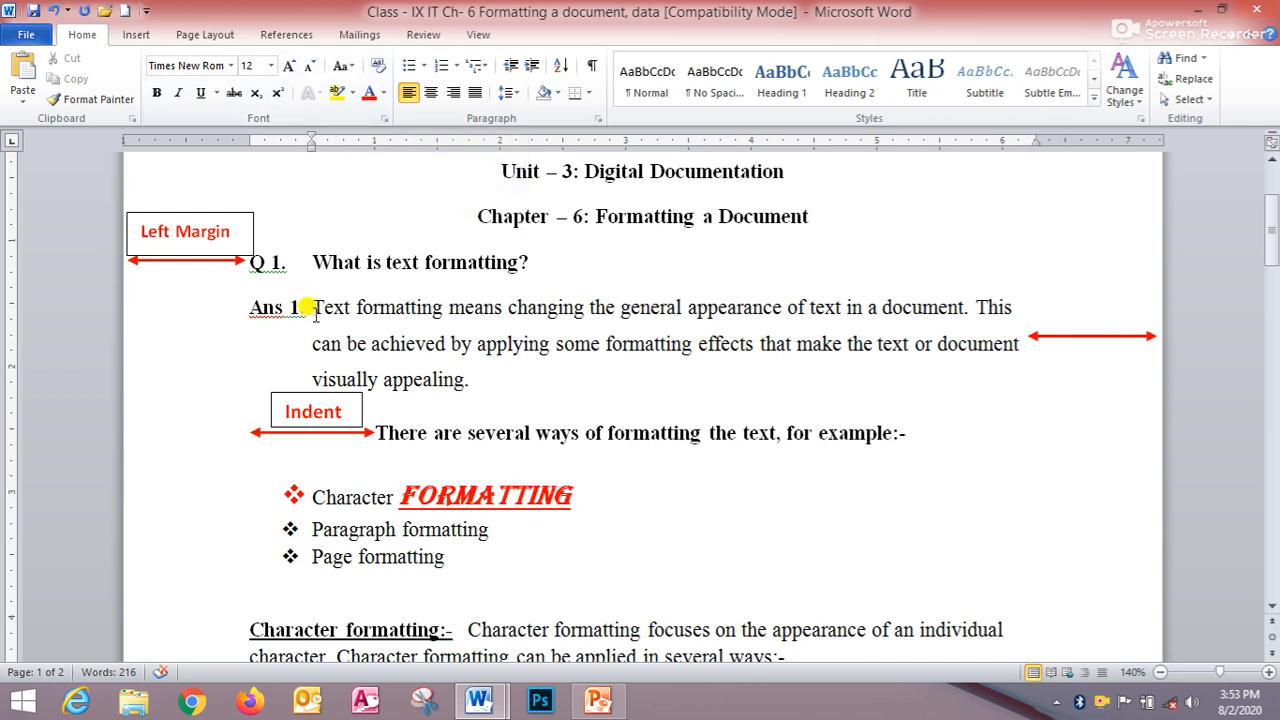
pyautogui.moveTo(314, 308); pyautogui.dragTo(969, 314)
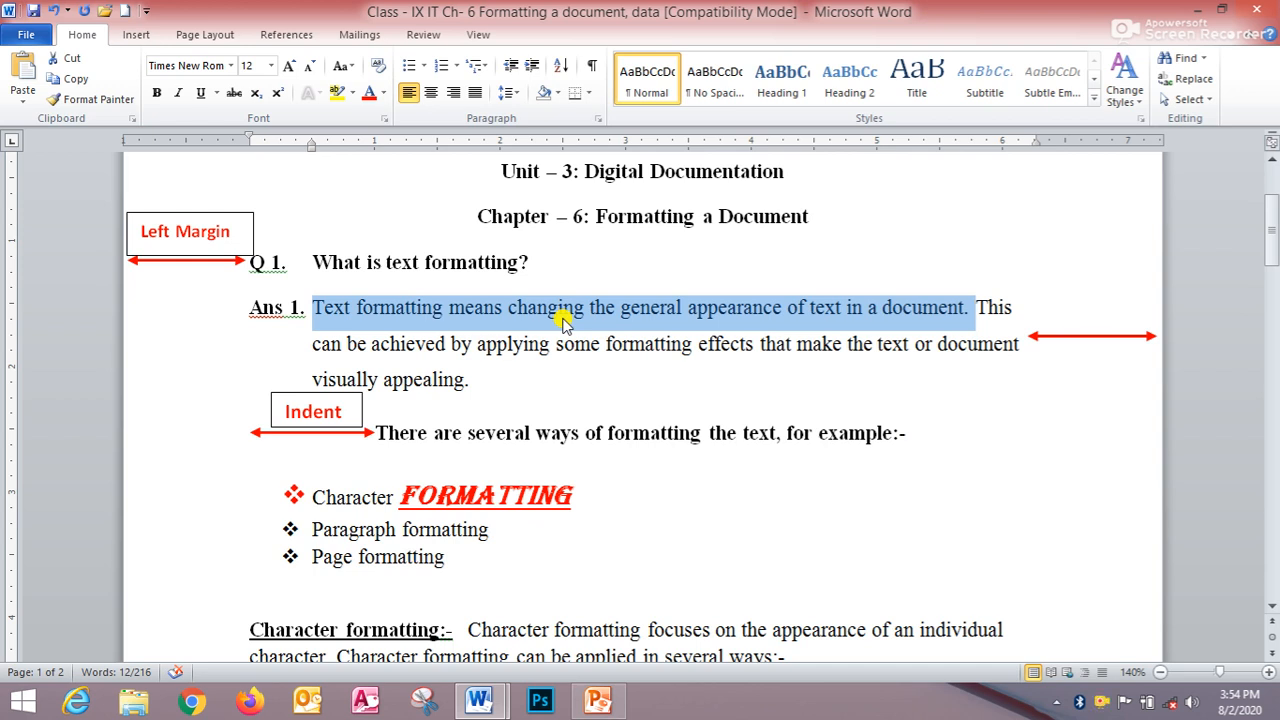
pyautogui.click(350, 68)
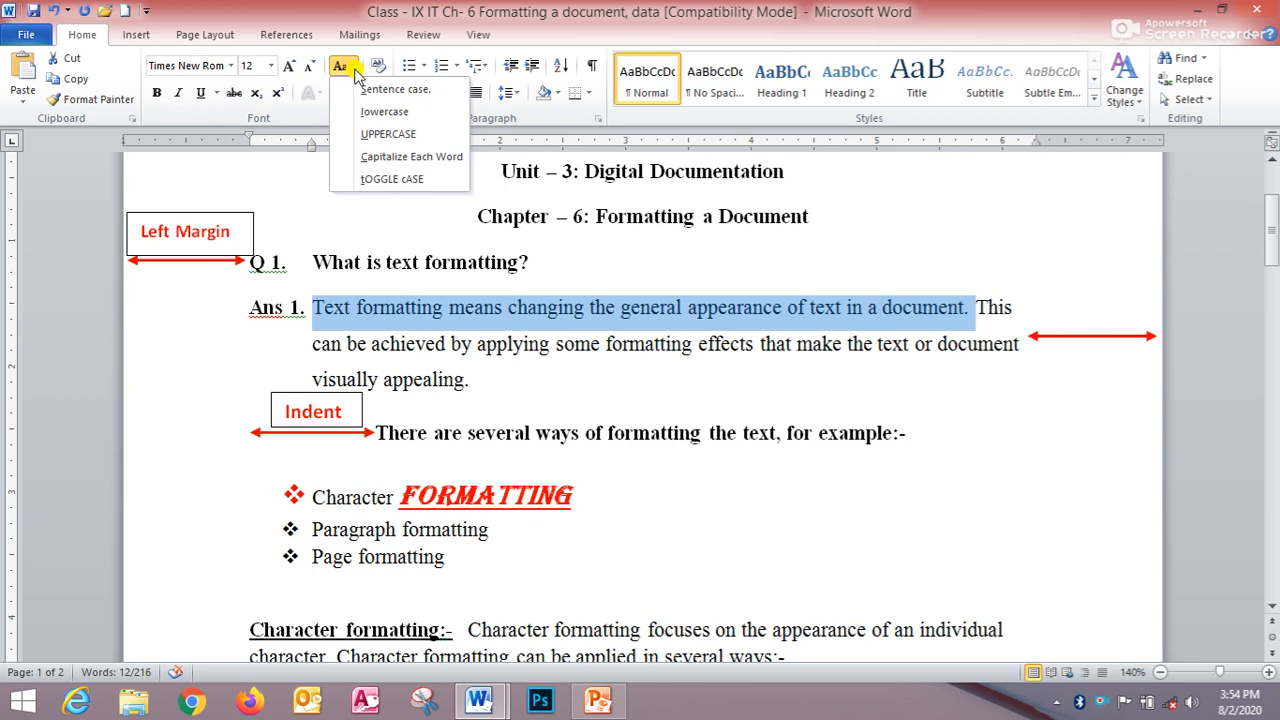
pyautogui.click(426, 90)
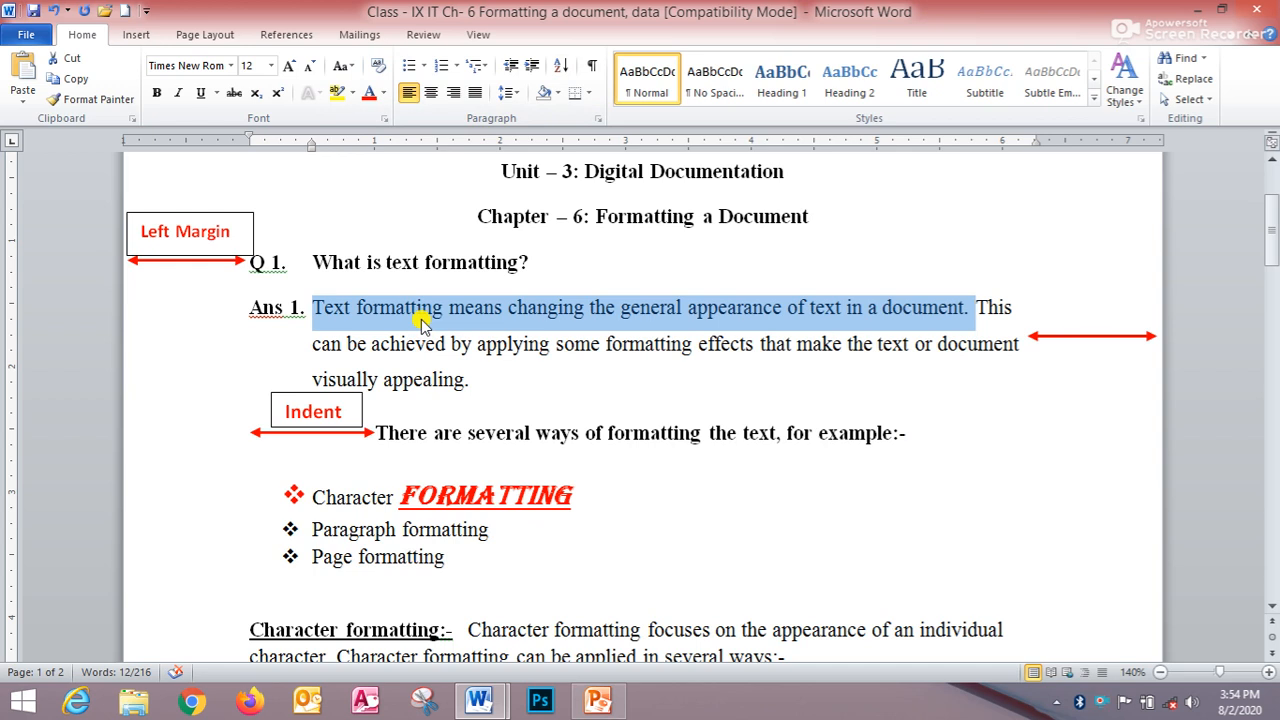
pyautogui.click(322, 307)
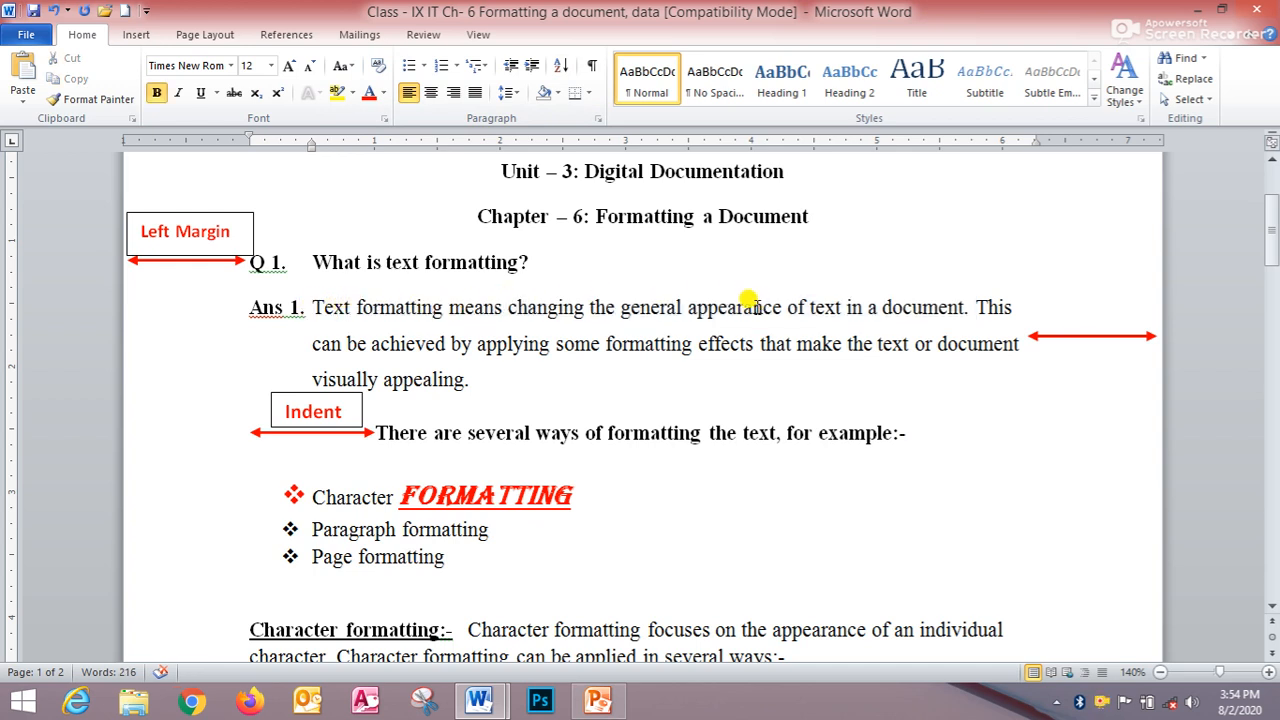
# - Change the first sentence of Ans 1 to lowercase
pyautogui.moveTo(312, 308); pyautogui.dragTo(972, 307)
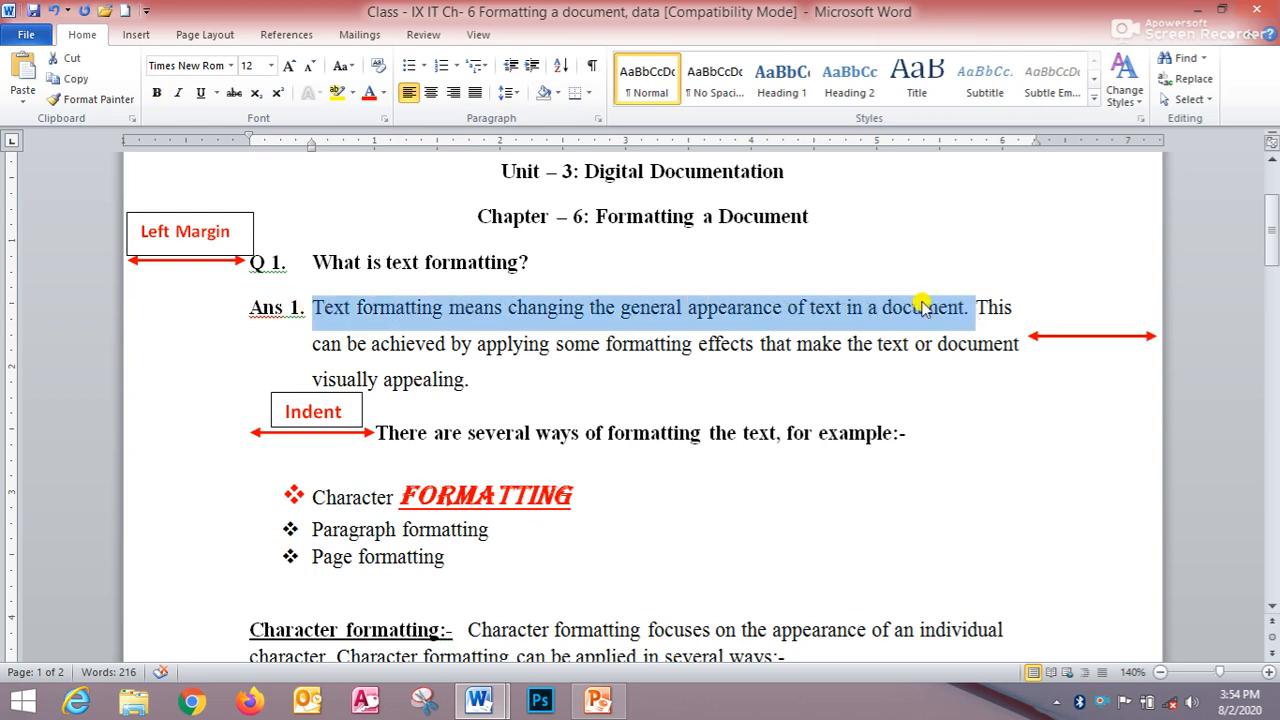
pyautogui.click(352, 68)
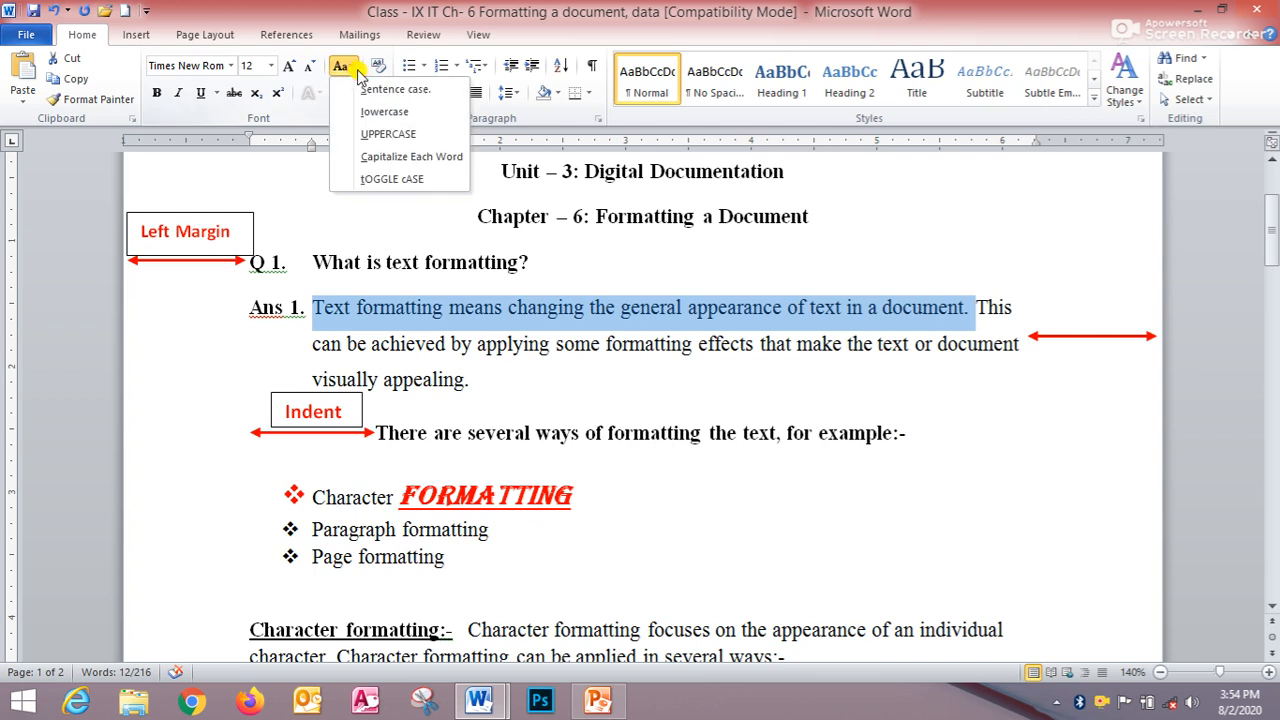
pyautogui.click(393, 116)
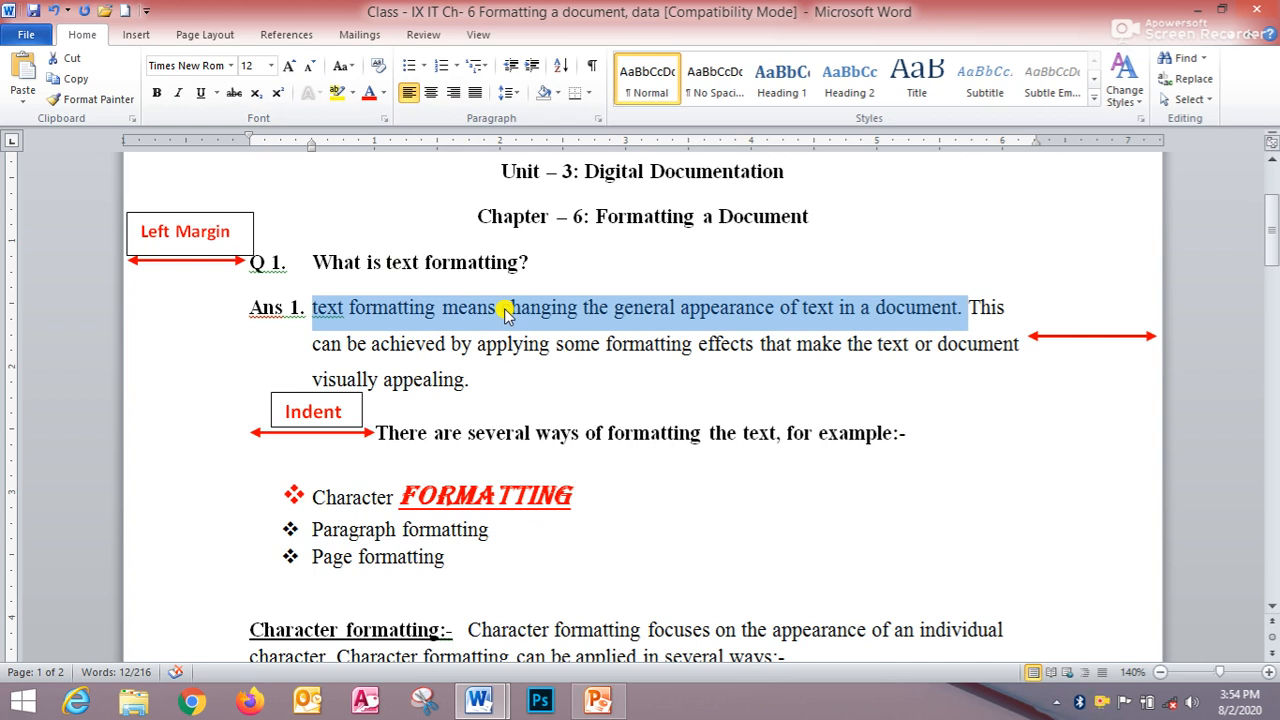
# - Change the selected sentence to UPPERCASE and afterwards to Capitalize Each Word
pyautogui.click(354, 70)
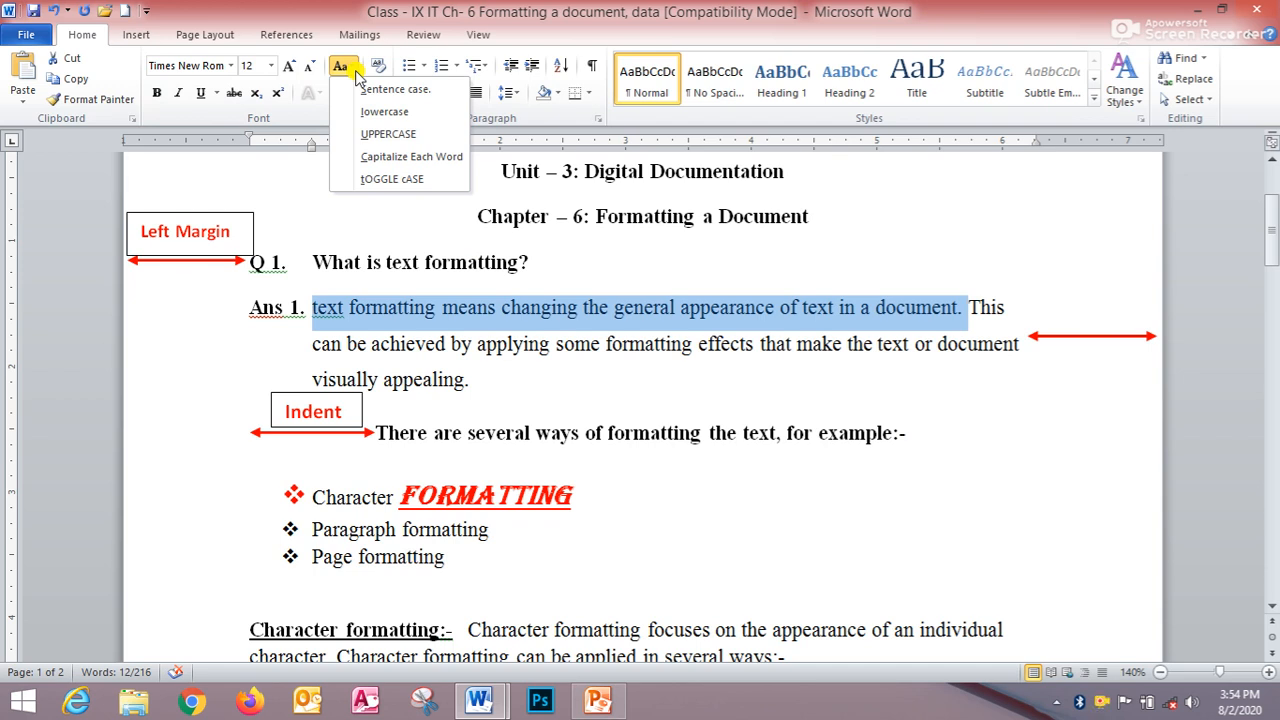
pyautogui.click(402, 138)
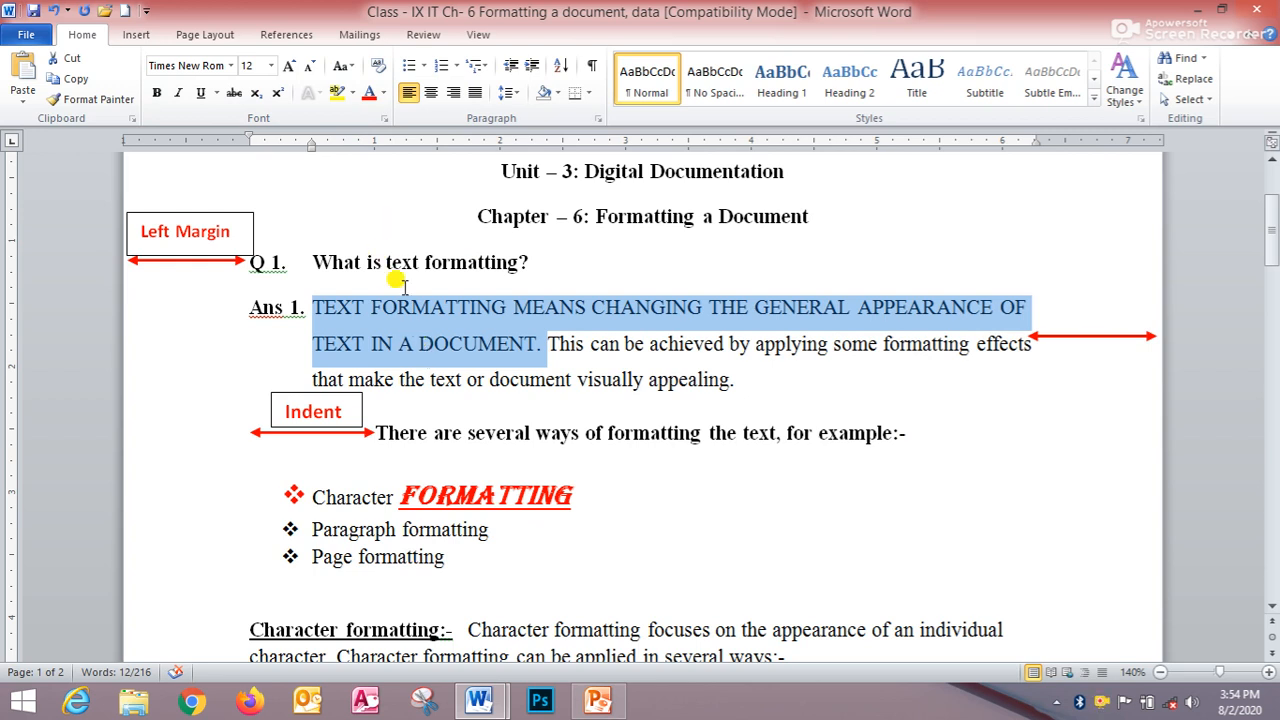
pyautogui.click(350, 68)
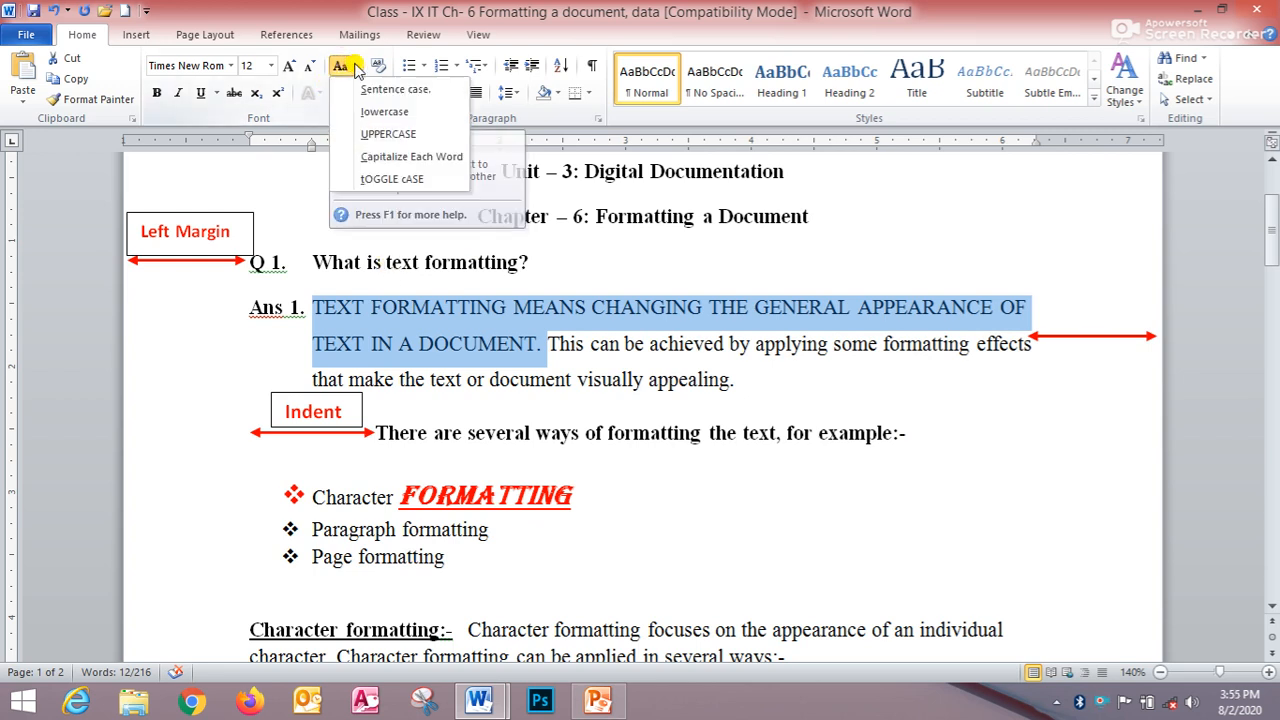
pyautogui.click(407, 158)
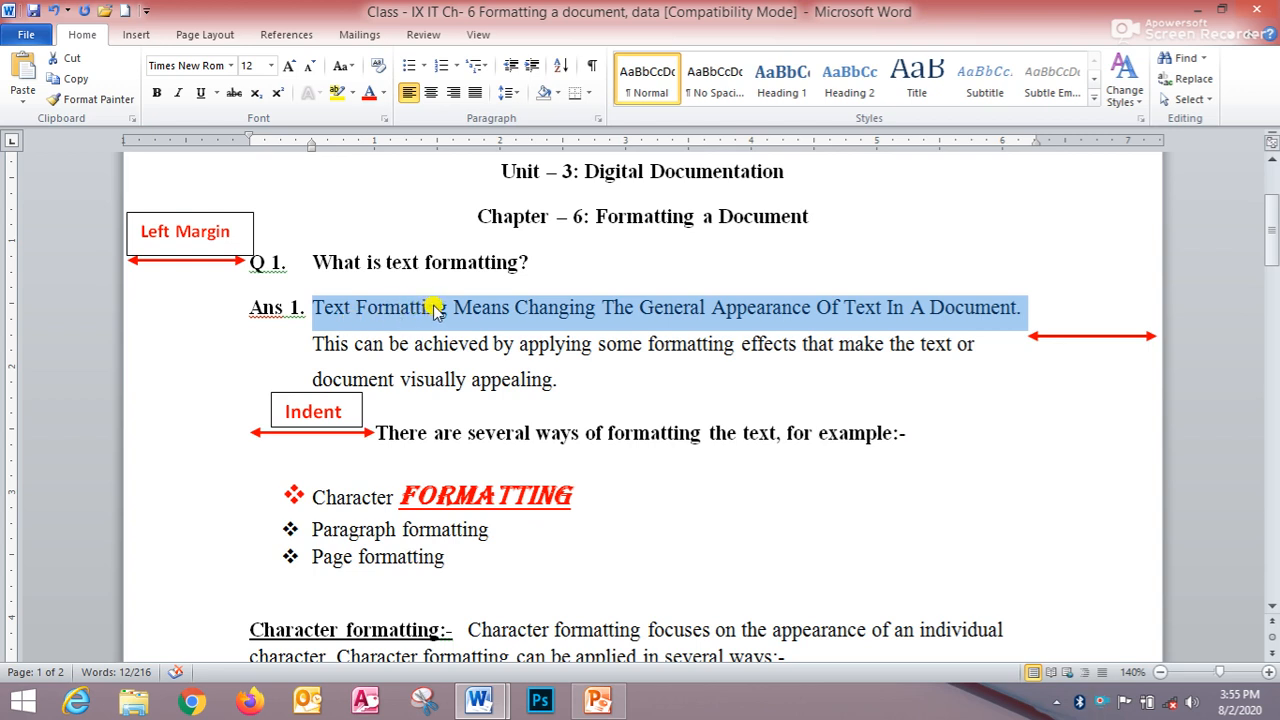
# - Apply tOGGLE cASE to the selected first sentence of Ans 1
pyautogui.click(341, 66)
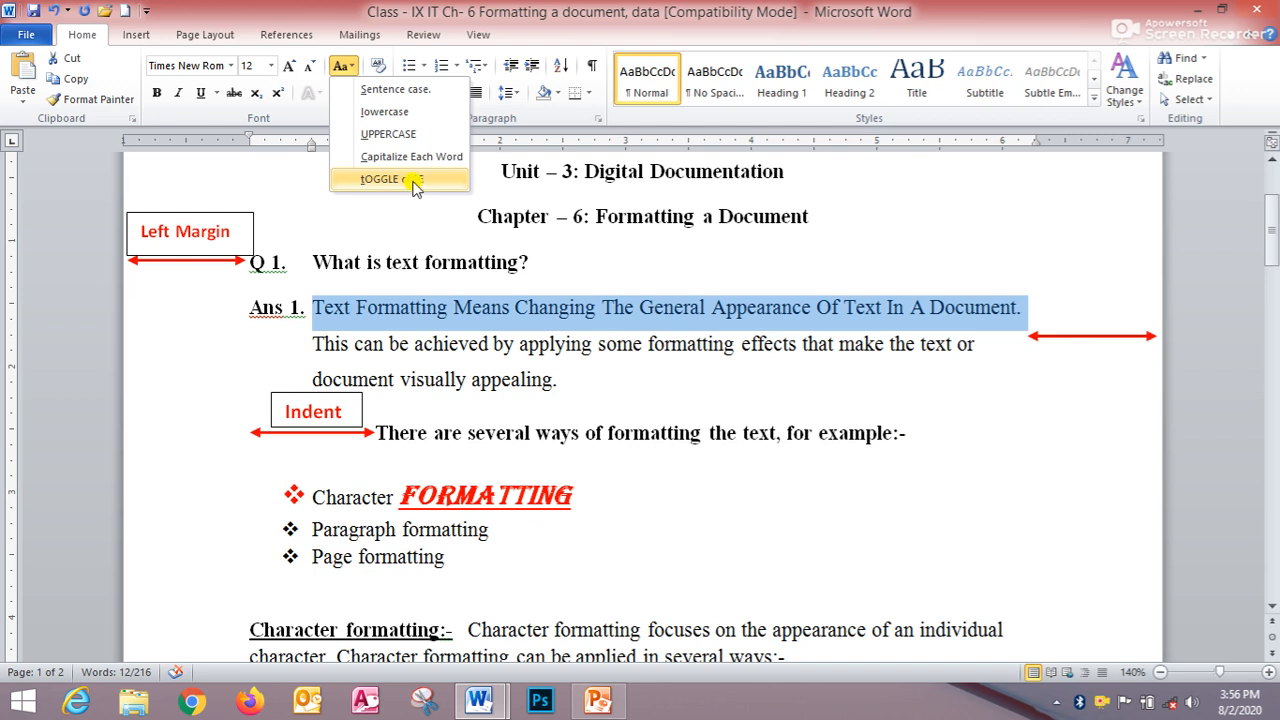
pyautogui.click(413, 184)
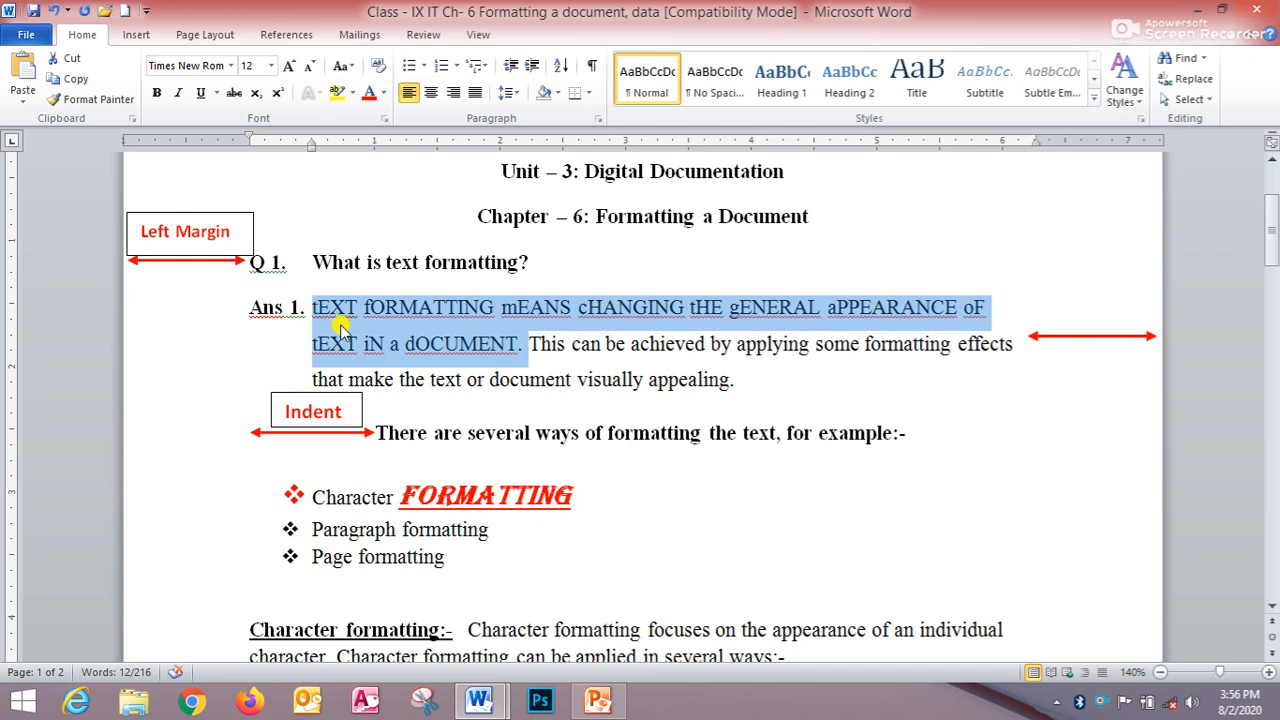
pyautogui.click(338, 316)
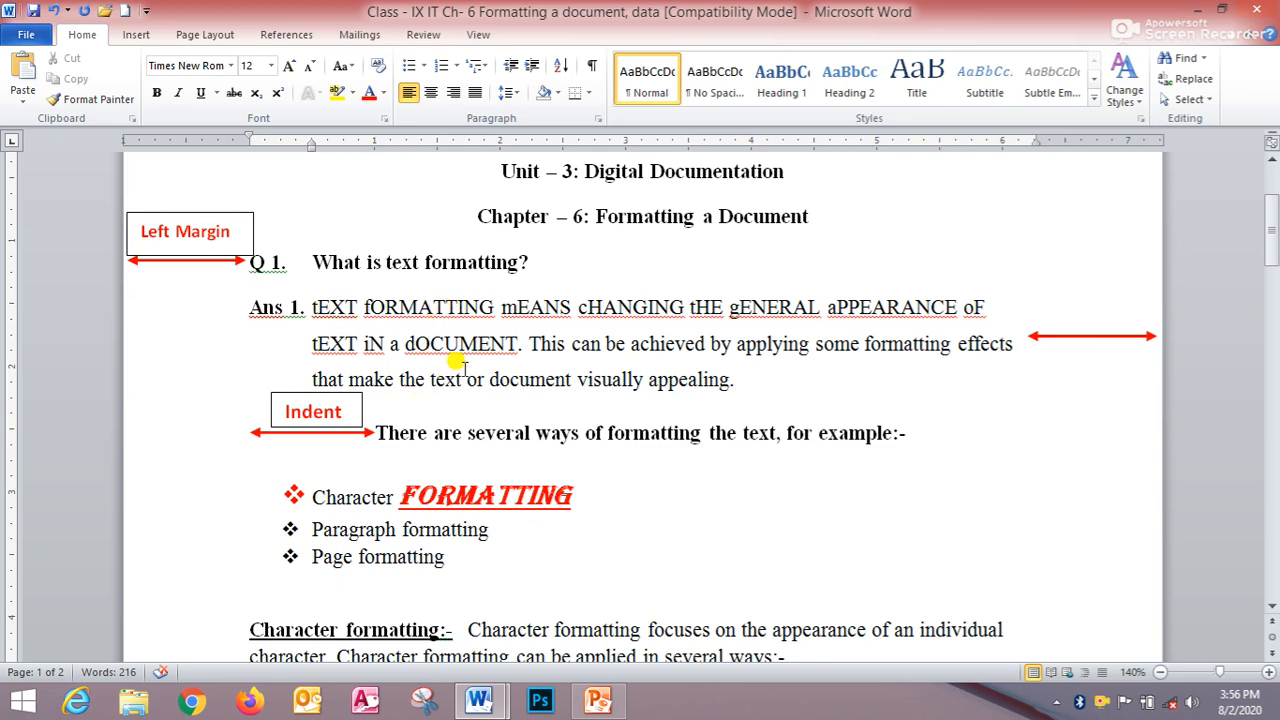
# - Switch to PowerPoint and start the slide show from slide 3
pyautogui.scroll(-7, 445, 370)
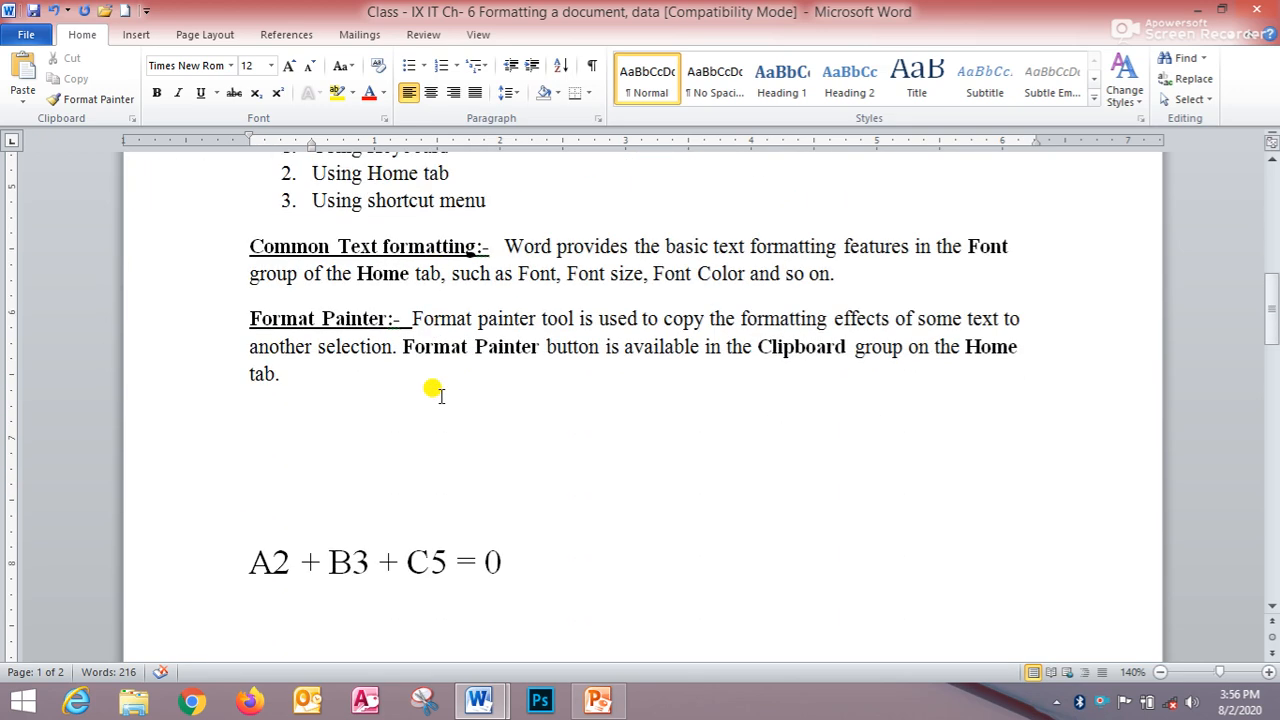
pyautogui.scroll(-5, 432, 395)
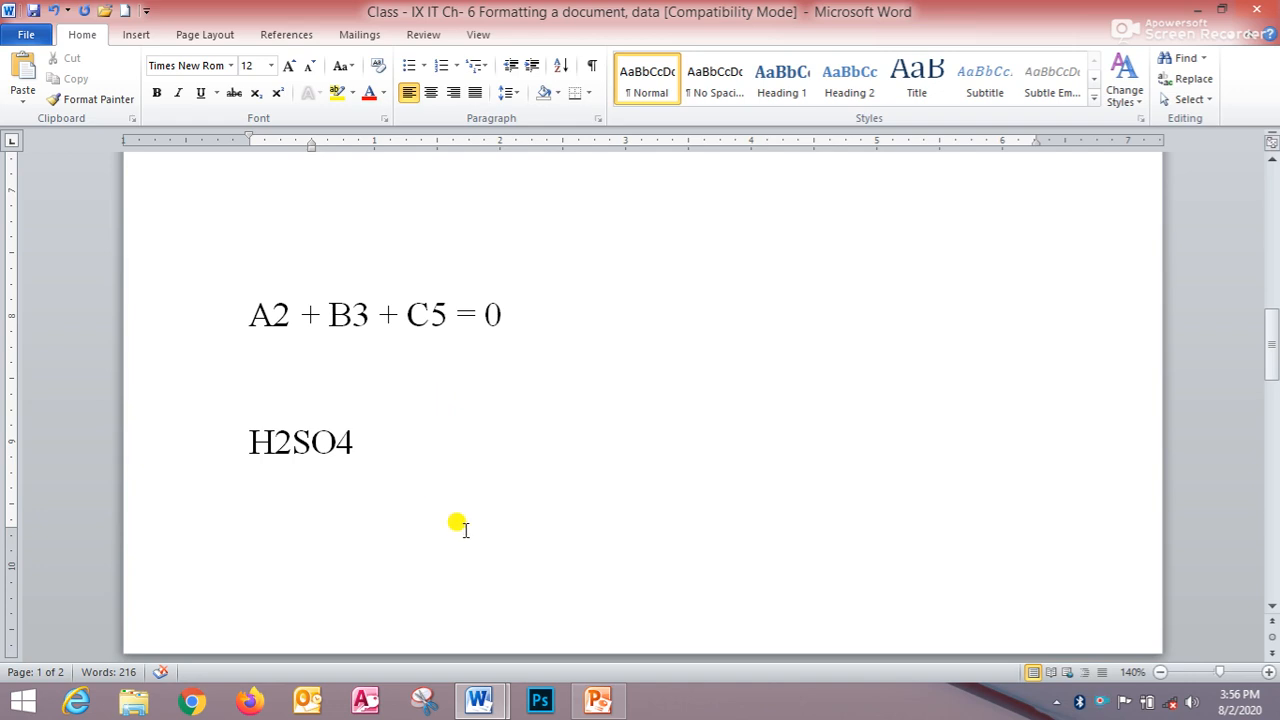
pyautogui.click(628, 706)
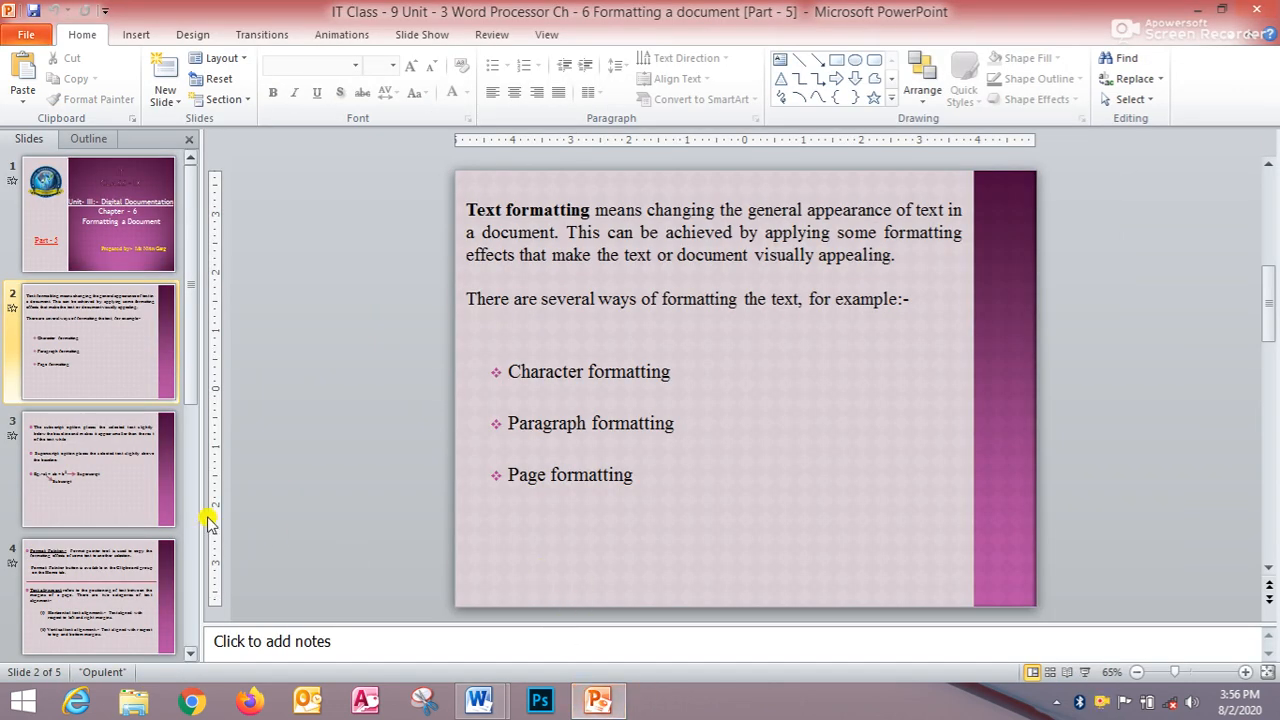
pyautogui.click(87, 507)
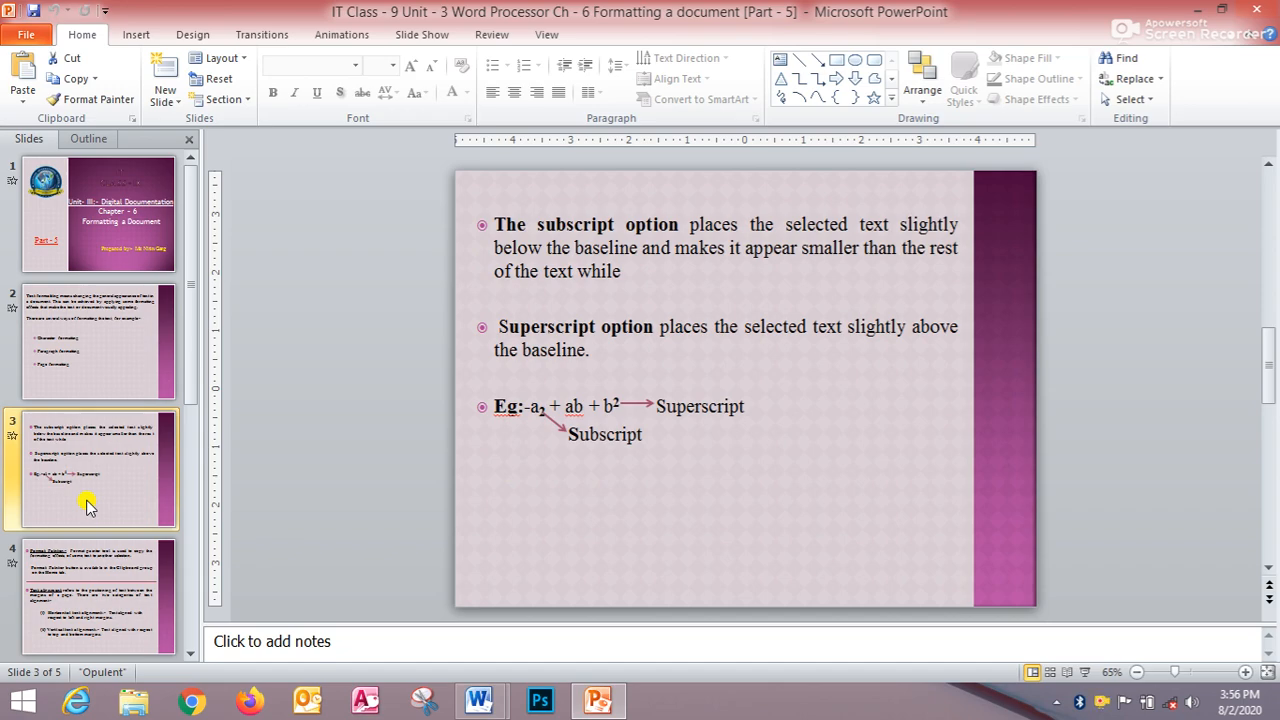
pyautogui.hotkey('shift', 'F5')
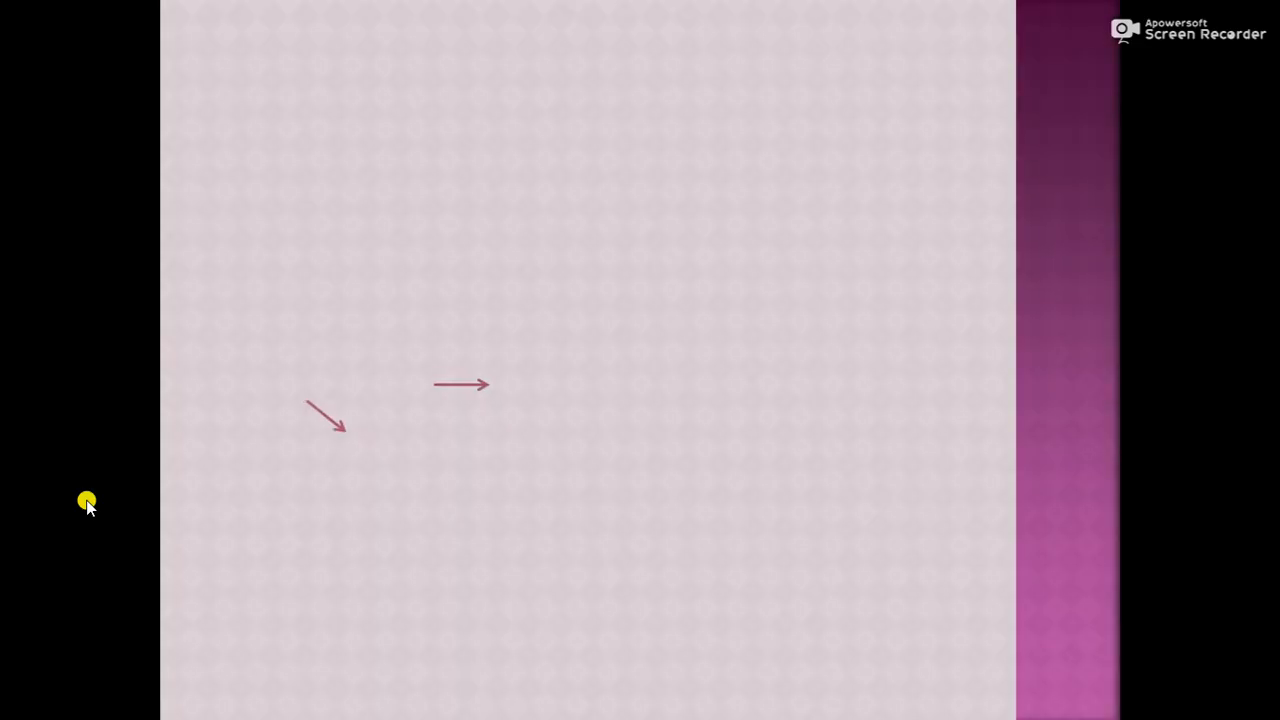
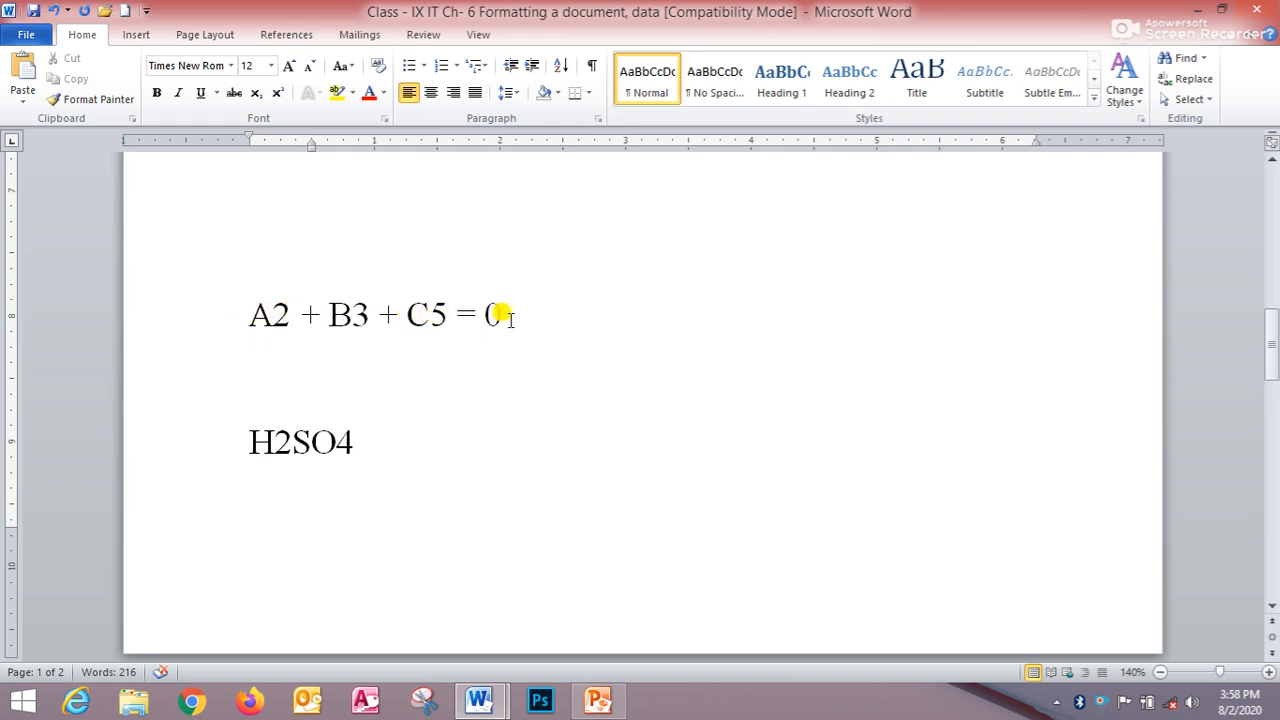
# - Make the 2, 3 and 5 in the equation A2 + B3 + C5 = 0 superscript
pyautogui.click(273, 315)
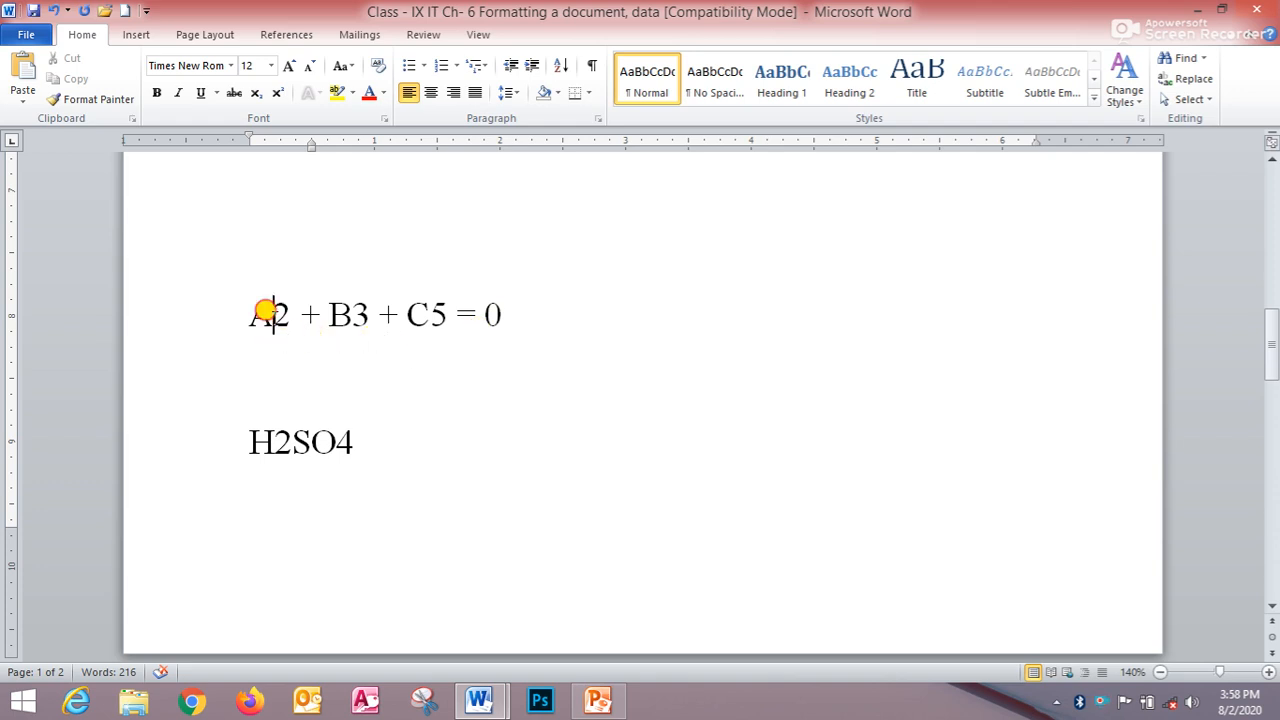
pyautogui.moveTo(265, 311); pyautogui.dragTo(279, 316)
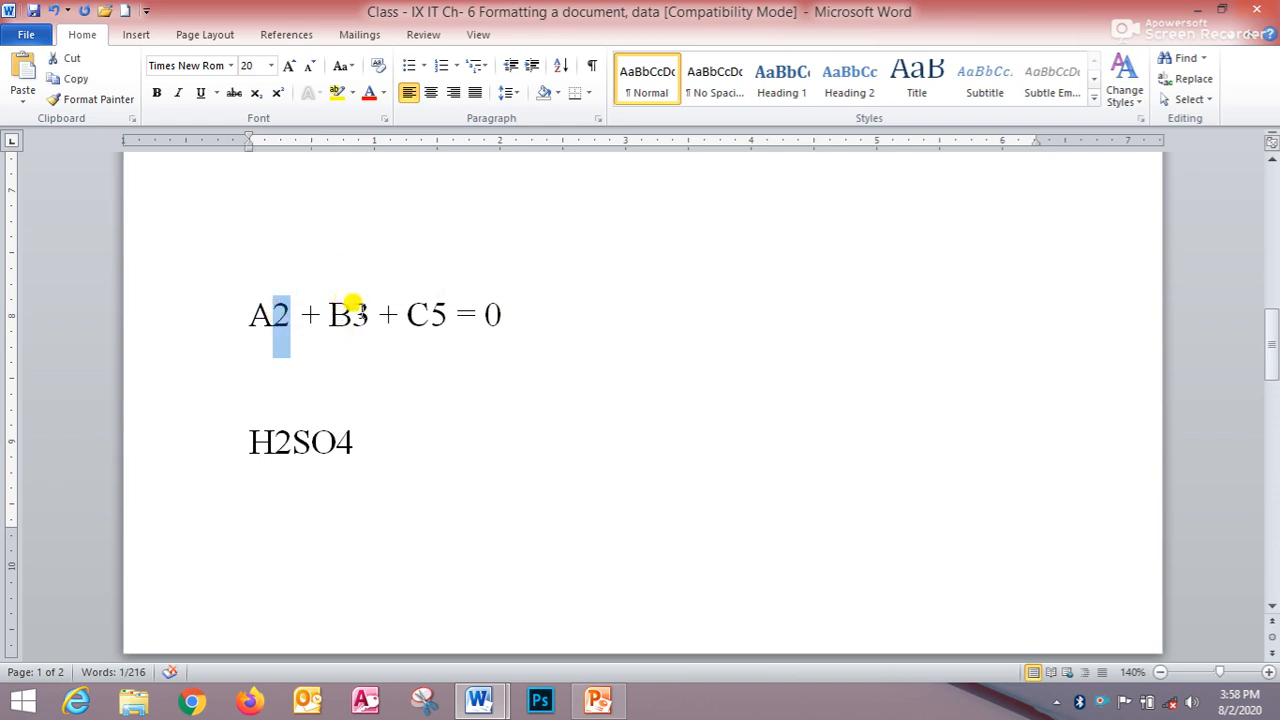
pyautogui.moveTo(352, 313); pyautogui.dragTo(447, 313)
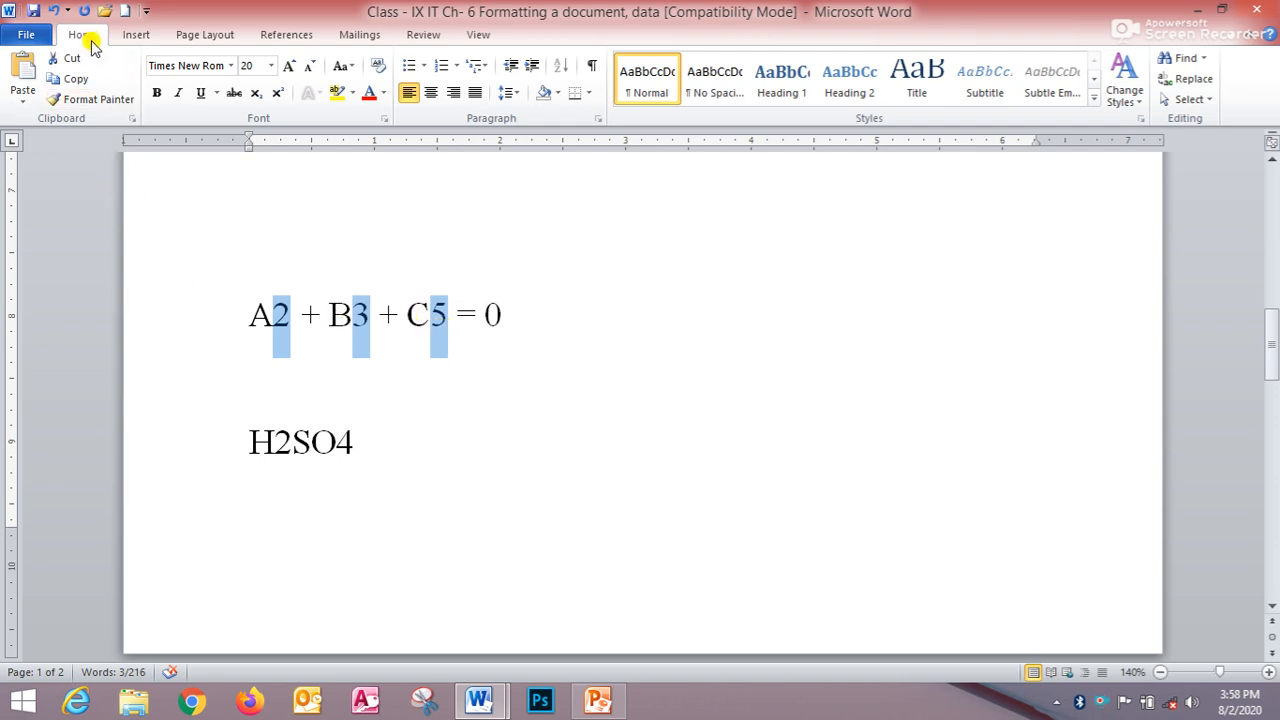
pyautogui.click(280, 95)
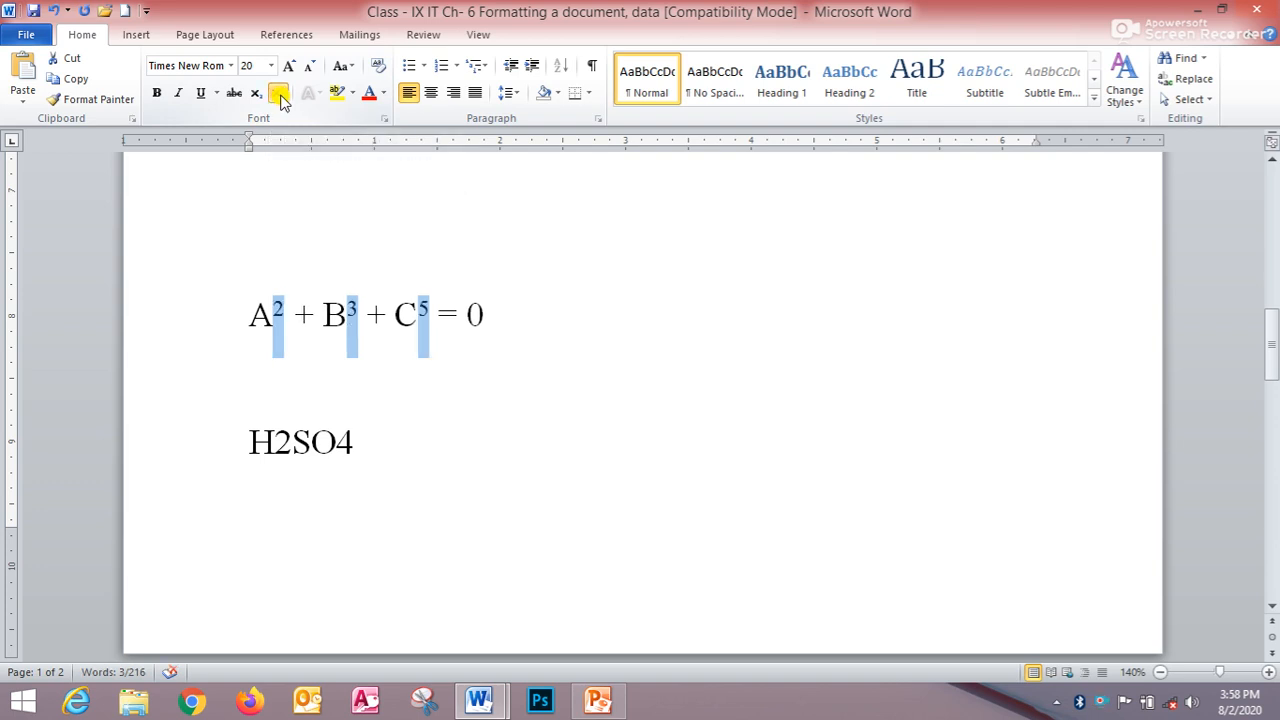
pyautogui.click(402, 400)
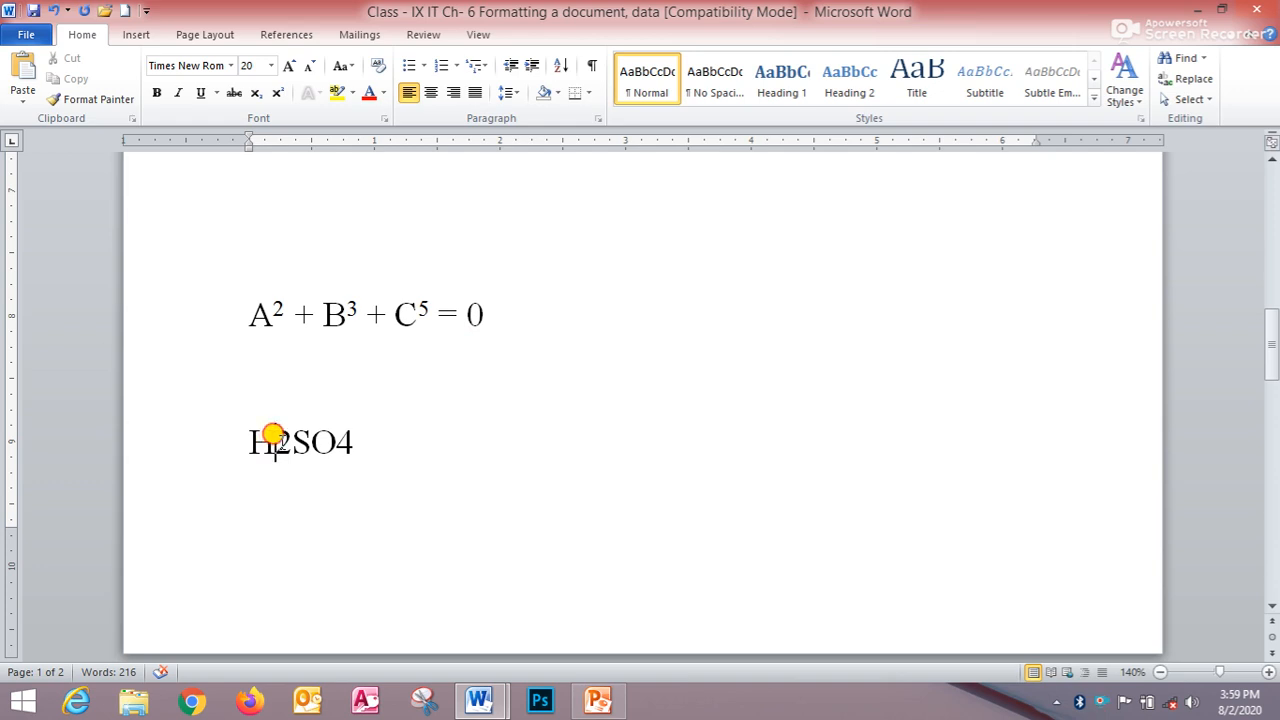
# - Make the 2 and 4 in H2SO4 subscript
pyautogui.moveTo(275, 437); pyautogui.dragTo(352, 440)
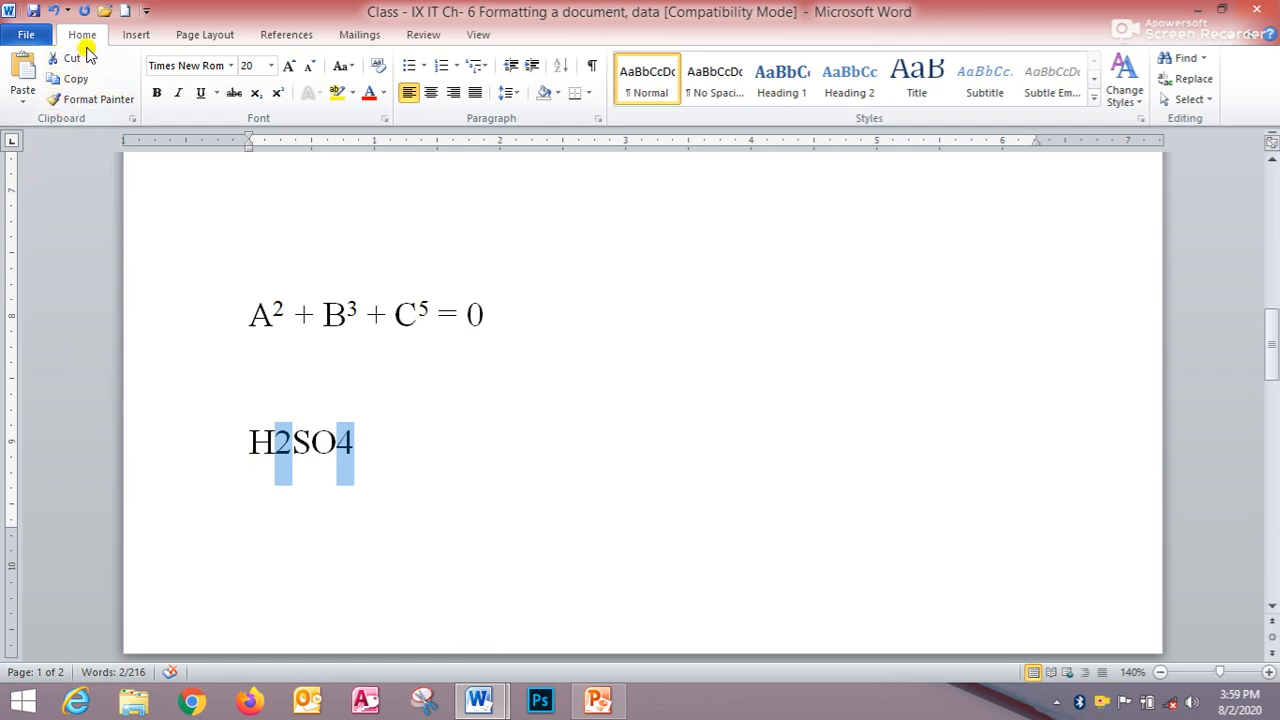
pyautogui.click(259, 95)
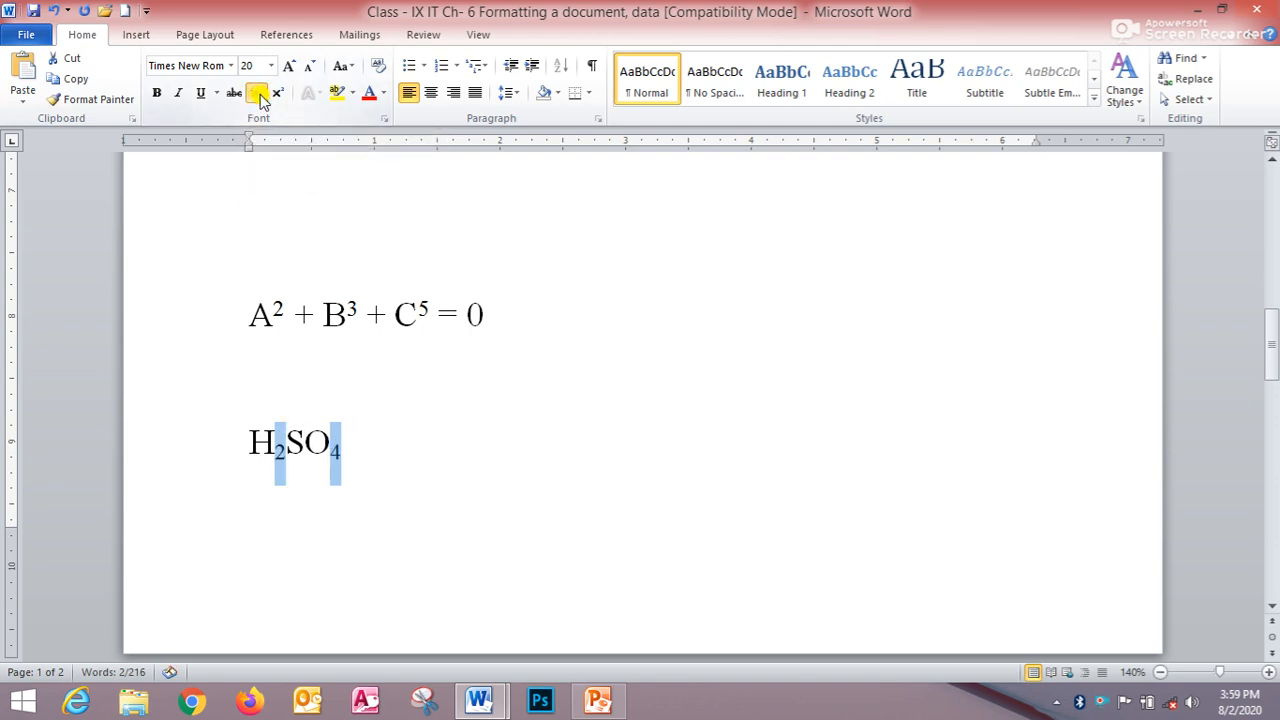
pyautogui.click(364, 420)
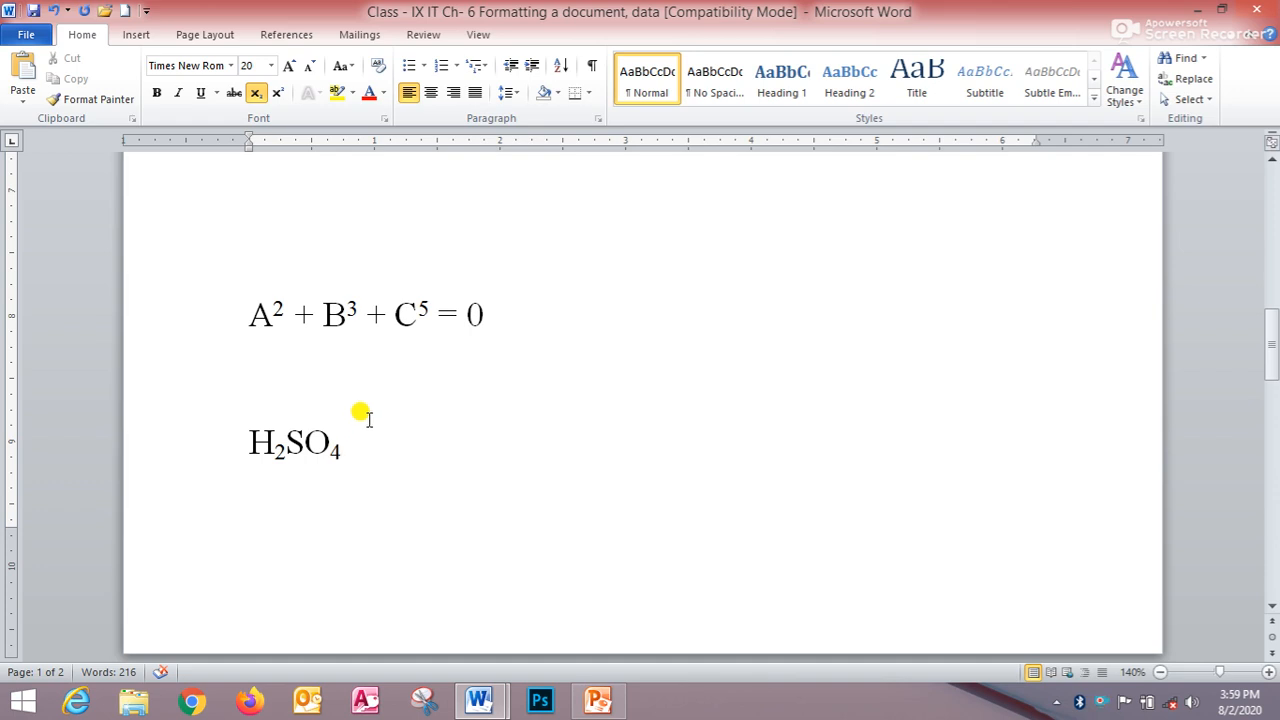
# - Switch to PowerPoint and present slide 4 from the current slide
pyautogui.scroll(4, 370, 425)
pyautogui.scroll(1, 456, 422)
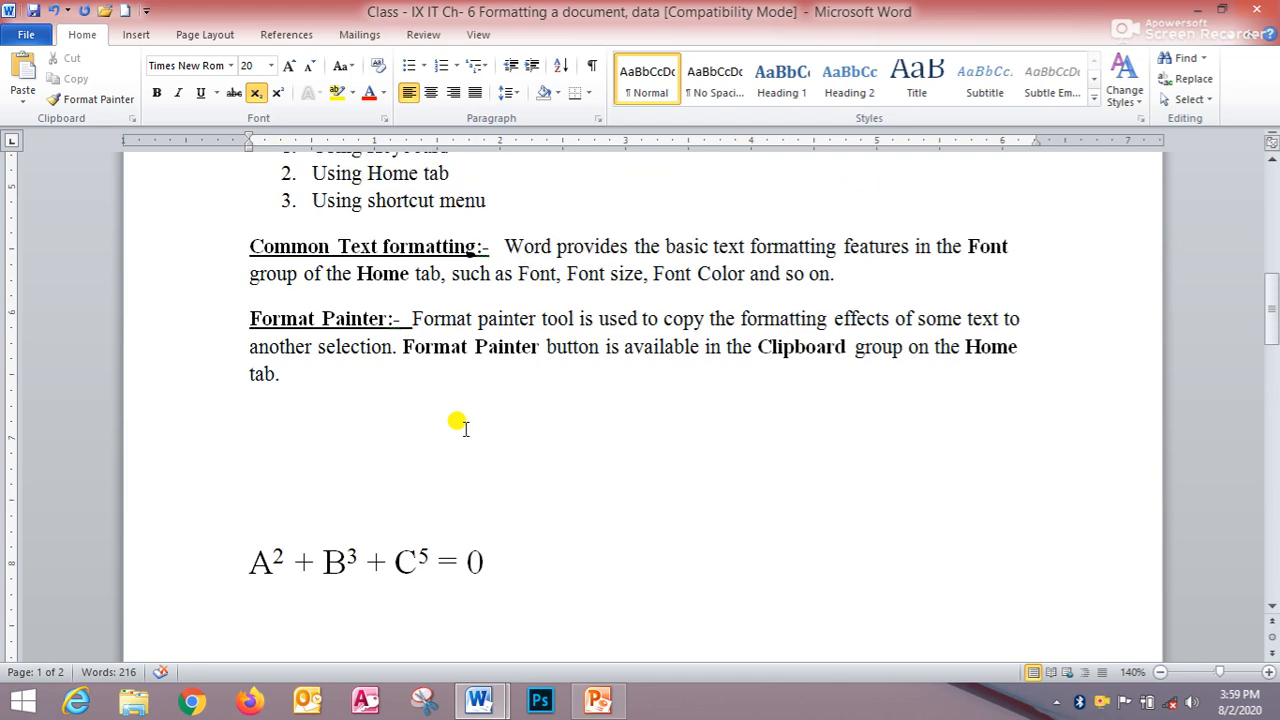
pyautogui.click(600, 703)
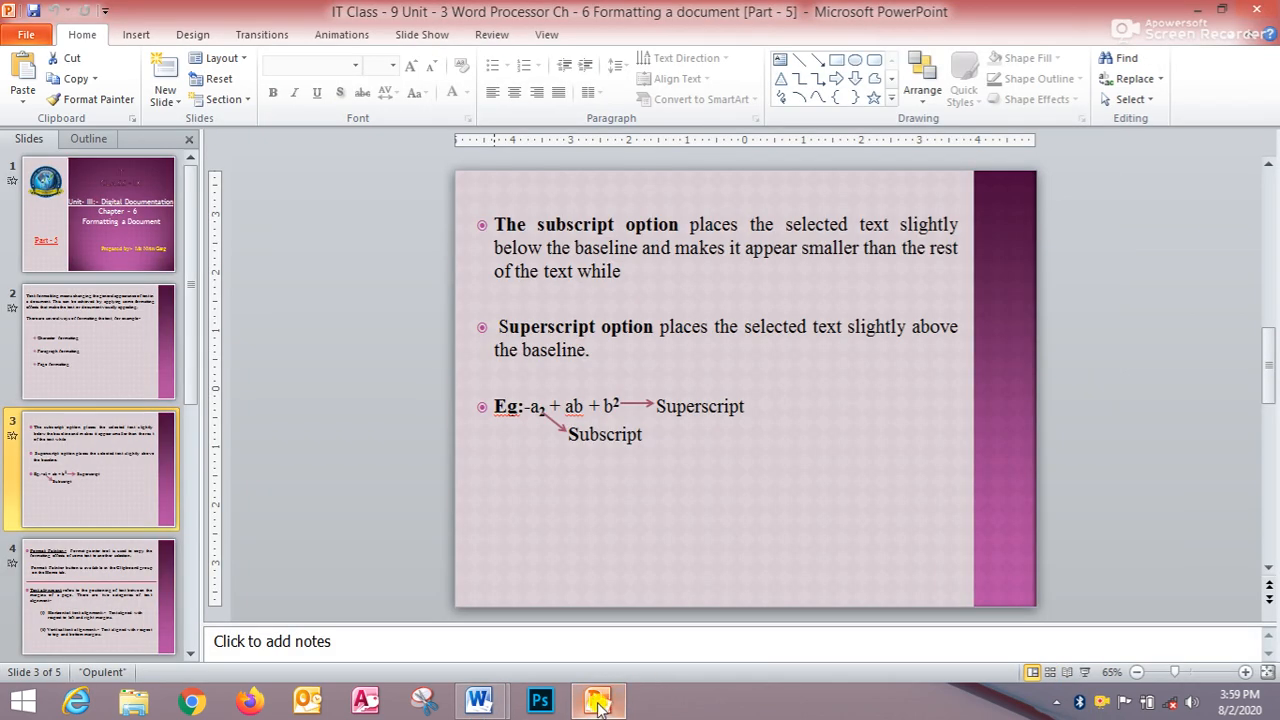
pyautogui.click(115, 590)
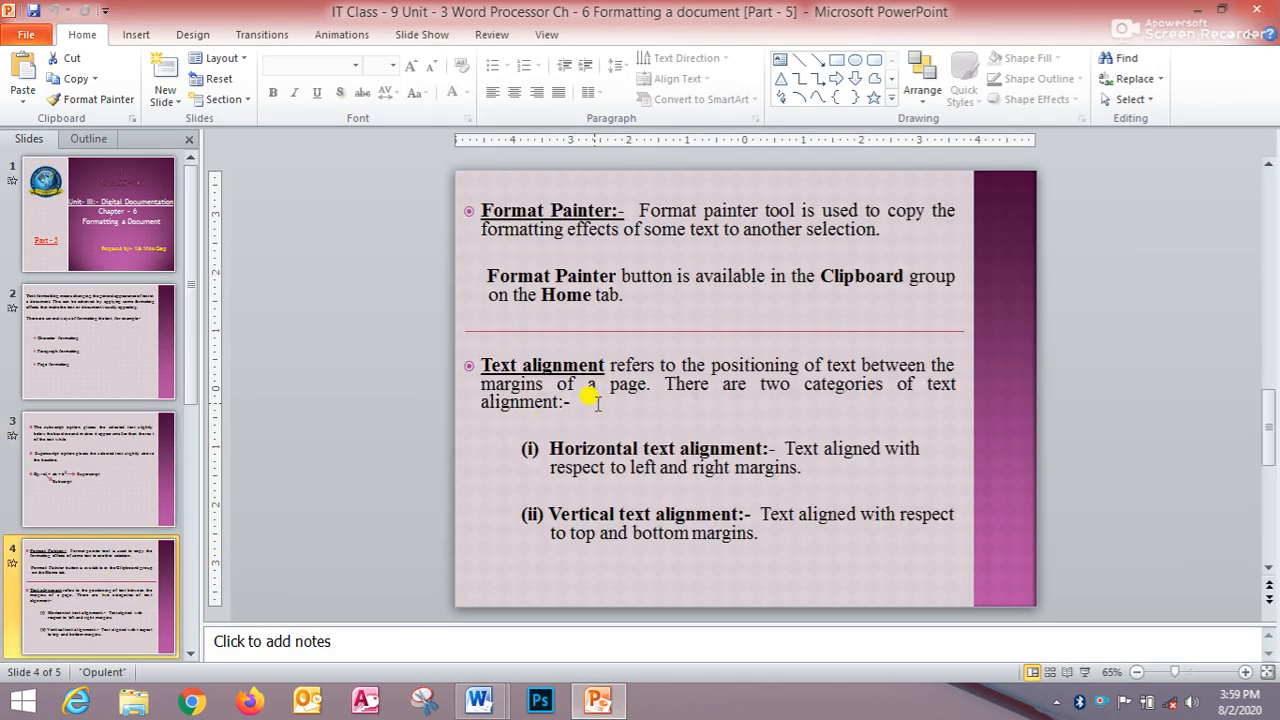
pyautogui.hotkey('shift', 'F5')
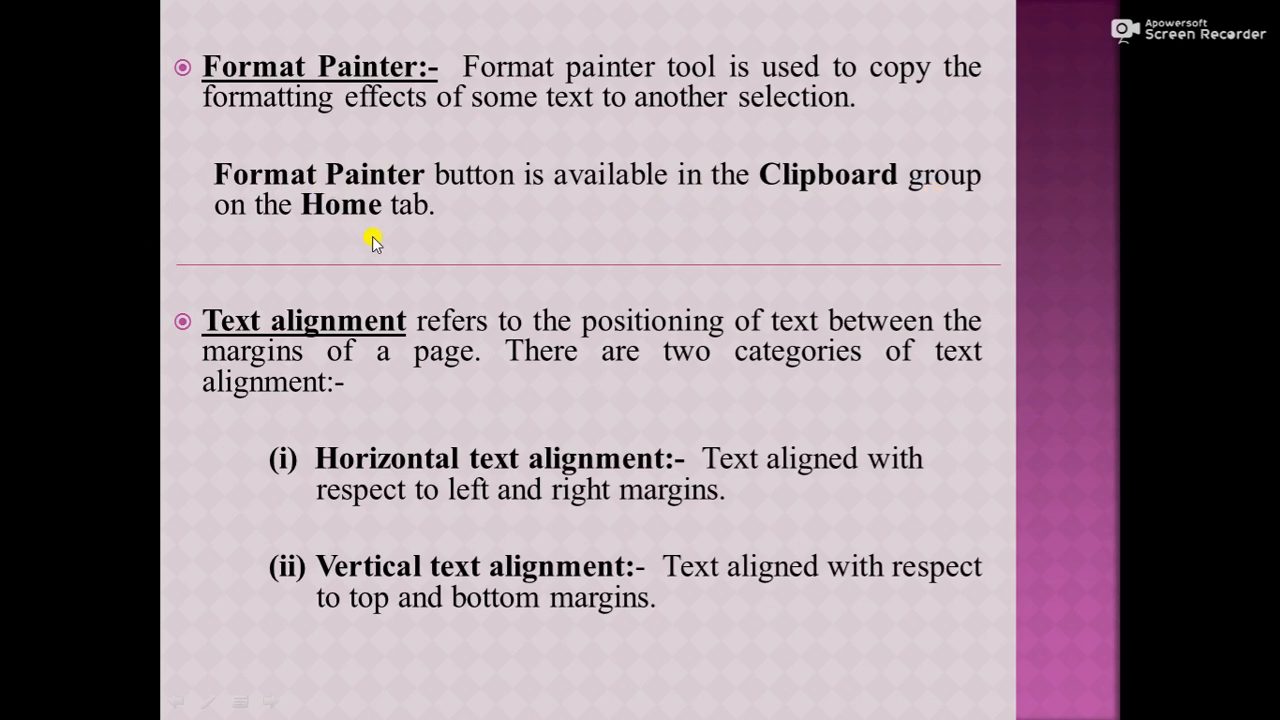
# - End the slide show and return to the Word document
pyautogui.press('Escape')
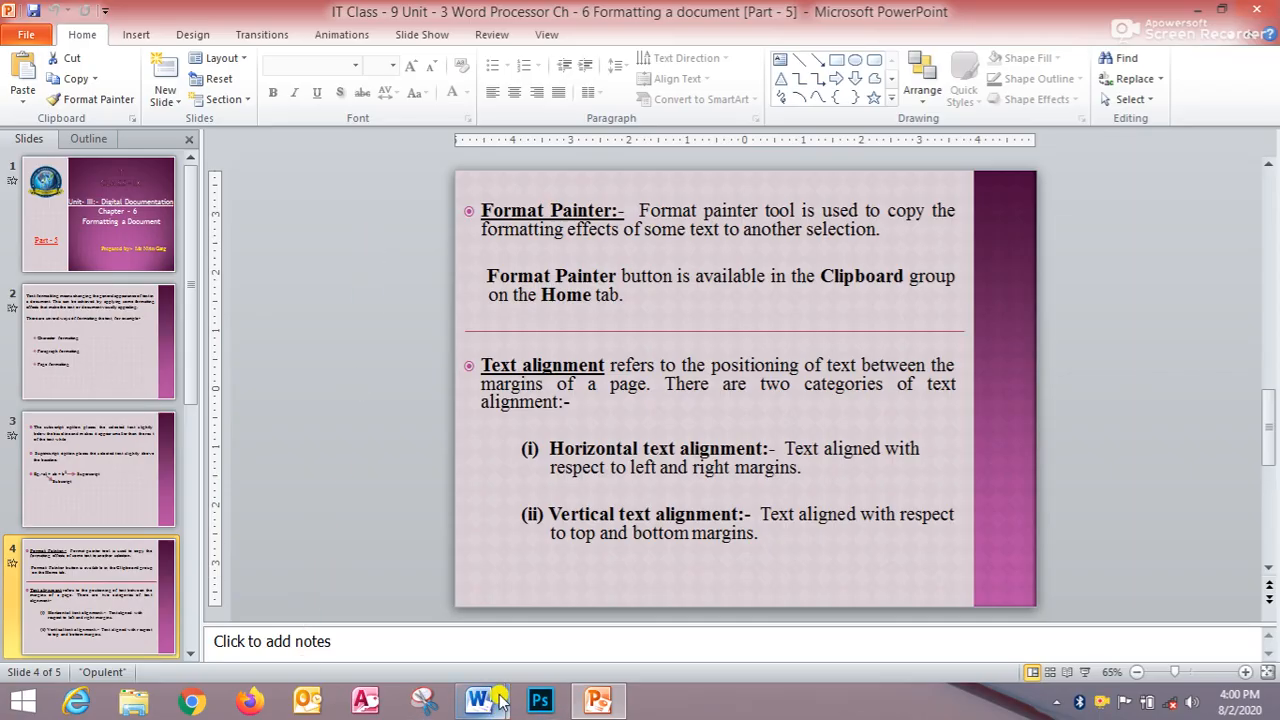
pyautogui.moveTo(500, 702)
pyautogui.click(519, 606)
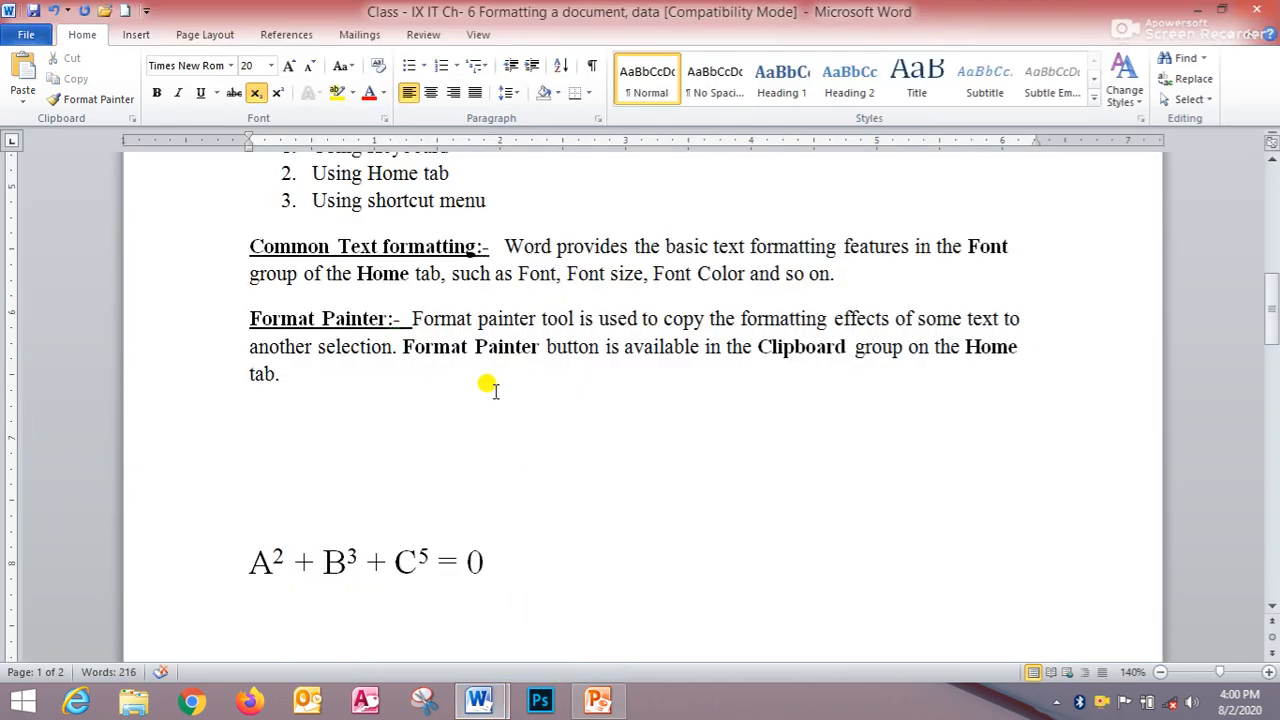
# - Copy the formatting of the word FORMATTING with Format Painter and apply it to the Page formatting item
pyautogui.scroll(6, 494, 395)
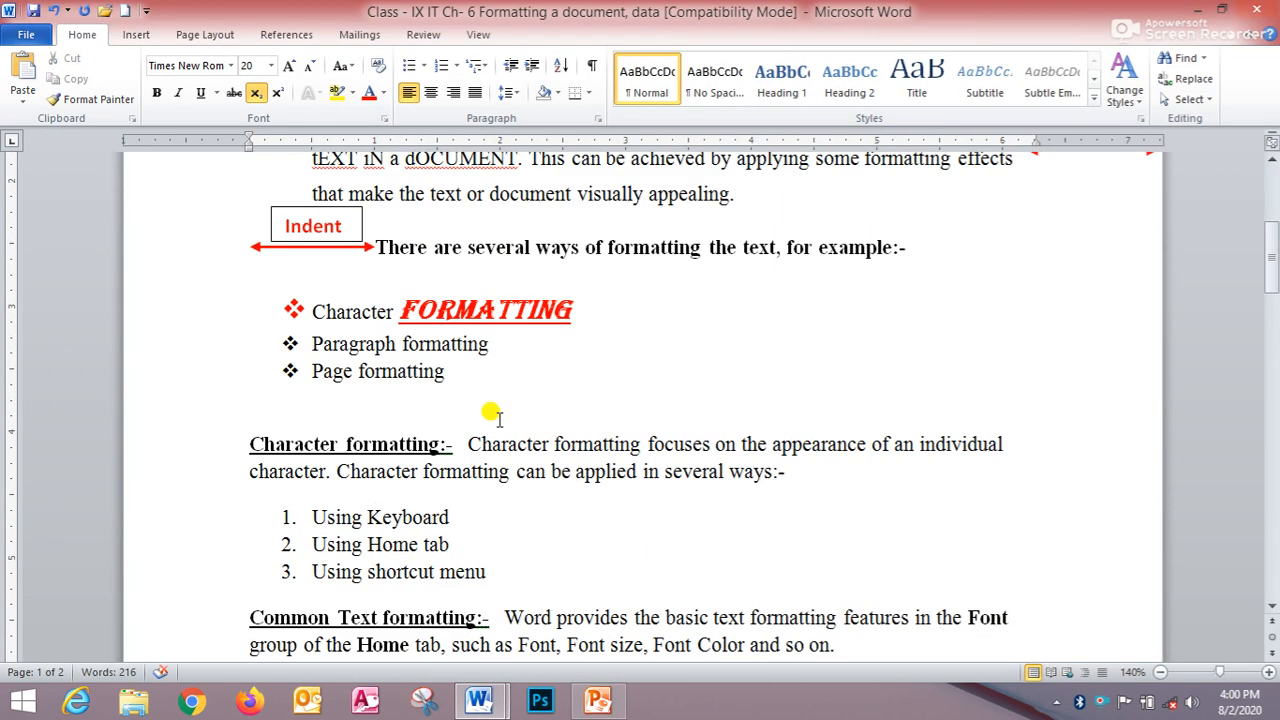
pyautogui.scroll(1, 495, 416)
pyautogui.scroll(-1, 500, 385)
pyautogui.moveTo(397, 299); pyautogui.dragTo(570, 306)
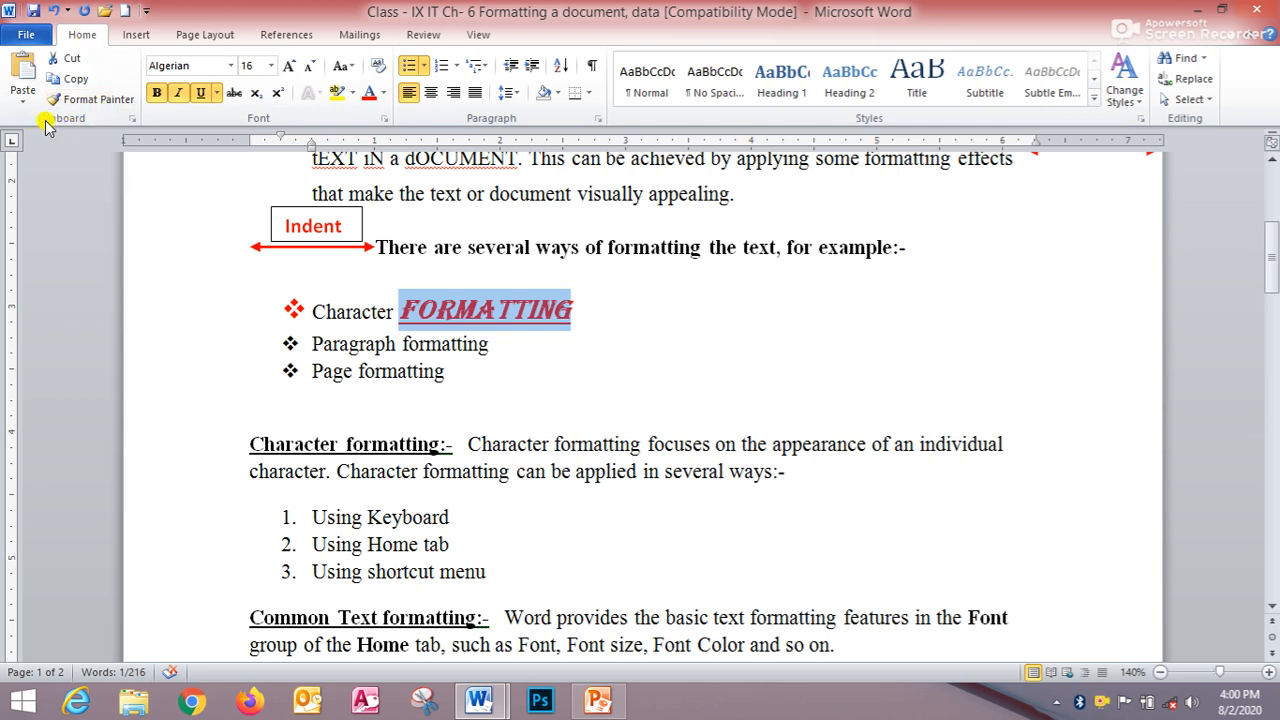
pyautogui.click(115, 103)
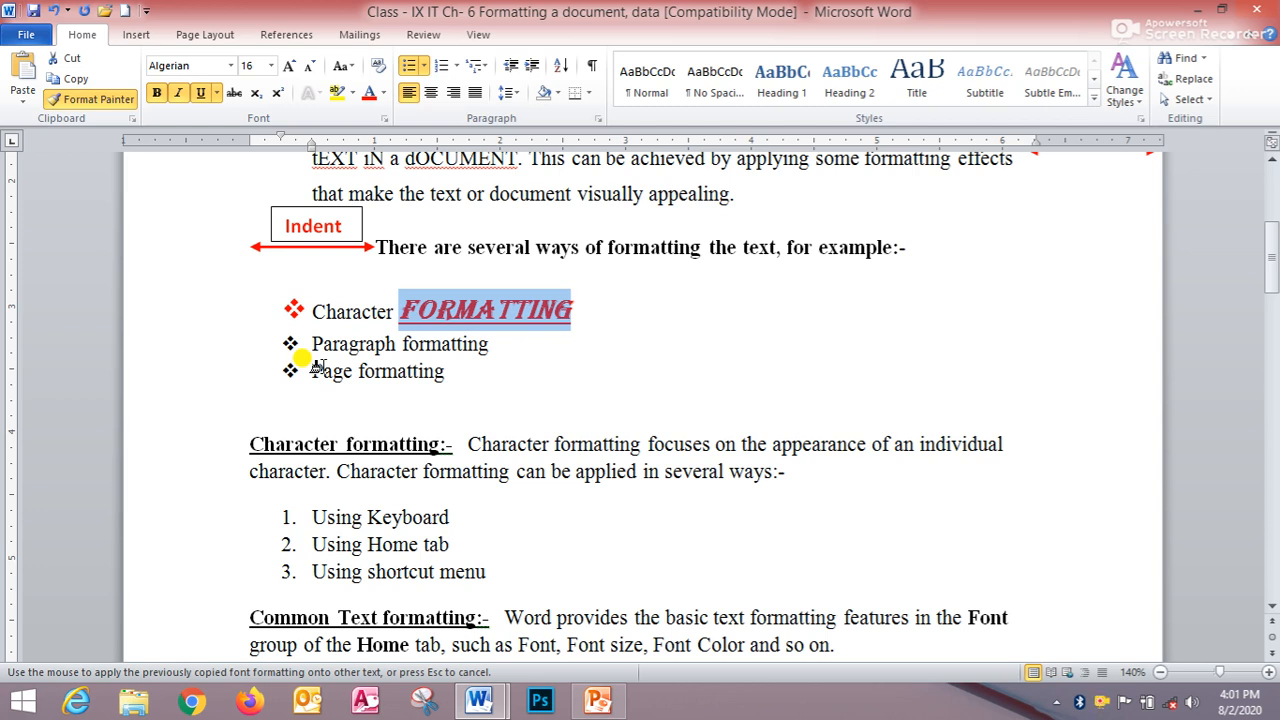
pyautogui.moveTo(316, 369); pyautogui.dragTo(424, 372)
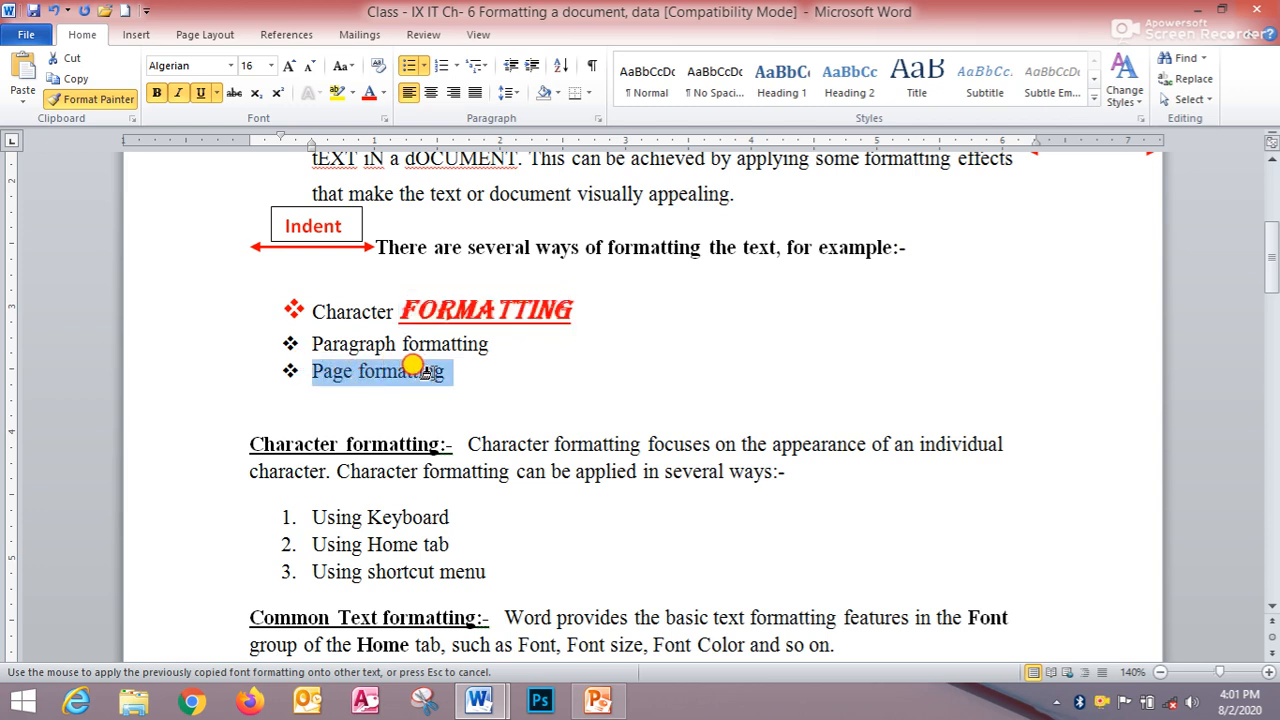
pyautogui.moveTo(424, 371); pyautogui.dragTo(426, 372)
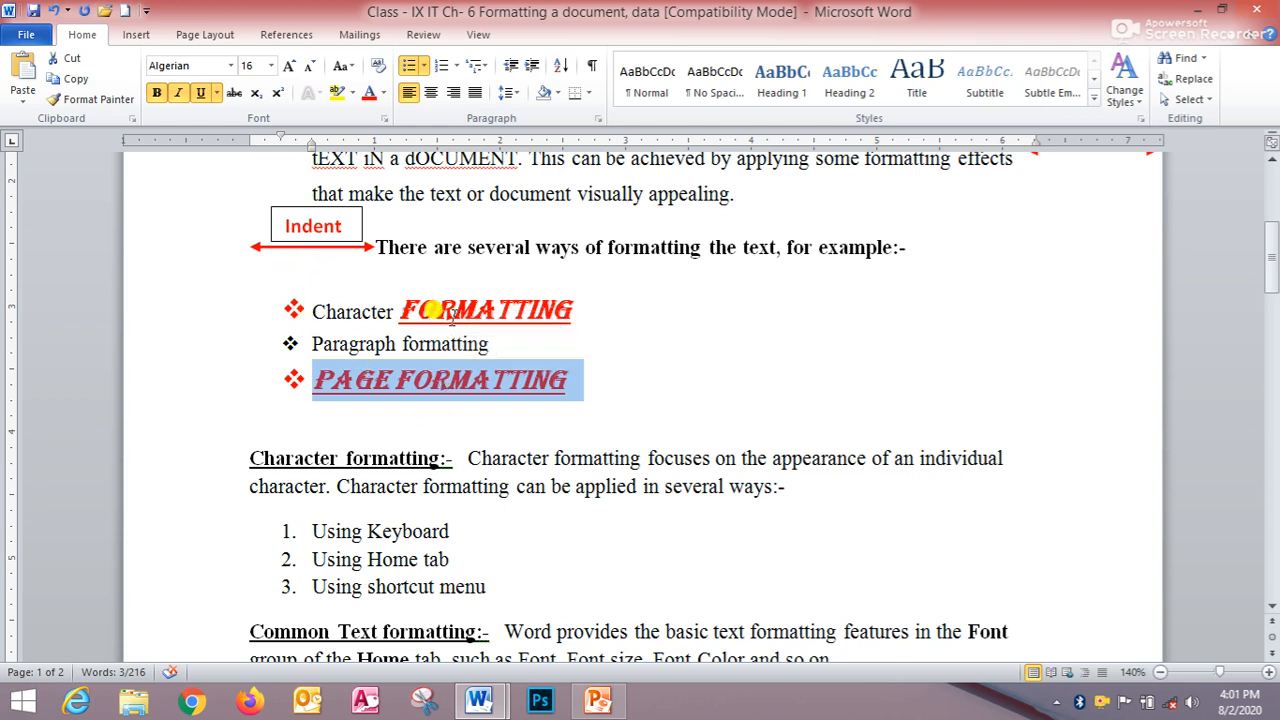
# - Copy the FORMATTING word's formatting again with Format Painter and apply it to the Using shortcut menu item
pyautogui.click(416, 313)
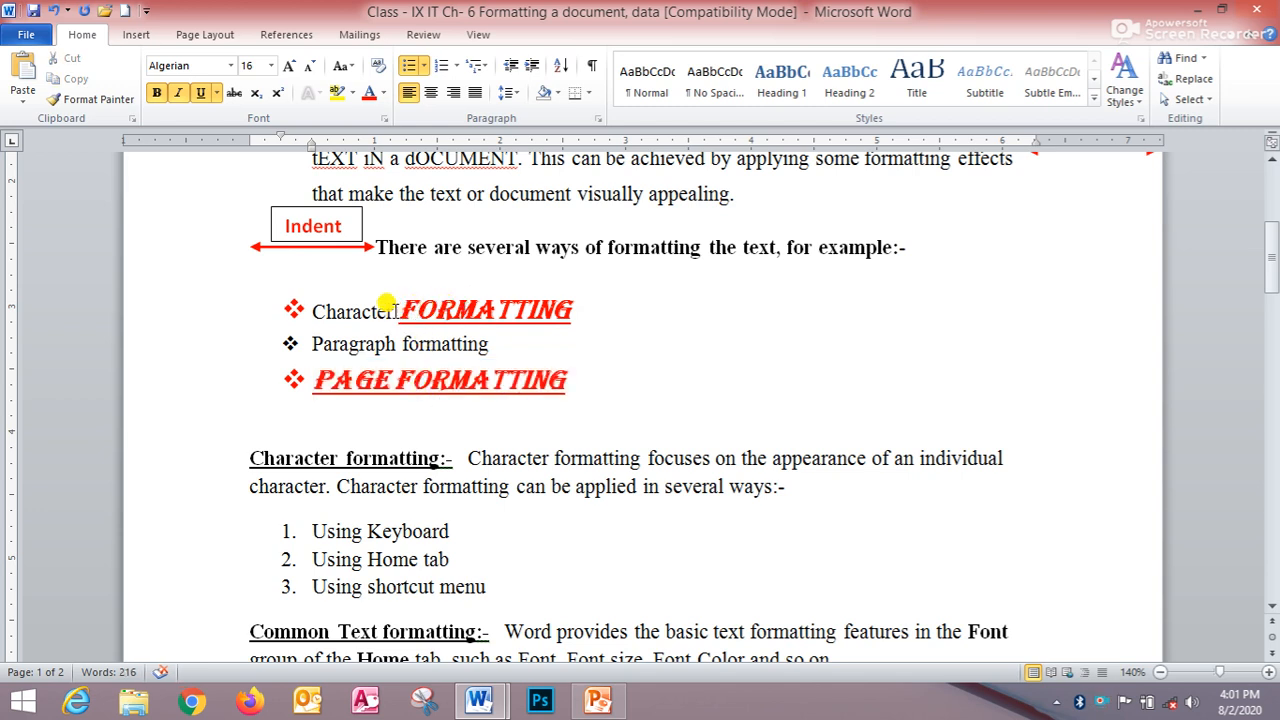
pyautogui.moveTo(432, 300); pyautogui.dragTo(592, 288)
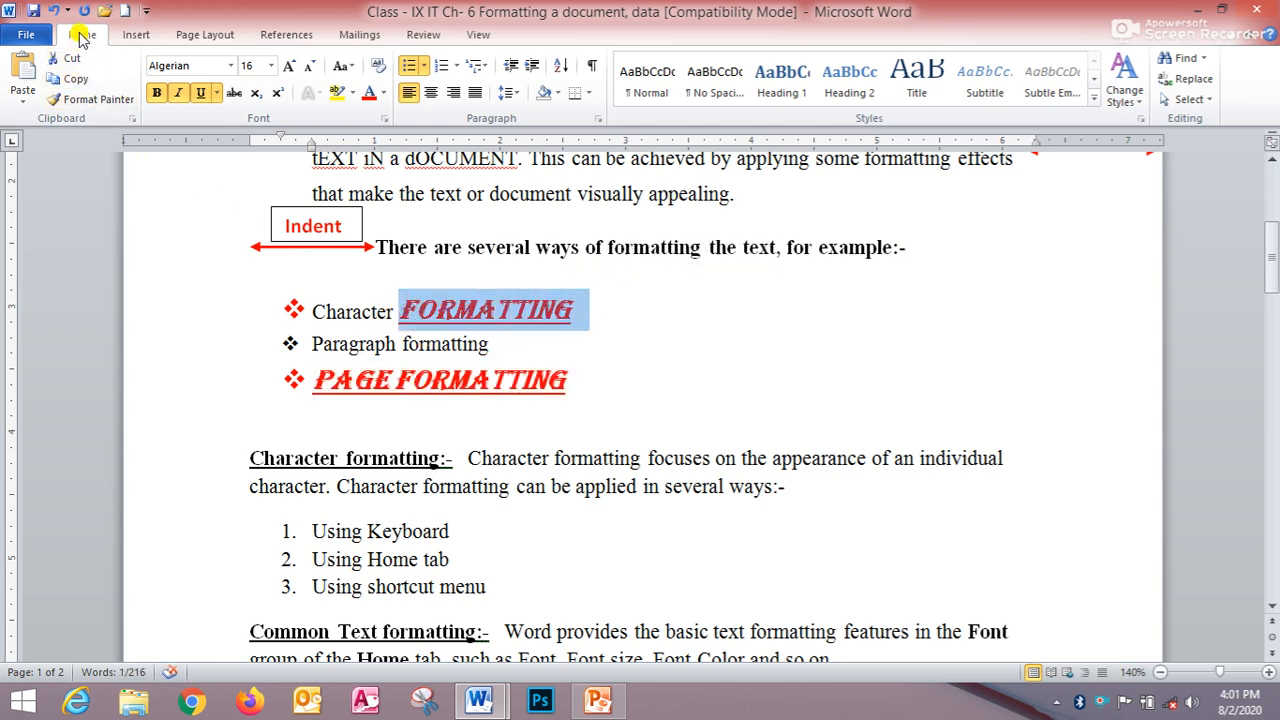
pyautogui.click(90, 100)
pyautogui.scroll(-2, 336, 420)
pyautogui.scroll(-2, 336, 420)
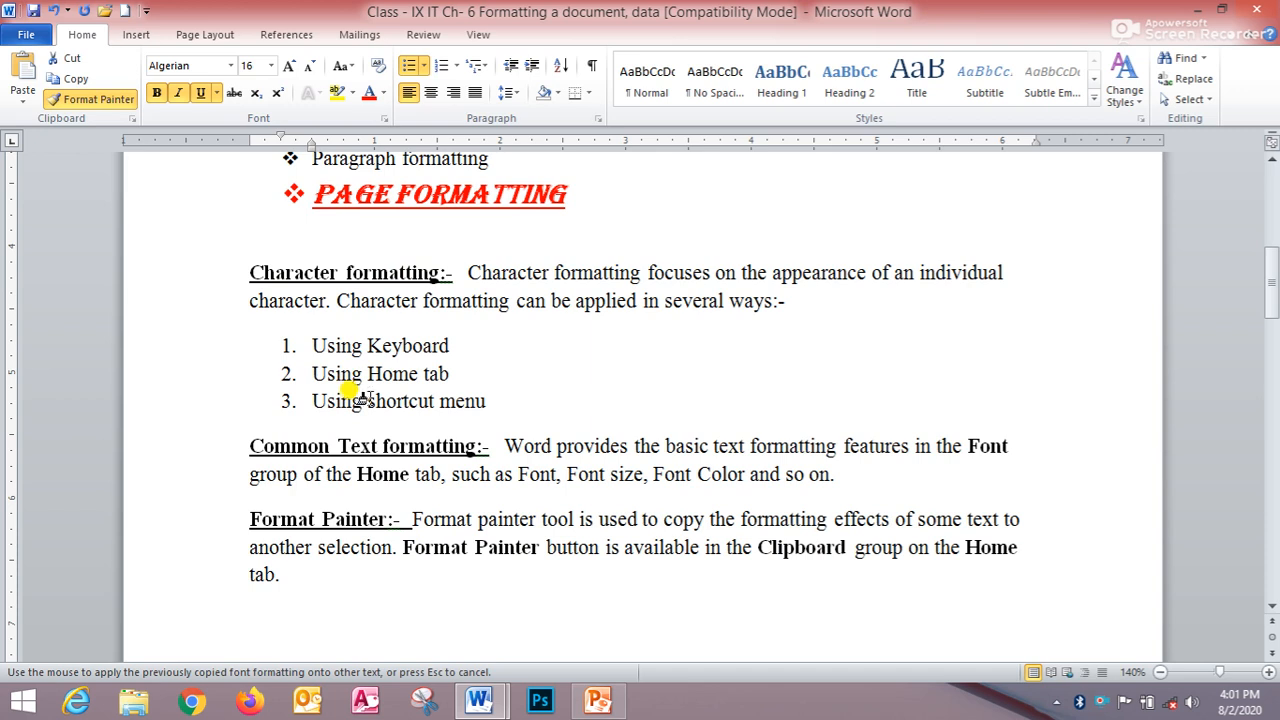
pyautogui.moveTo(313, 395); pyautogui.dragTo(489, 393)
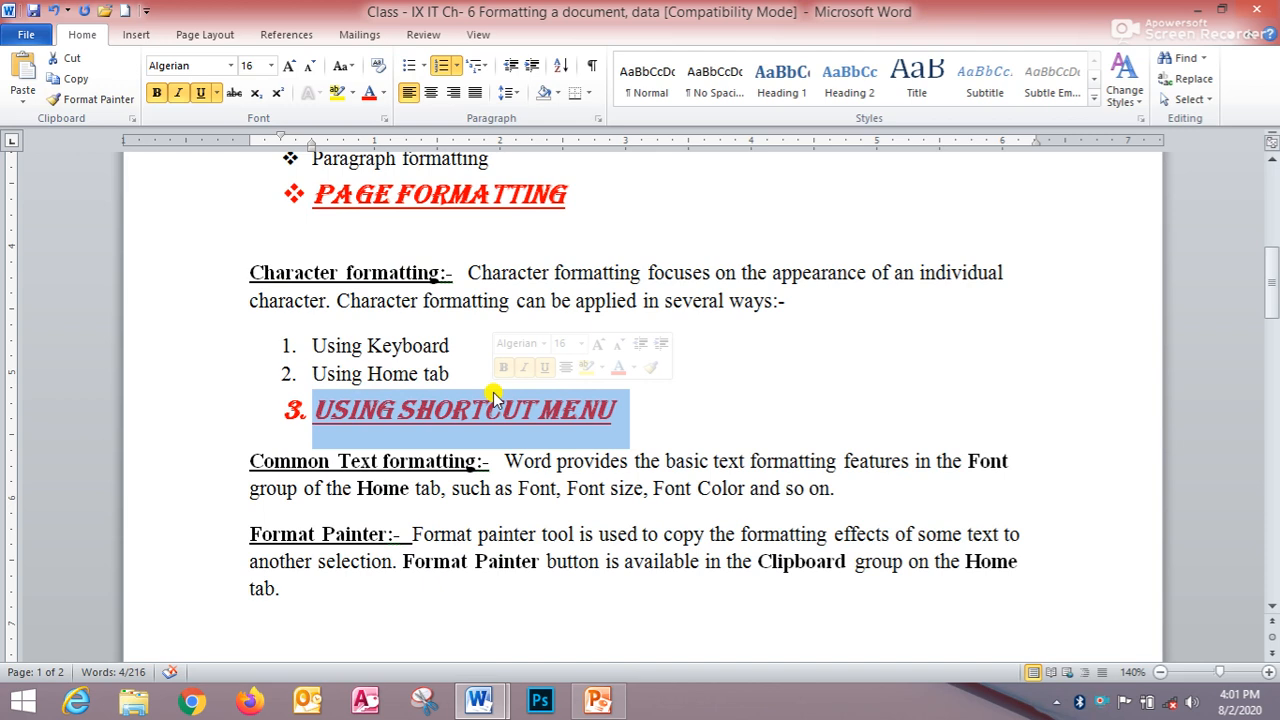
pyautogui.click(517, 494)
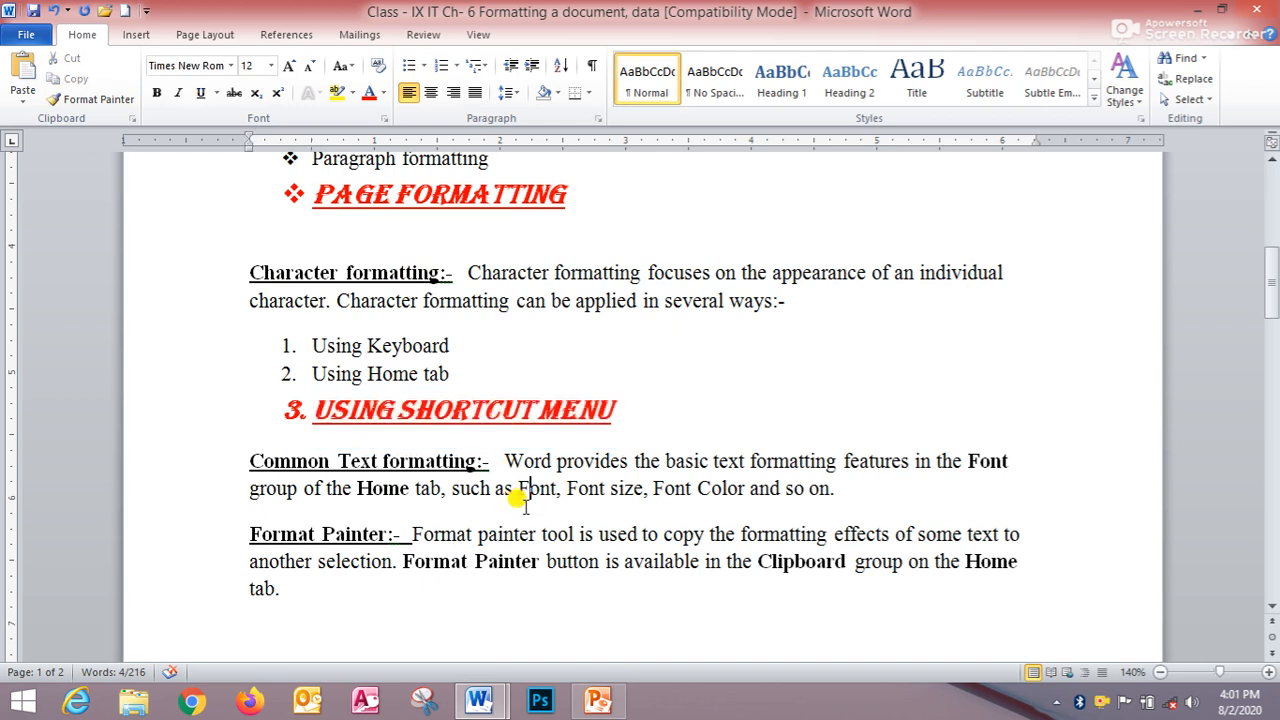
# - Undo all the formatting changes made to the document, back to its original plain formatting
pyautogui.hotkey('ctrl', 'z')
pyautogui.hotkey('ctrl', 'z')
pyautogui.hotkey('ctrl', 'z')
pyautogui.hotkey('ctrl', 'z')
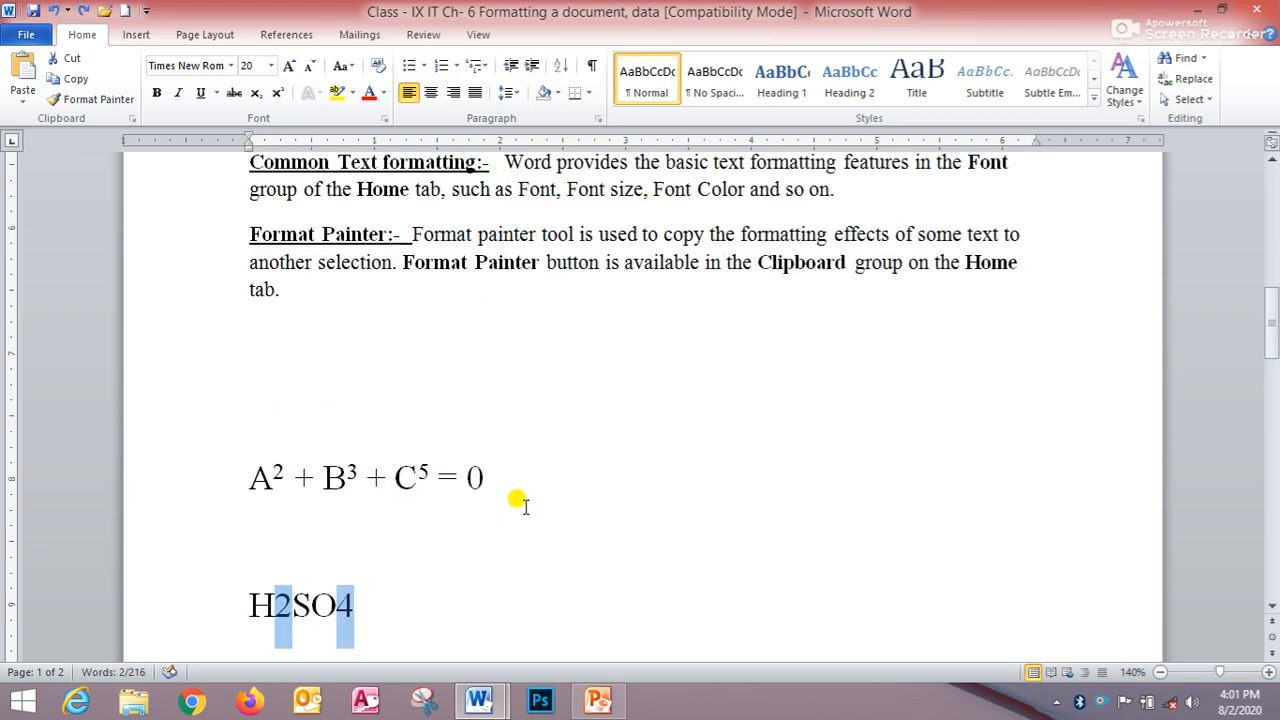
pyautogui.hotkey('ctrl', 'z')
pyautogui.hotkey('ctrl', 'z')
pyautogui.hotkey('ctrl', 'z')
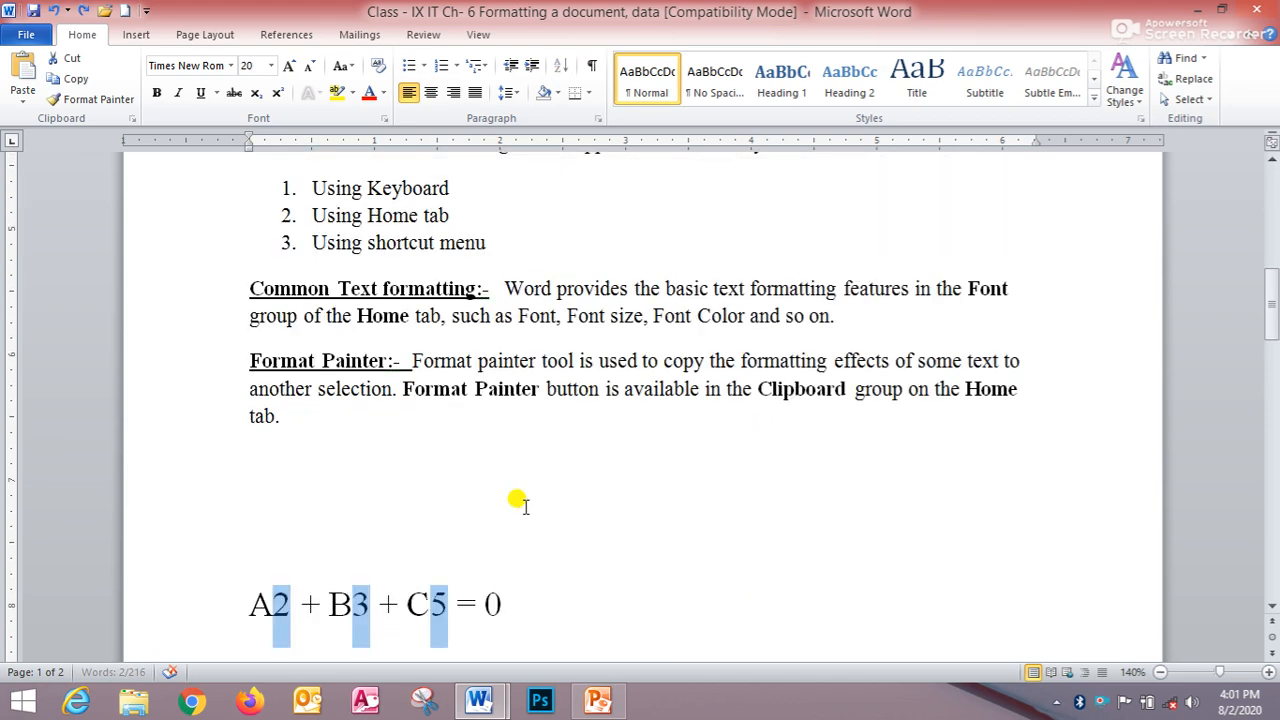
pyautogui.hotkey('ctrl', 'z')
pyautogui.hotkey('ctrl', 'z')
pyautogui.hotkey('ctrl', 'z')
pyautogui.hotkey('ctrl', 'z')
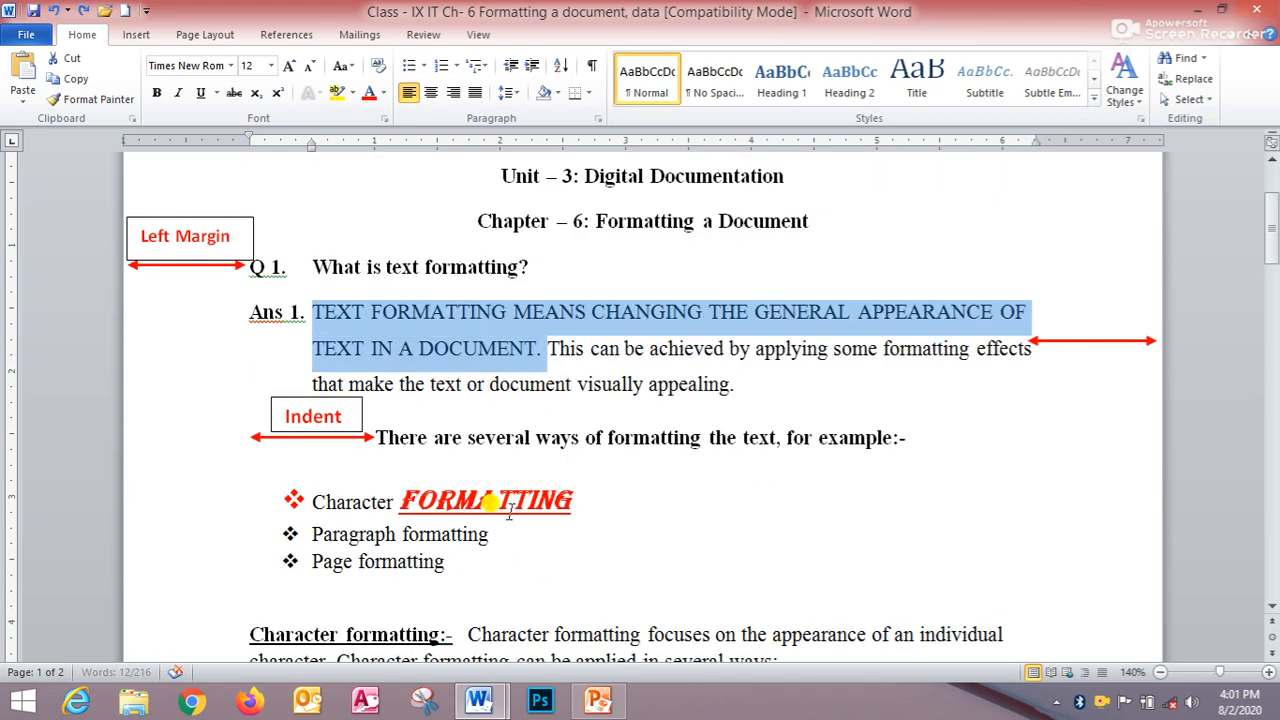
pyautogui.hotkey('ctrl', 'z')
pyautogui.hotkey('ctrl', 'z')
pyautogui.hotkey('ctrl', 'z')
pyautogui.hotkey('ctrl', 'z')
pyautogui.hotkey('ctrl', 'z')
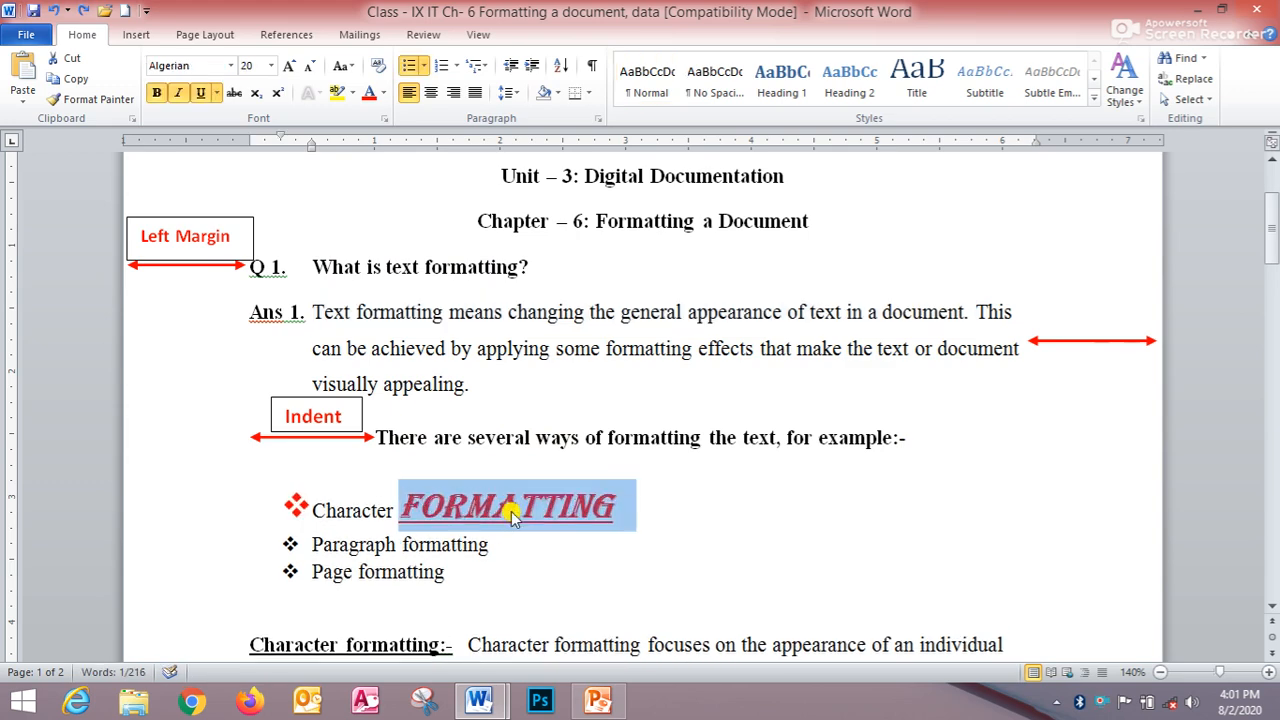
pyautogui.hotkey('ctrl', 'z')
pyautogui.hotkey('ctrl', 'z')
pyautogui.hotkey('ctrl', 'z')
pyautogui.hotkey('ctrl', 'z')
pyautogui.hotkey('ctrl', 'z')
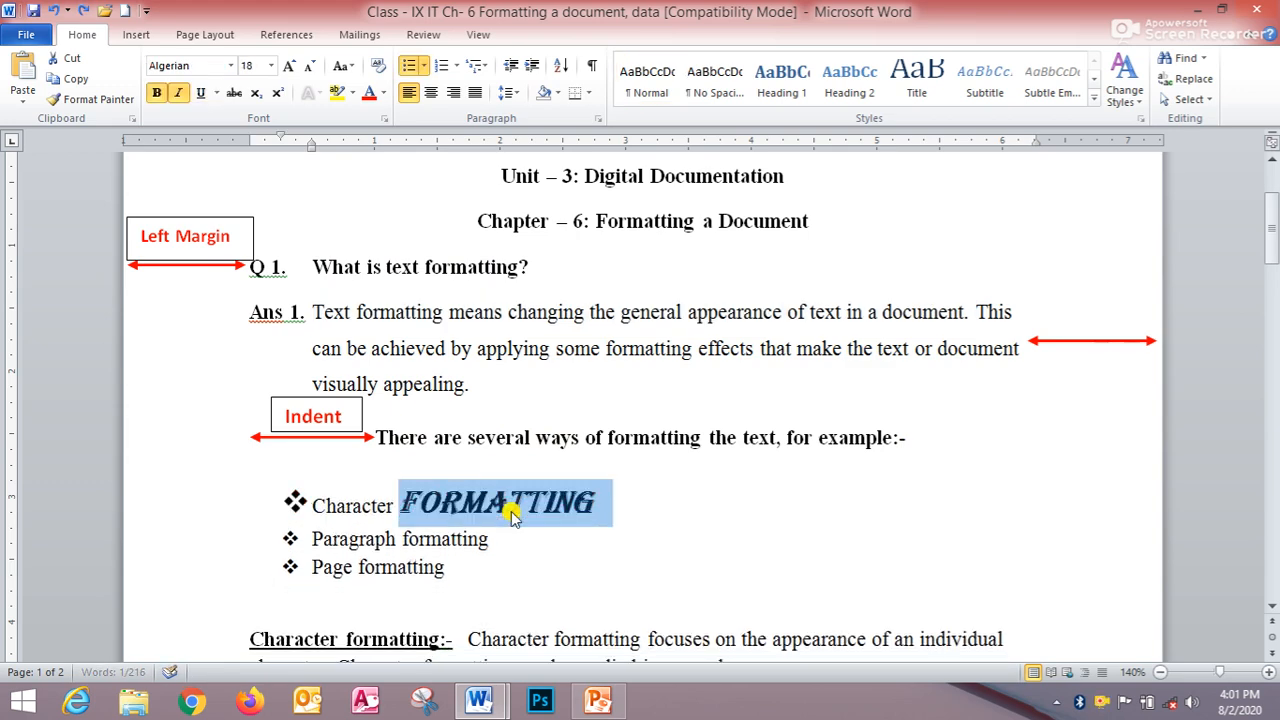
pyautogui.hotkey('ctrl', 'z')
pyautogui.hotkey('ctrl', 'z')
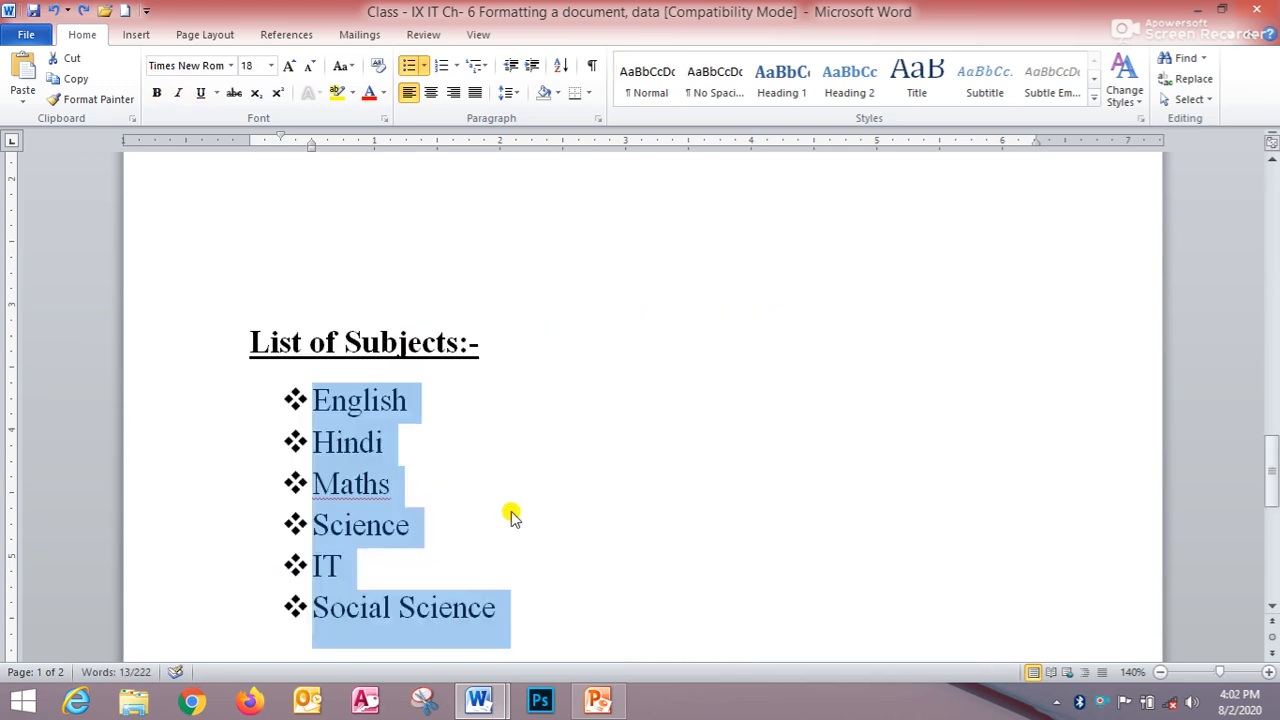
pyautogui.hotkey('ctrl', 'z')
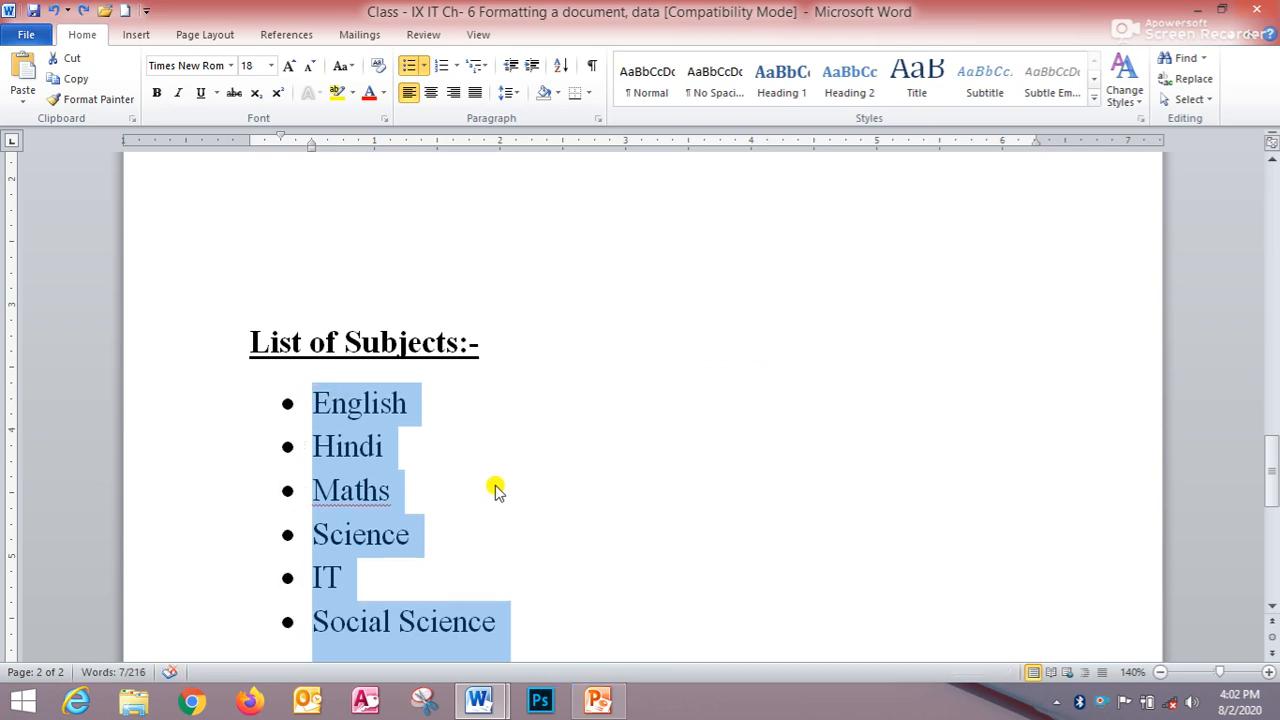
# - Switch to PowerPoint and present the current slide 4 as a slide show
pyautogui.scroll(20, 477, 409)
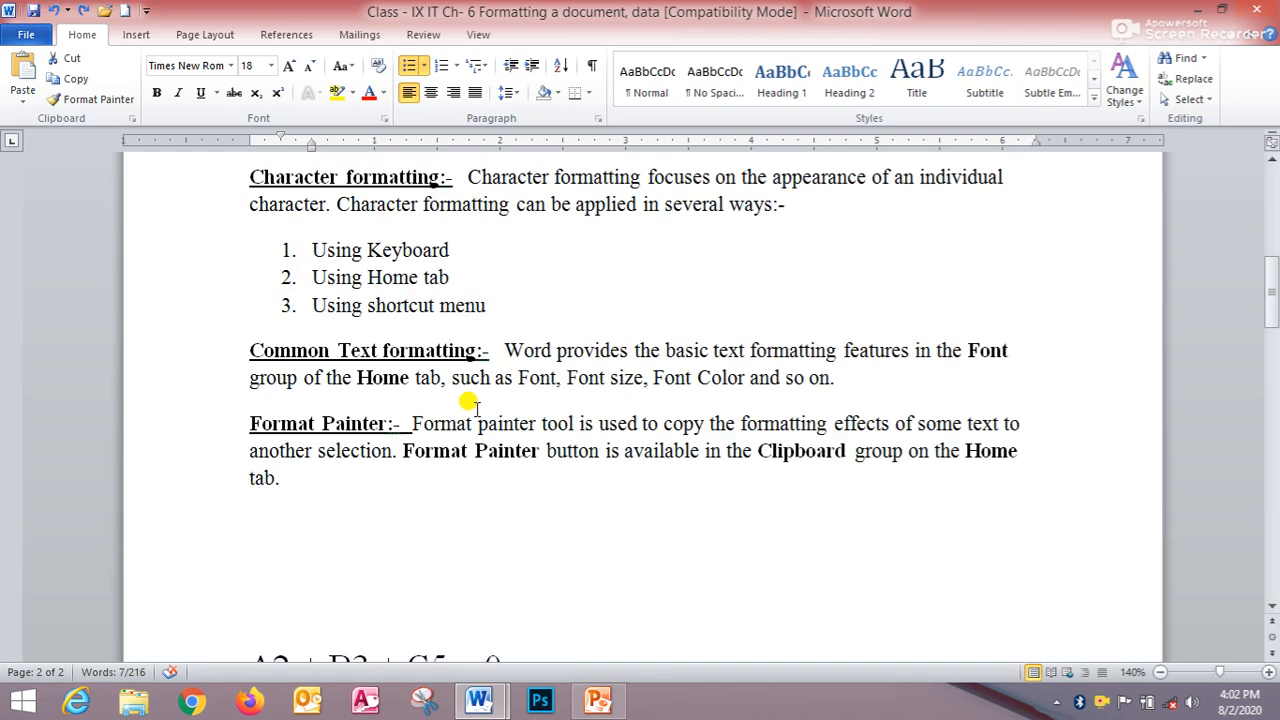
pyautogui.scroll(1, 477, 409)
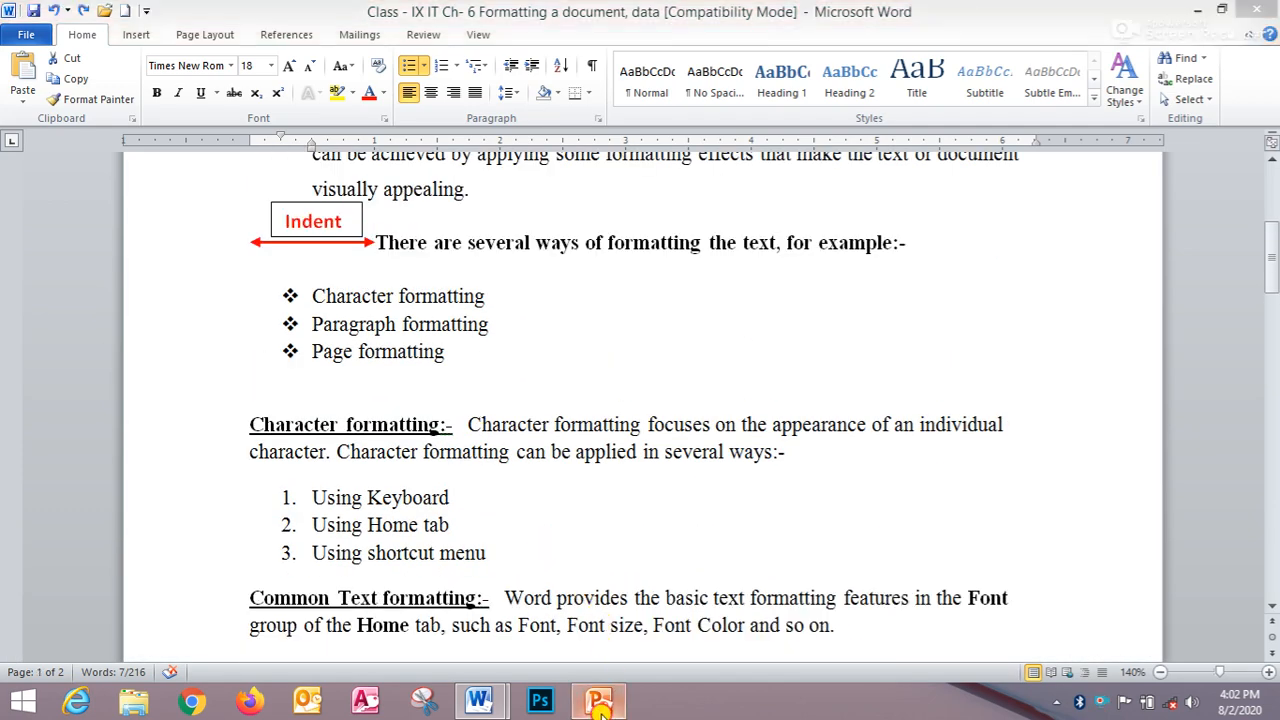
pyautogui.click(598, 700)
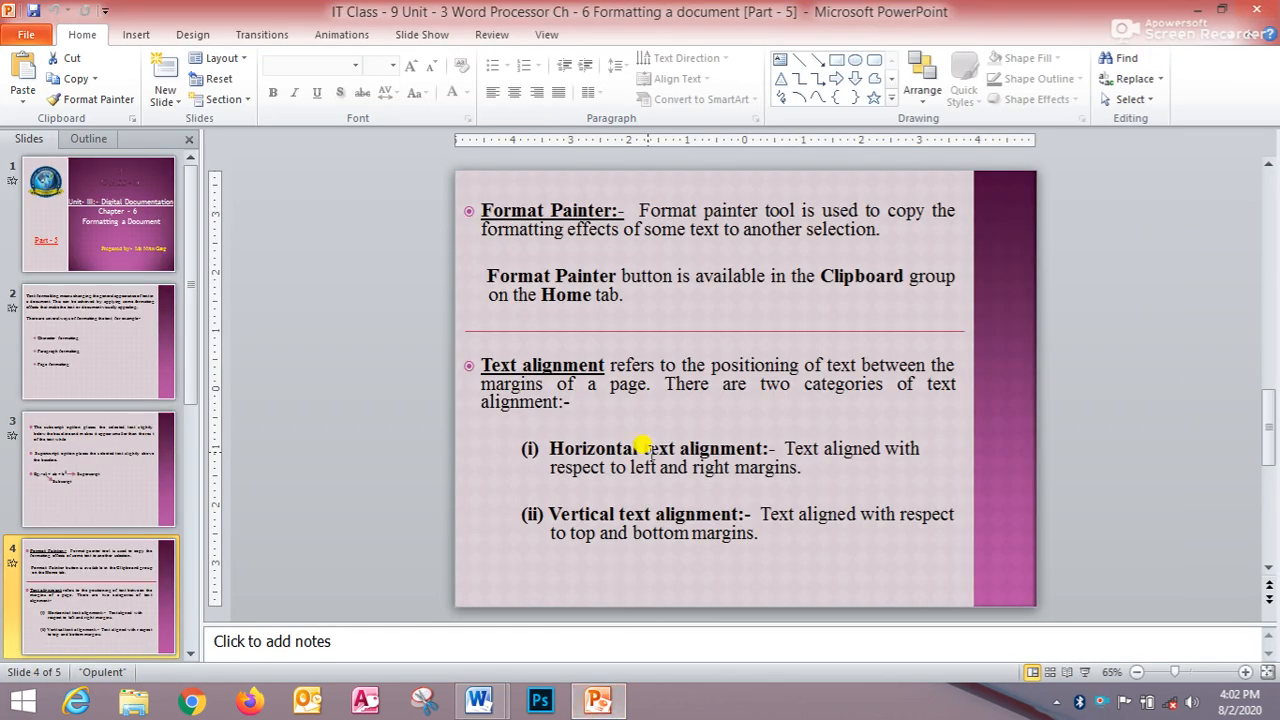
pyautogui.hotkey('shift', 'F5')
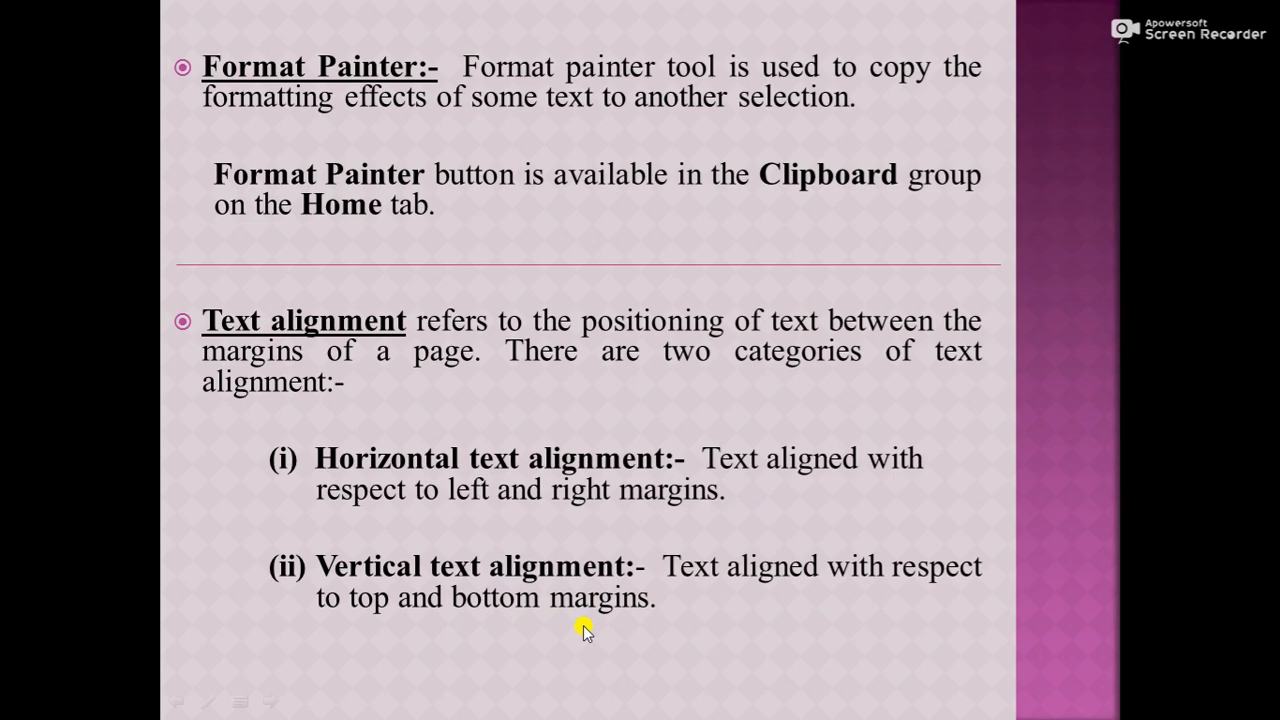
# - Switch back to the Word document on formatting and scroll to the Format Painter paragraph
pyautogui.hotkey('alt', 'Tab')
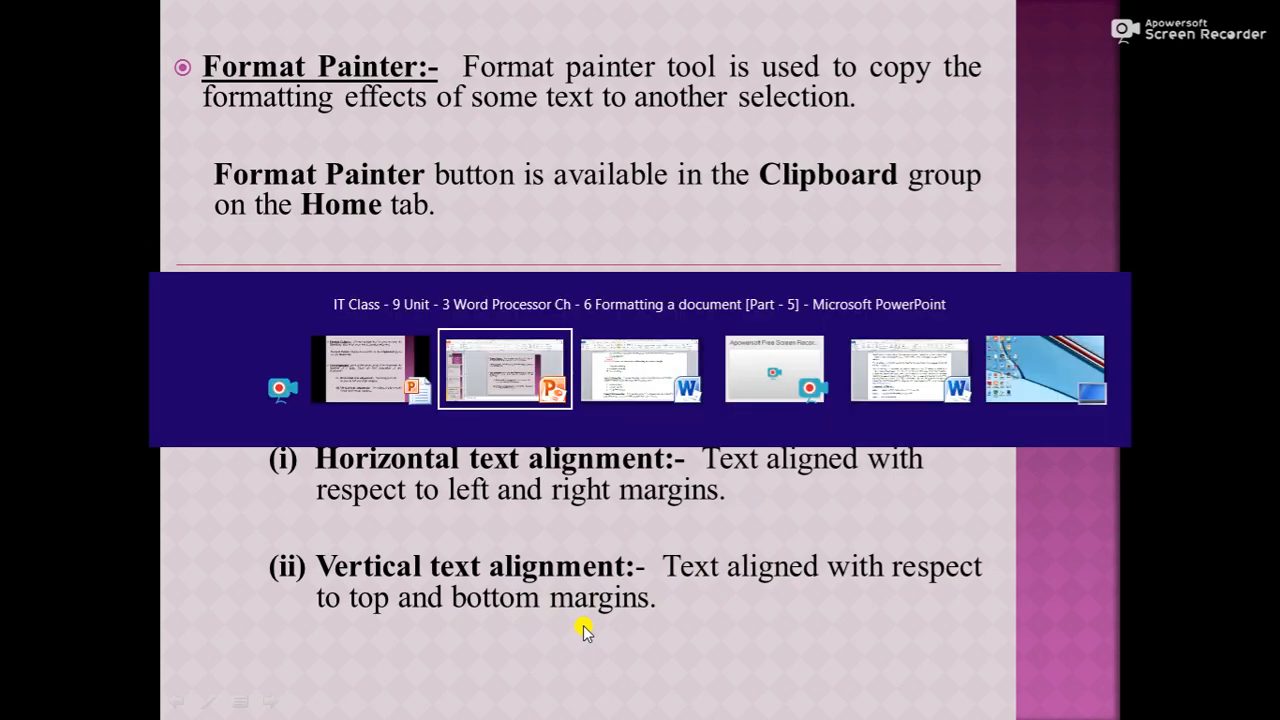
pyautogui.hotkey('alt', 'Tab')
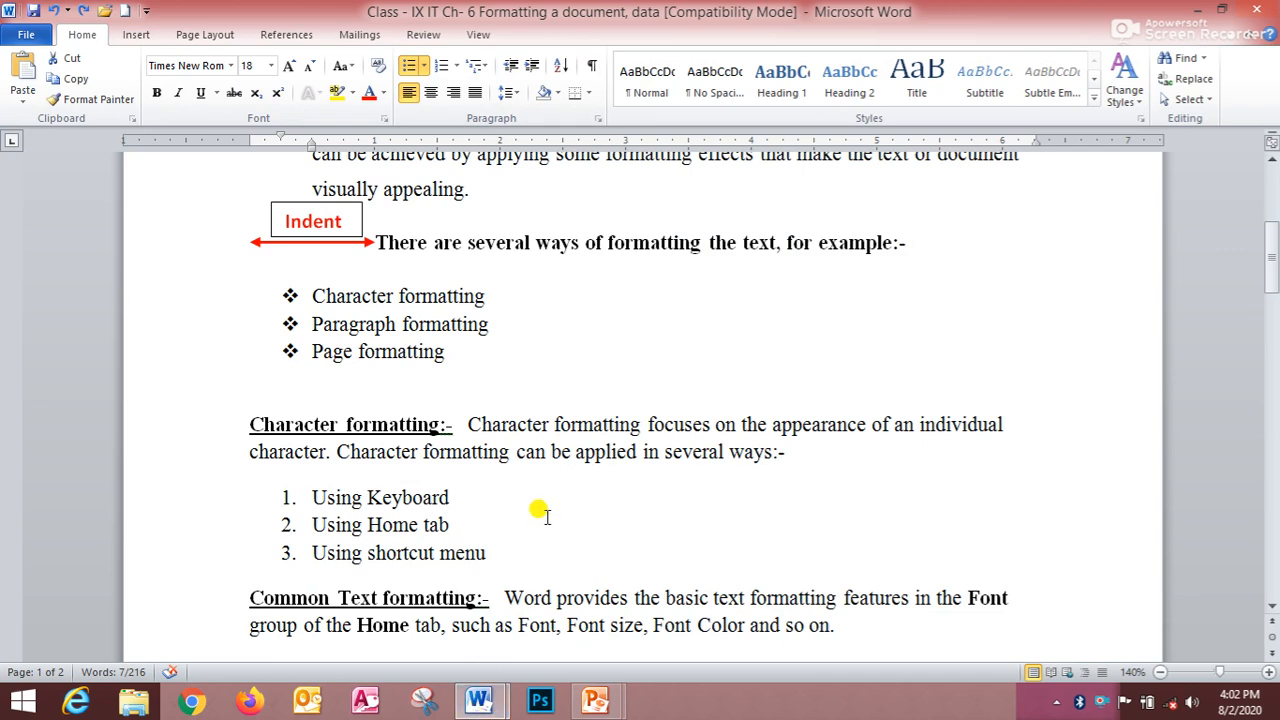
pyautogui.scroll(-1, 546, 515)
pyautogui.scroll(6, 546, 515)
pyautogui.scroll(-4, 544, 512)
pyautogui.scroll(-4, 536, 510)
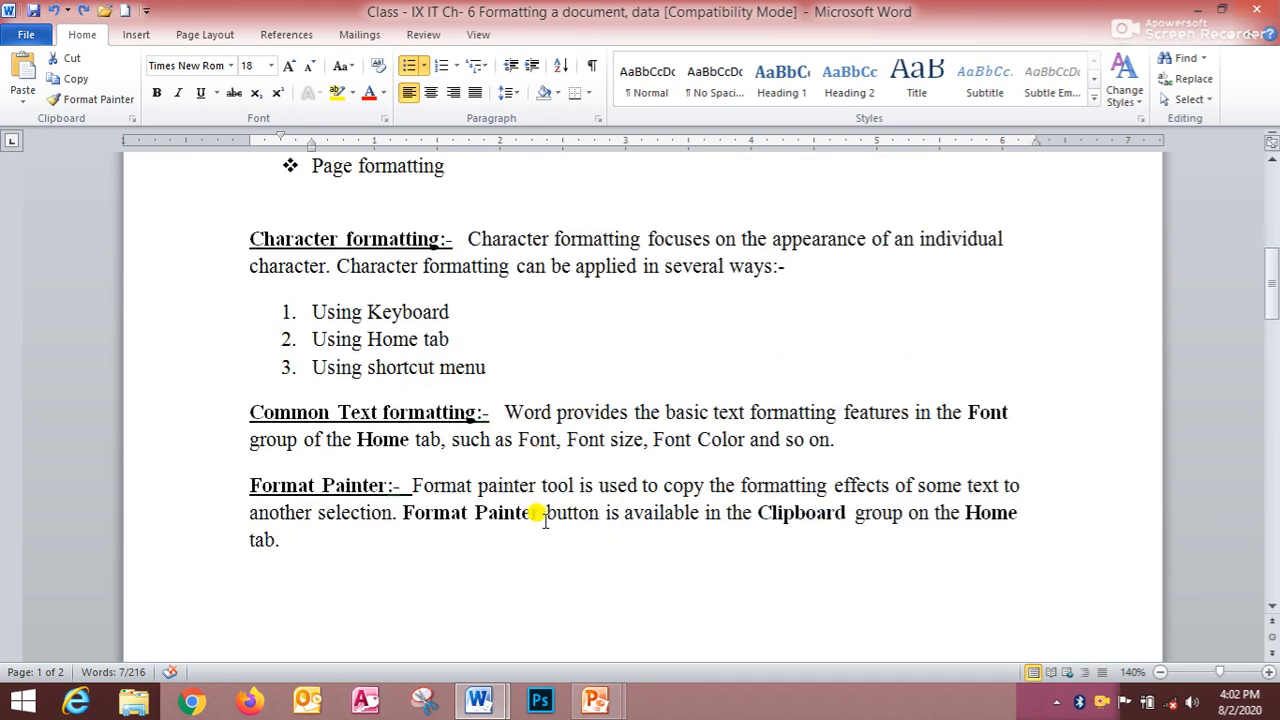
pyautogui.click(551, 478)
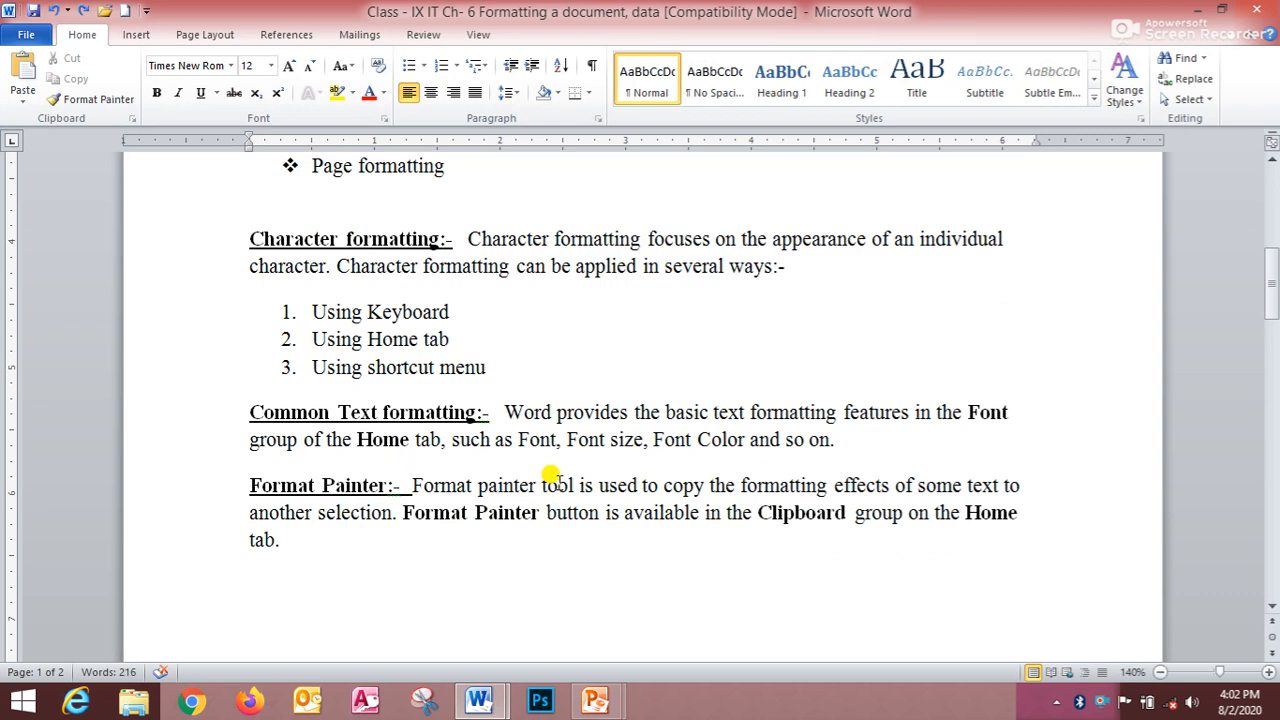
pyautogui.scroll(1, 556, 476)
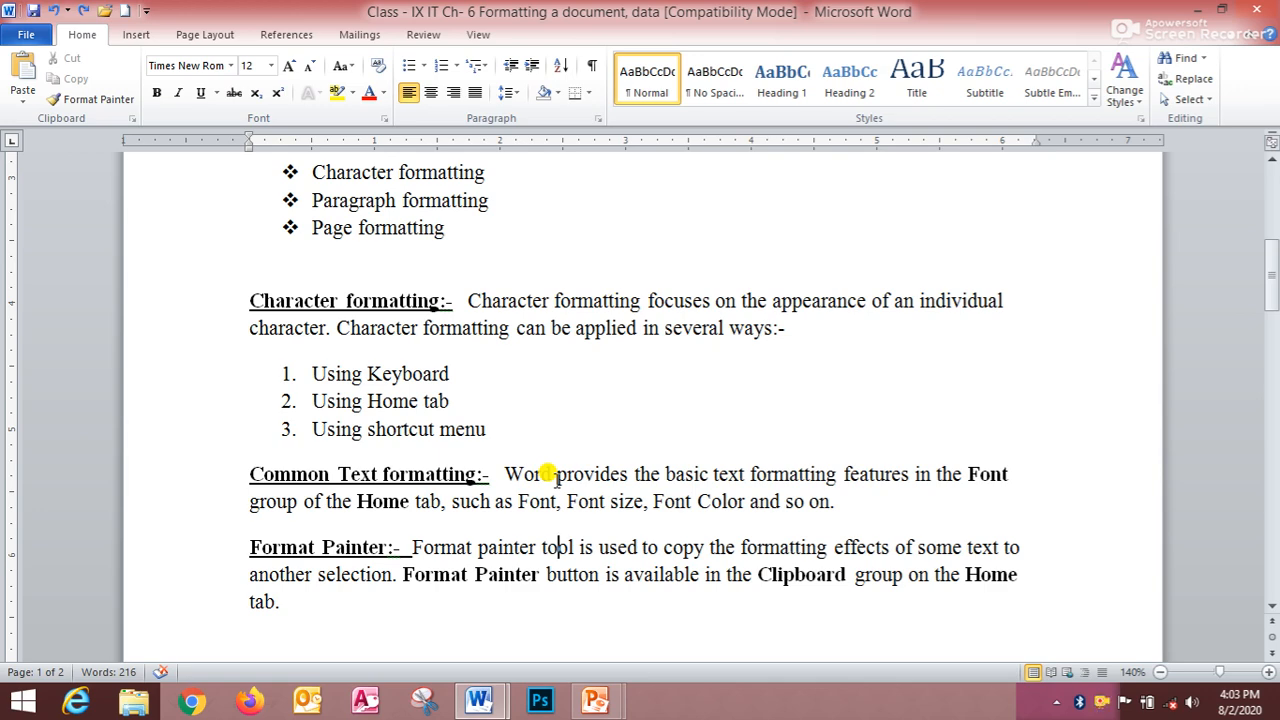
pyautogui.scroll(-3, 557, 478)
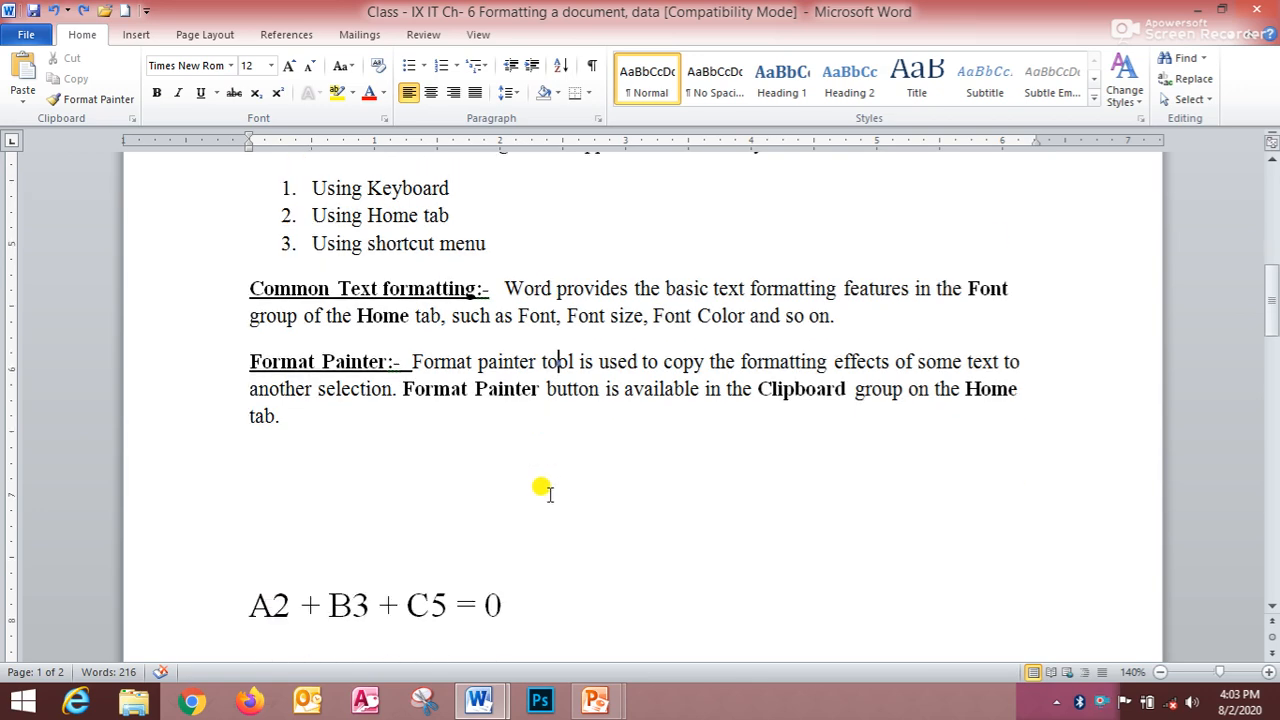
pyautogui.scroll(2, 543, 489)
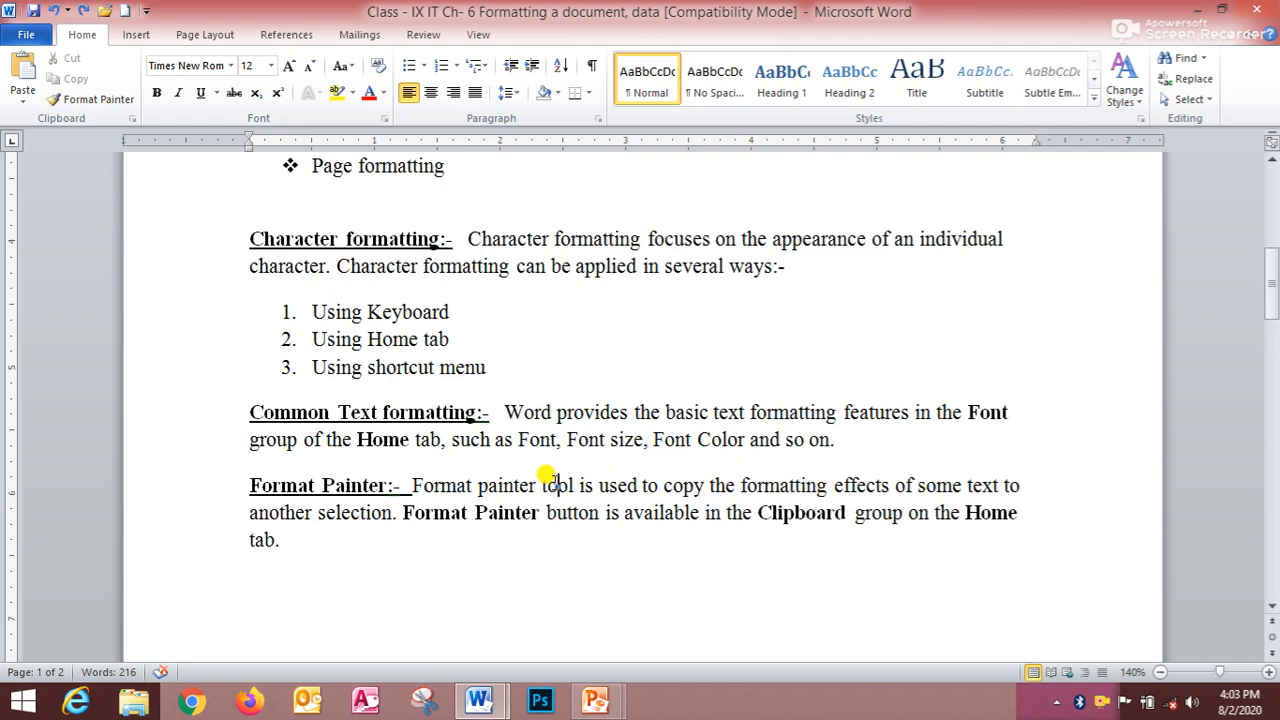
pyautogui.scroll(-1, 550, 480)
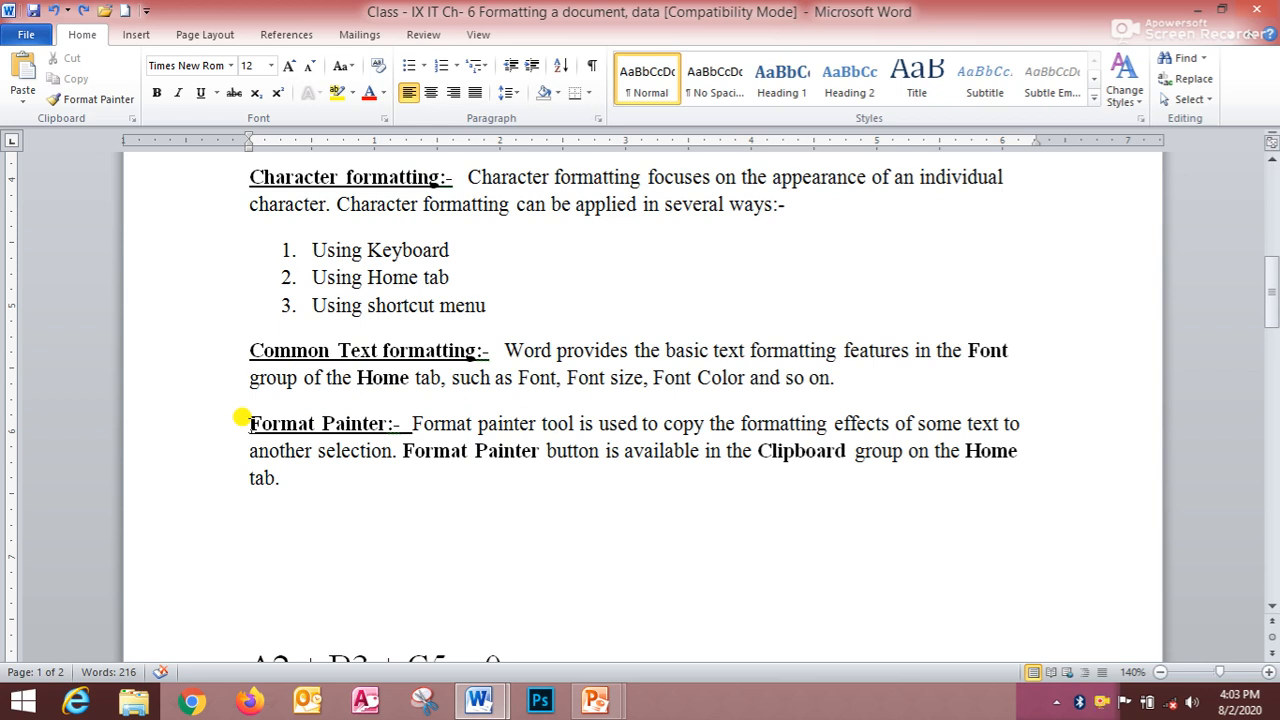
# - Select the Format Painter paragraph and apply centered, right, left and finally justified alignment to it
pyautogui.moveTo(249, 421)
pyautogui.mouseDown()
pyautogui.moveTo(400, 431)
pyautogui.moveTo(500, 471)
pyautogui.mouseUp()
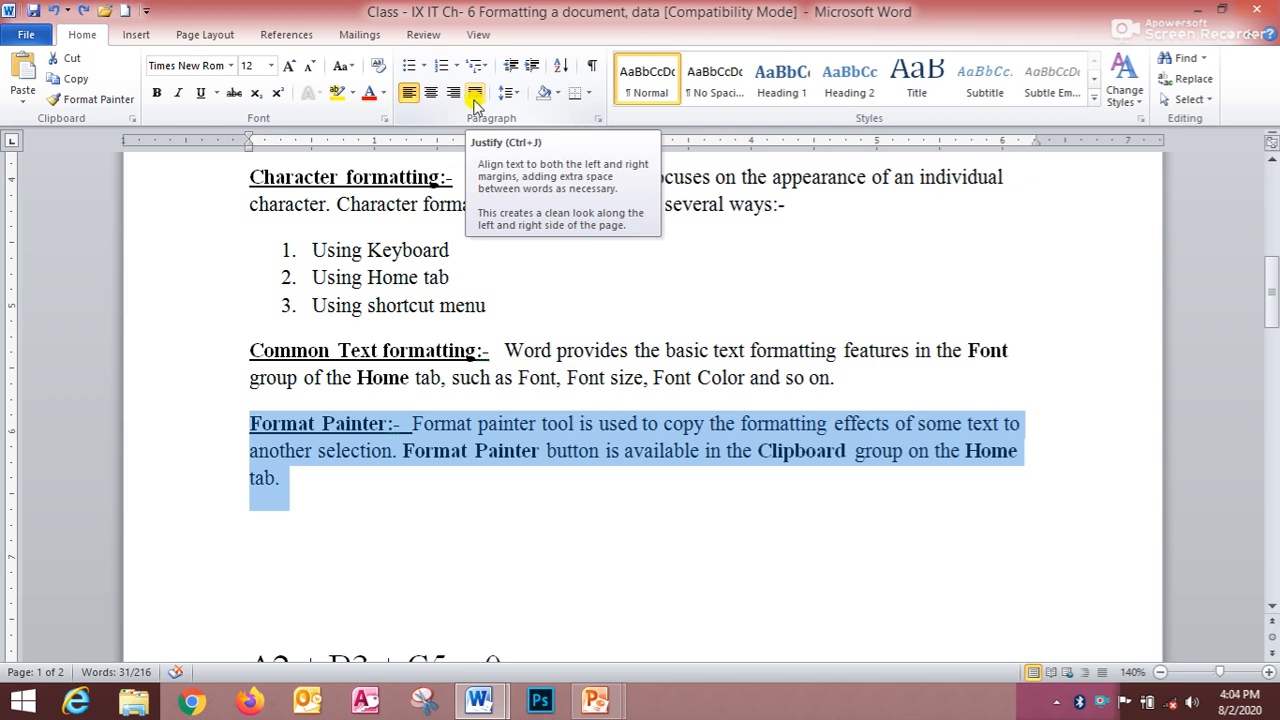
pyautogui.click(431, 93)
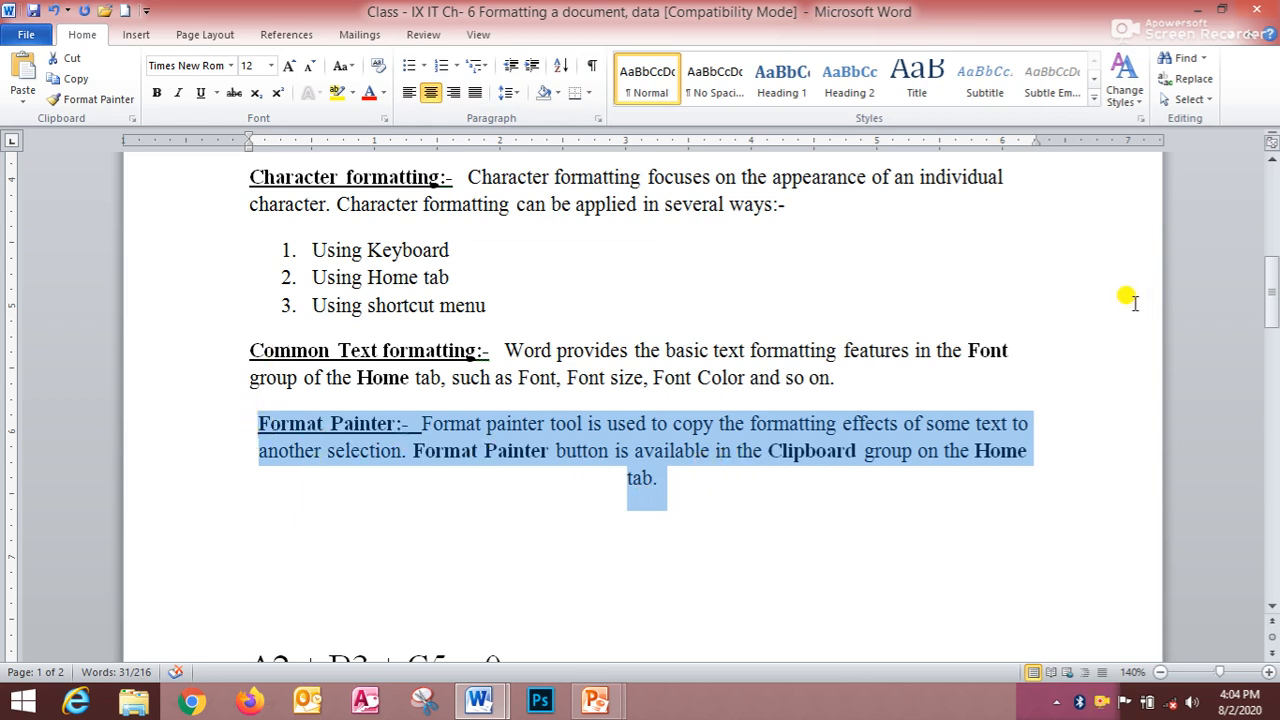
pyautogui.click(453, 93)
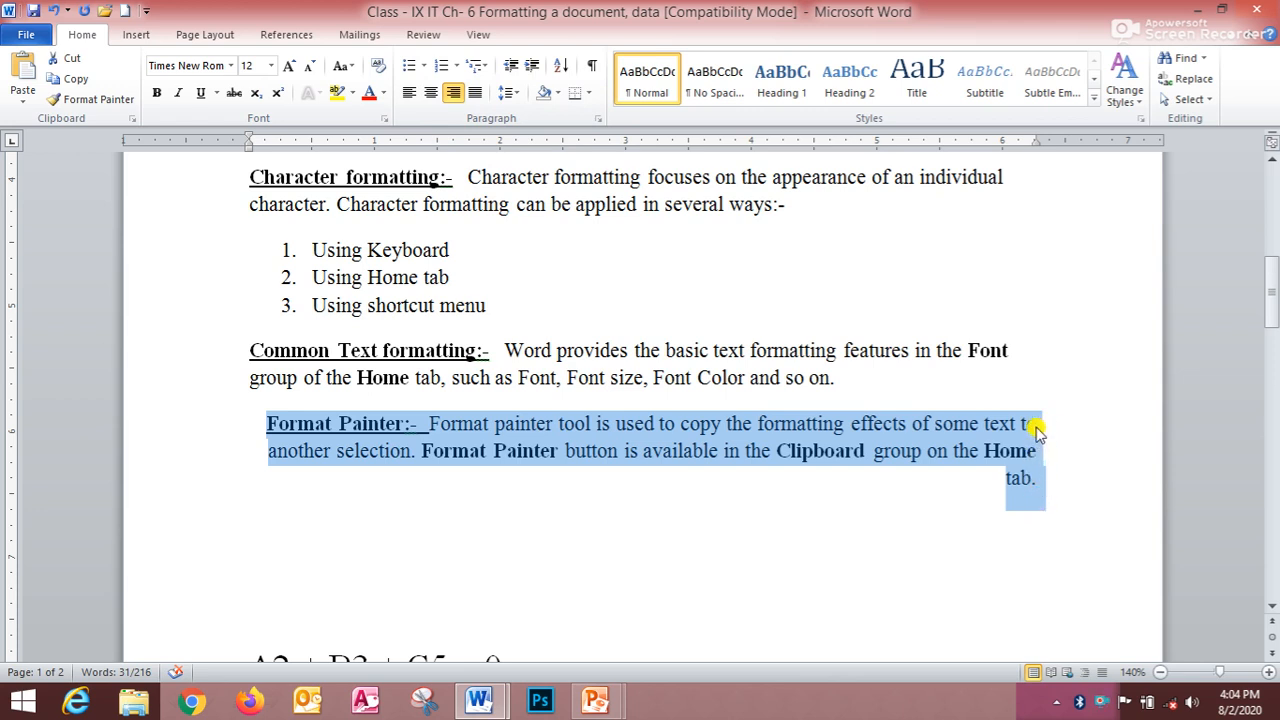
pyautogui.click(409, 97)
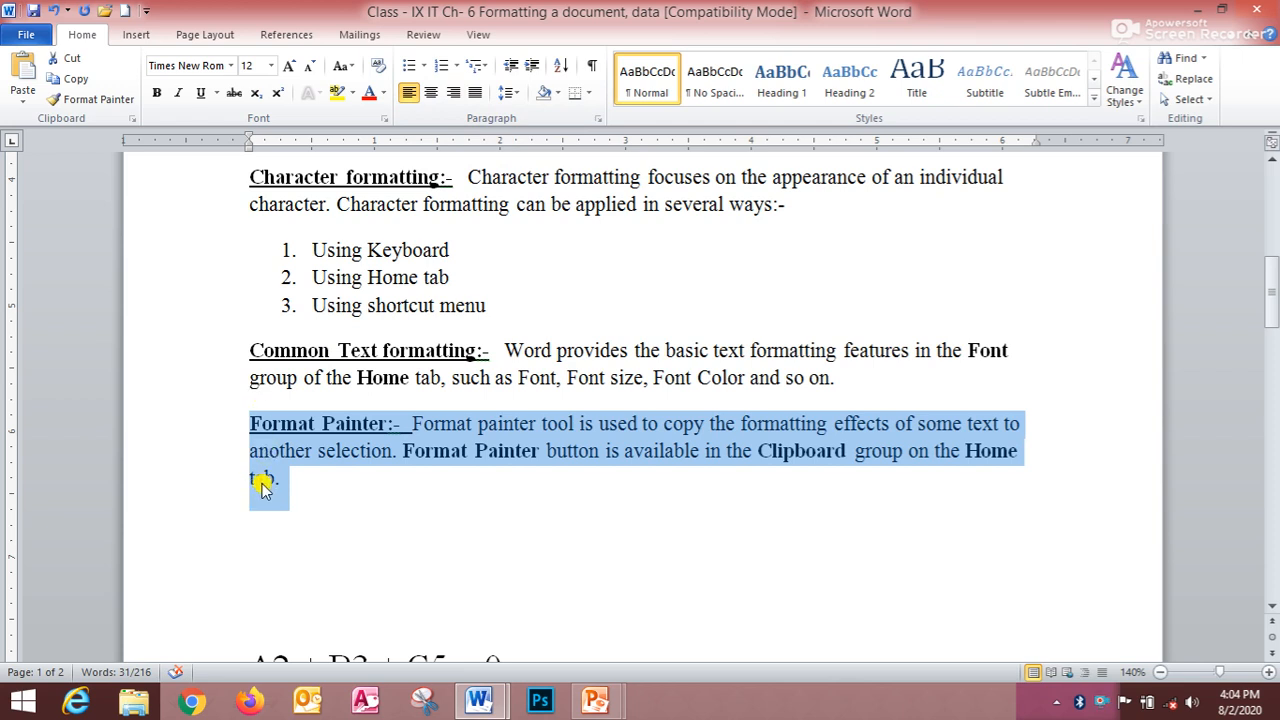
pyautogui.click(476, 95)
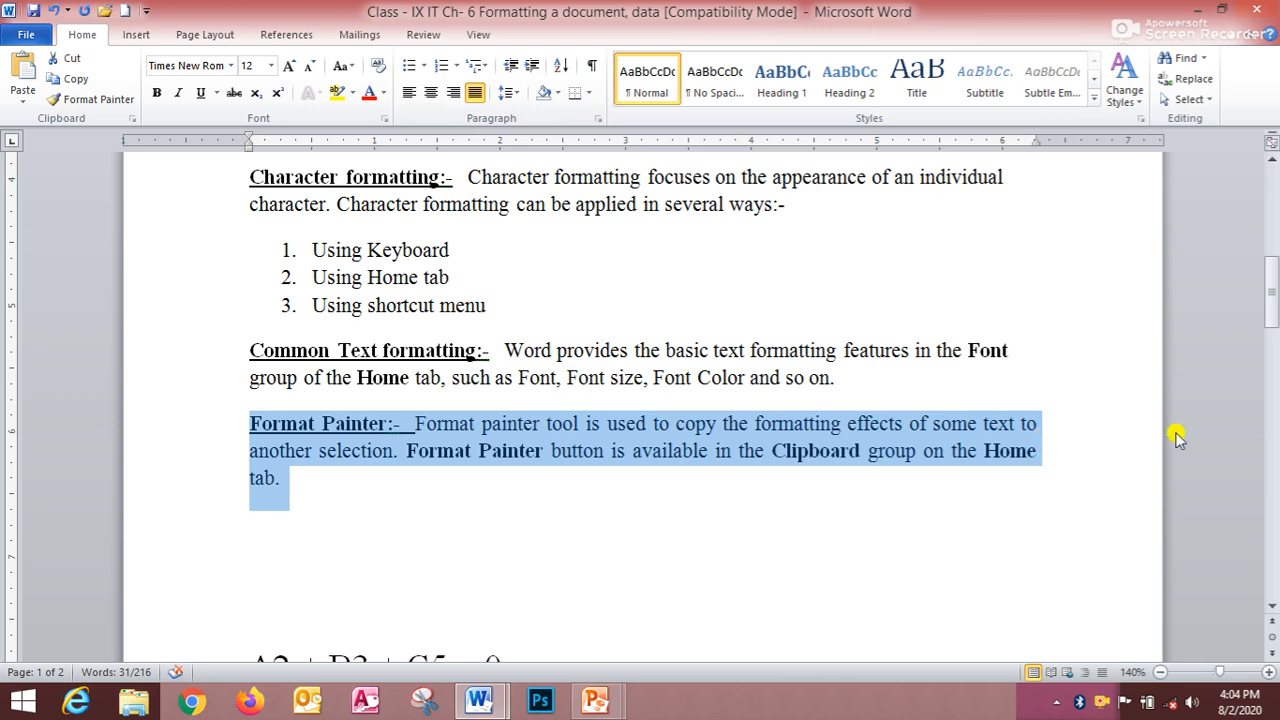
# - Open the Paragraph settings for the selected paragraph, review the Alignment choices and confirm the dialog
pyautogui.moveTo(1273, 675)
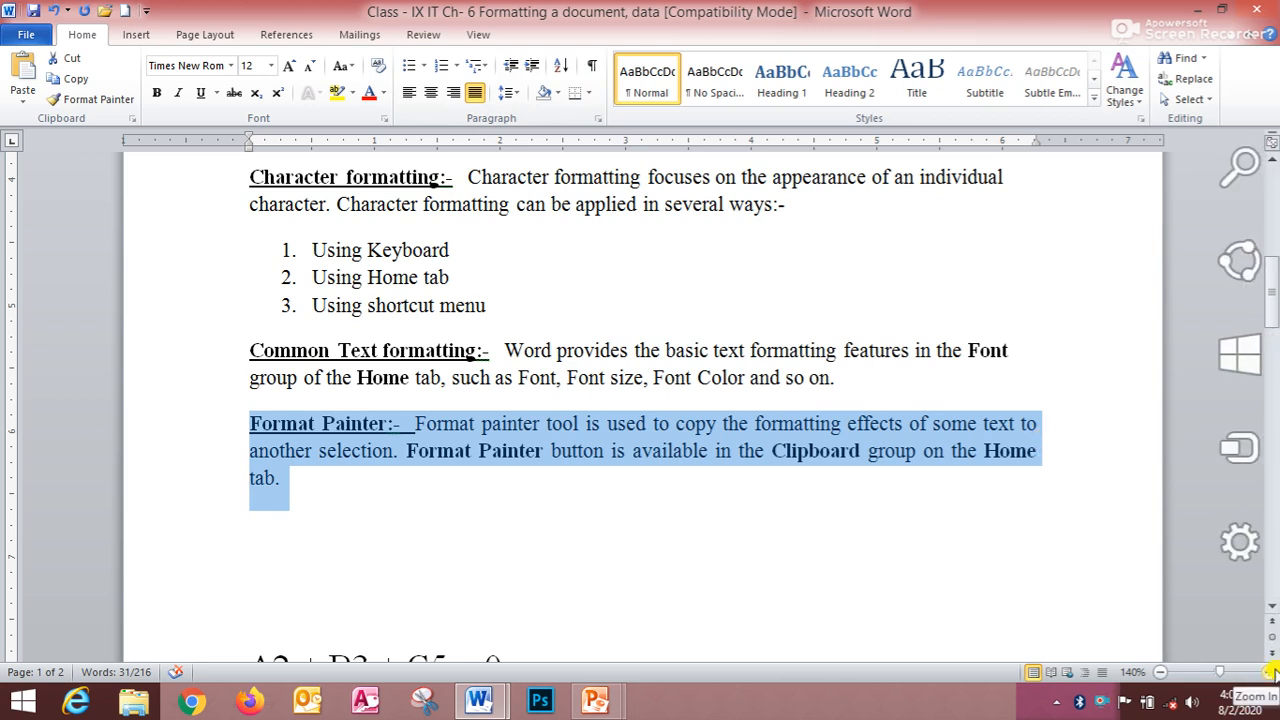
pyautogui.click(591, 118)
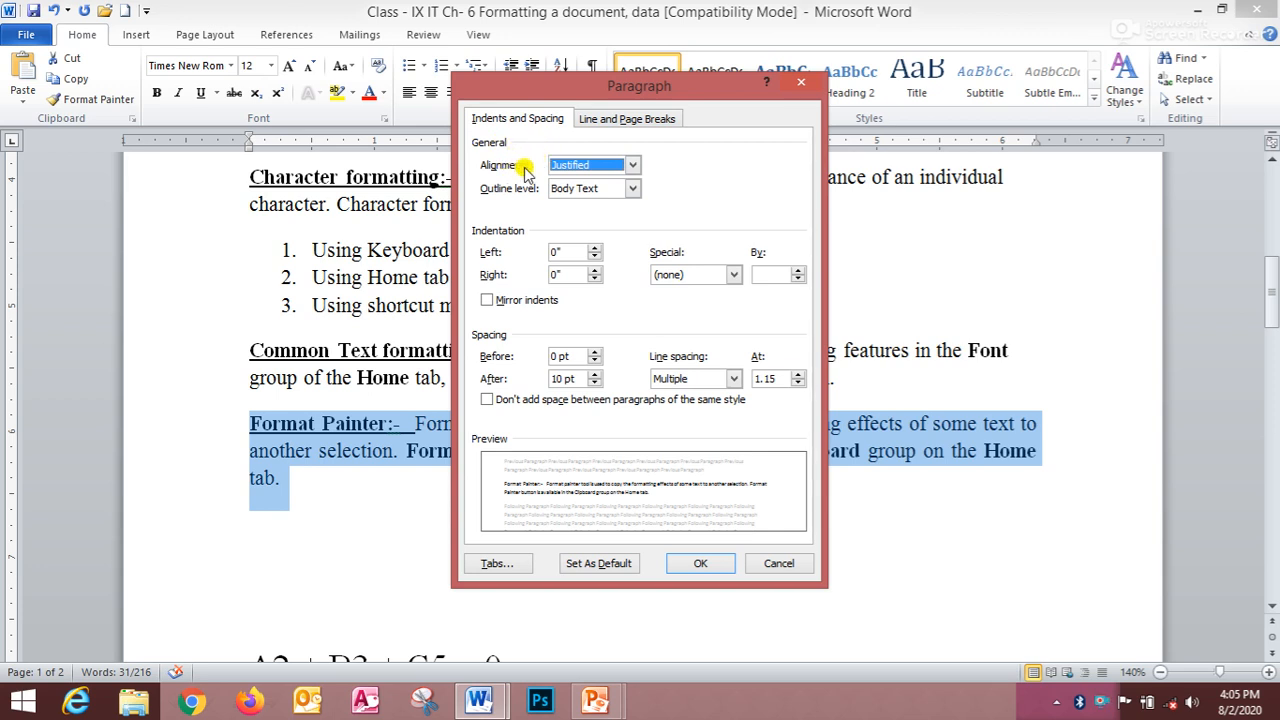
pyautogui.click(632, 165)
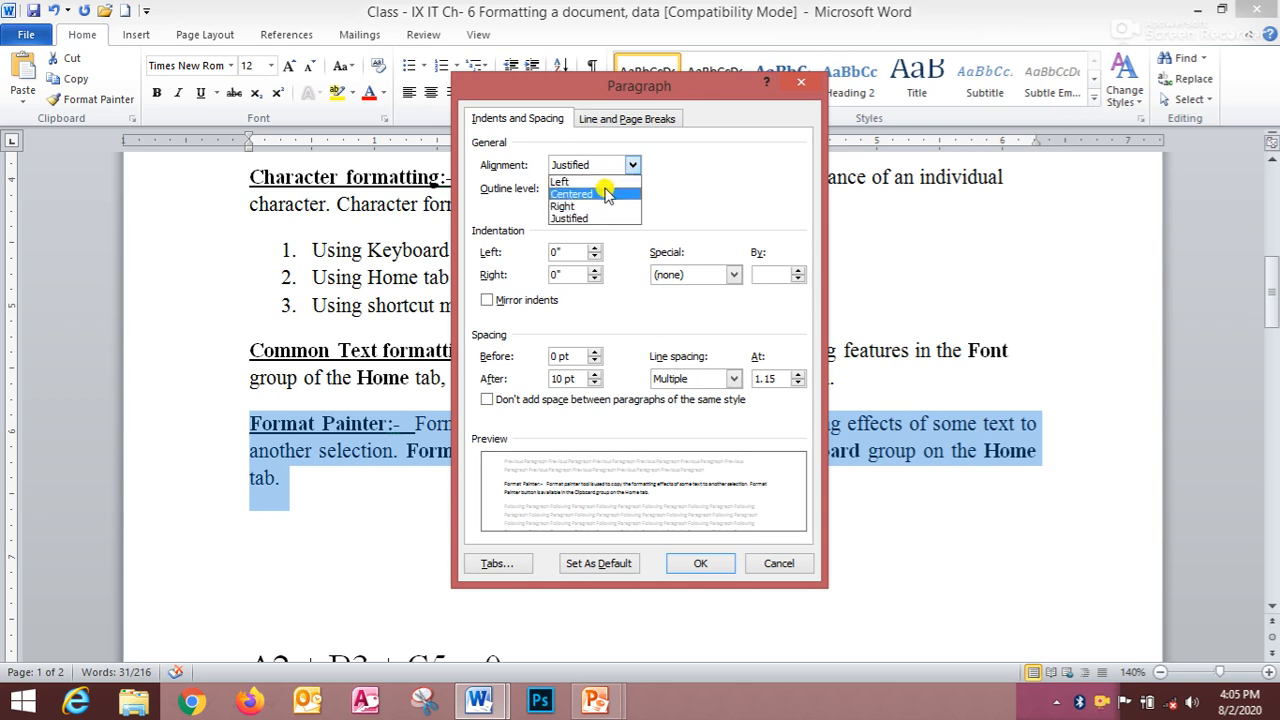
pyautogui.click(700, 563)
pyautogui.click(657, 541)
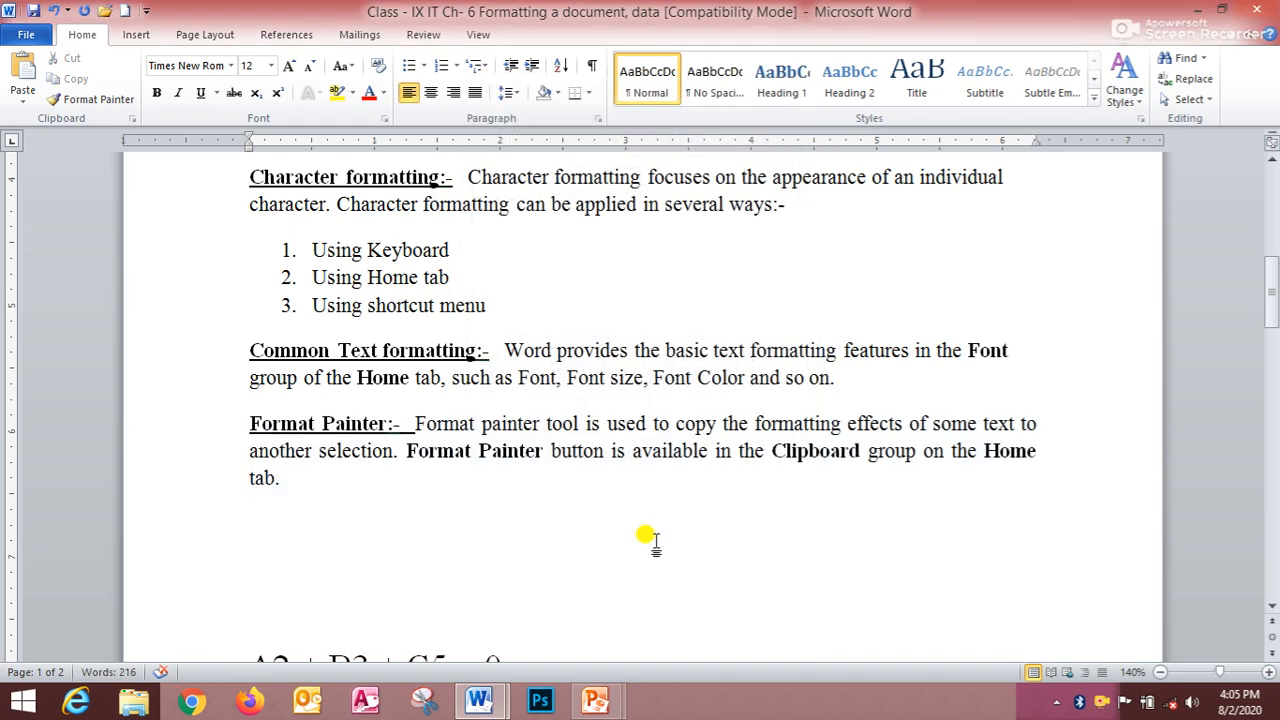
# - Switch to the Fundamentals of computer document and scroll to the Components of URL section
pyautogui.moveTo(497, 706)
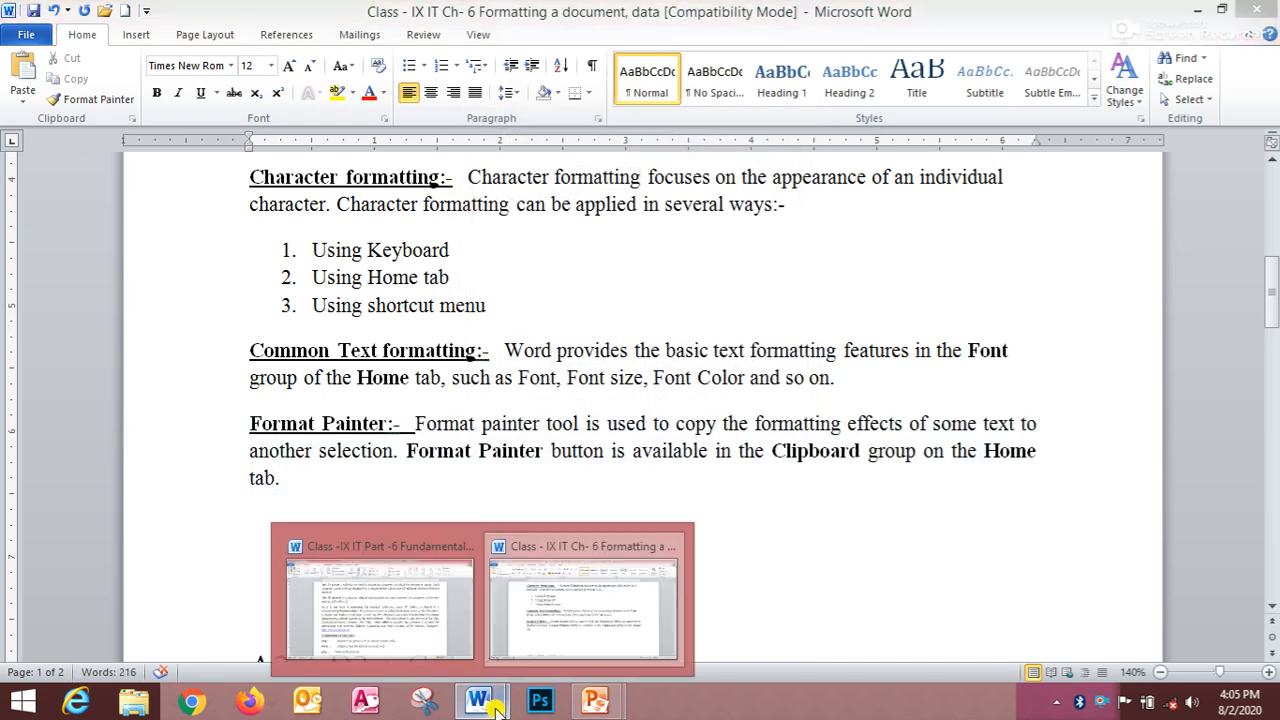
pyautogui.click(440, 645)
pyautogui.scroll(-8, 425, 475)
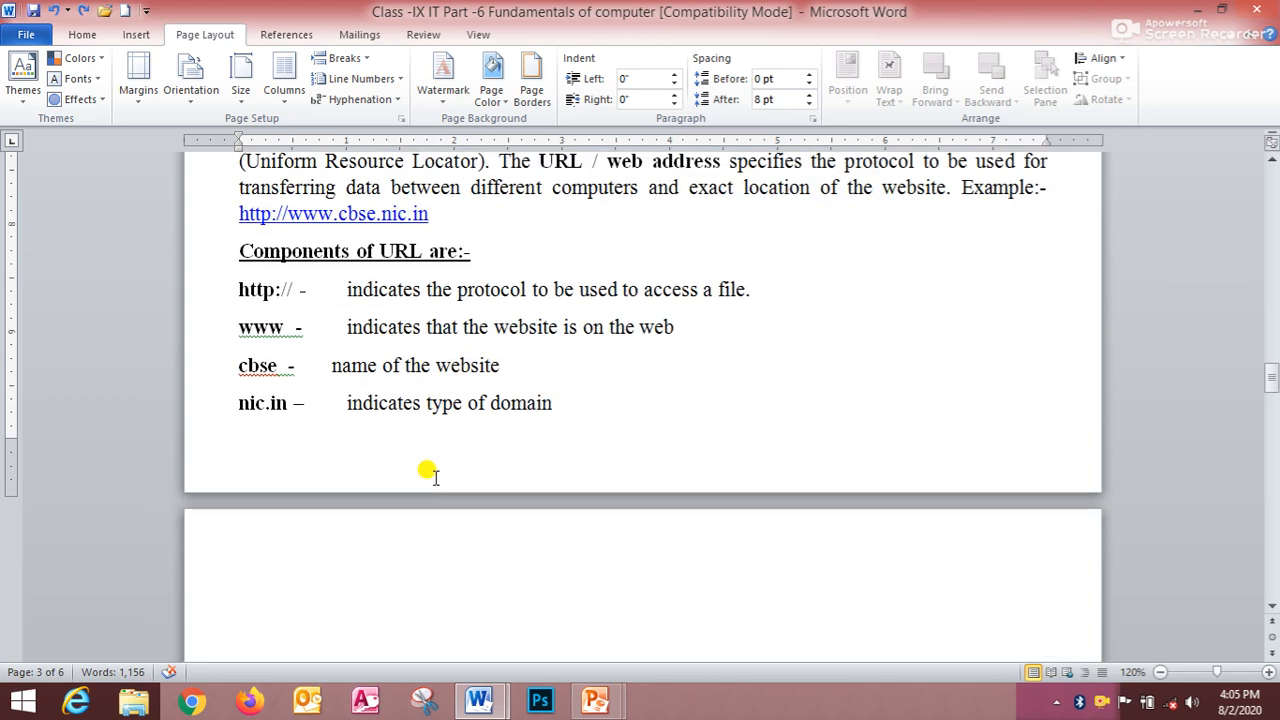
pyautogui.scroll(-6, 455, 478)
pyautogui.scroll(6, 458, 478)
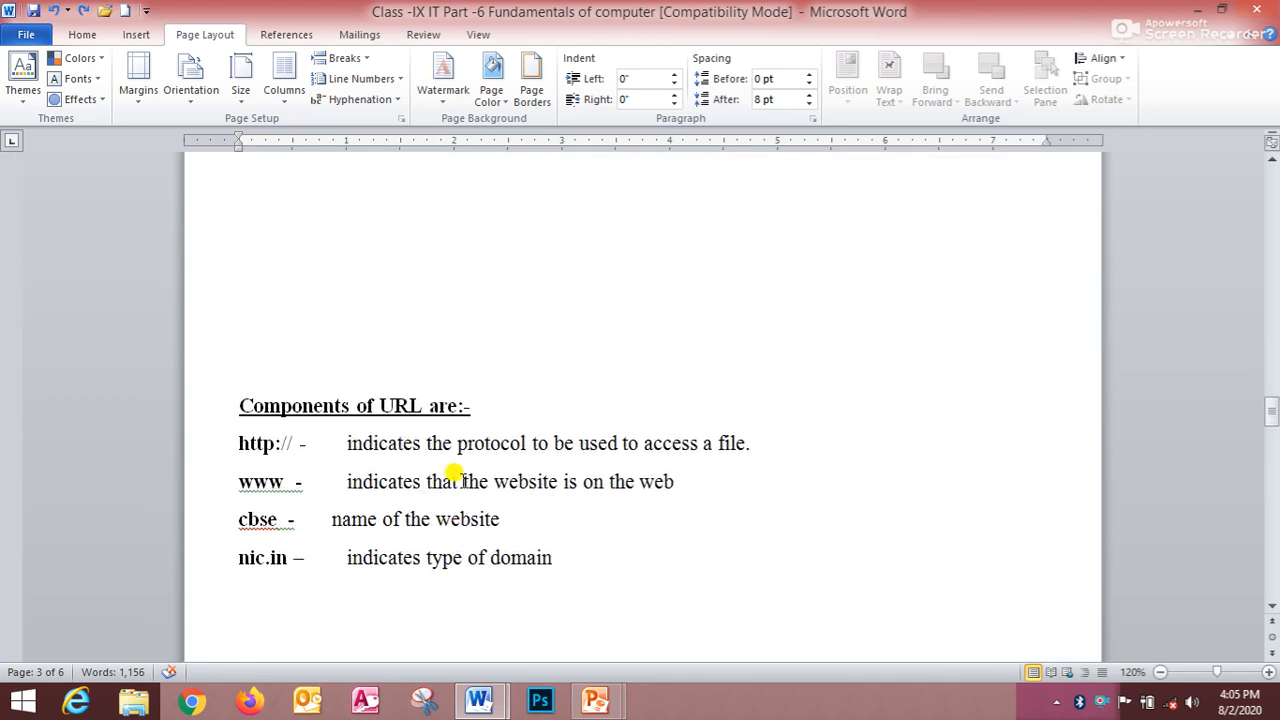
pyautogui.scroll(3, 455, 478)
pyautogui.scroll(-5, 455, 478)
pyautogui.scroll(6, 455, 476)
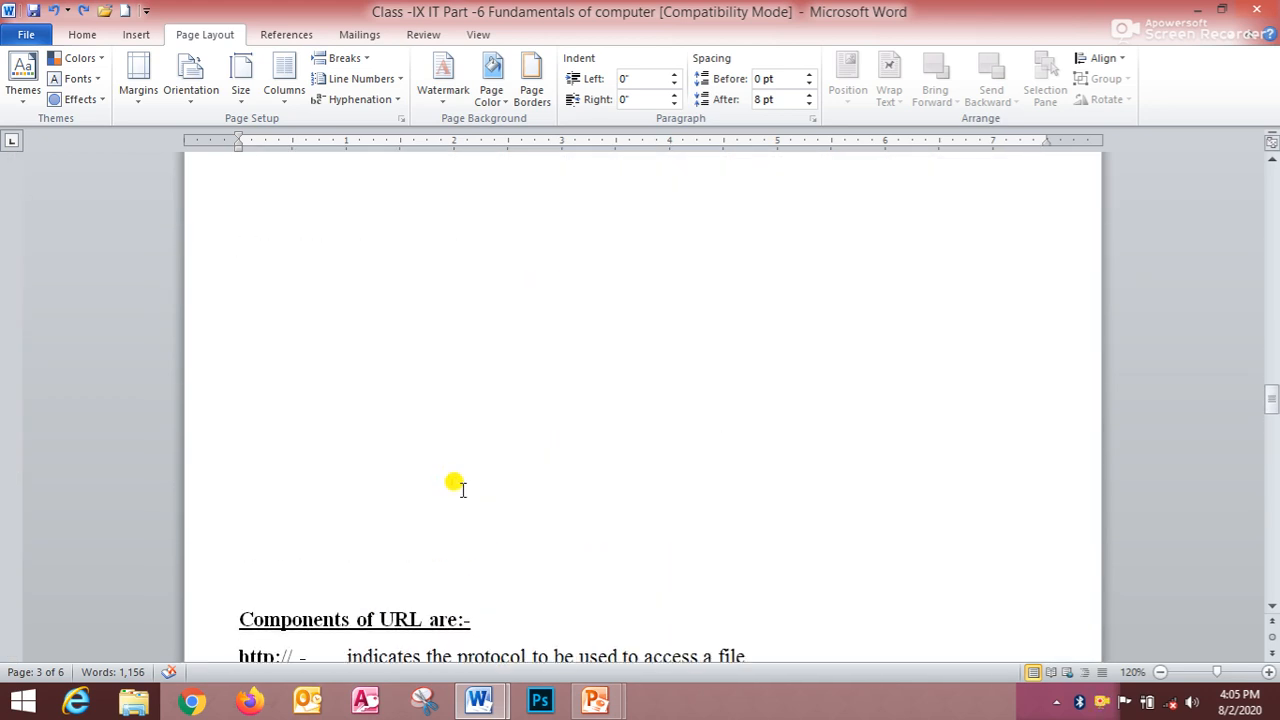
pyautogui.scroll(-8, 455, 476)
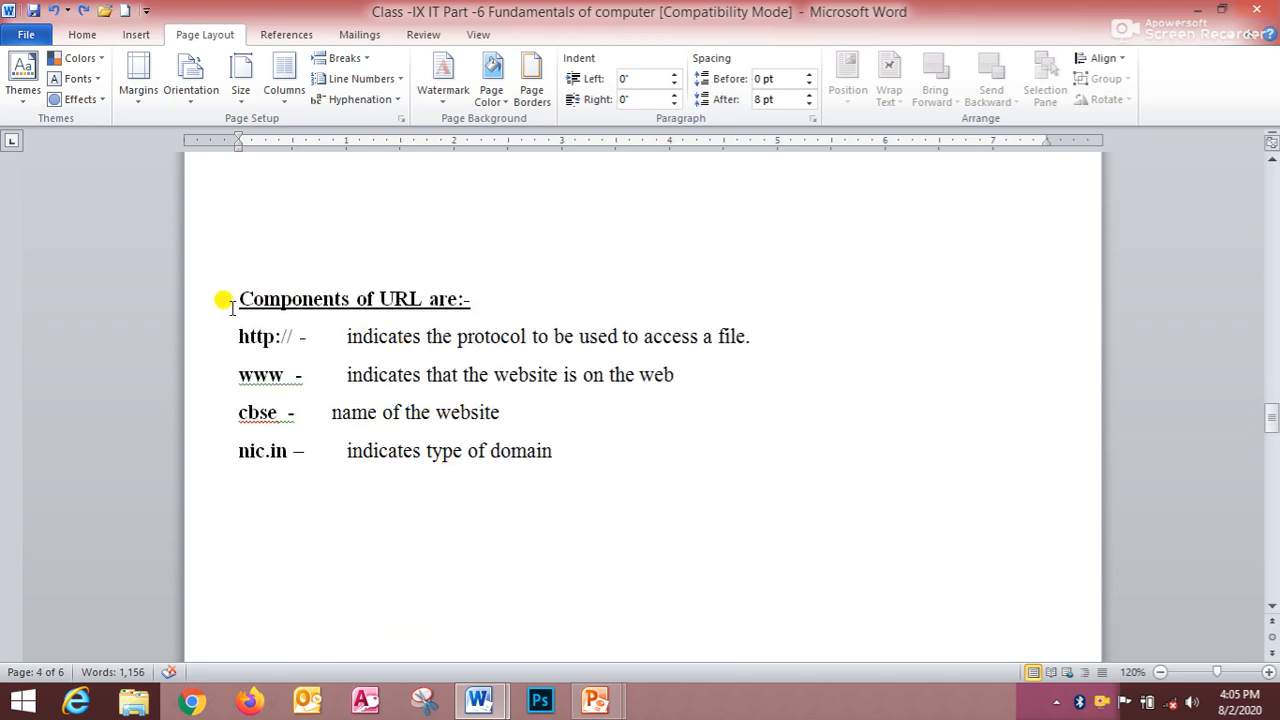
# - Select the Components of URL block and set its page vertical alignment to Top in Page Setup's Layout settings
pyautogui.moveTo(241, 300); pyautogui.dragTo(634, 445)
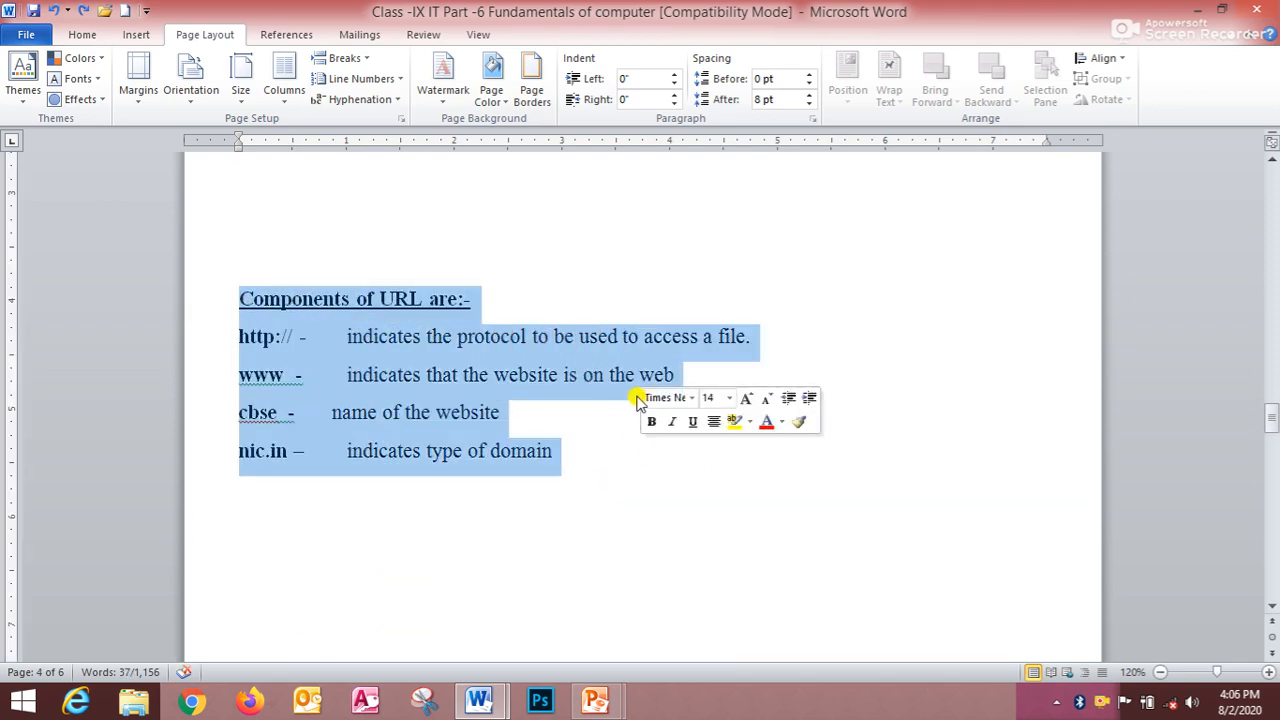
pyautogui.scroll(6, 486, 420)
pyautogui.scroll(-4, 477, 409)
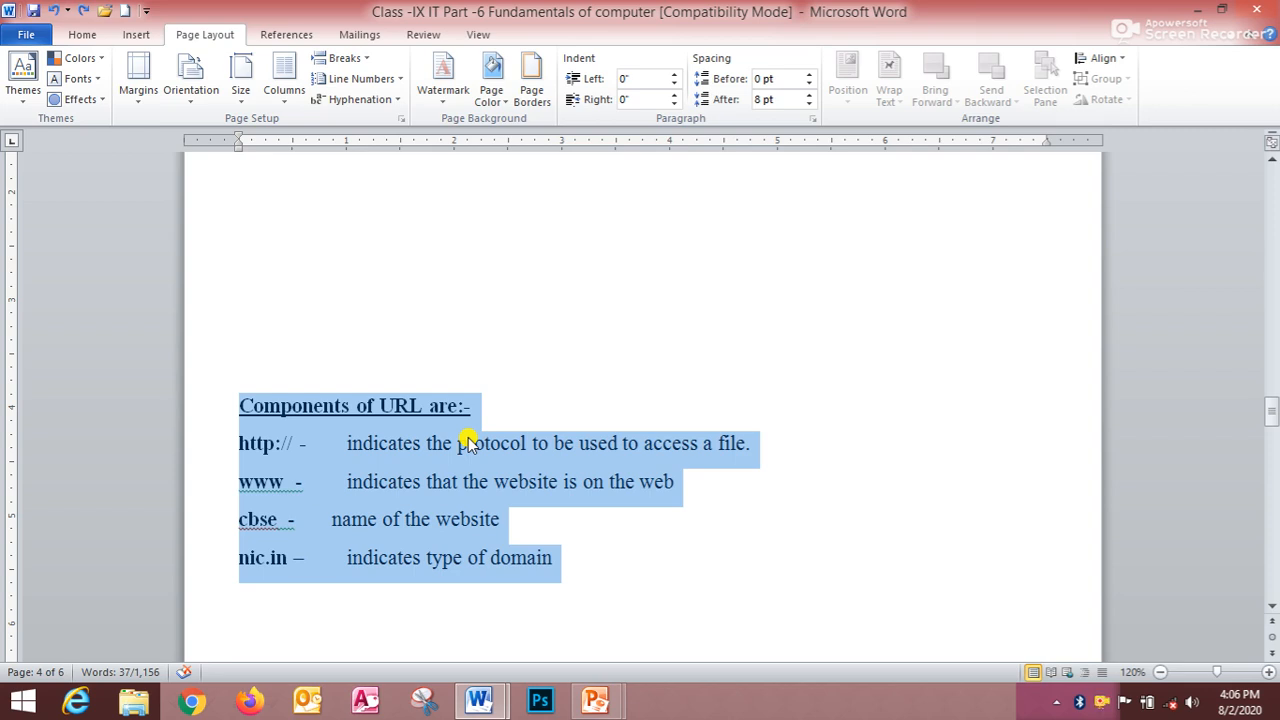
pyautogui.scroll(10, 465, 442)
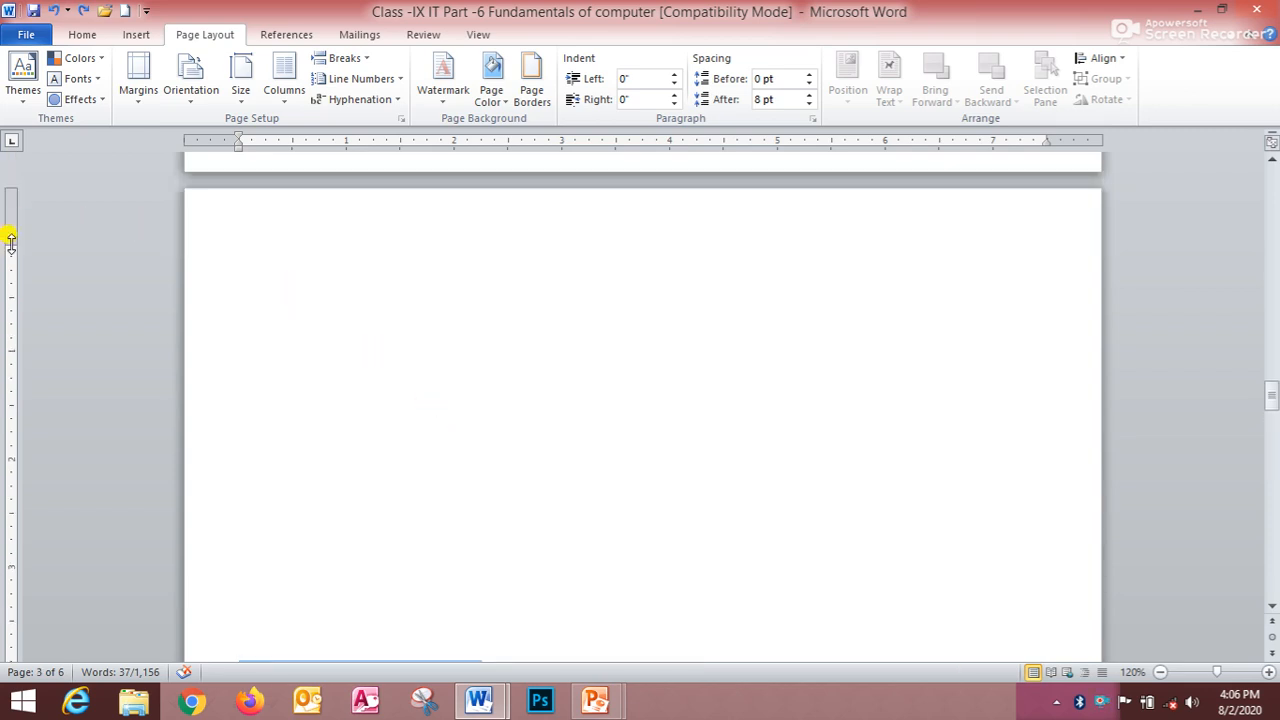
pyautogui.scroll(-10, 11, 255)
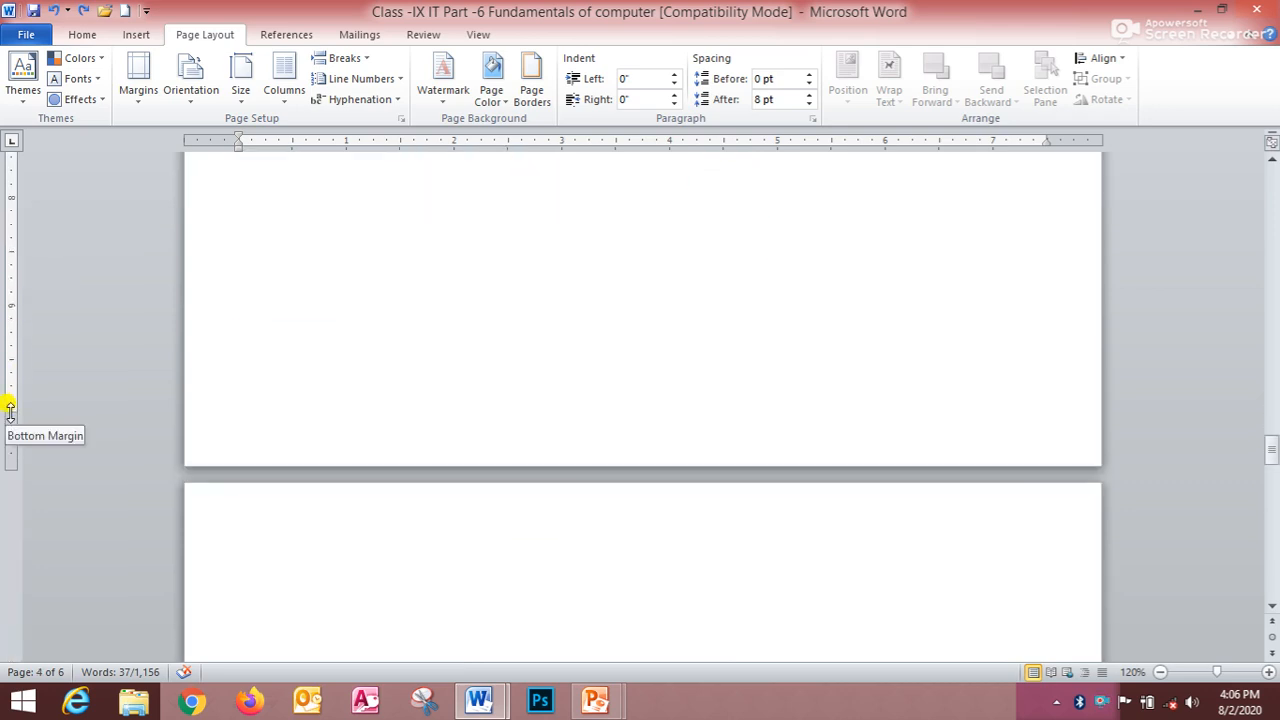
pyautogui.scroll(10, 352, 327)
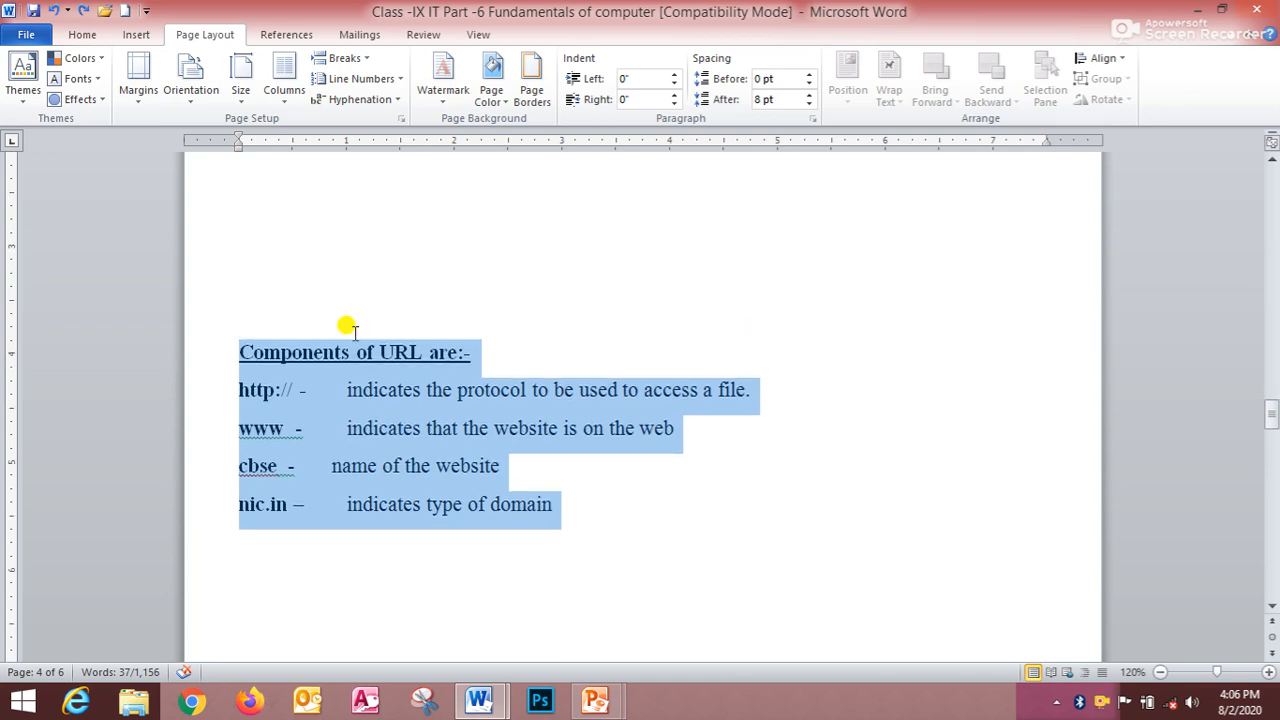
pyautogui.scroll(1, 352, 327)
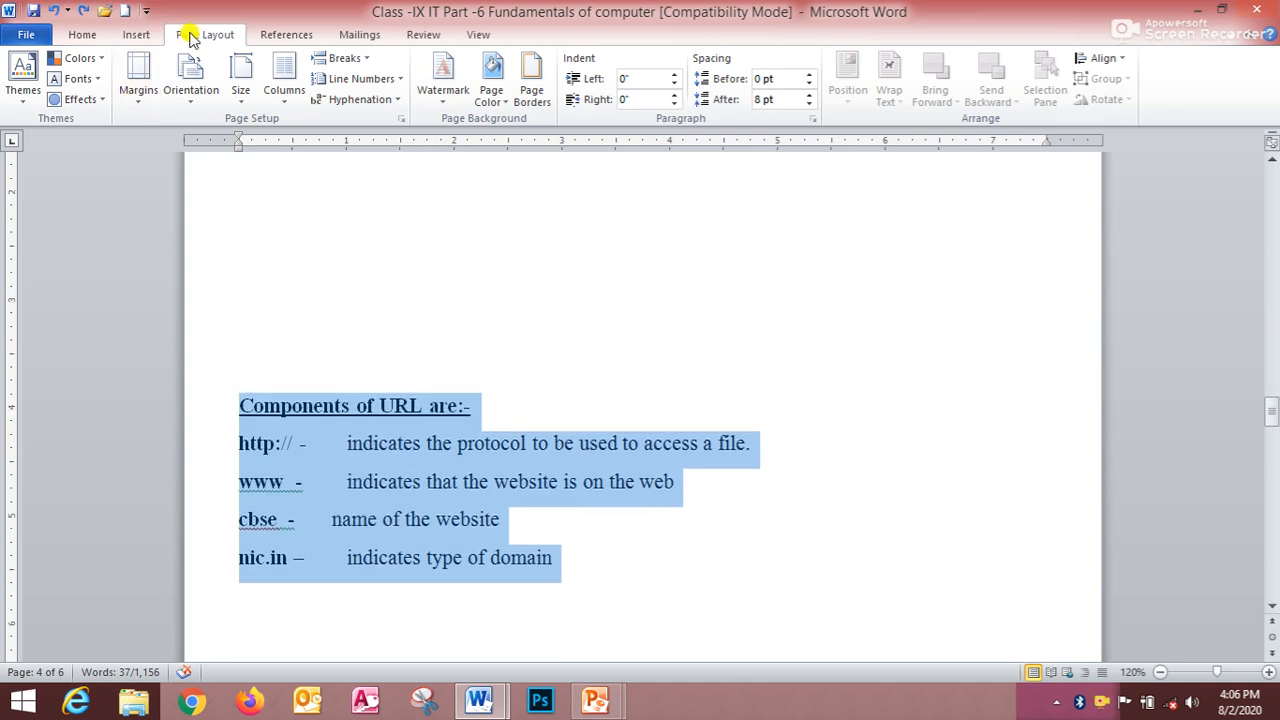
pyautogui.click(400, 118)
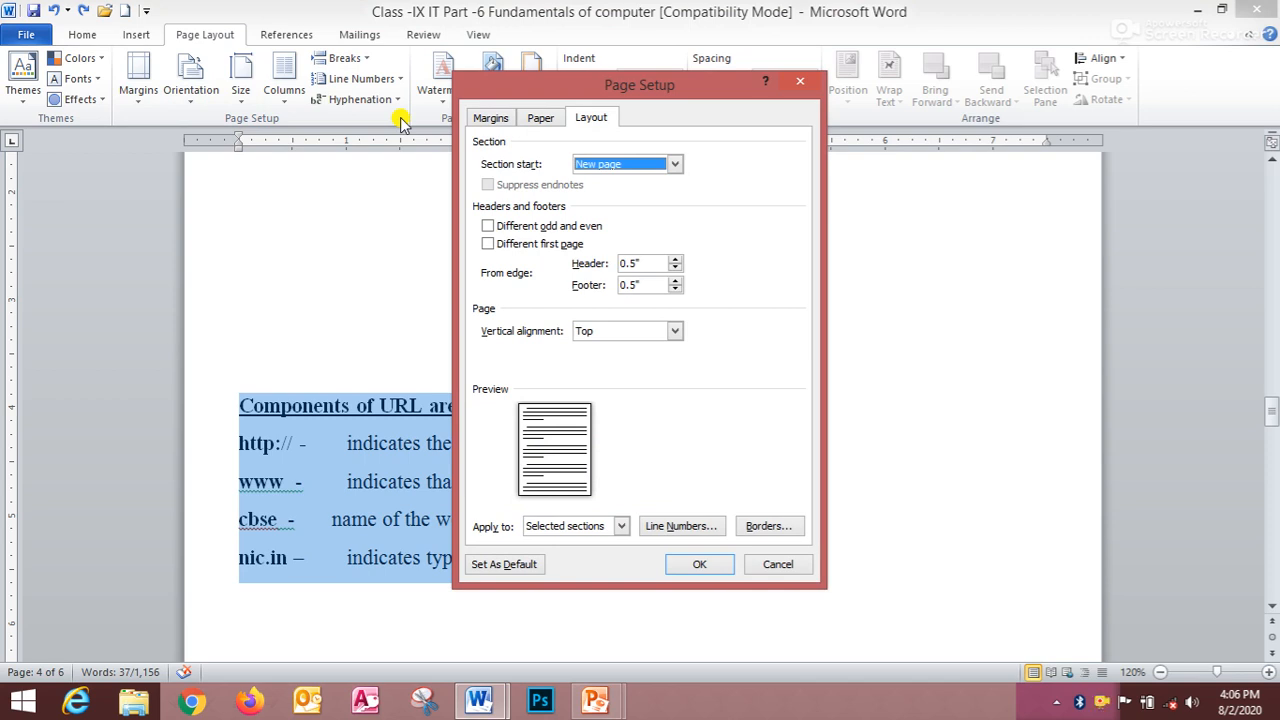
pyautogui.click(592, 119)
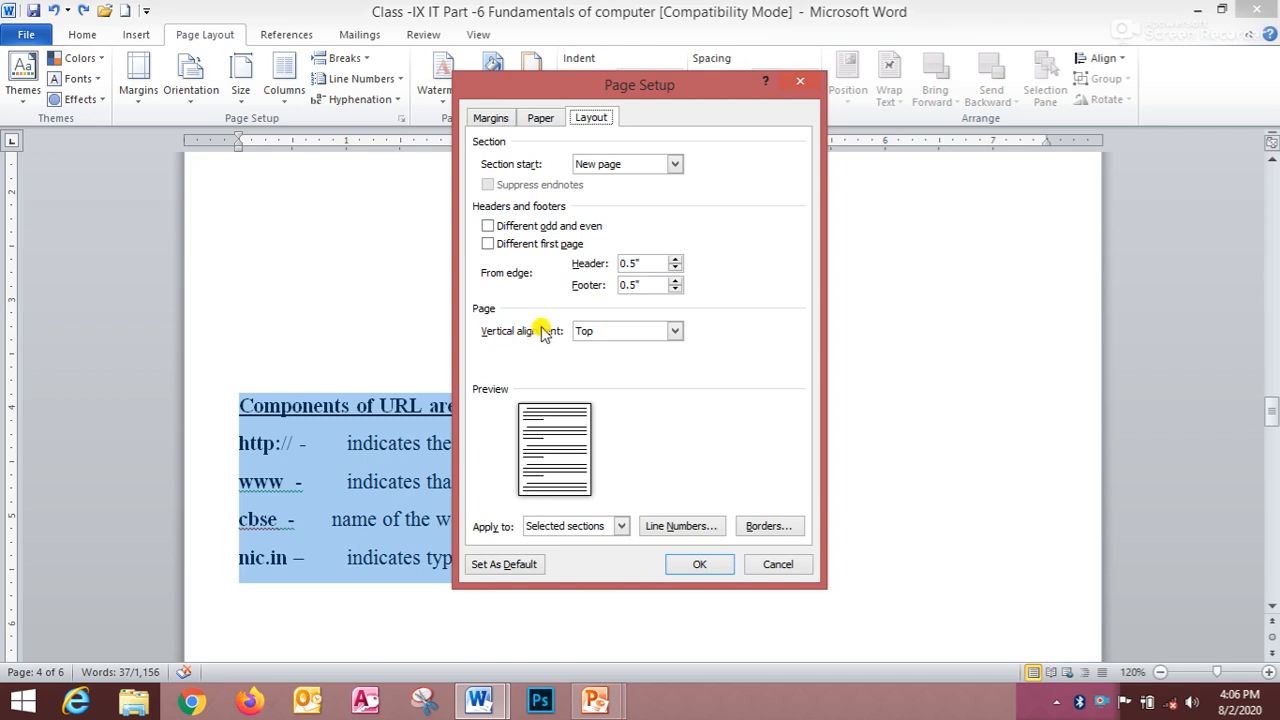
pyautogui.click(676, 331)
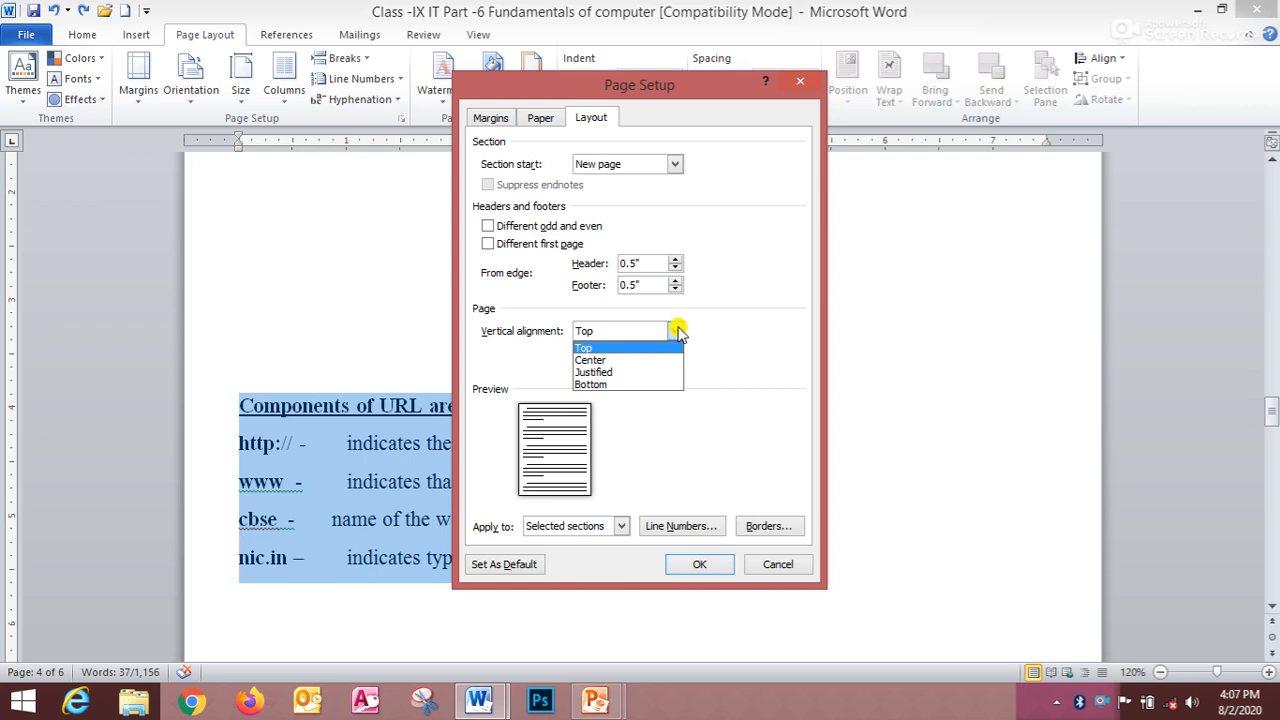
pyautogui.click(615, 350)
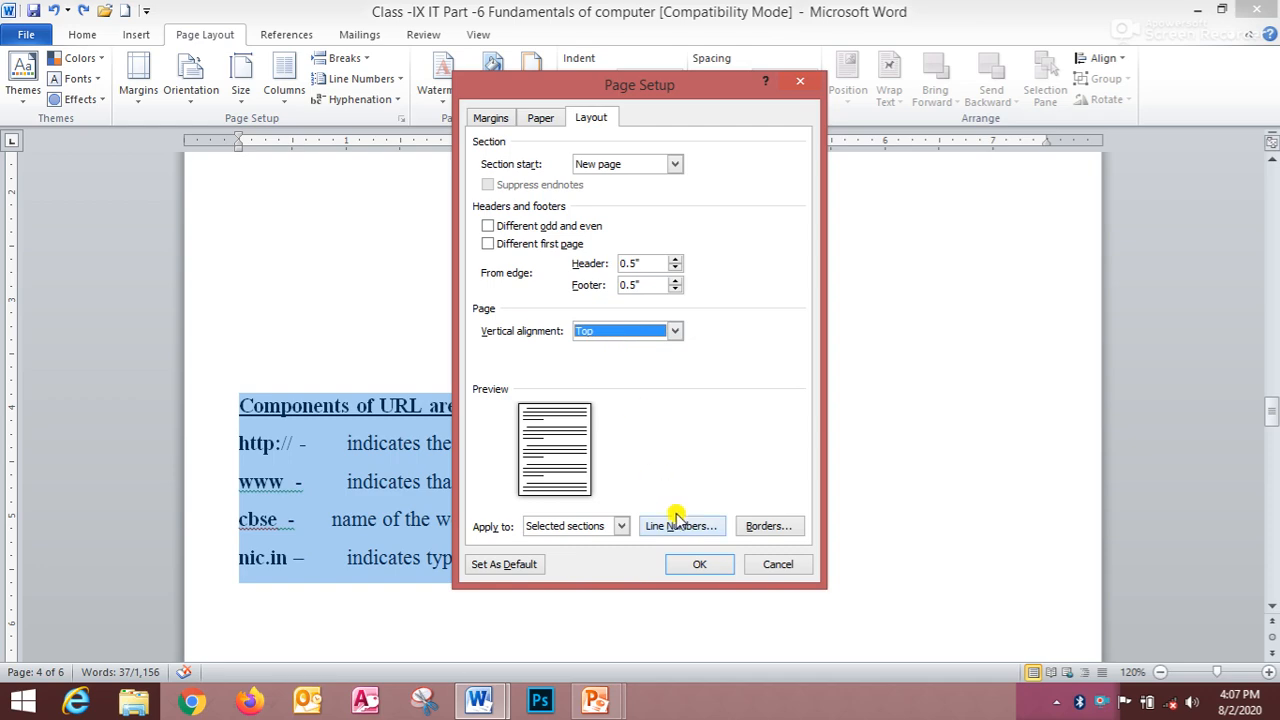
pyautogui.click(698, 566)
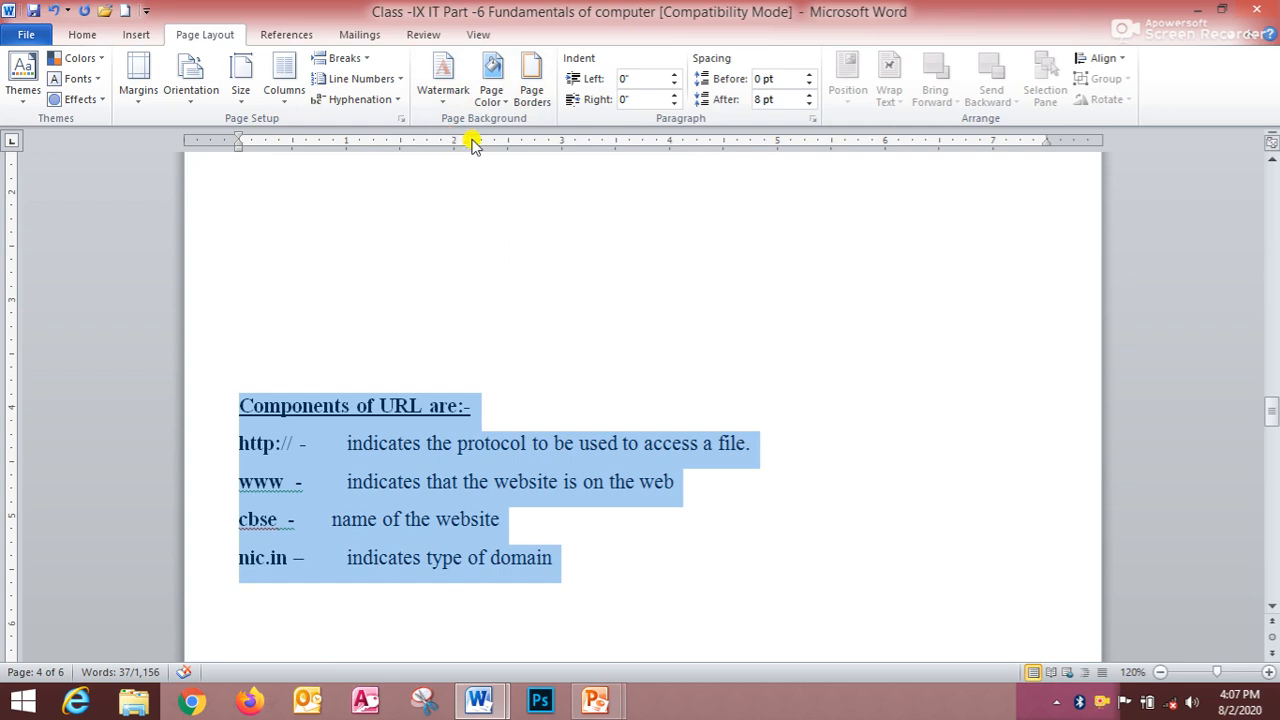
# - Set the Components of URL block's page vertical alignment to Top, applied to the selected text only
pyautogui.click(400, 118)
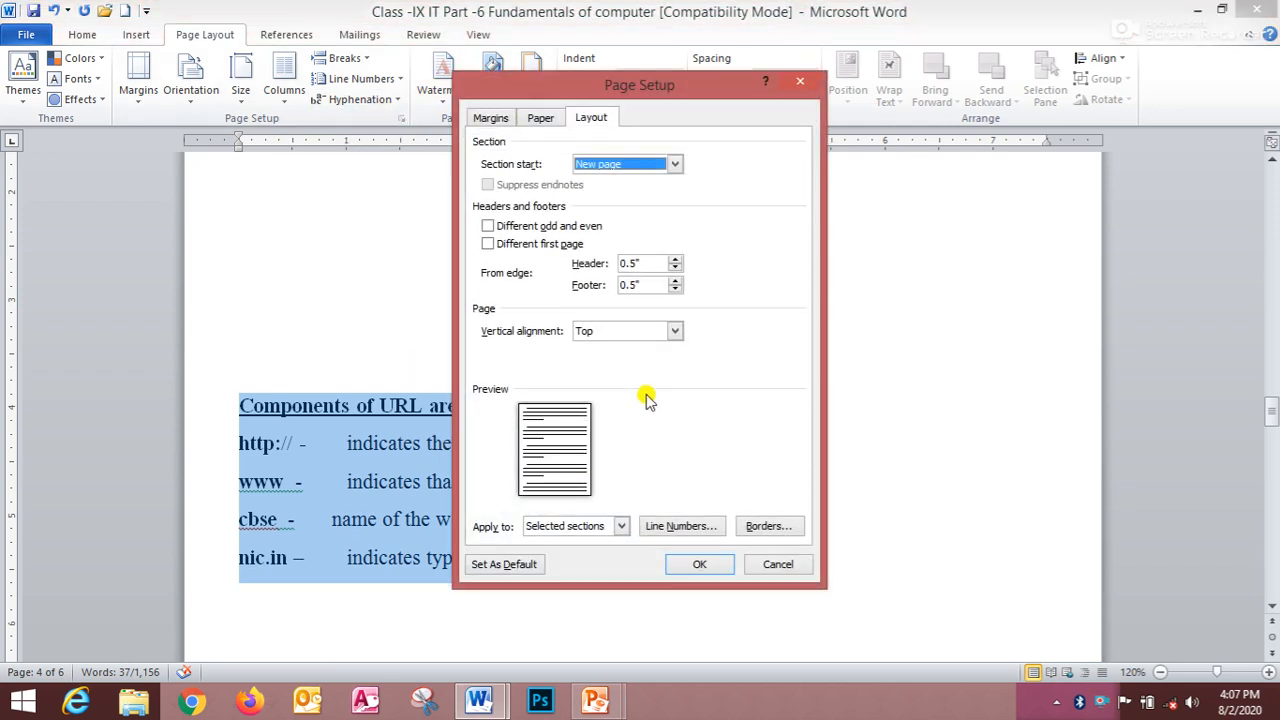
pyautogui.click(674, 332)
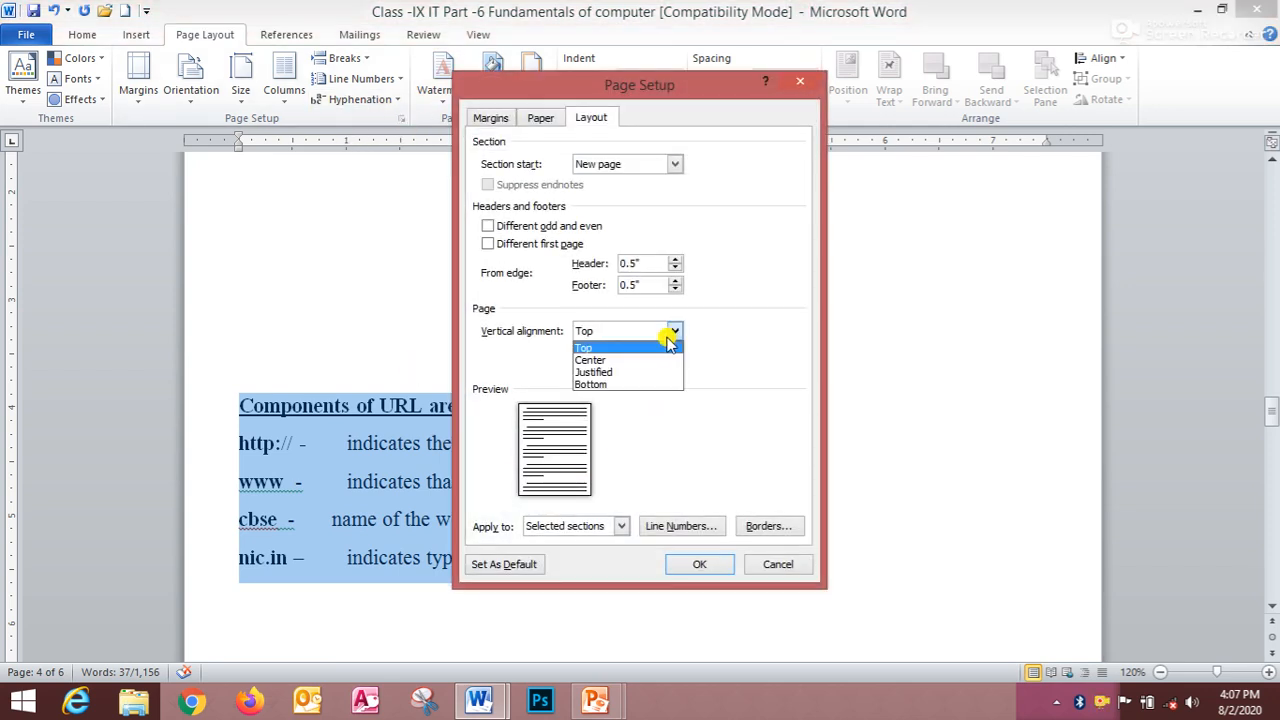
pyautogui.click(666, 347)
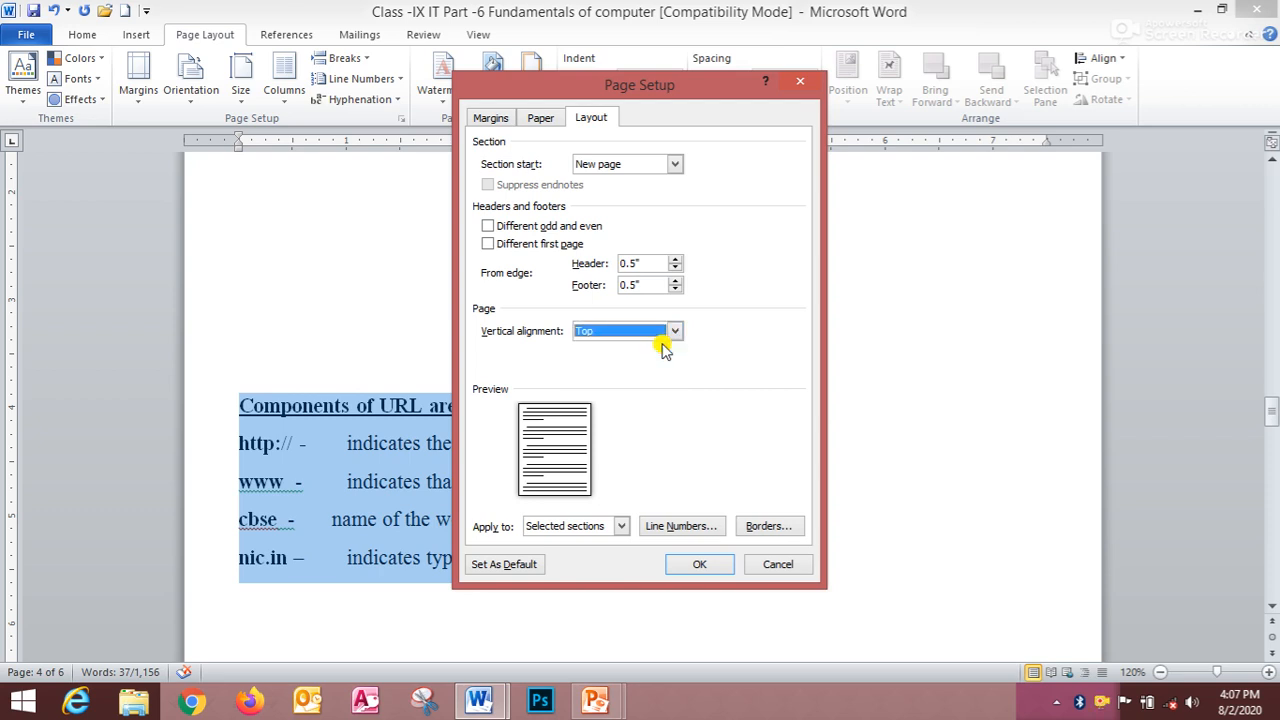
pyautogui.click(619, 528)
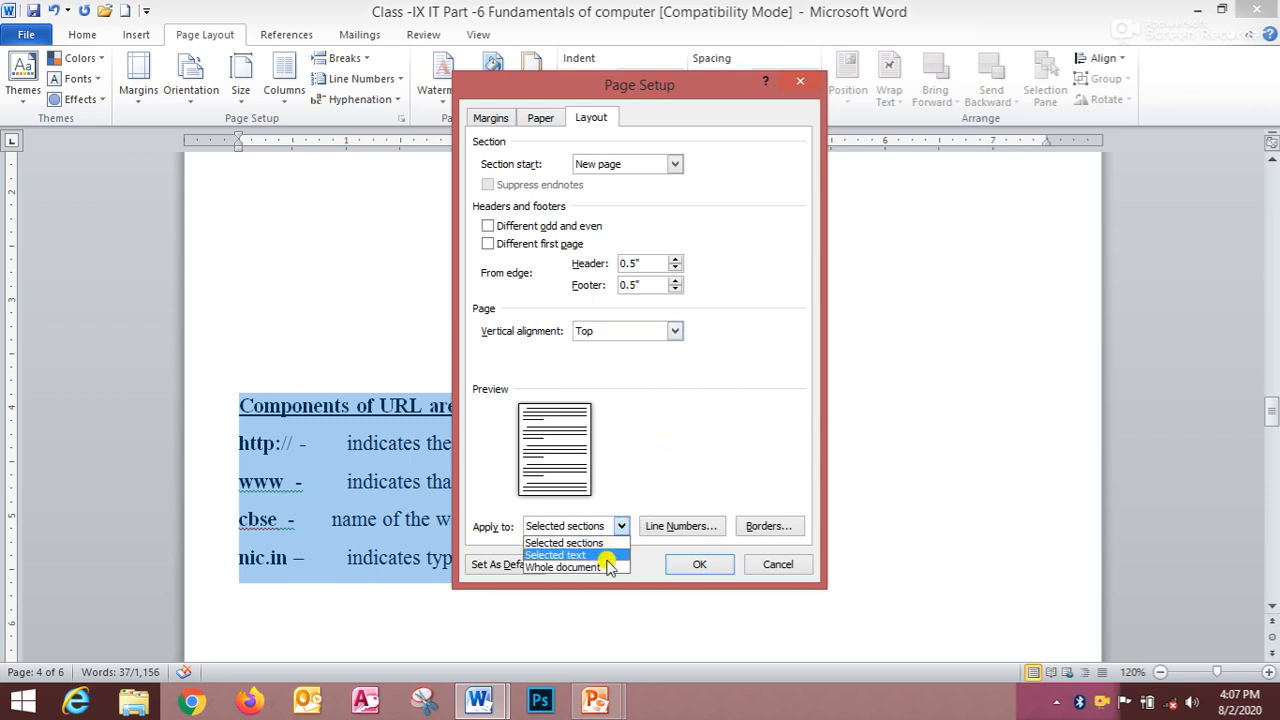
pyautogui.click(606, 556)
pyautogui.click(686, 565)
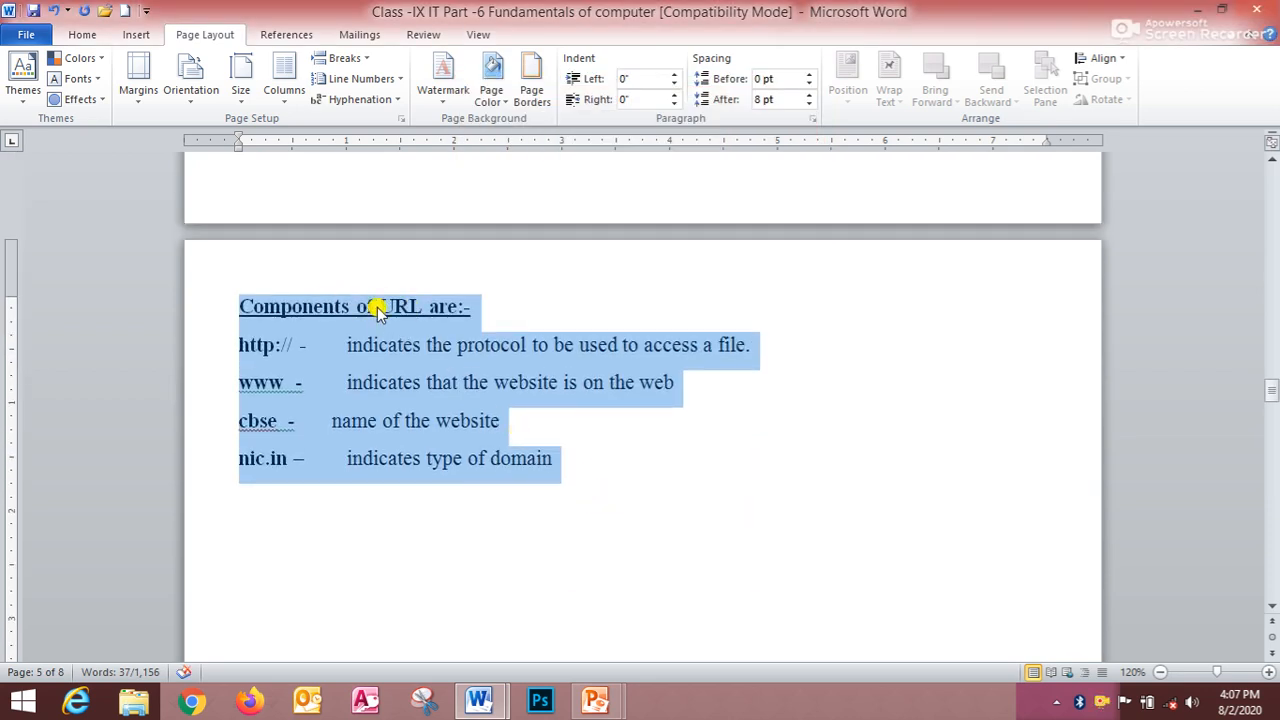
# - Change the block's page vertical alignment to Bottom, applied to the selected text
pyautogui.click(401, 118)
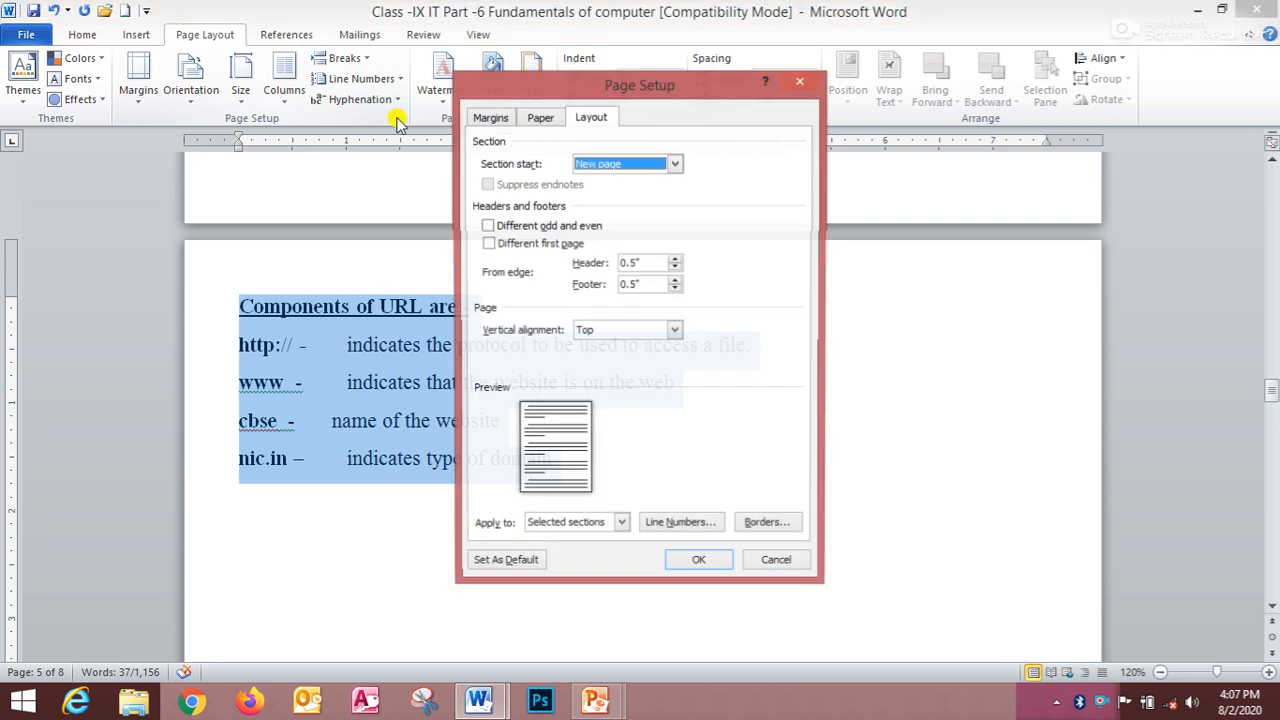
pyautogui.click(675, 331)
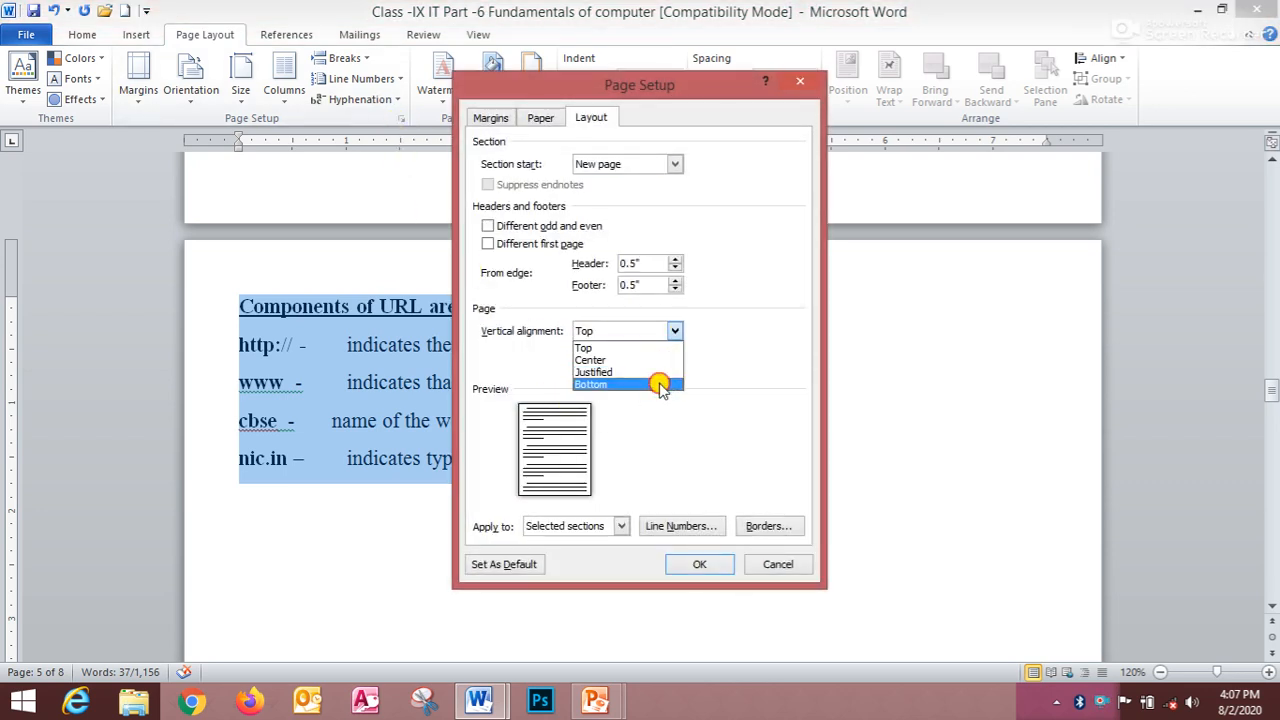
pyautogui.click(660, 385)
pyautogui.click(620, 527)
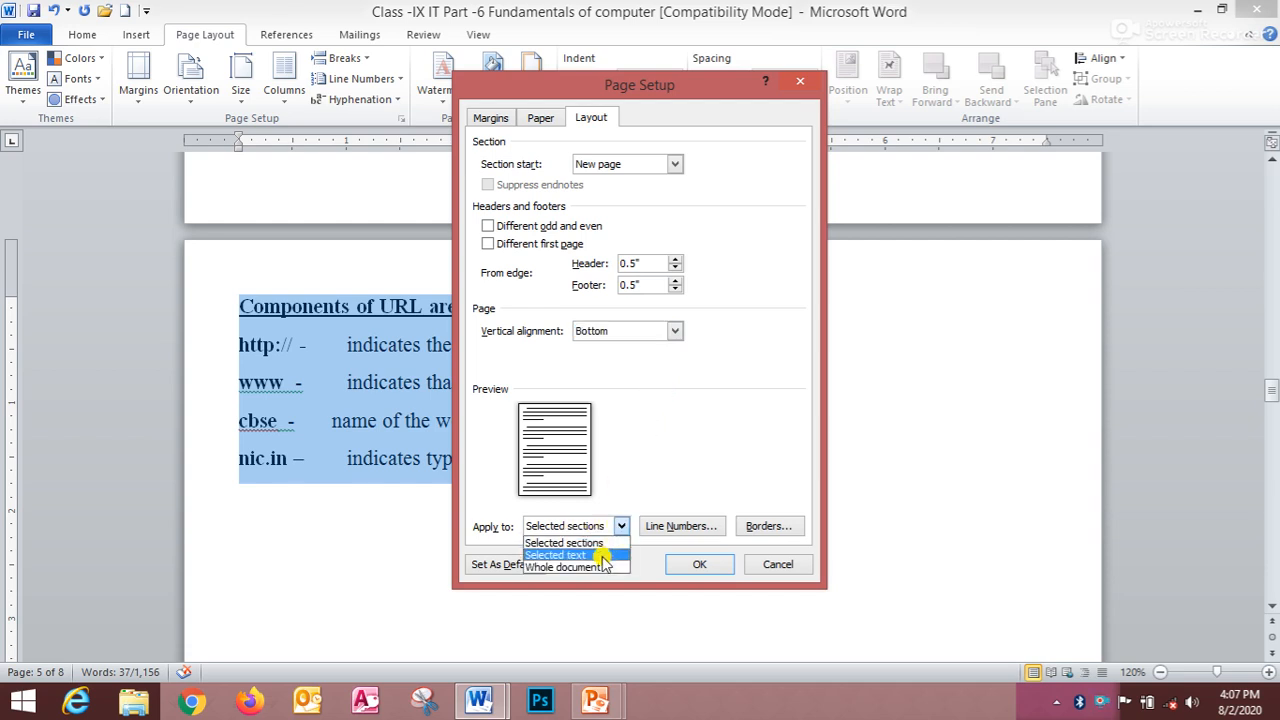
pyautogui.click(603, 556)
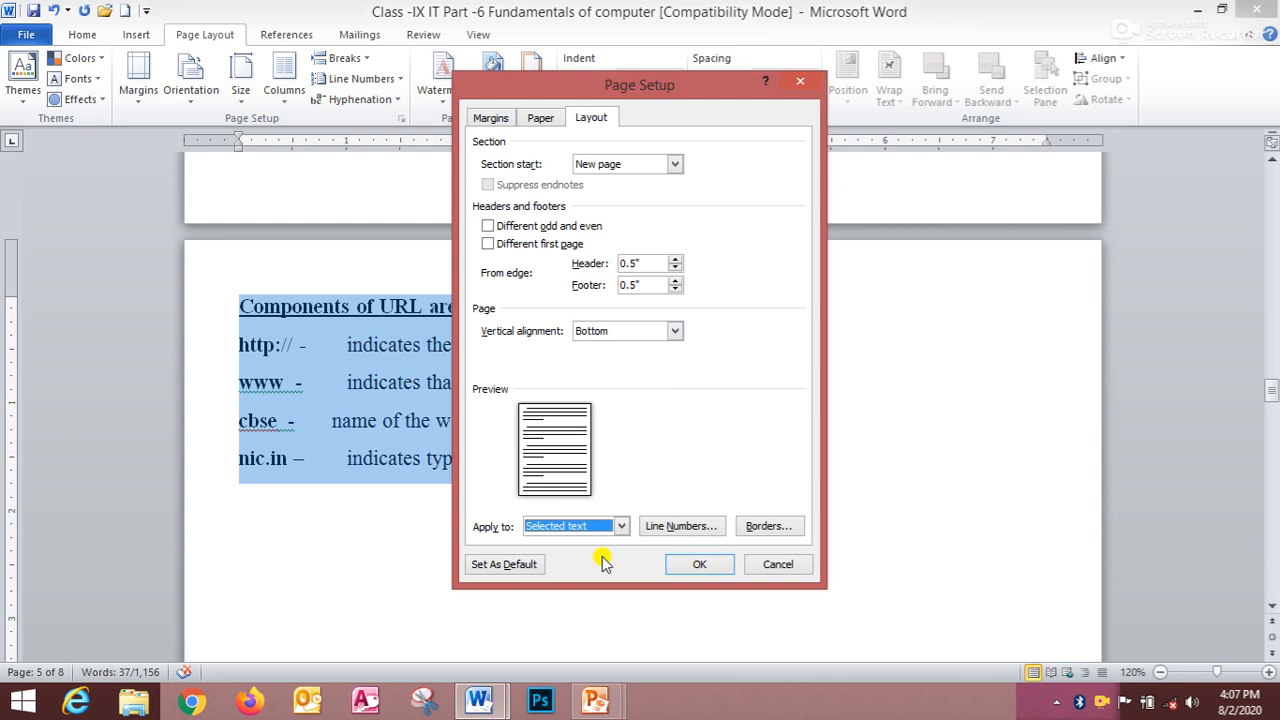
pyautogui.click(699, 564)
# - Change the block's page vertical alignment to Center, applied to the selected text
pyautogui.scroll(-5, 566, 509)
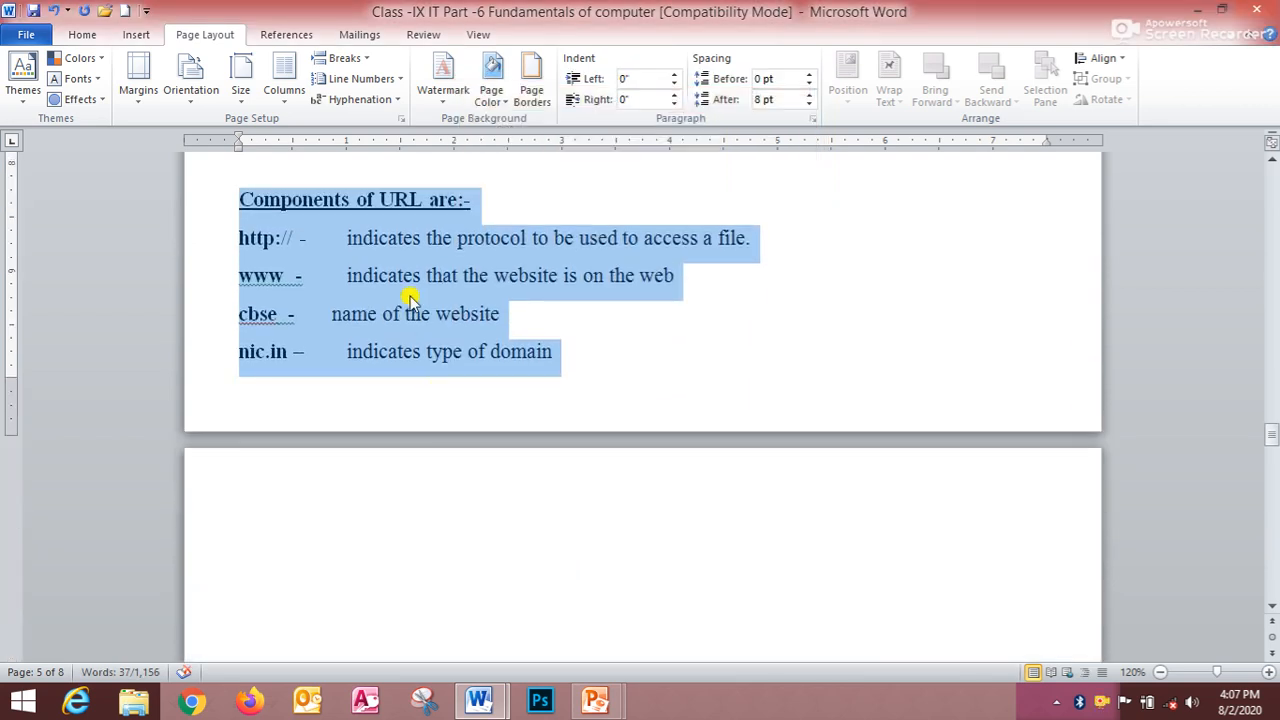
pyautogui.scroll(3, 379, 309)
pyautogui.scroll(1, 377, 306)
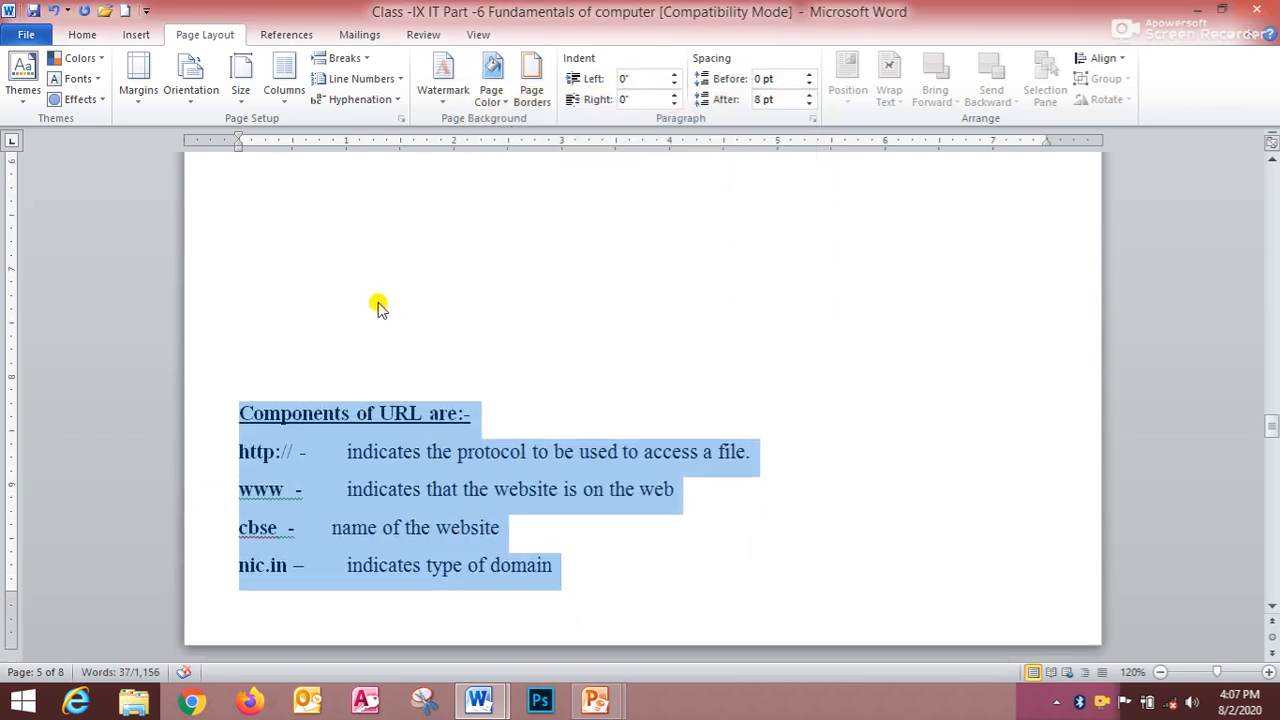
pyautogui.click(403, 117)
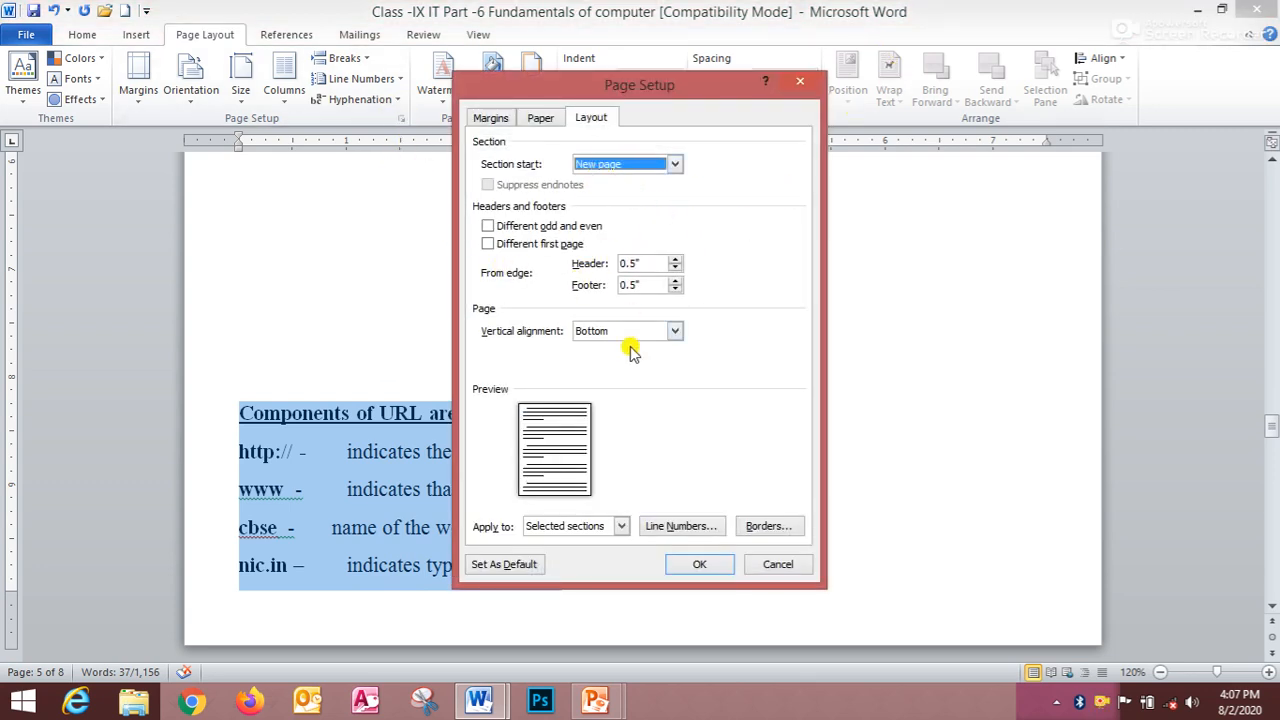
pyautogui.click(674, 331)
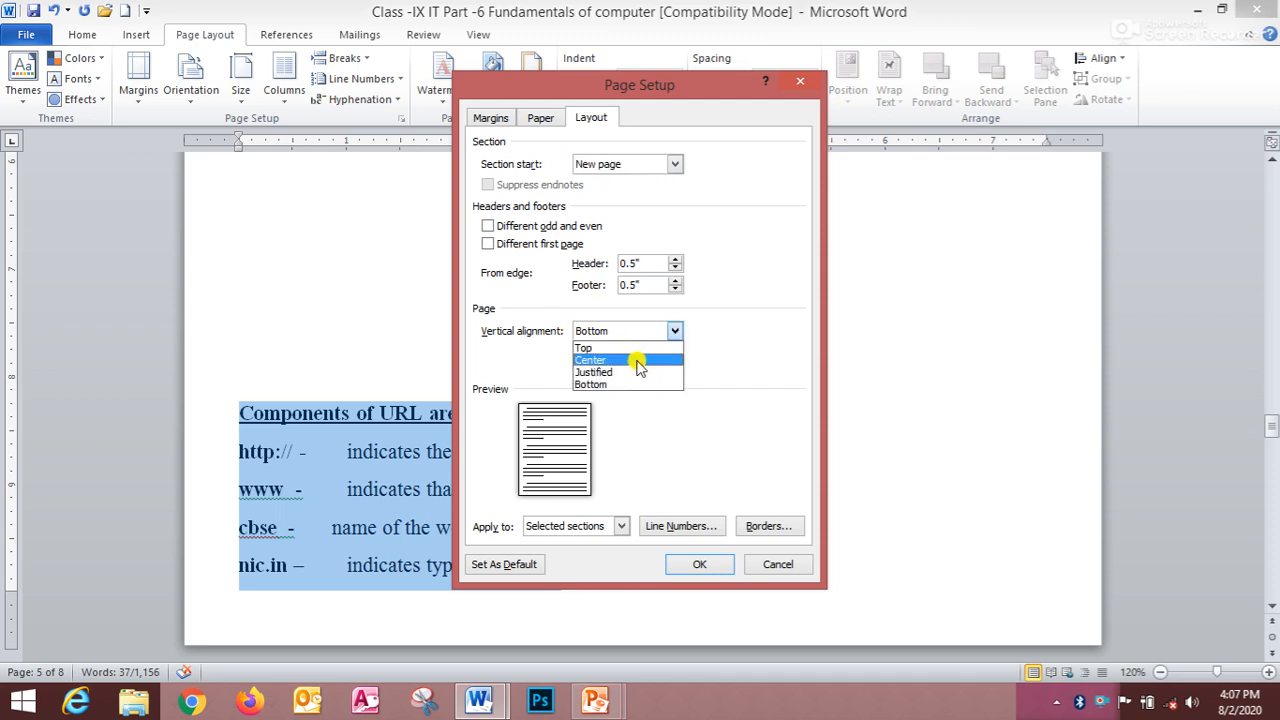
pyautogui.click(637, 361)
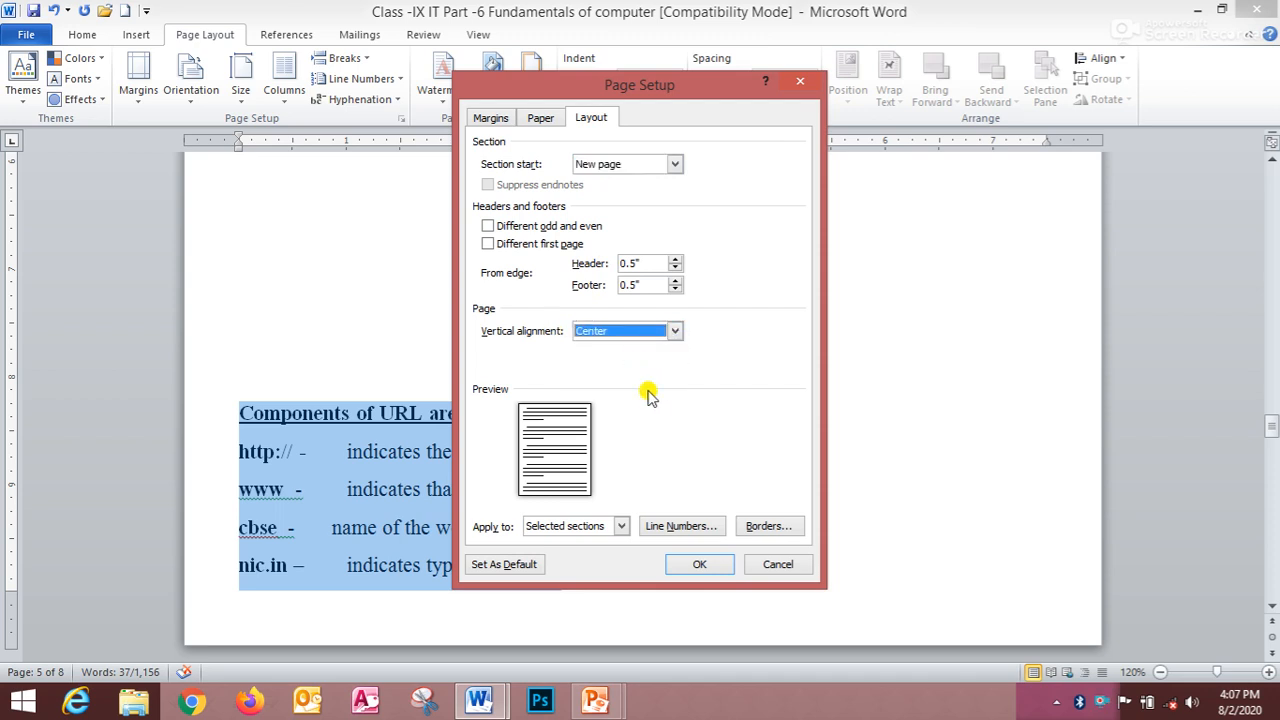
pyautogui.click(619, 527)
pyautogui.click(604, 555)
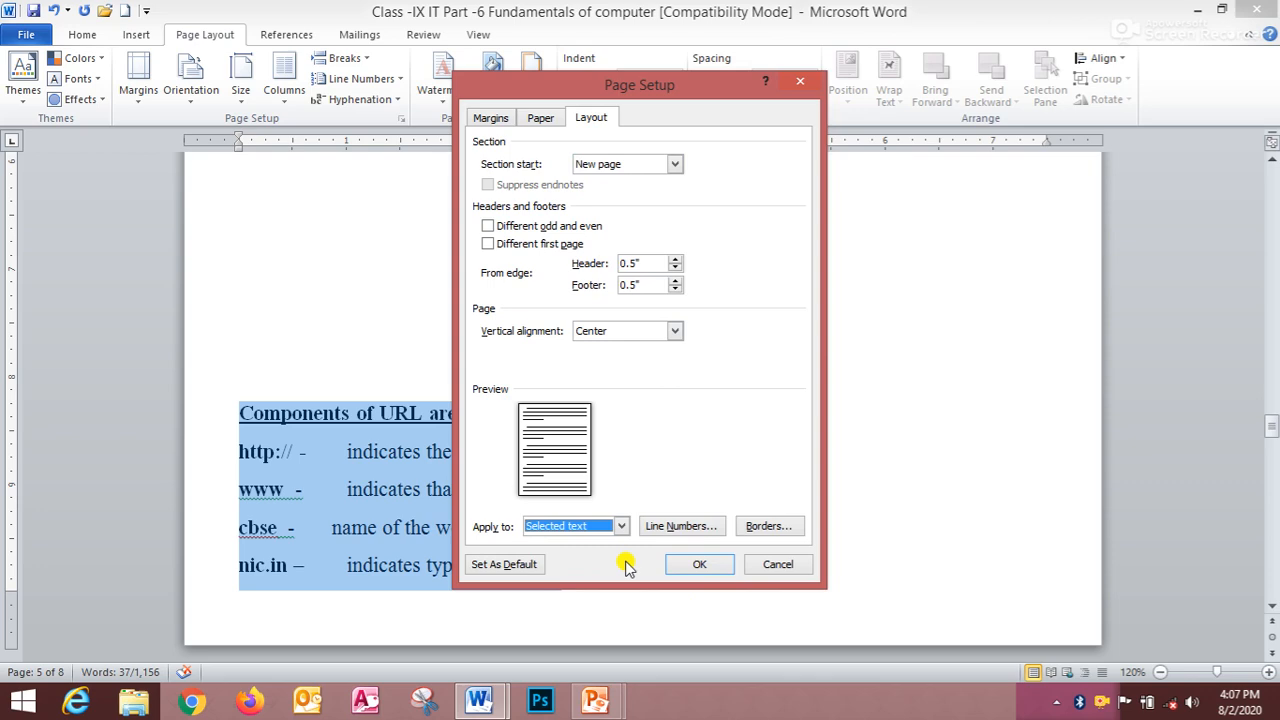
pyautogui.click(704, 564)
# - Scroll through the surrounding pages to examine where the URL block now sits
pyautogui.scroll(7, 596, 445)
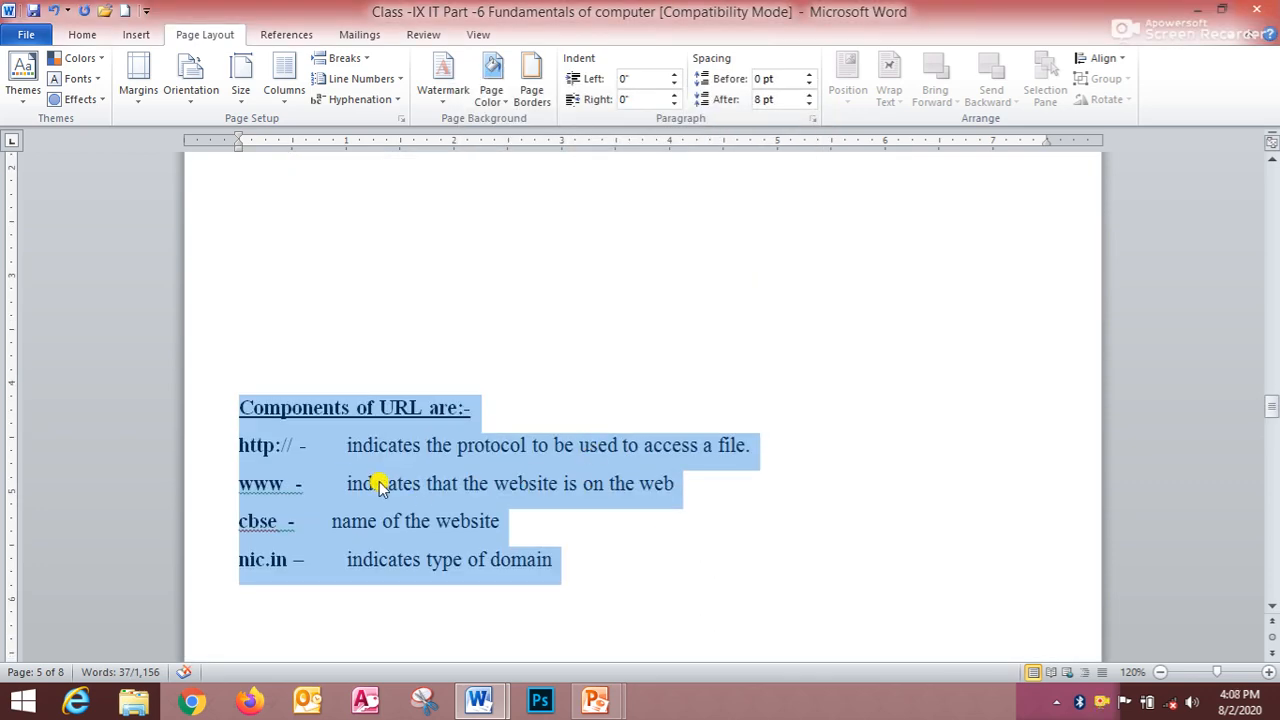
pyautogui.scroll(1, 435, 495)
pyautogui.scroll(5, 435, 495)
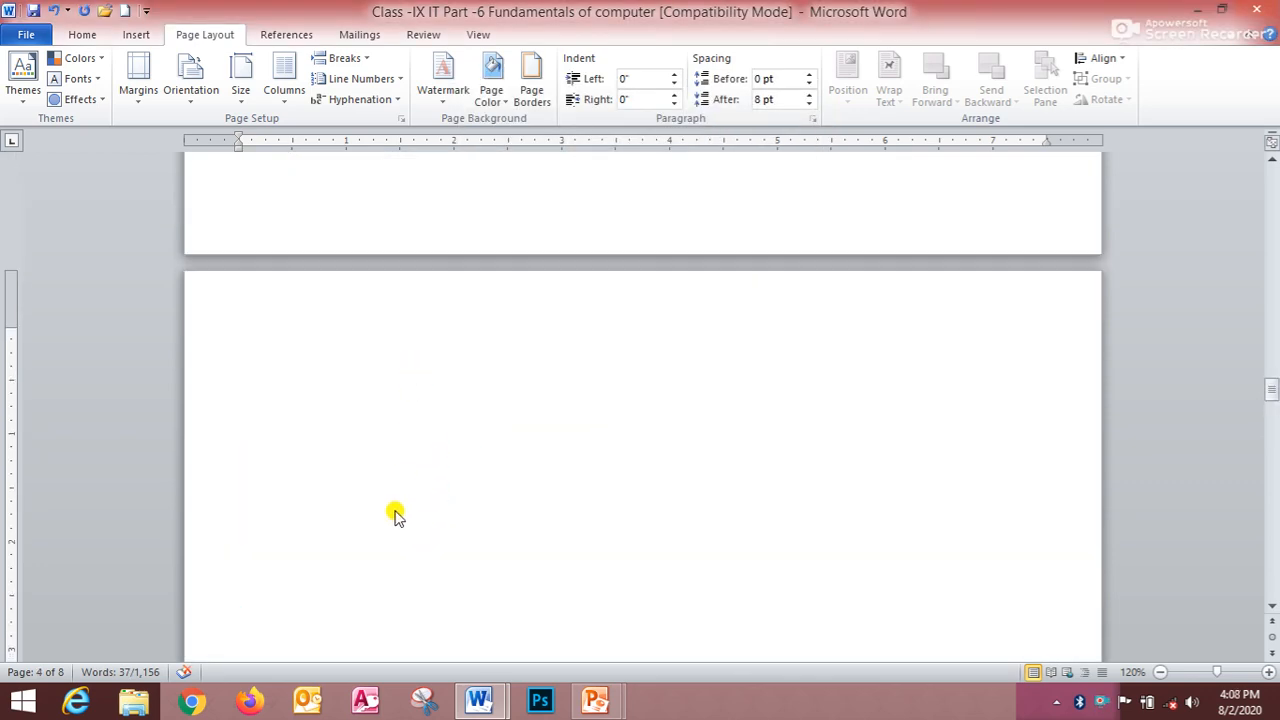
pyautogui.scroll(-6, 372, 497)
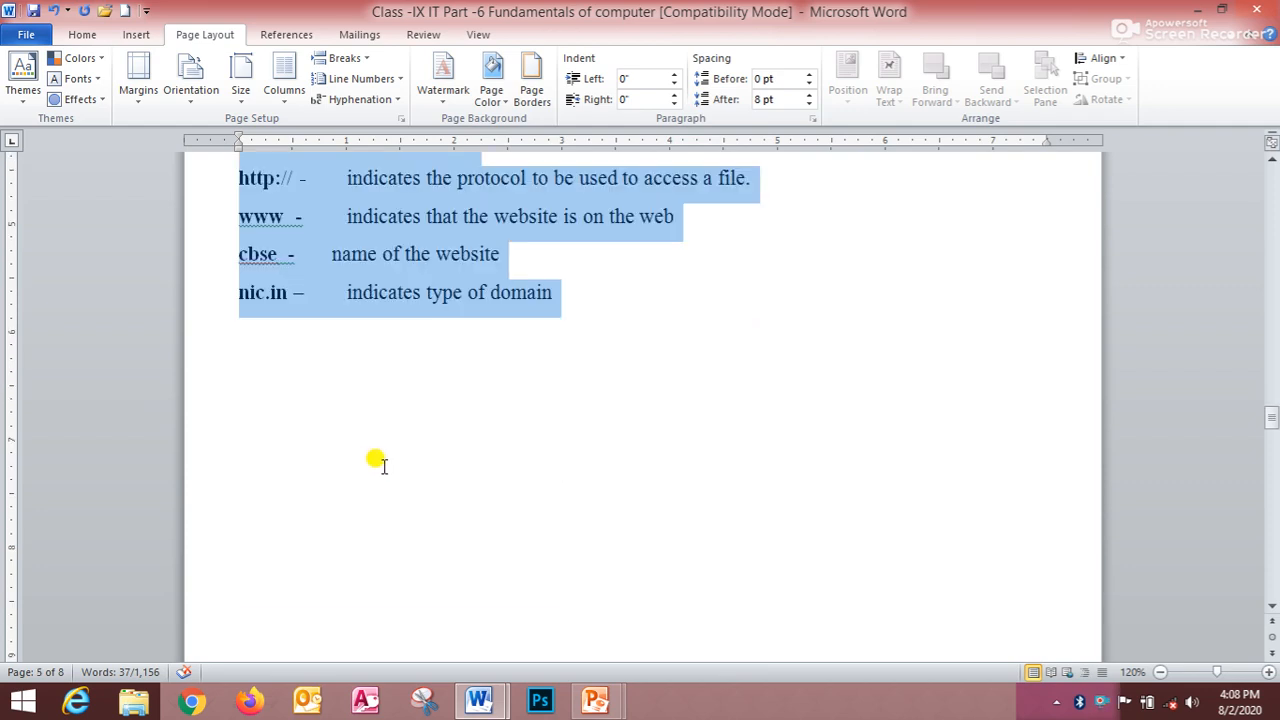
pyautogui.scroll(3, 383, 465)
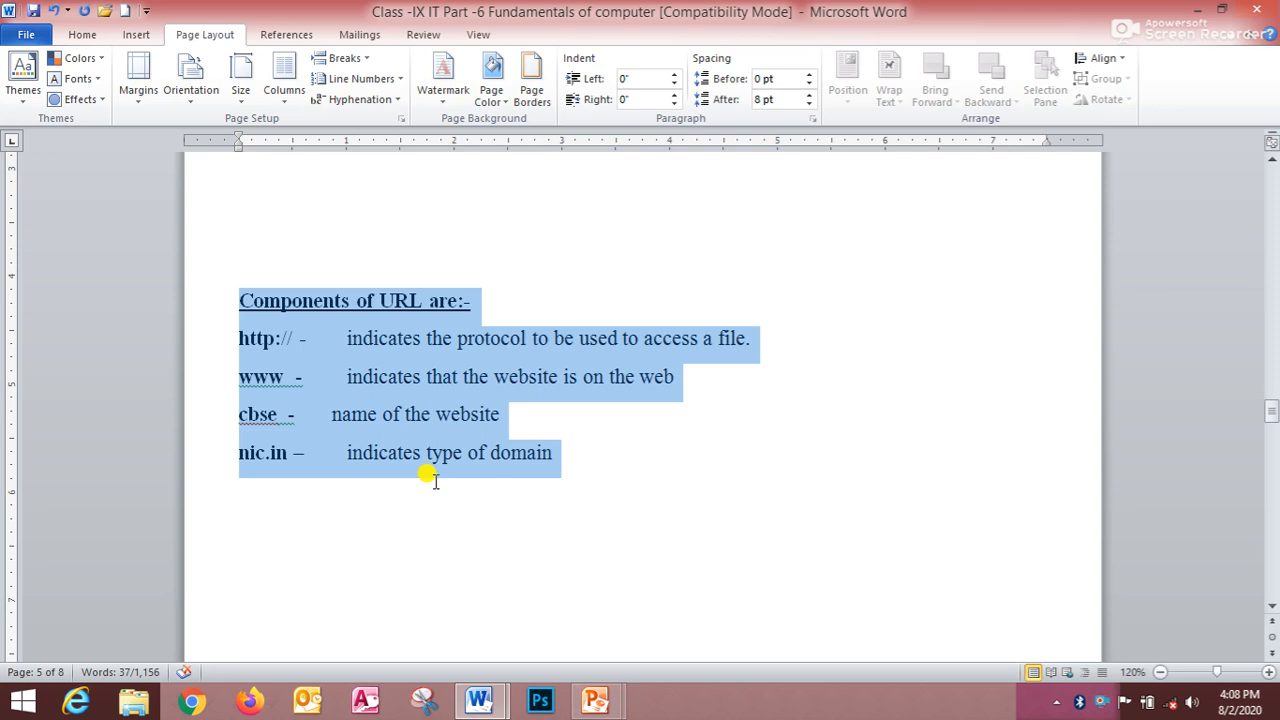
pyautogui.scroll(-10, 523, 603)
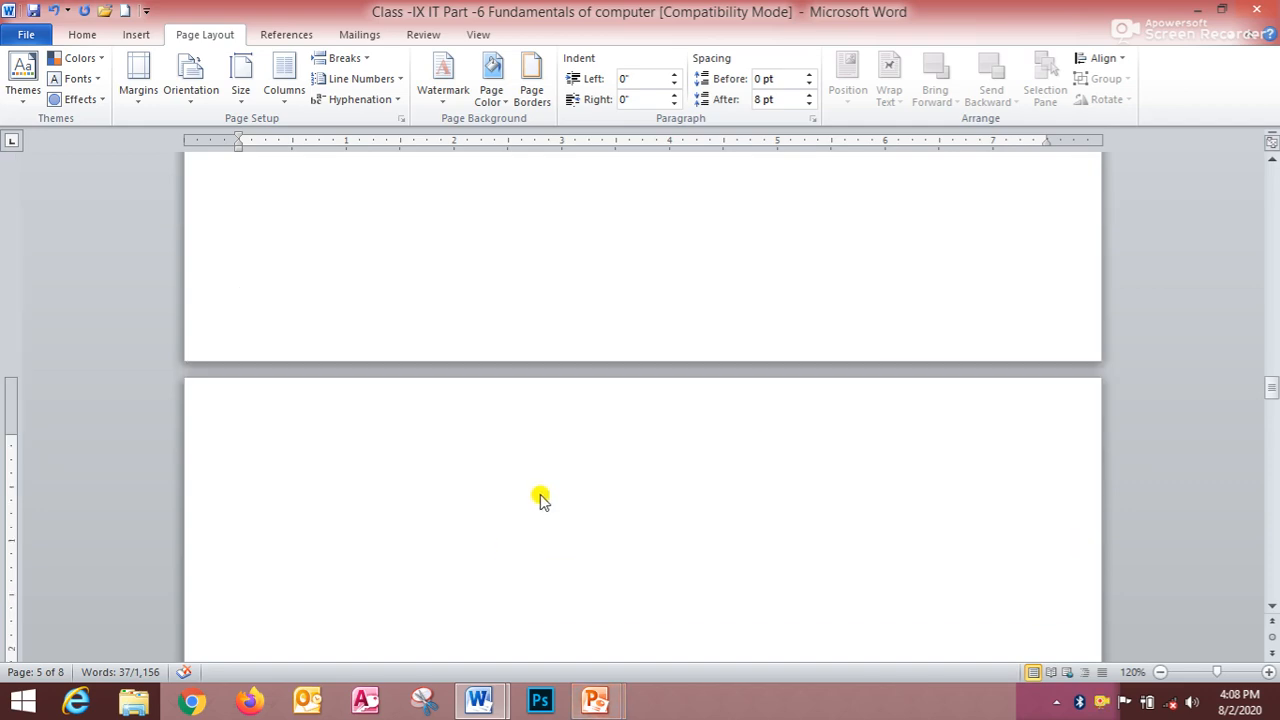
pyautogui.scroll(10, 470, 605)
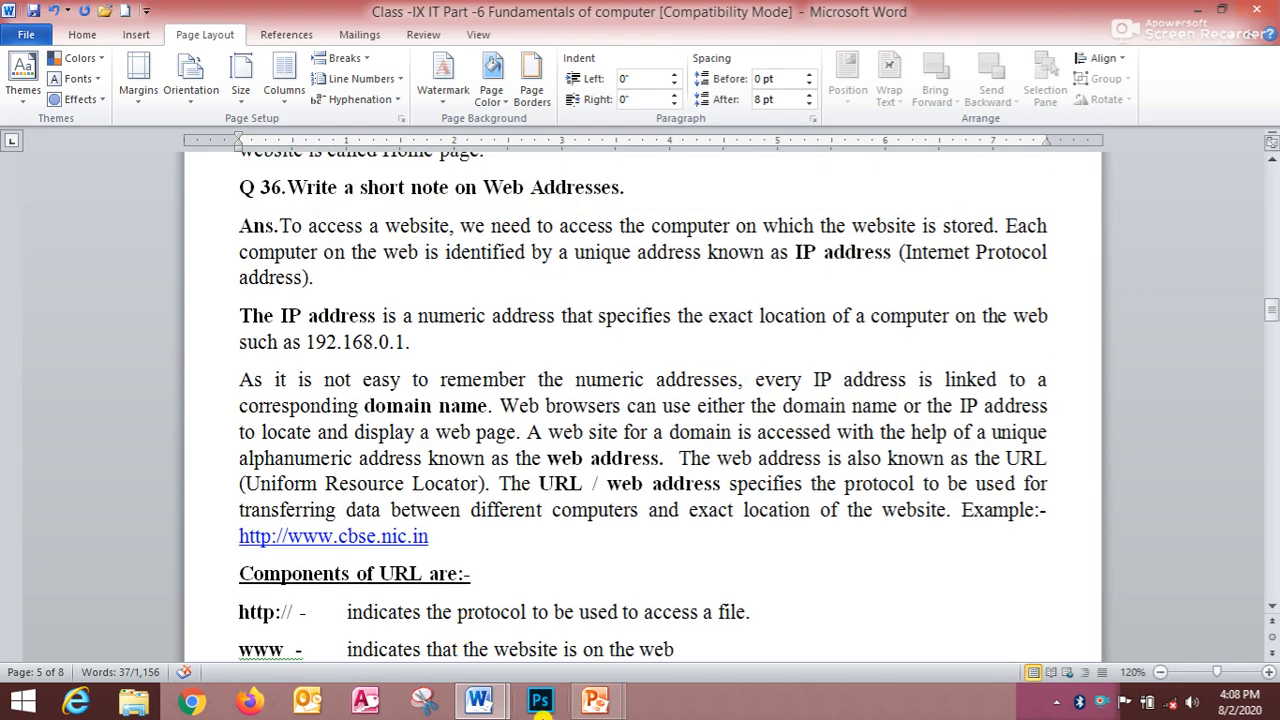
# - Switch to the PowerPoint presentation and select slide 5
pyautogui.moveTo(610, 705)
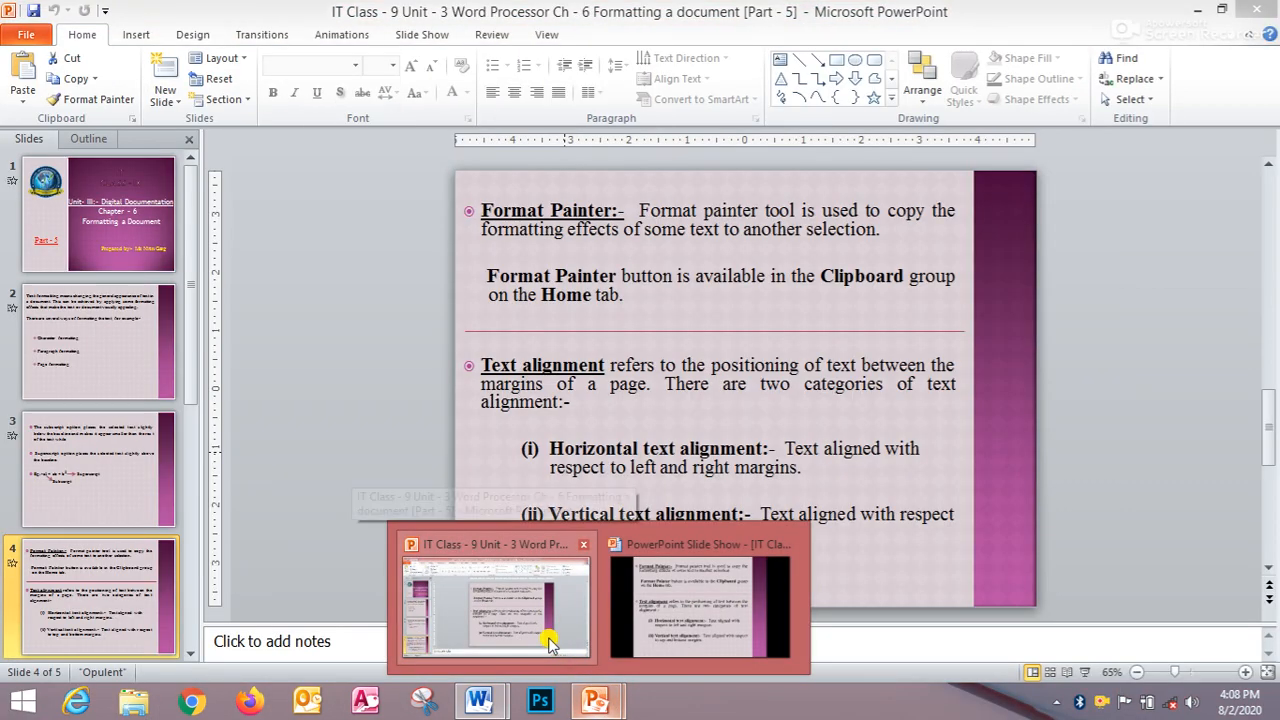
pyautogui.click(548, 641)
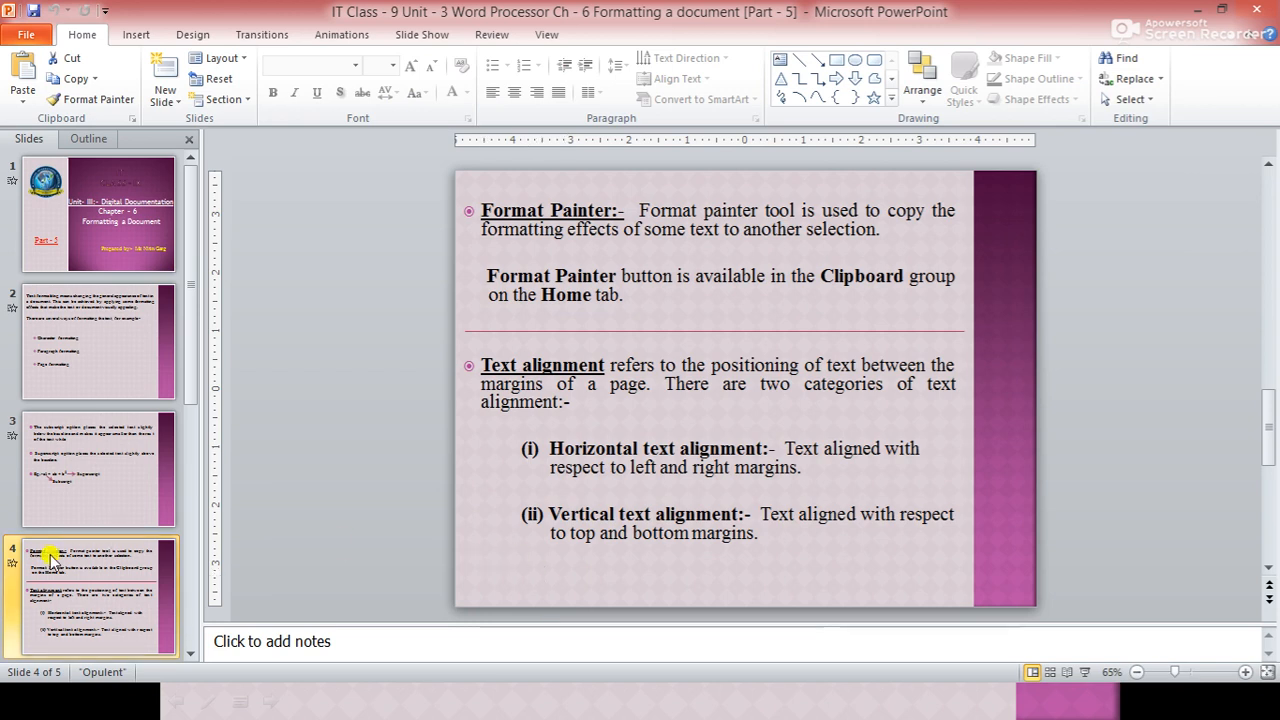
pyautogui.click(190, 456)
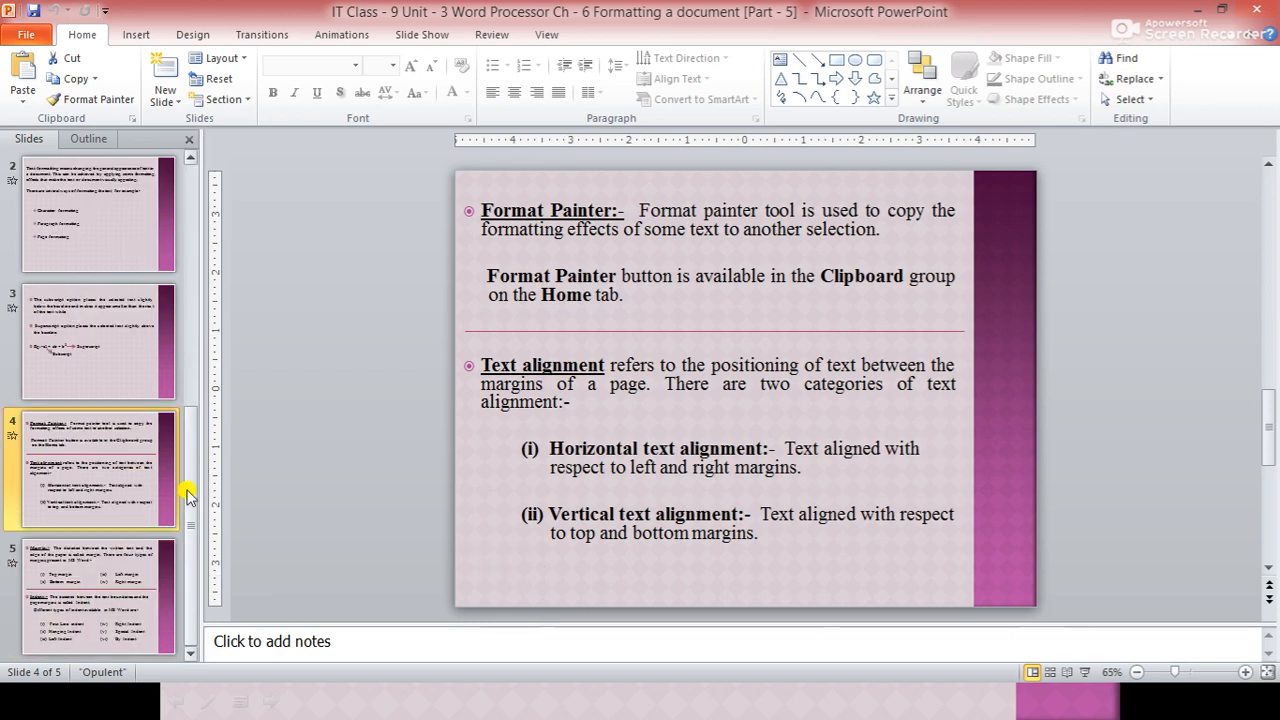
pyautogui.click(105, 565)
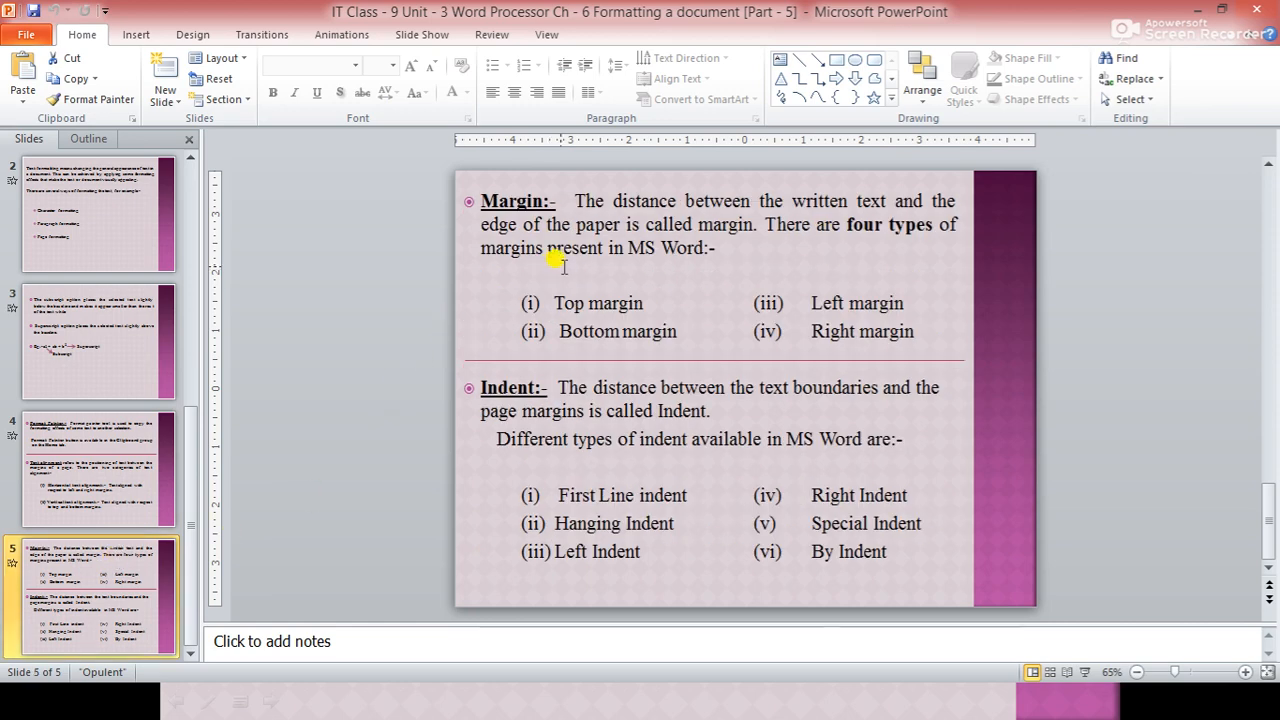
# - Show the slide show from the text alignment slide to the Margin and Indent slide, then exit it
pyautogui.hotkey('alt', 'Tab')
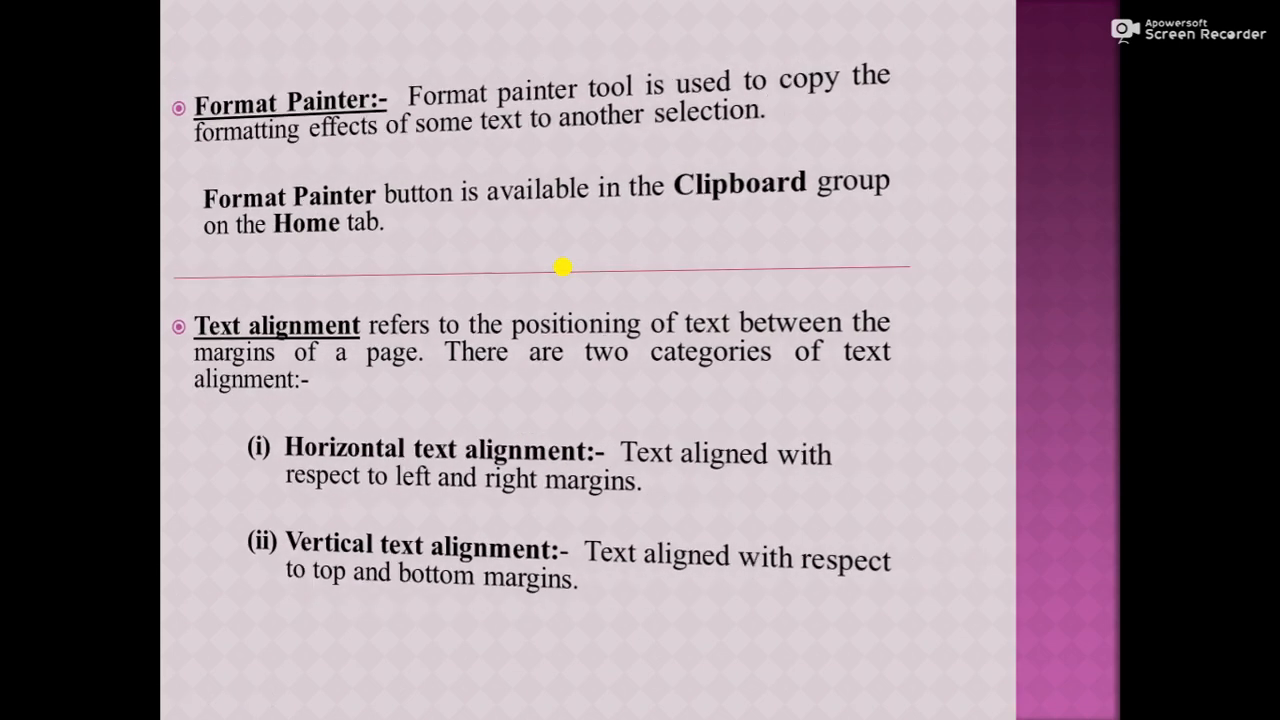
pyautogui.press('Right')
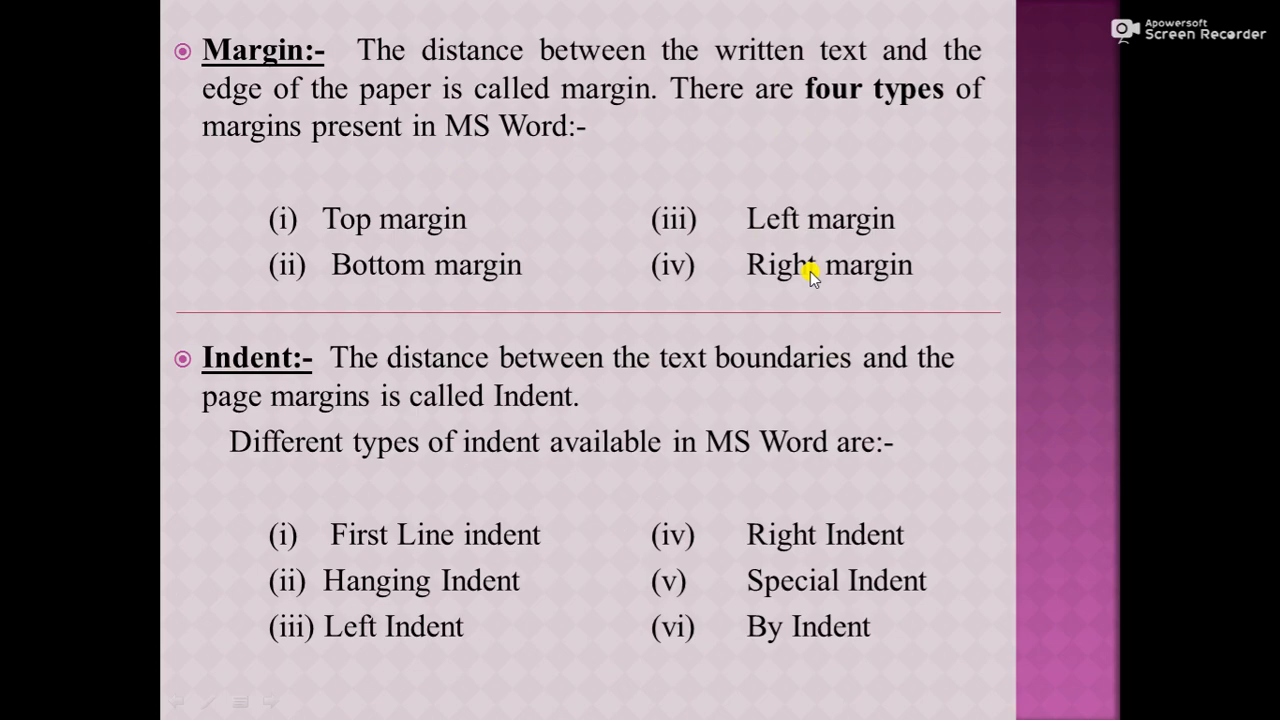
pyautogui.press('Escape')
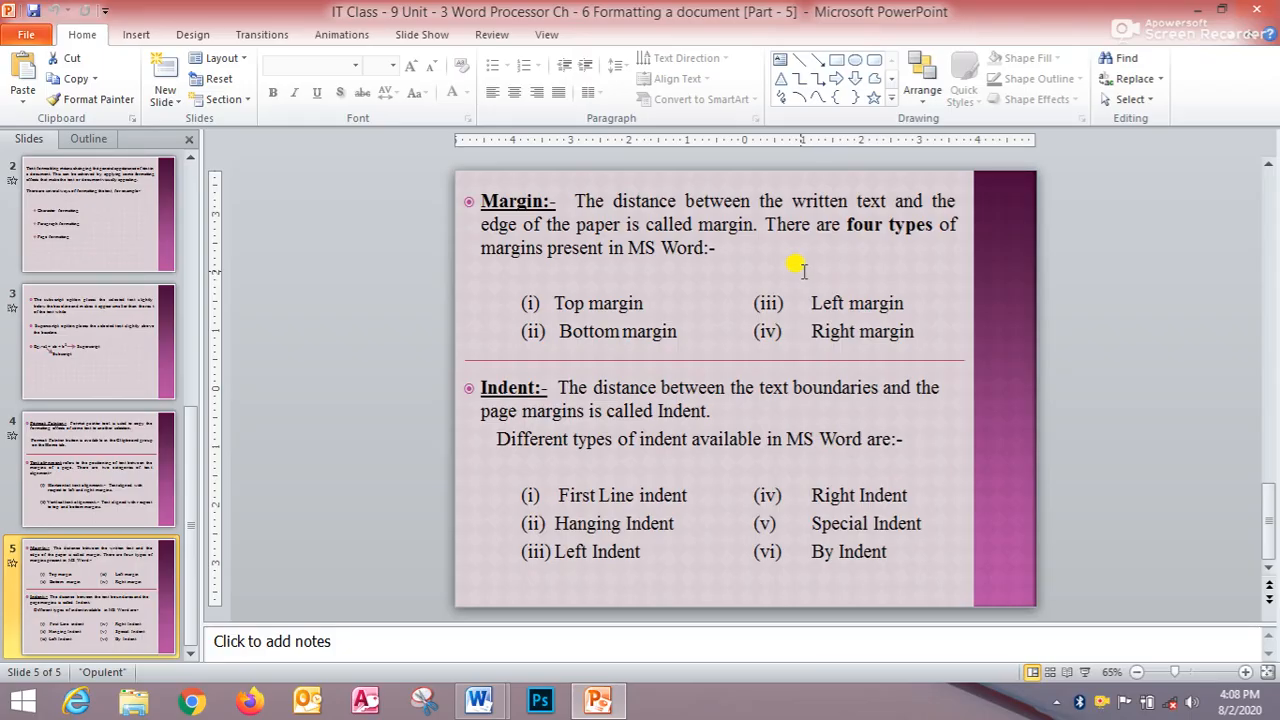
# - Switch to the Formatting a document Word file, scroll to the top and place the cursor after the Q 1 heading
pyautogui.moveTo(478, 700)
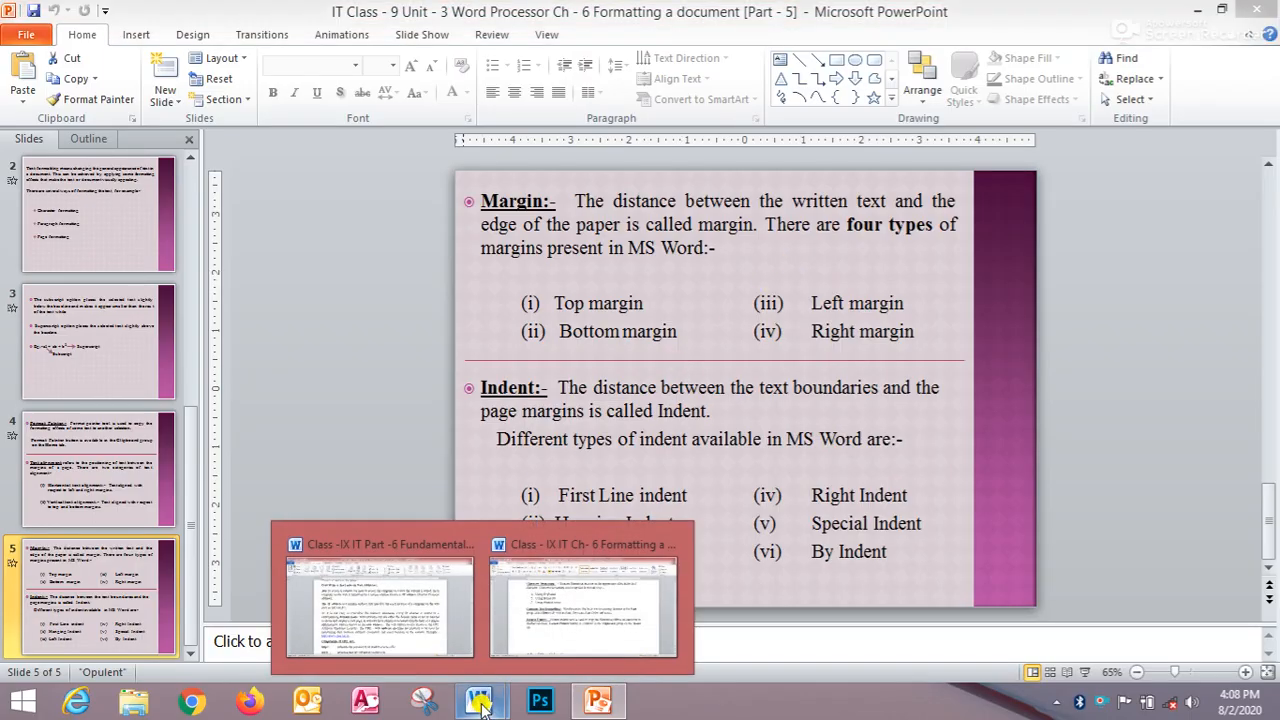
pyautogui.click(573, 612)
pyautogui.scroll(8, 603, 380)
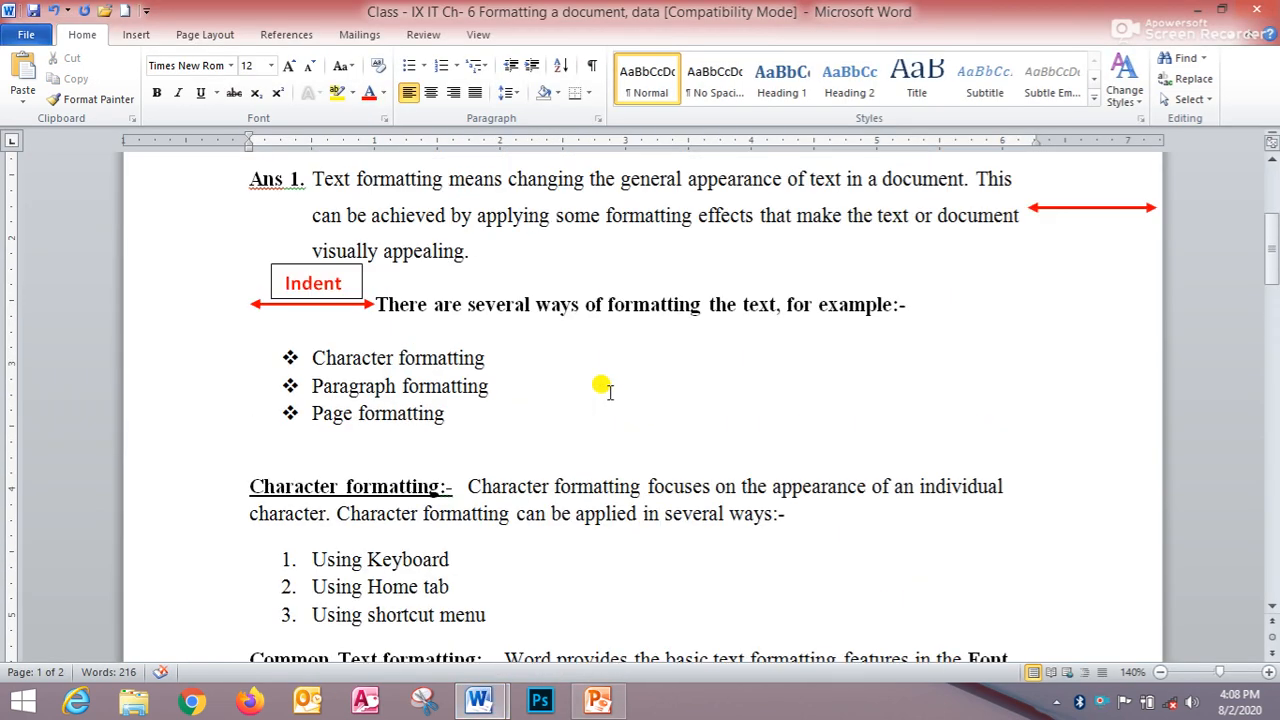
pyautogui.scroll(1, 603, 383)
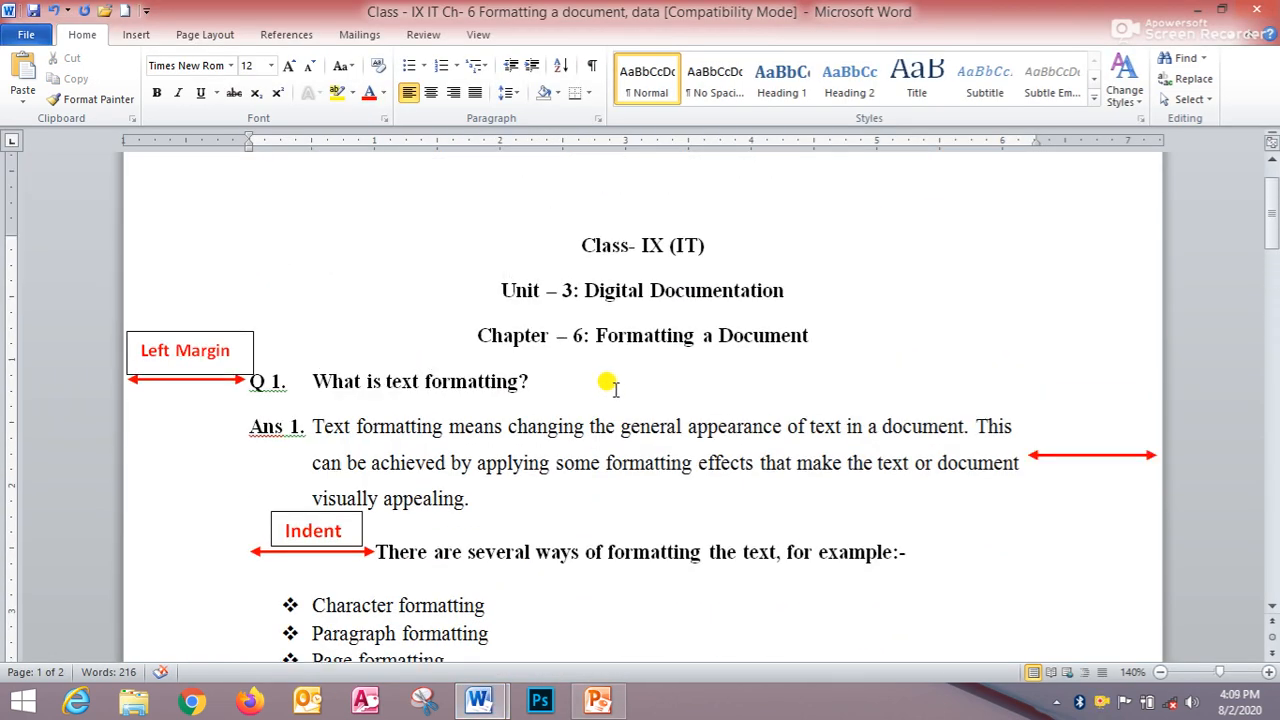
pyautogui.click(618, 379)
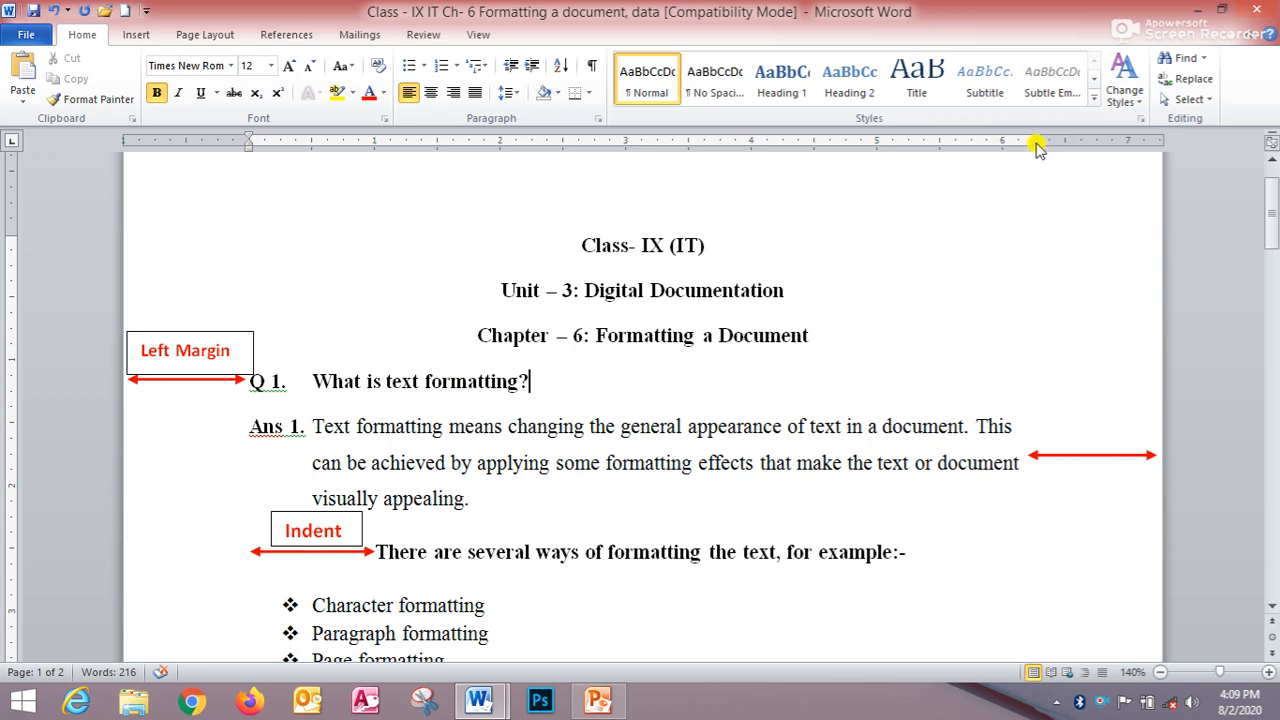
# - Point out the right margin marker on the ruler
pyautogui.moveTo(1033, 138); pyautogui.dragTo(1042, 136)
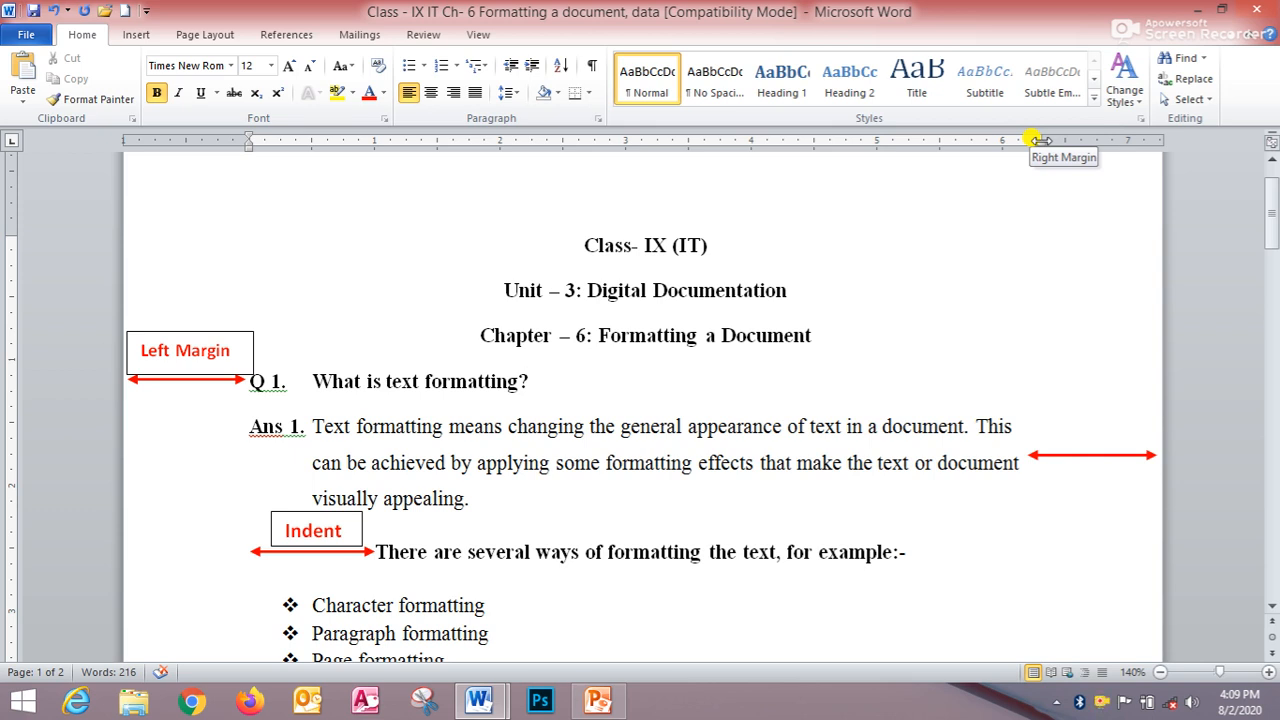
pyautogui.moveTo(1040, 139); pyautogui.dragTo(1040, 139)
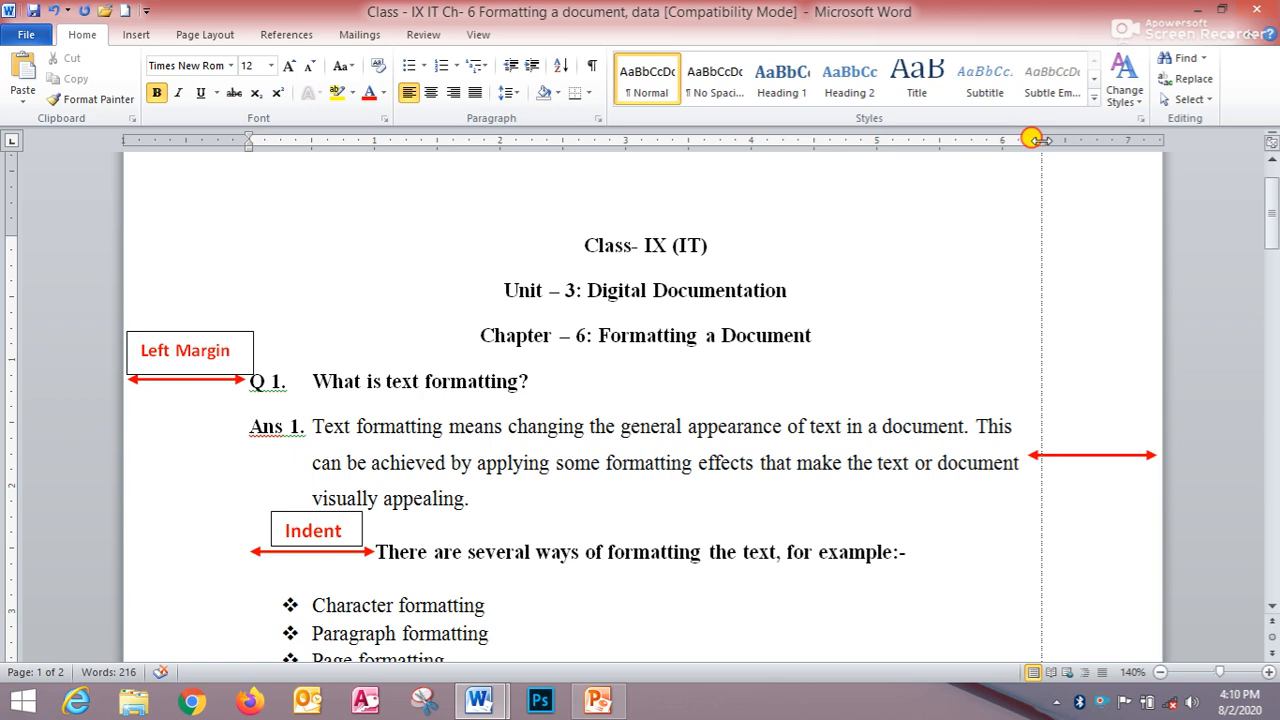
pyautogui.moveTo(1035, 140); pyautogui.dragTo(1036, 140)
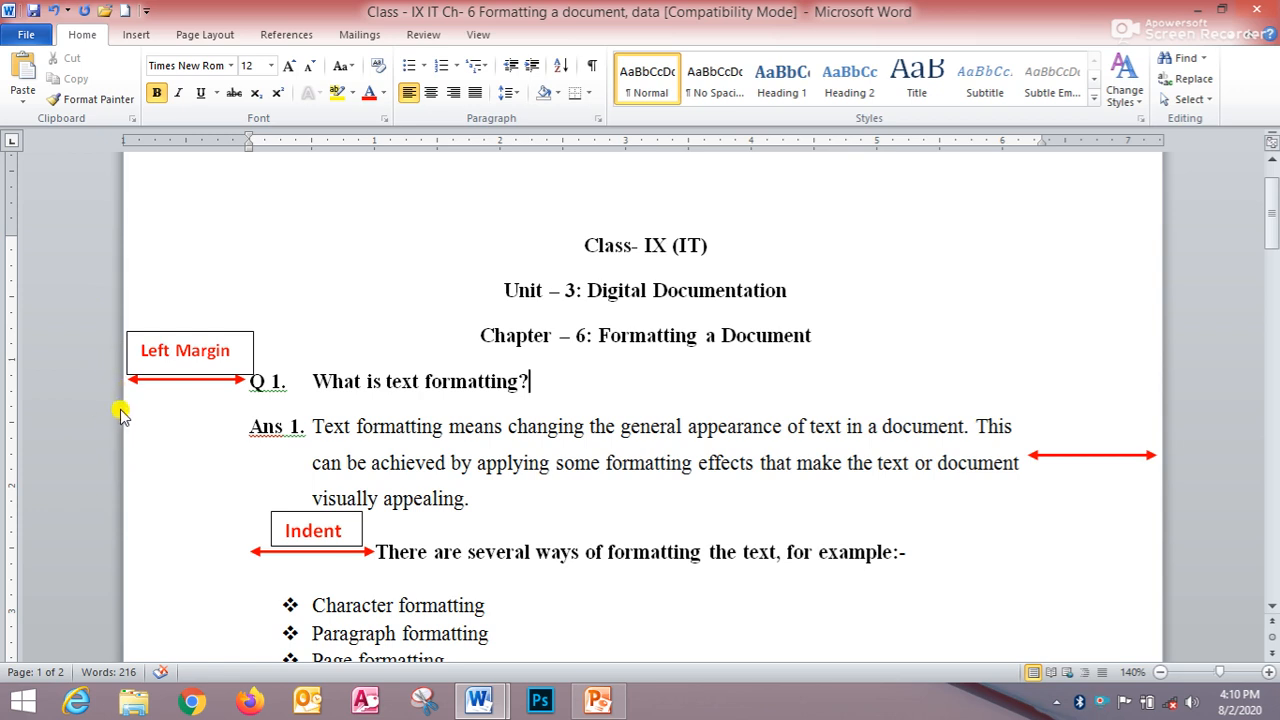
# - Move the right margin inward on the ruler, then undo the margin change
pyautogui.scroll(1, 620, 240)
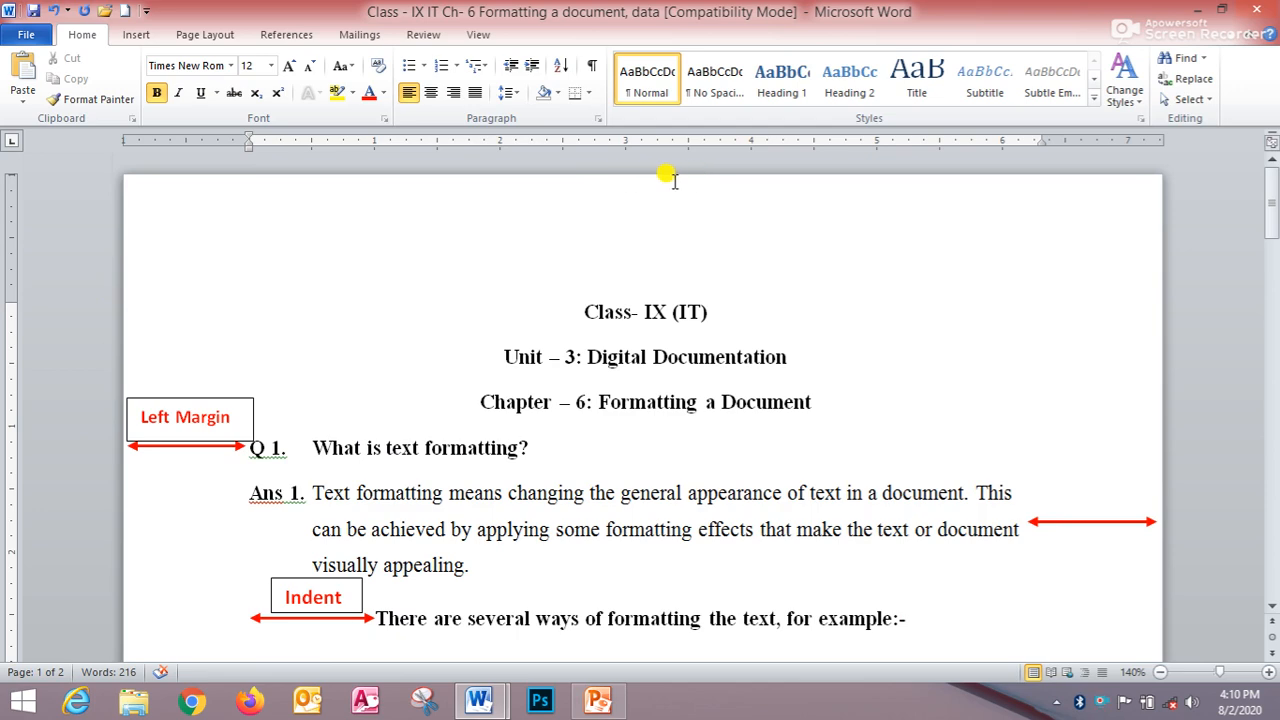
pyautogui.scroll(-2, 1160, 480)
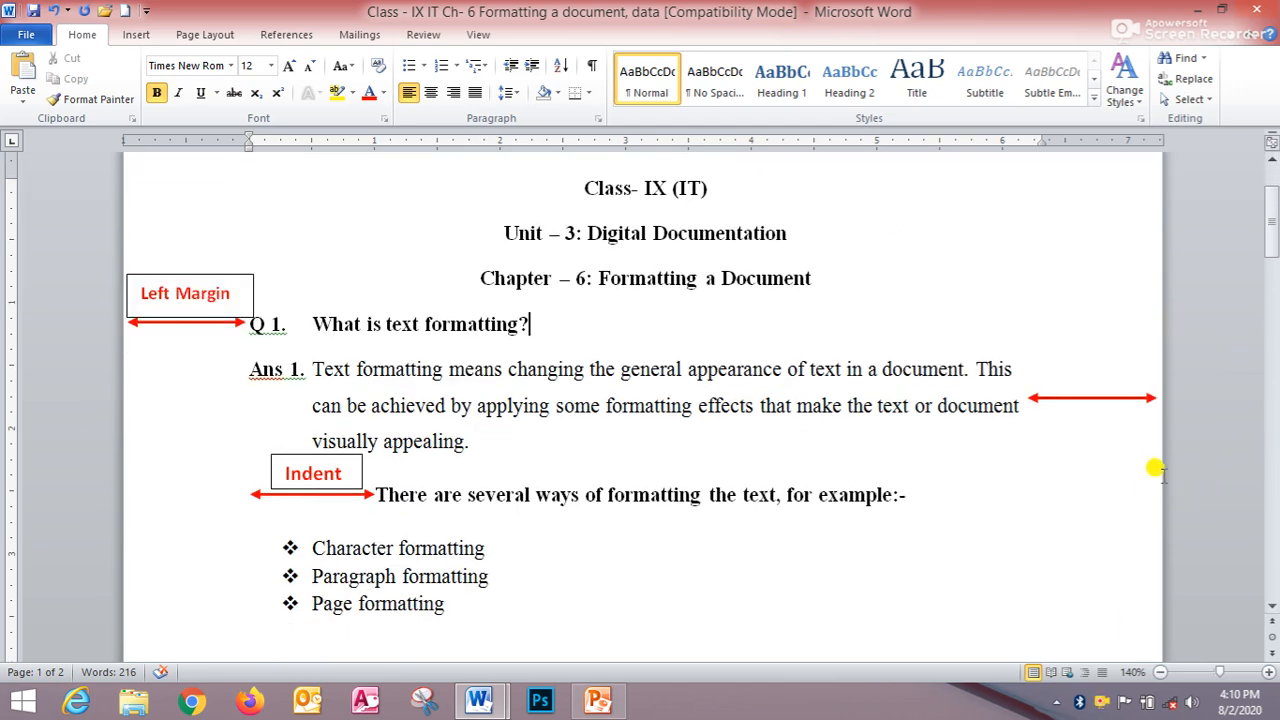
pyautogui.scroll(-18, 1146, 480)
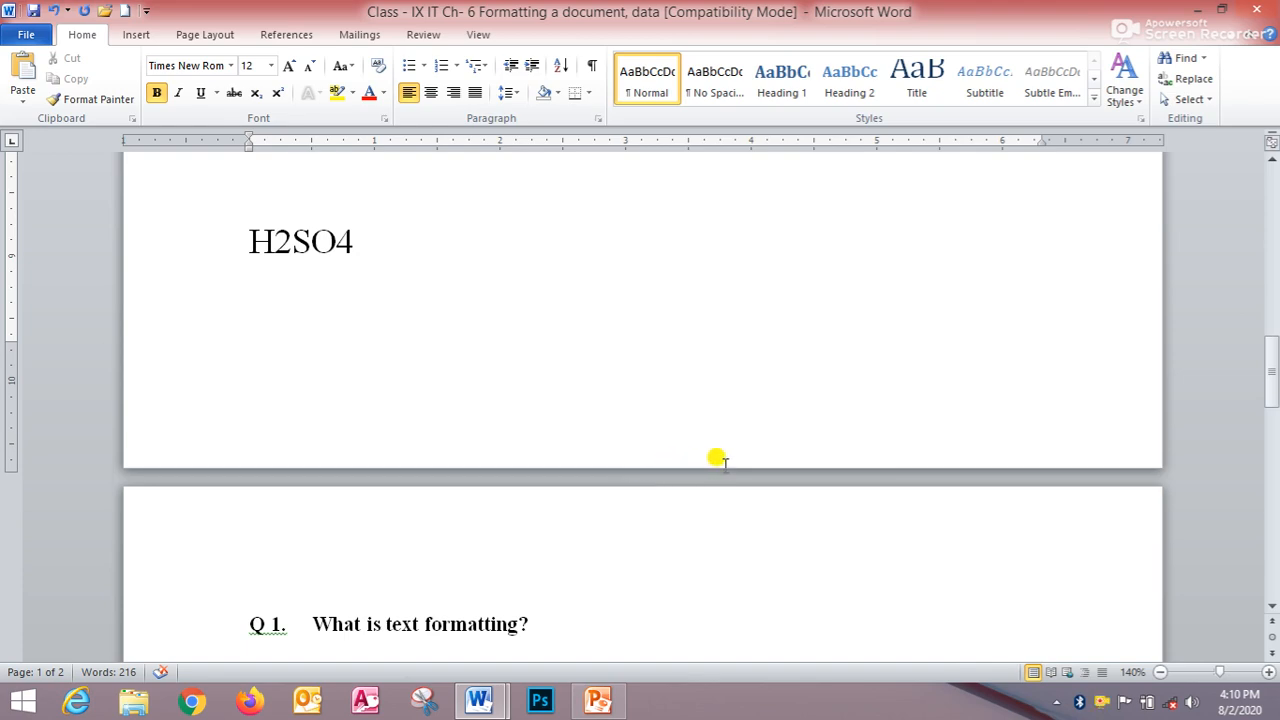
pyautogui.scroll(5, 745, 425)
pyautogui.scroll(12, 745, 415)
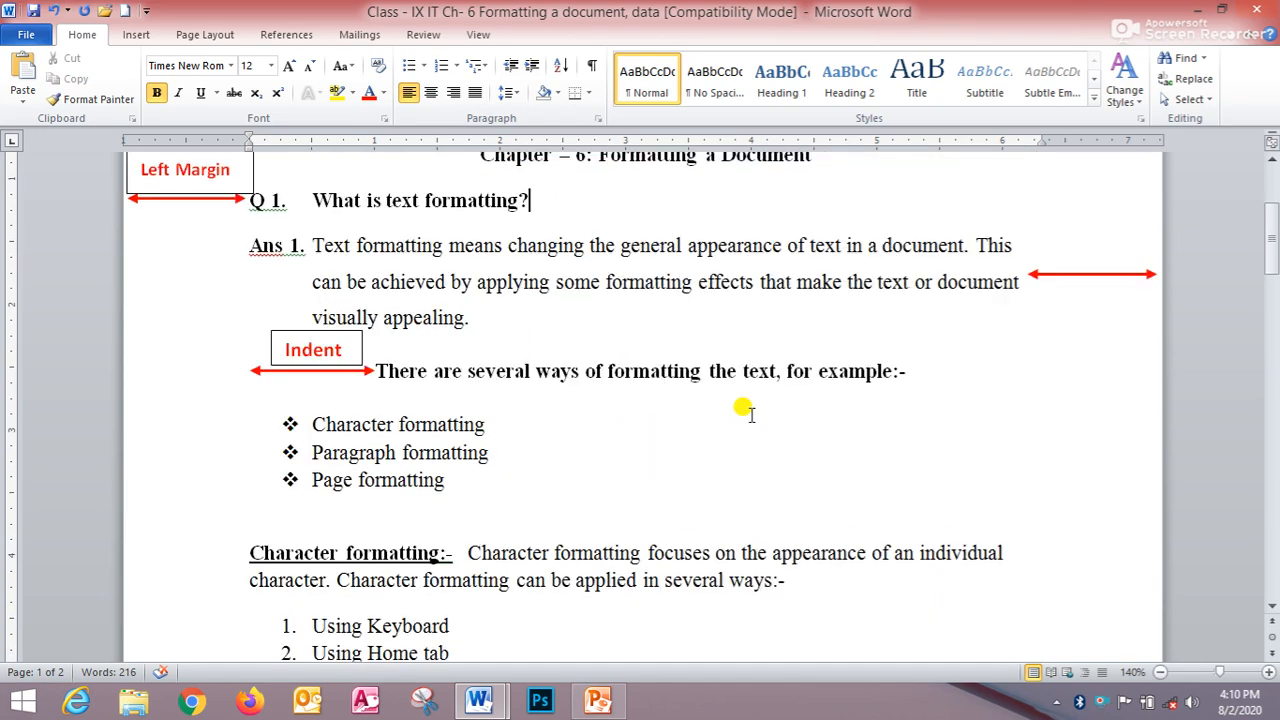
pyautogui.scroll(2, 748, 410)
pyautogui.scroll(1, 750, 411)
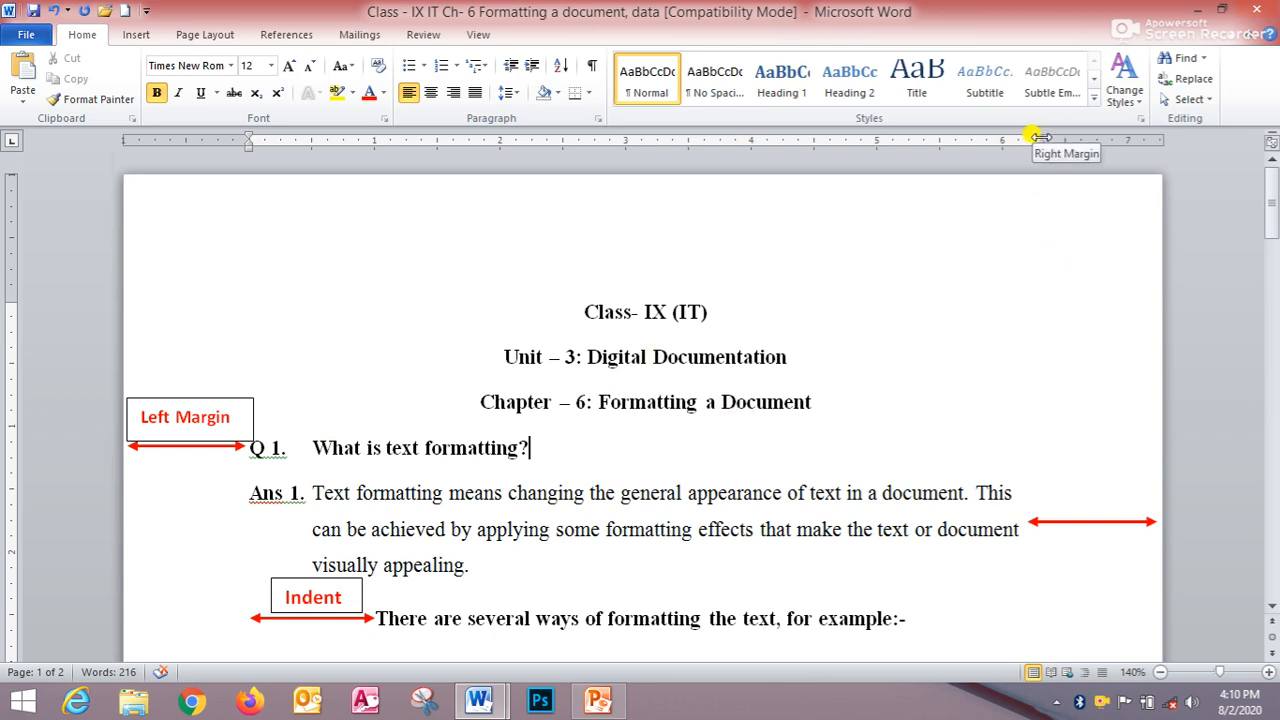
pyautogui.moveTo(1040, 136); pyautogui.dragTo(973, 151)
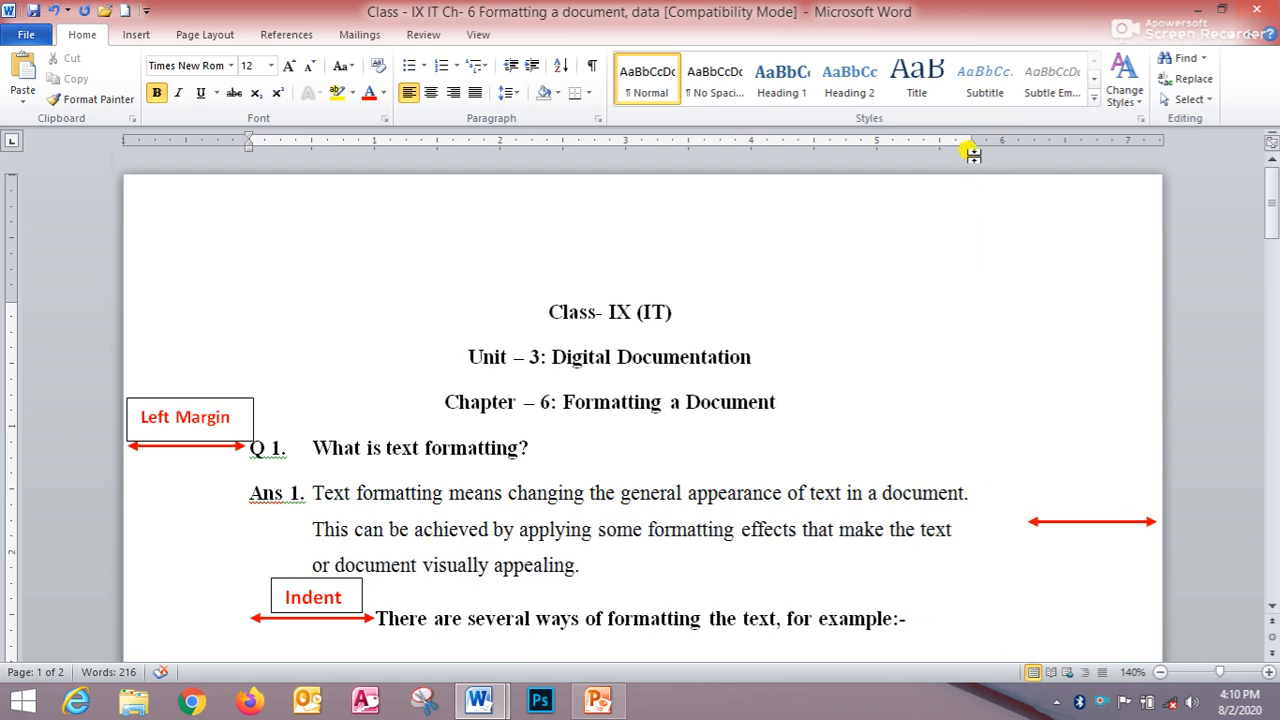
pyautogui.click(977, 493)
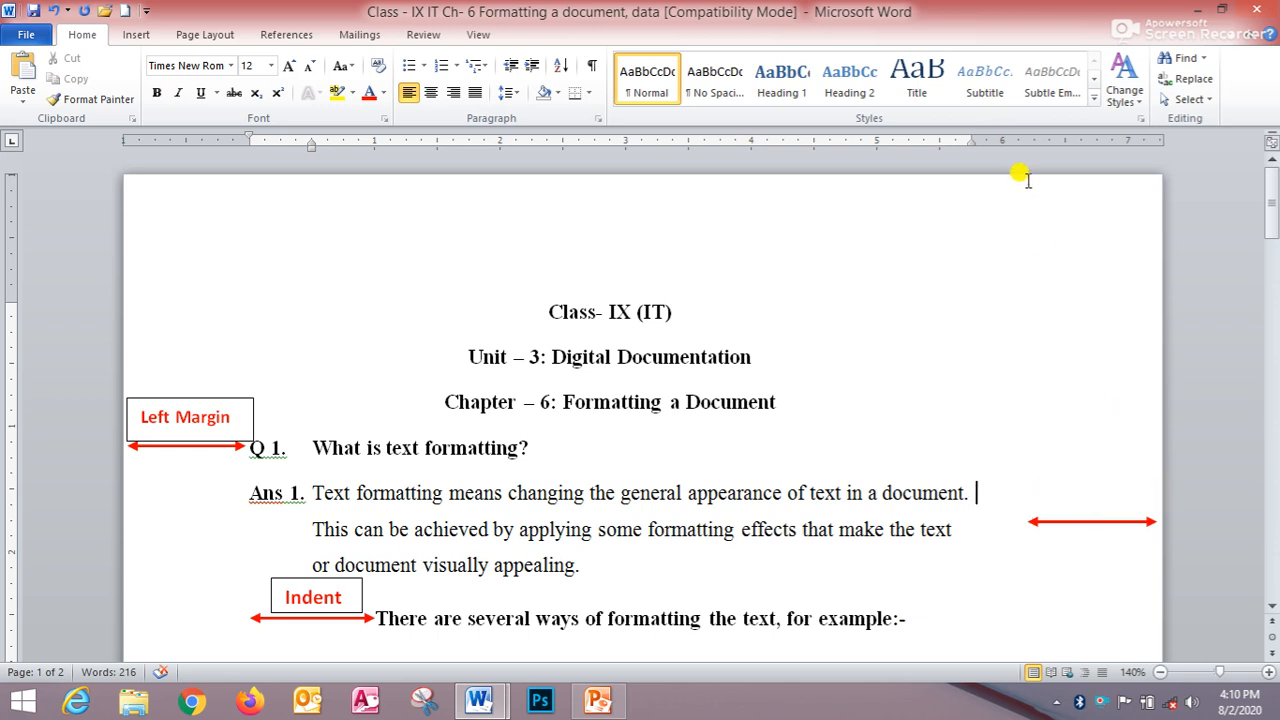
pyautogui.hotkey('ctrl', 'z')
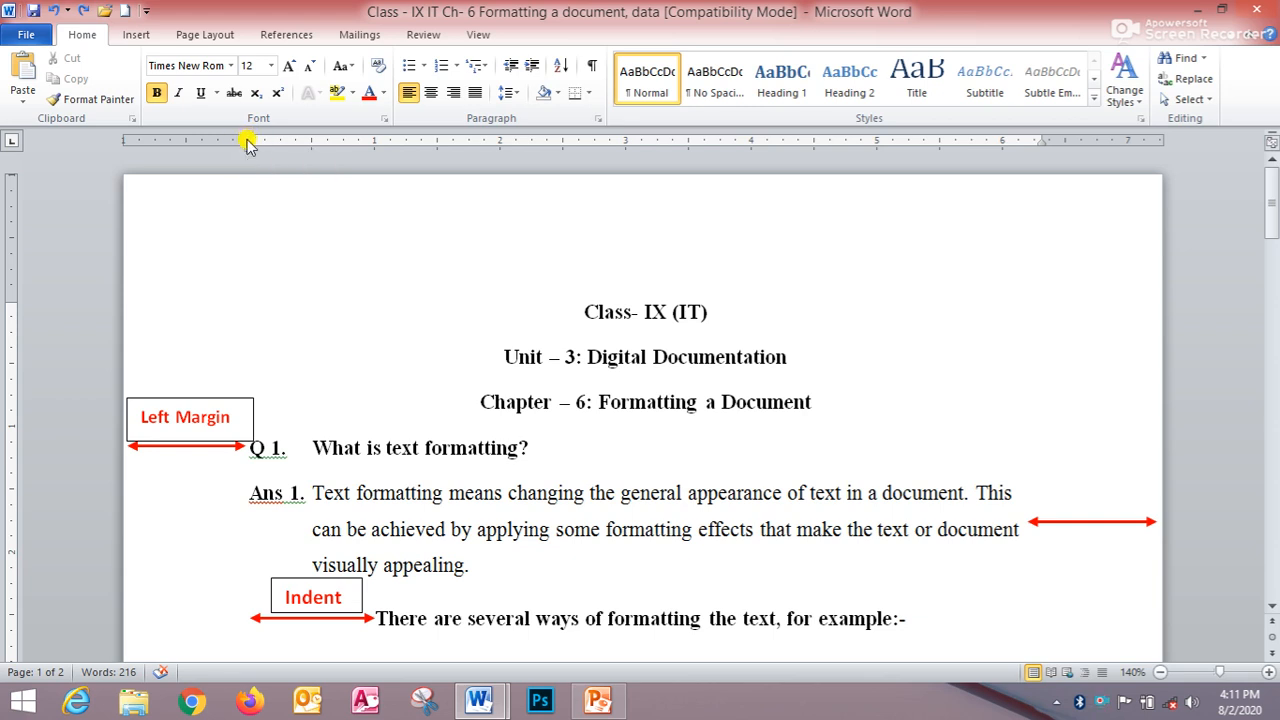
# - Move the top margin up on the vertical ruler, then back down slightly
pyautogui.moveTo(249, 142); pyautogui.dragTo(249, 143)
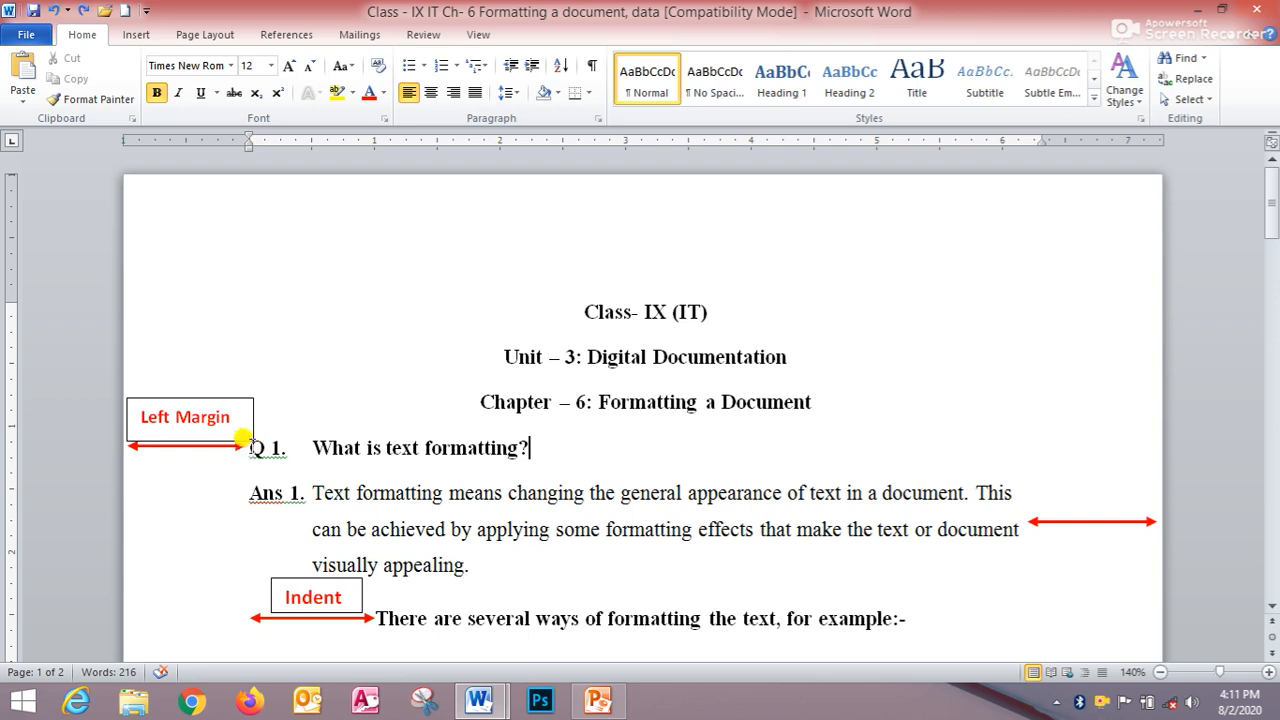
pyautogui.click(246, 446)
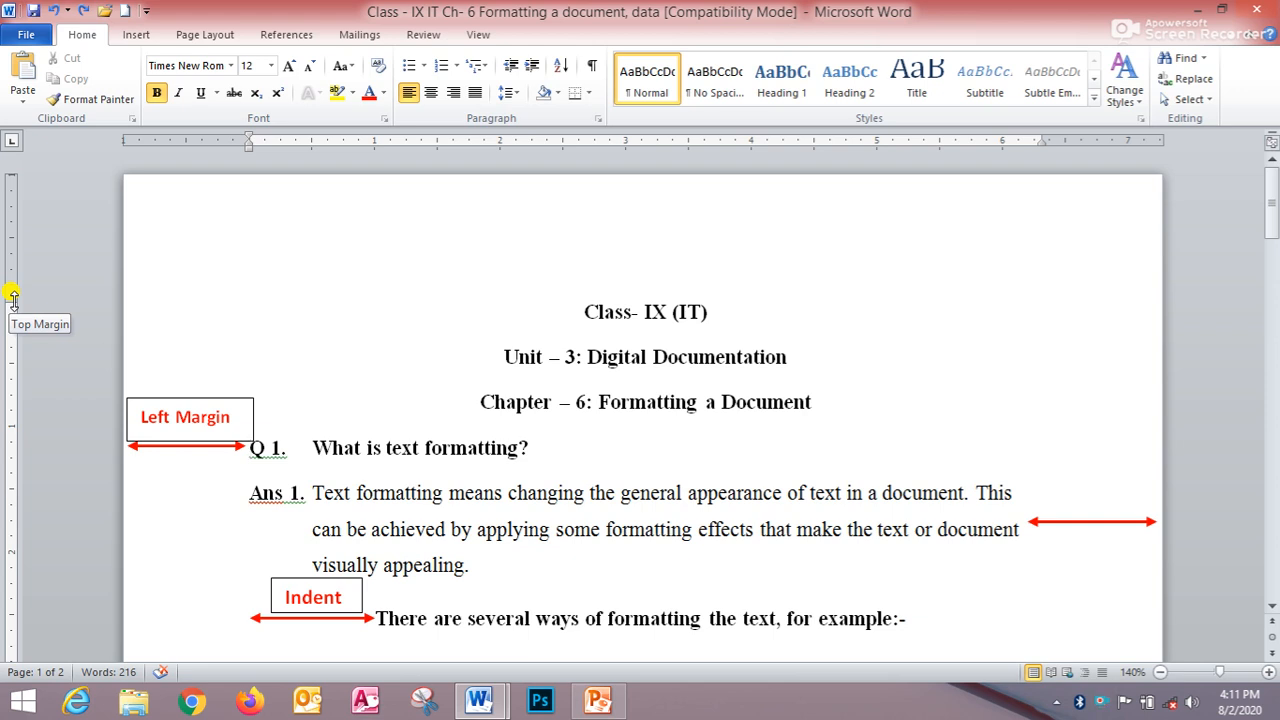
pyautogui.moveTo(12, 297); pyautogui.dragTo(12, 298)
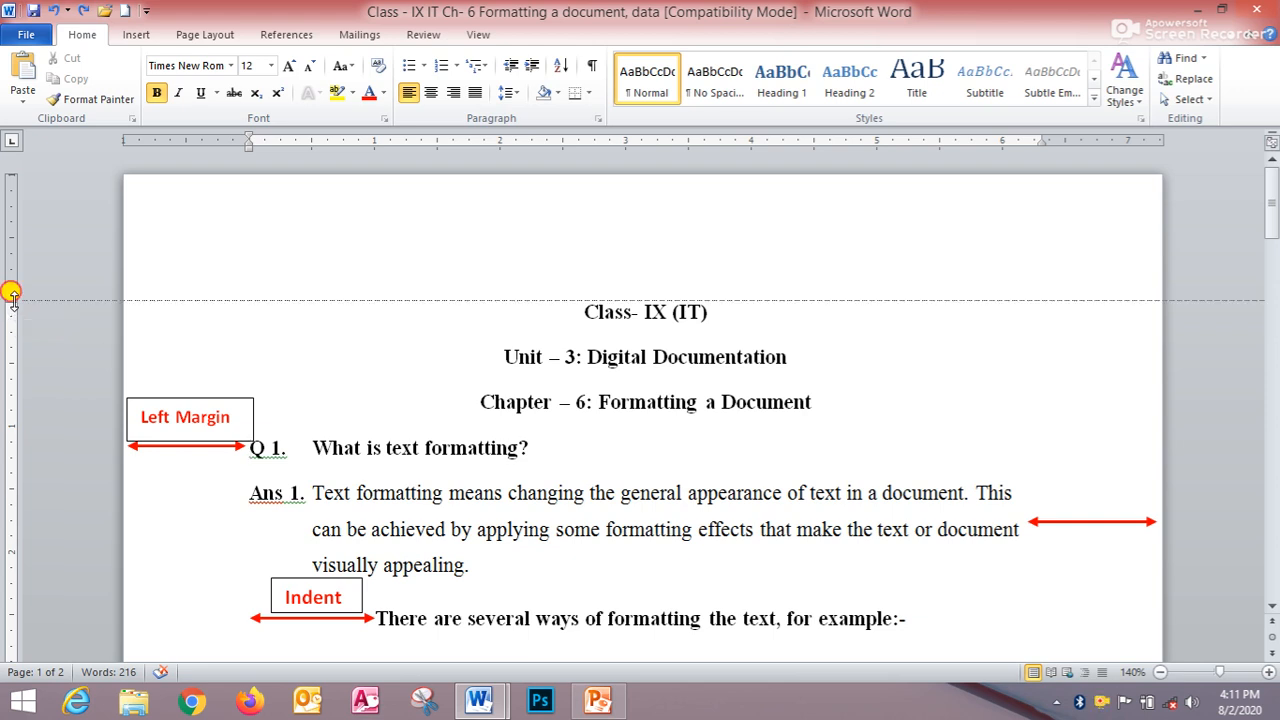
pyautogui.moveTo(12, 298); pyautogui.dragTo(10, 244)
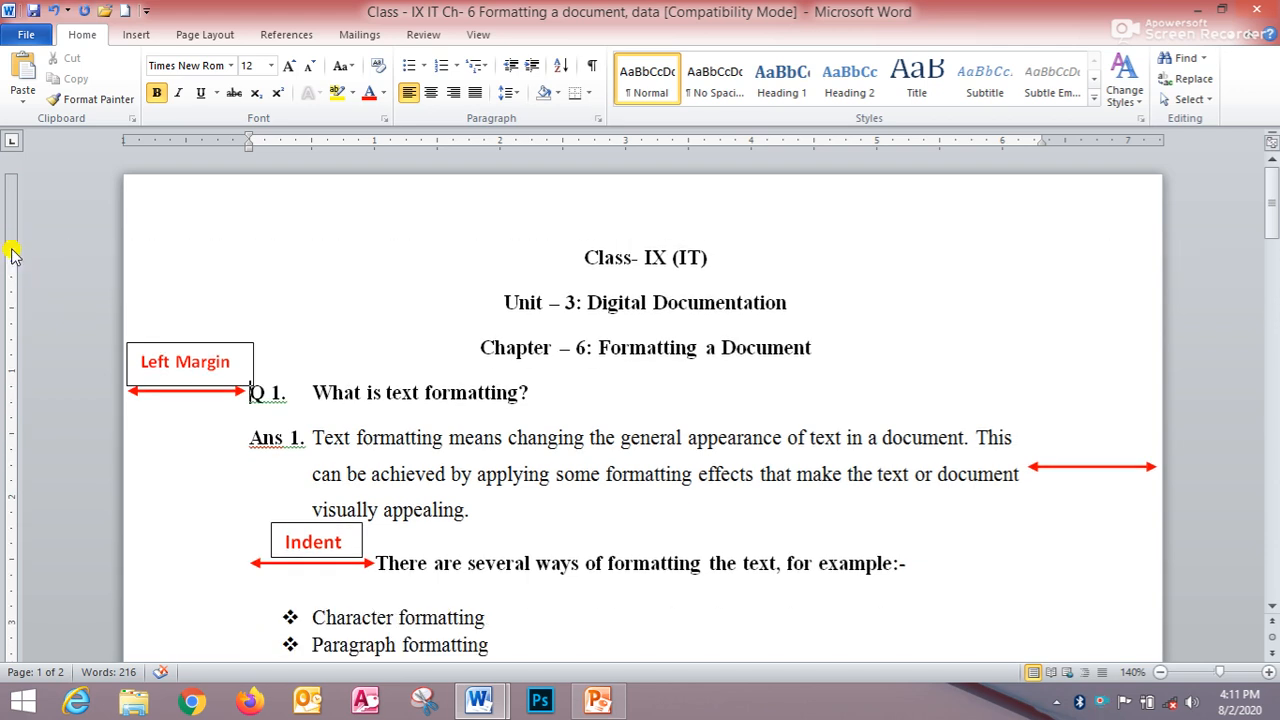
pyautogui.moveTo(10, 245); pyautogui.dragTo(11, 286)
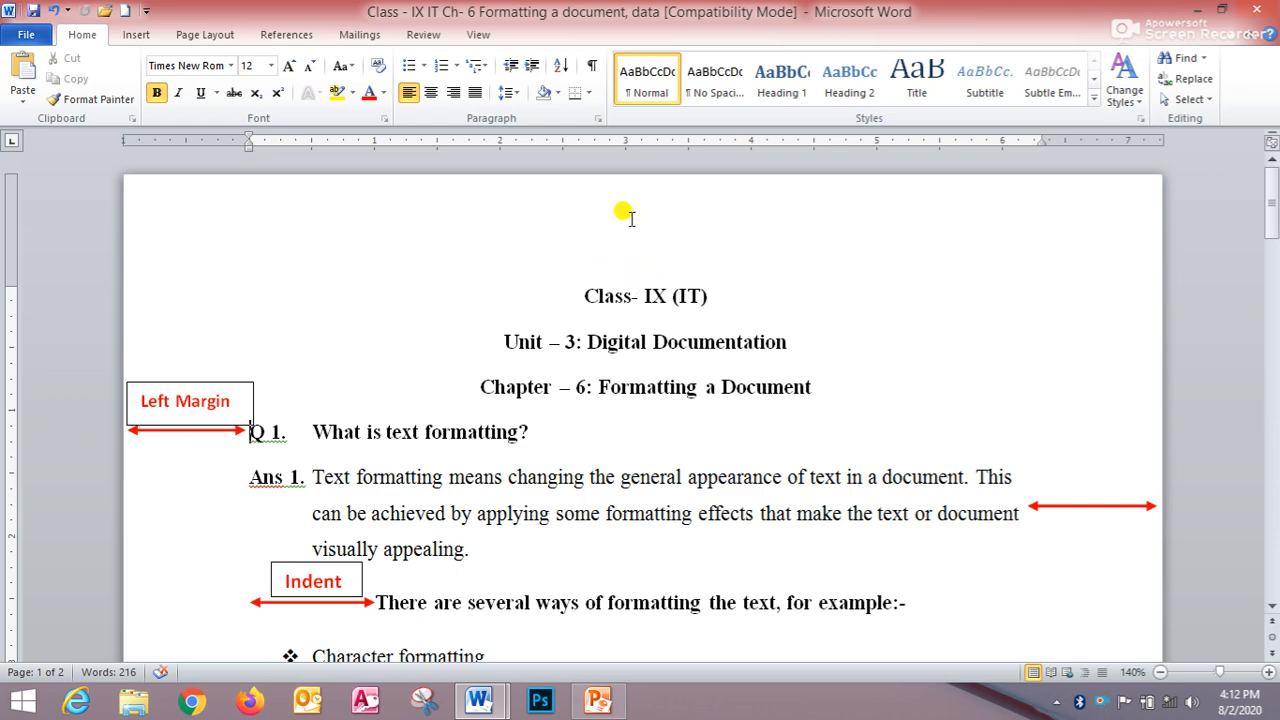
# - Move the bottom margin of page 1 up on the vertical ruler, then back down
pyautogui.scroll(-7, 700, 214)
pyautogui.scroll(-6, 680, 240)
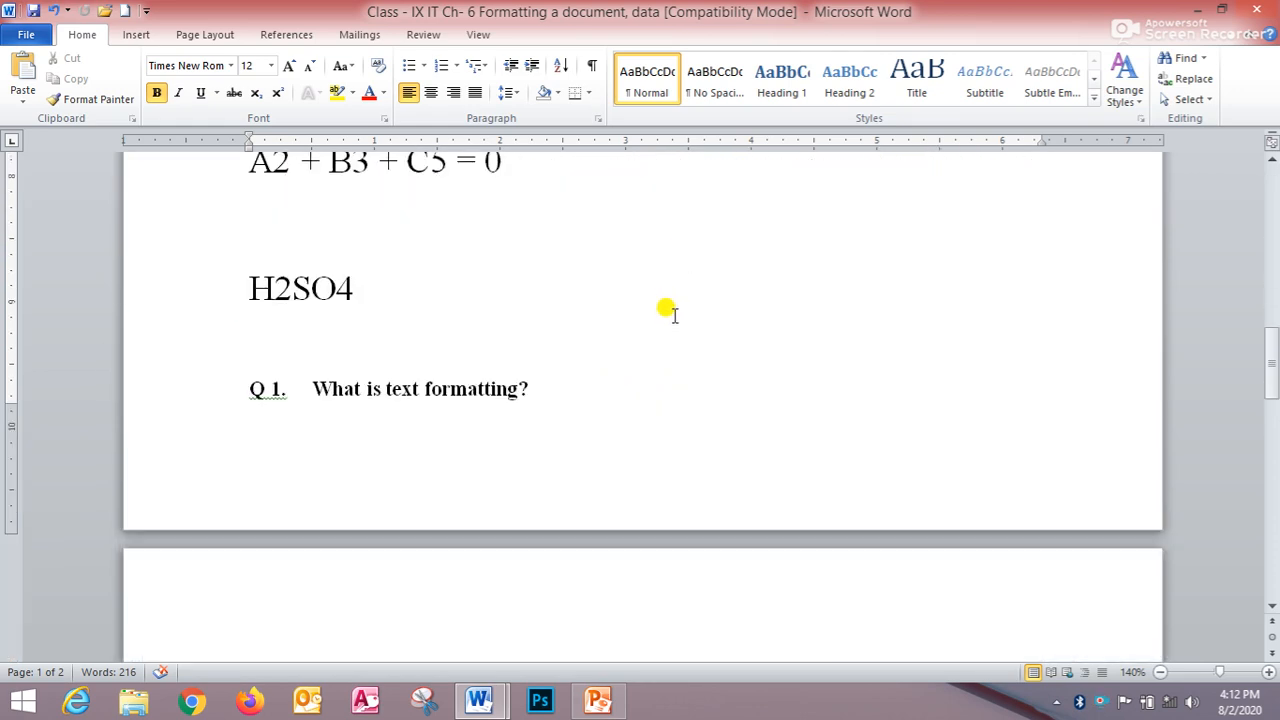
pyautogui.click(11, 405)
pyautogui.moveTo(11, 405)
pyautogui.mouseDown()
pyautogui.moveTo(11, 441)
pyautogui.moveTo(16, 365)
pyautogui.mouseUp()
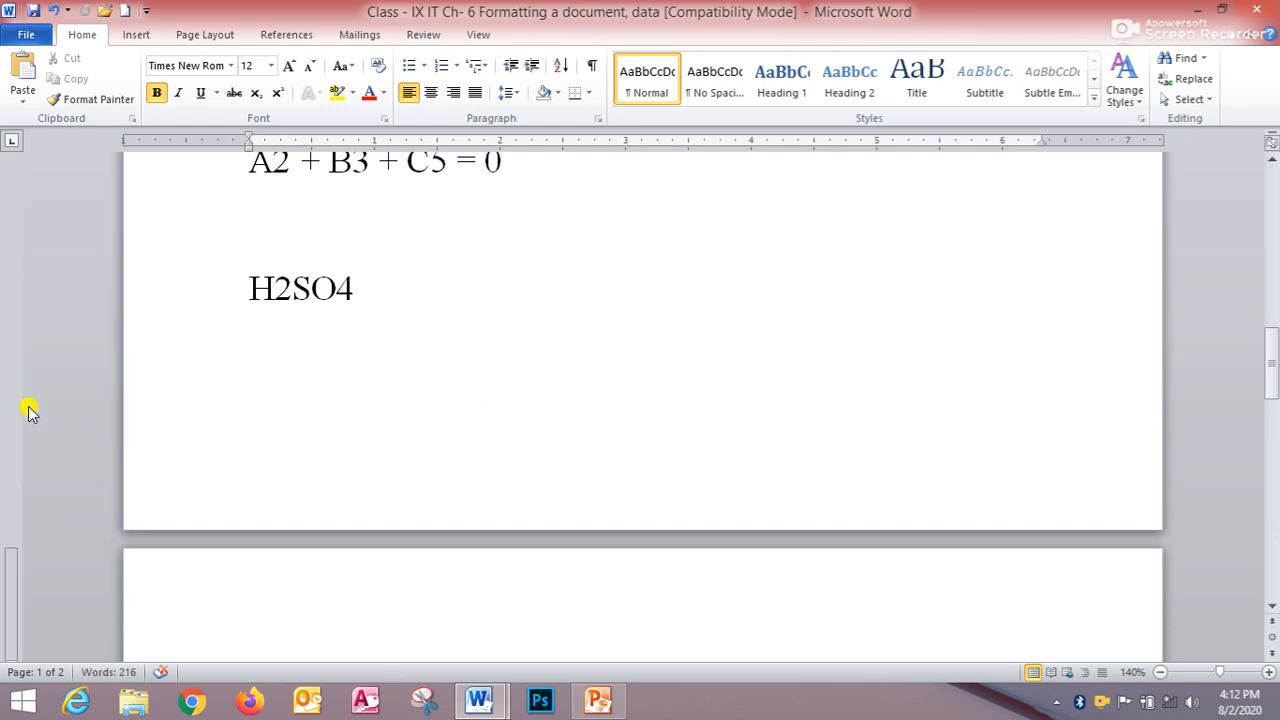
pyautogui.scroll(3, 28, 405)
pyautogui.click(232, 405)
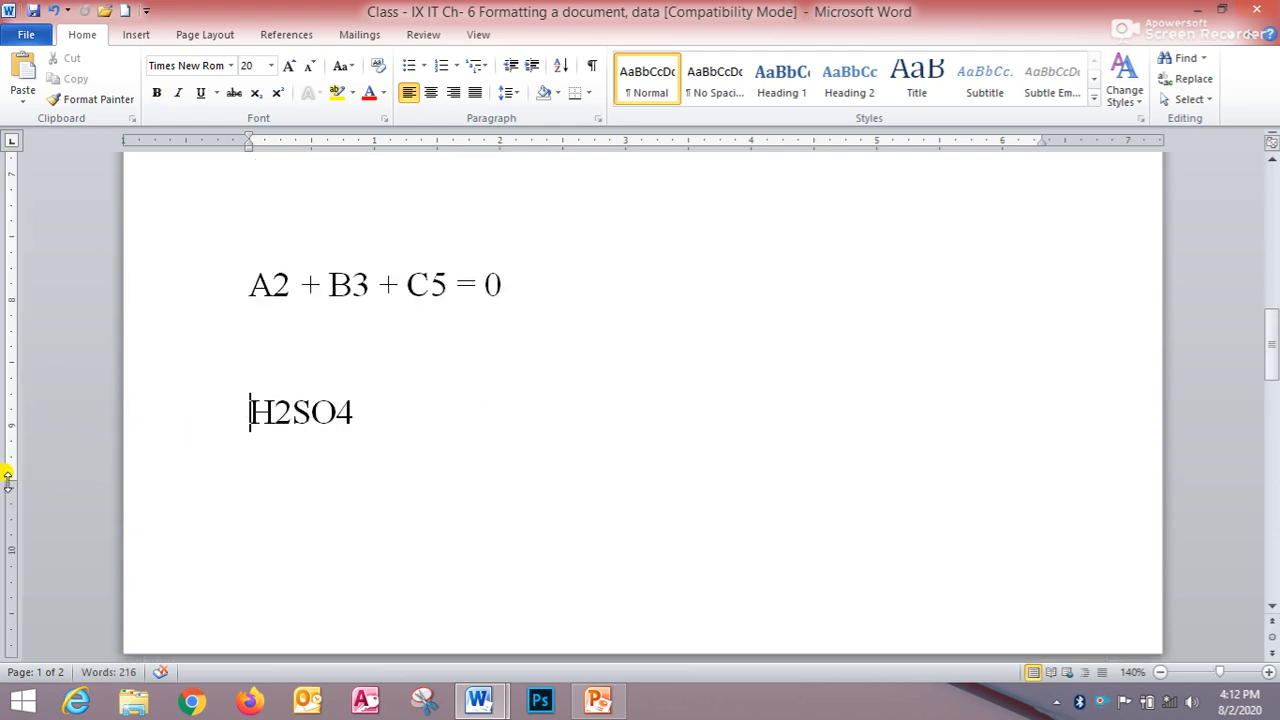
pyautogui.scroll(-8, 246, 494)
pyautogui.scroll(4, 247, 478)
pyautogui.scroll(4, 247, 472)
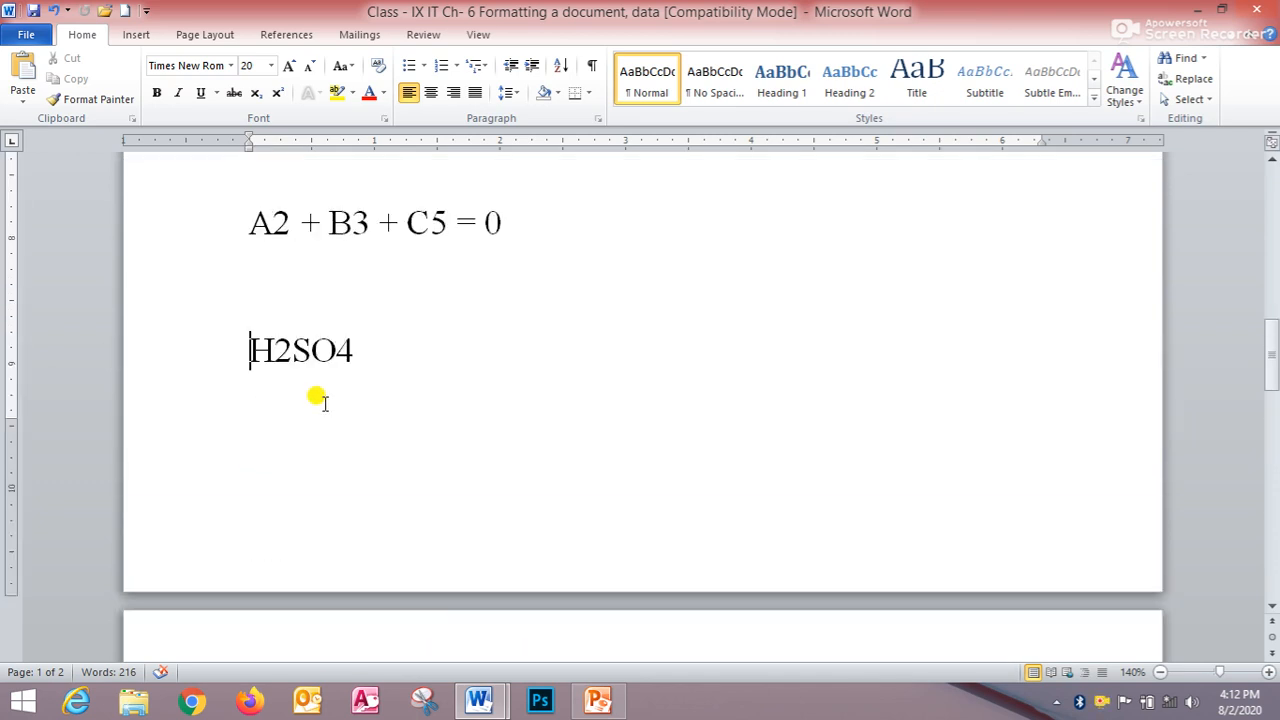
pyautogui.moveTo(12, 413); pyautogui.dragTo(10, 490)
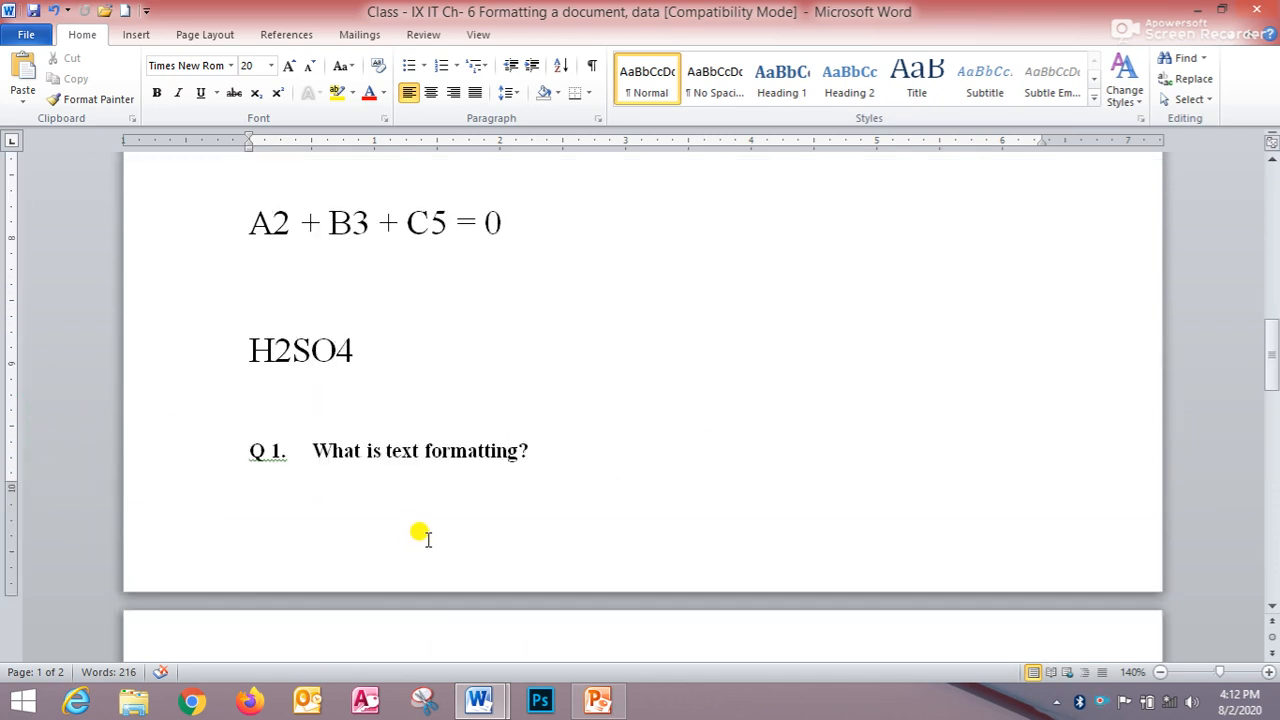
# - Add an empty paragraph after the H2SO4 line
pyautogui.click(420, 348)
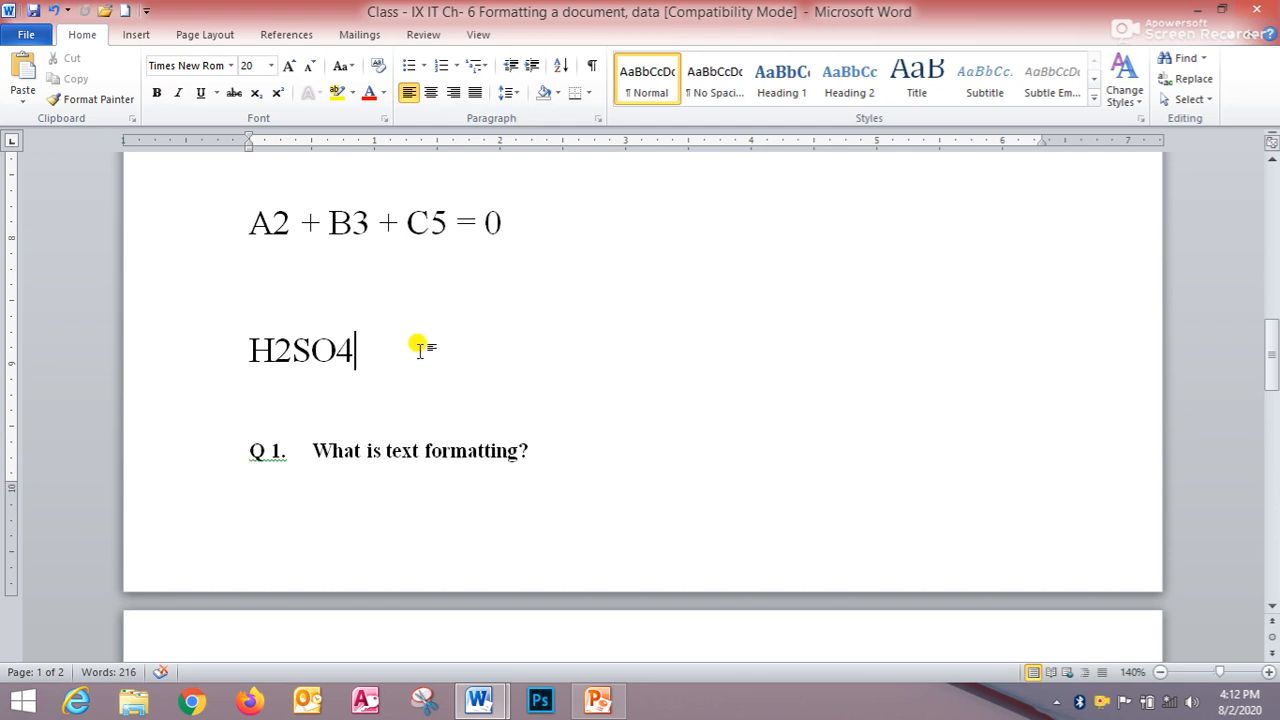
pyautogui.press('Return')
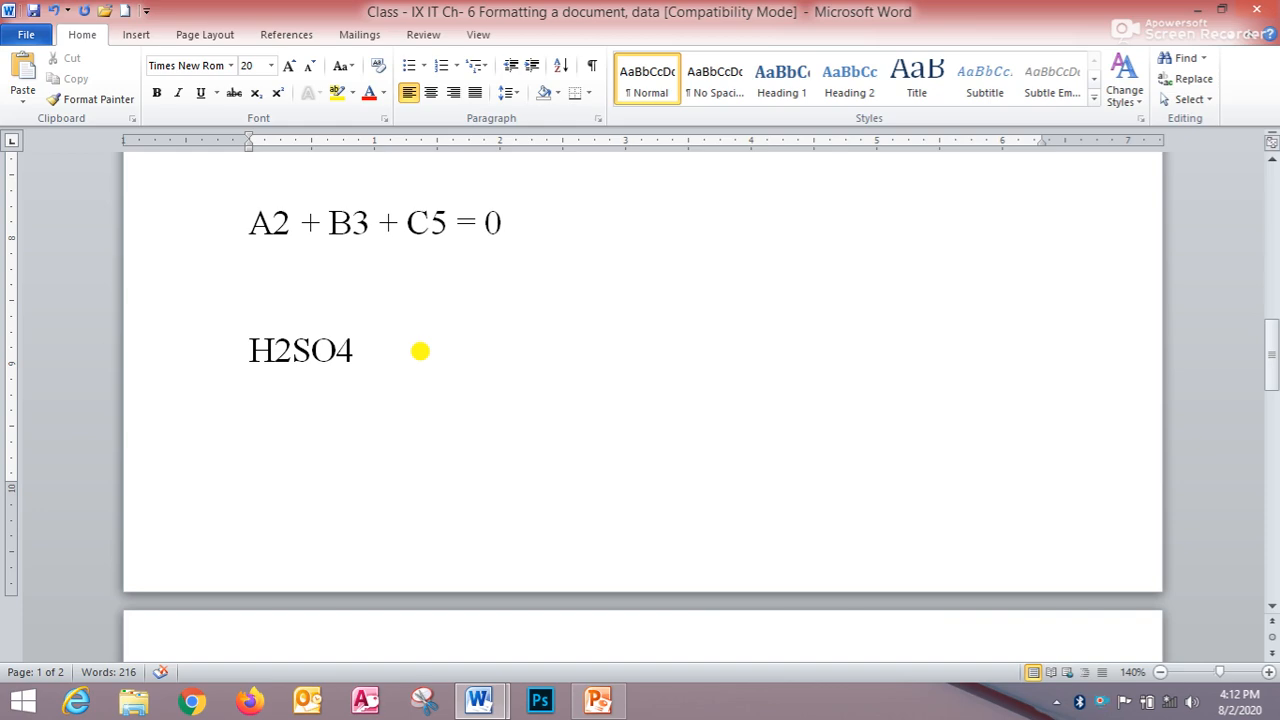
# - Apply the Narrow margin preset to the document, then the Mirrored margin preset
pyautogui.scroll(15, 481, 347)
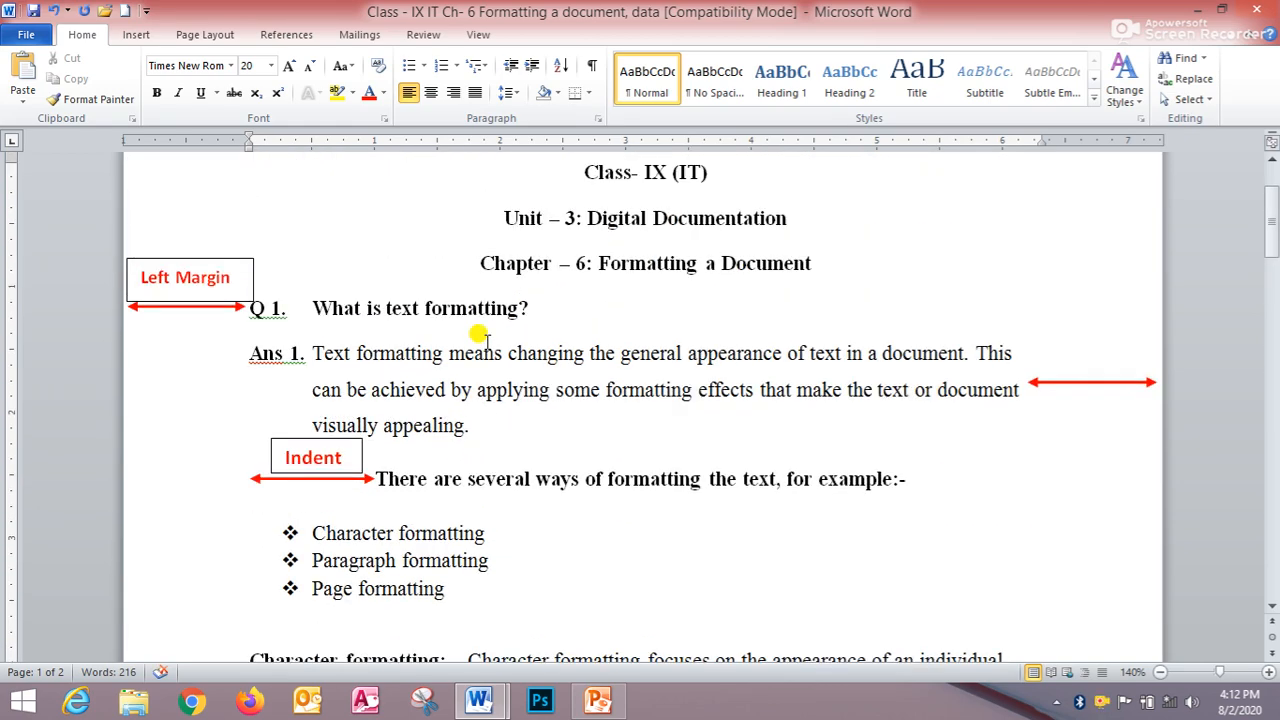
pyautogui.scroll(1, 481, 337)
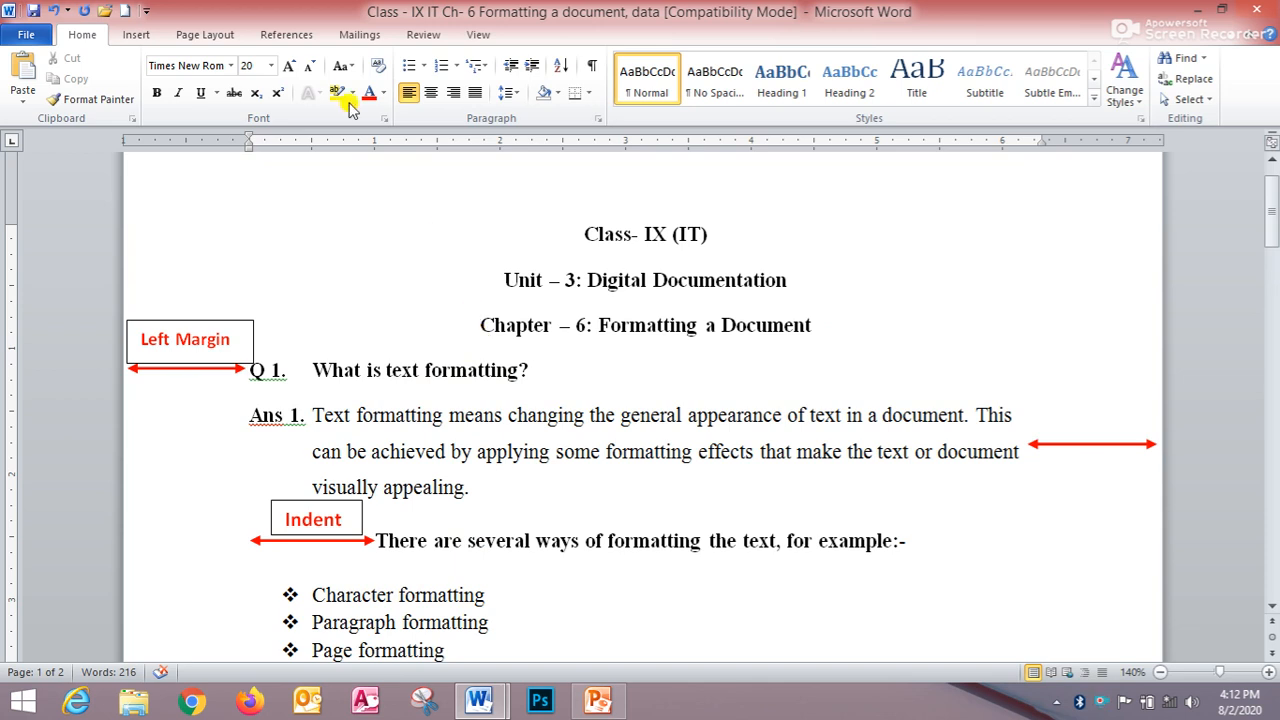
pyautogui.click(205, 37)
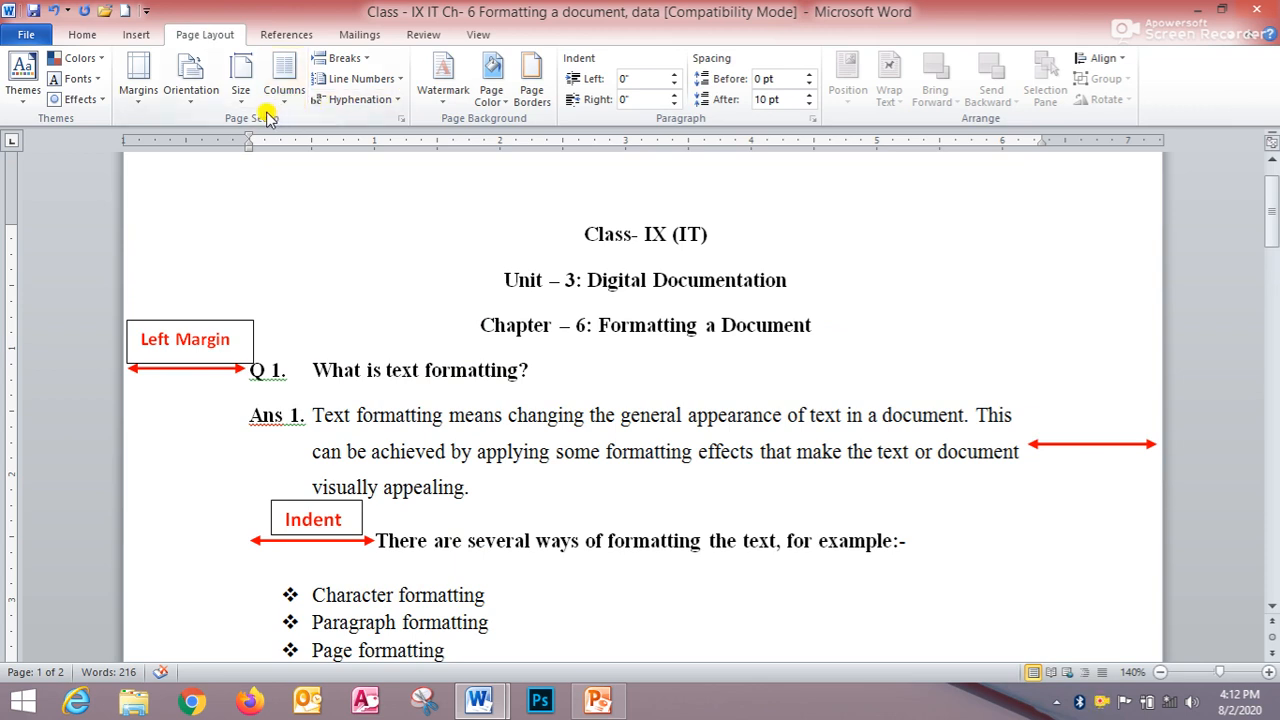
pyautogui.click(139, 90)
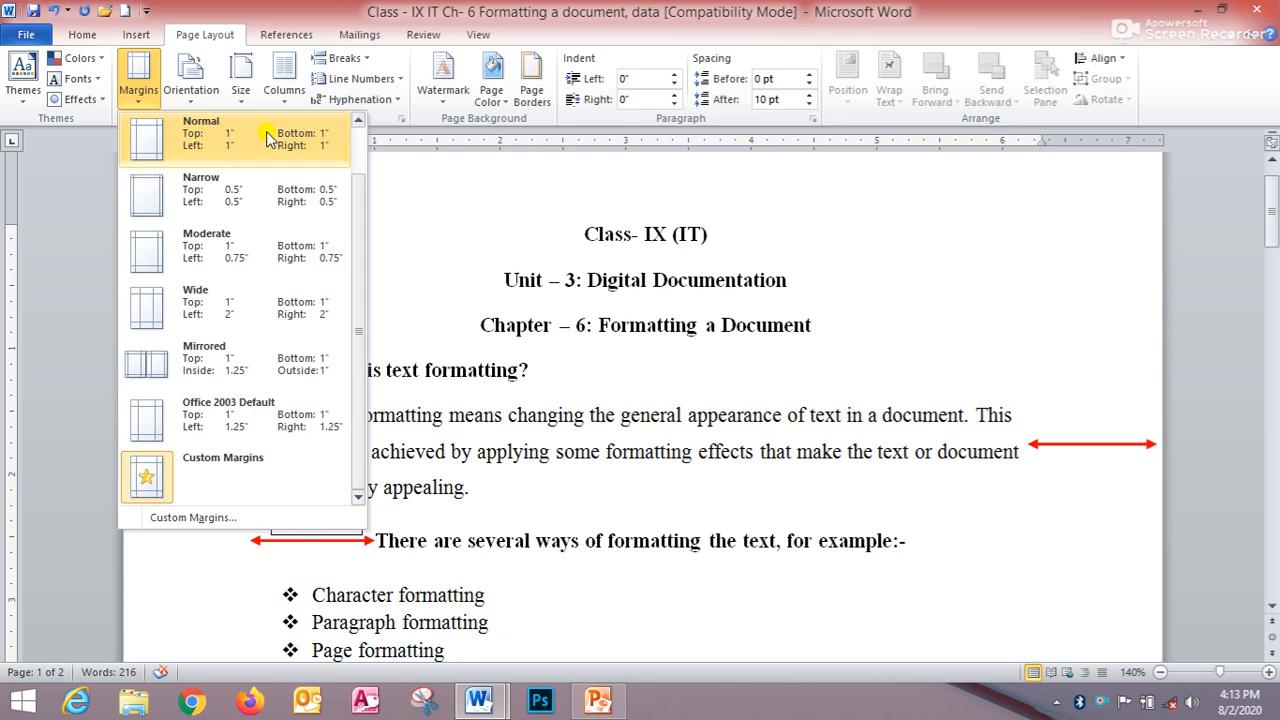
pyautogui.click(259, 185)
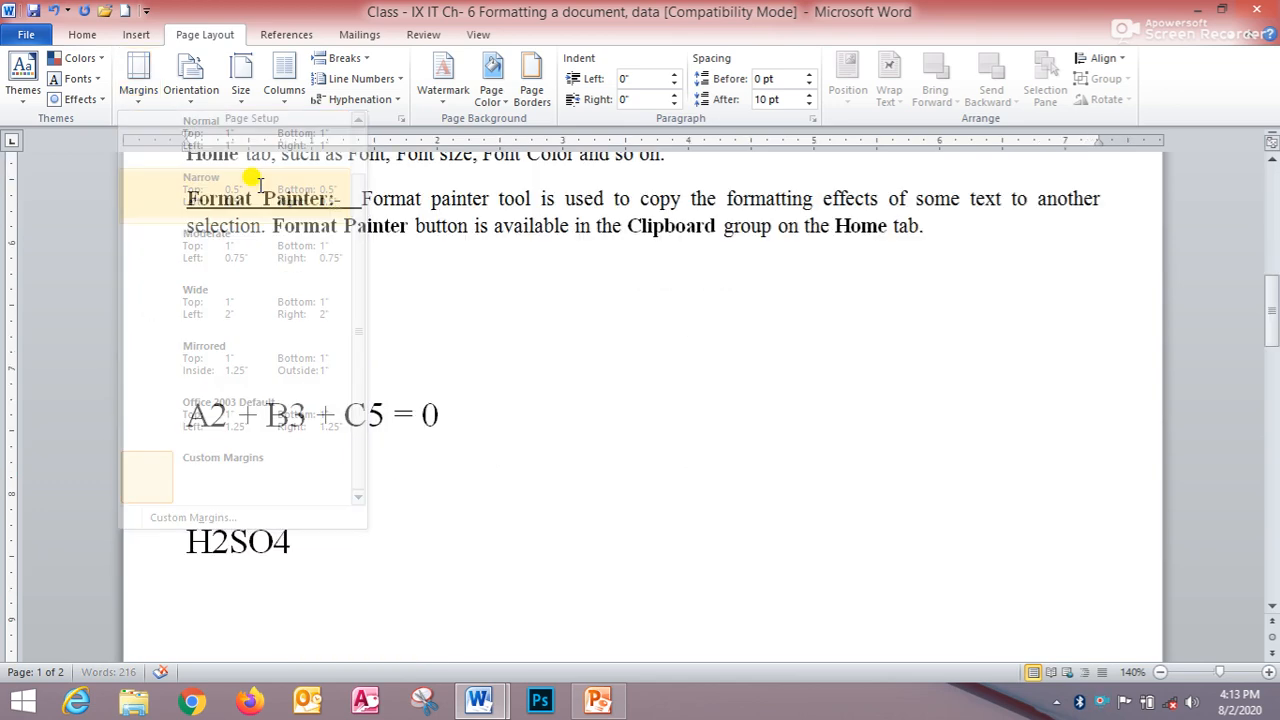
pyautogui.click(138, 82)
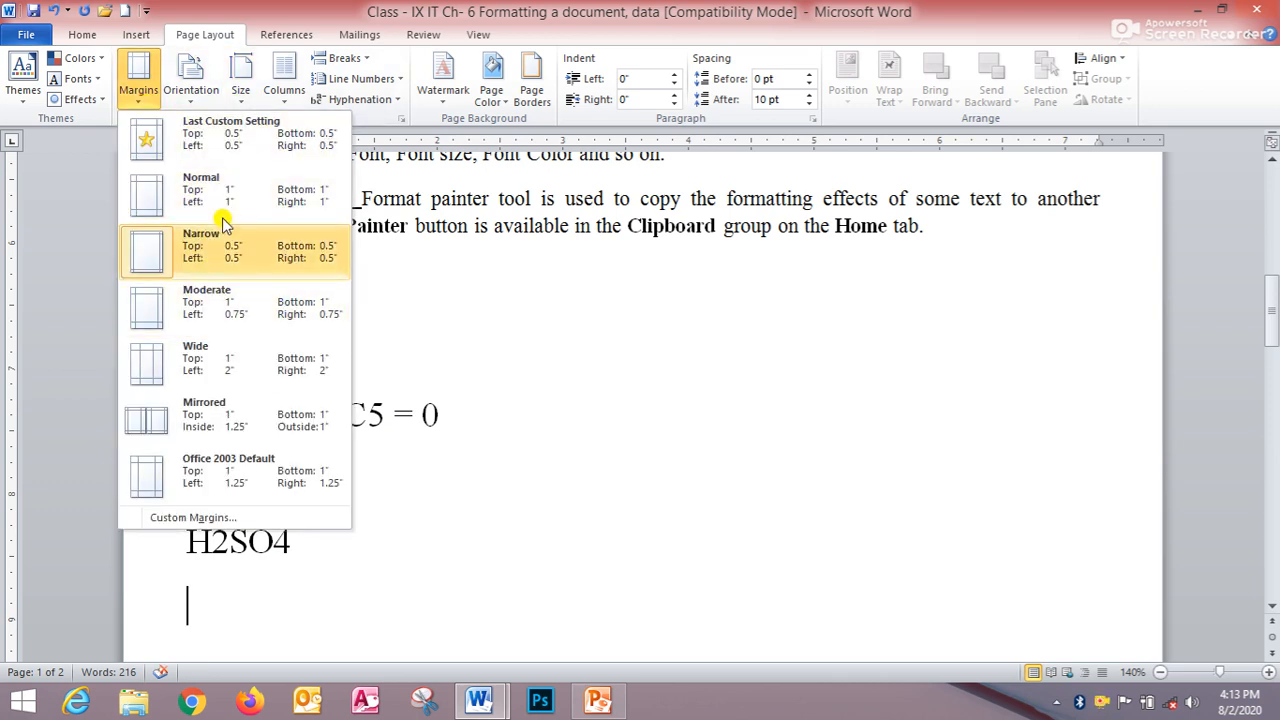
pyautogui.click(213, 410)
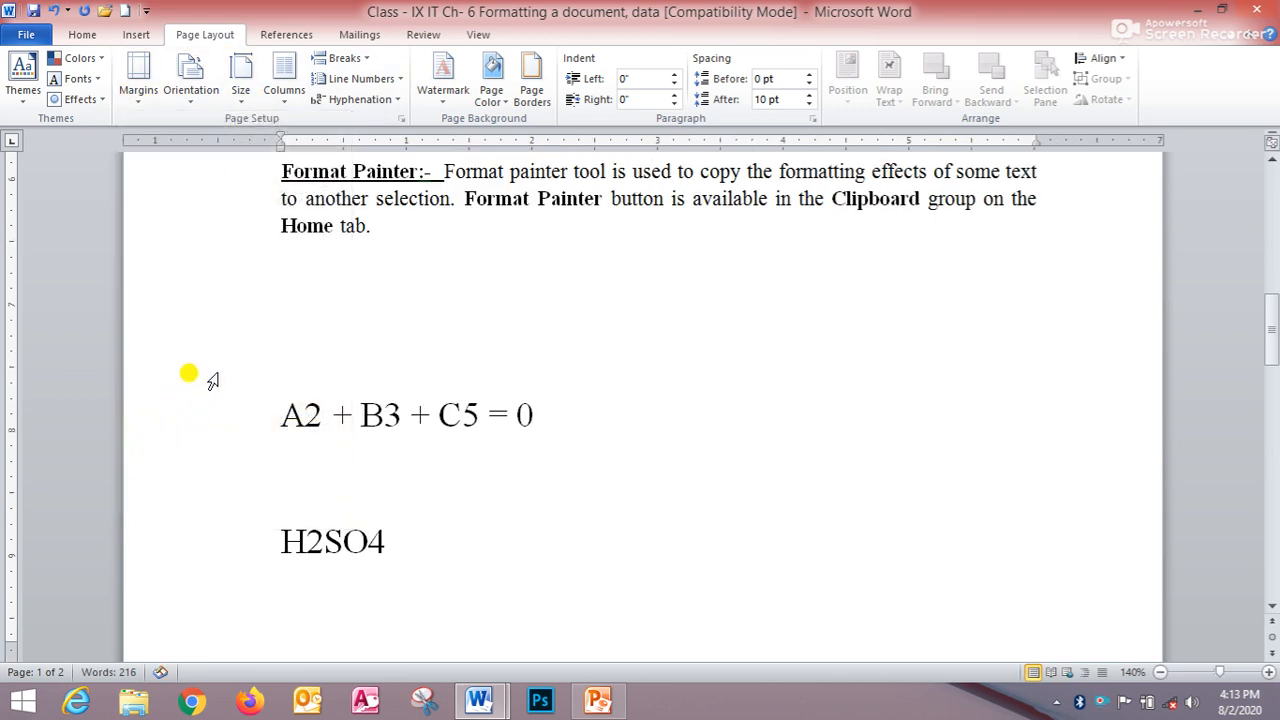
# - Open the custom margin settings and set the top margin to 0.5"
pyautogui.scroll(10, 268, 371)
pyautogui.click(138, 82)
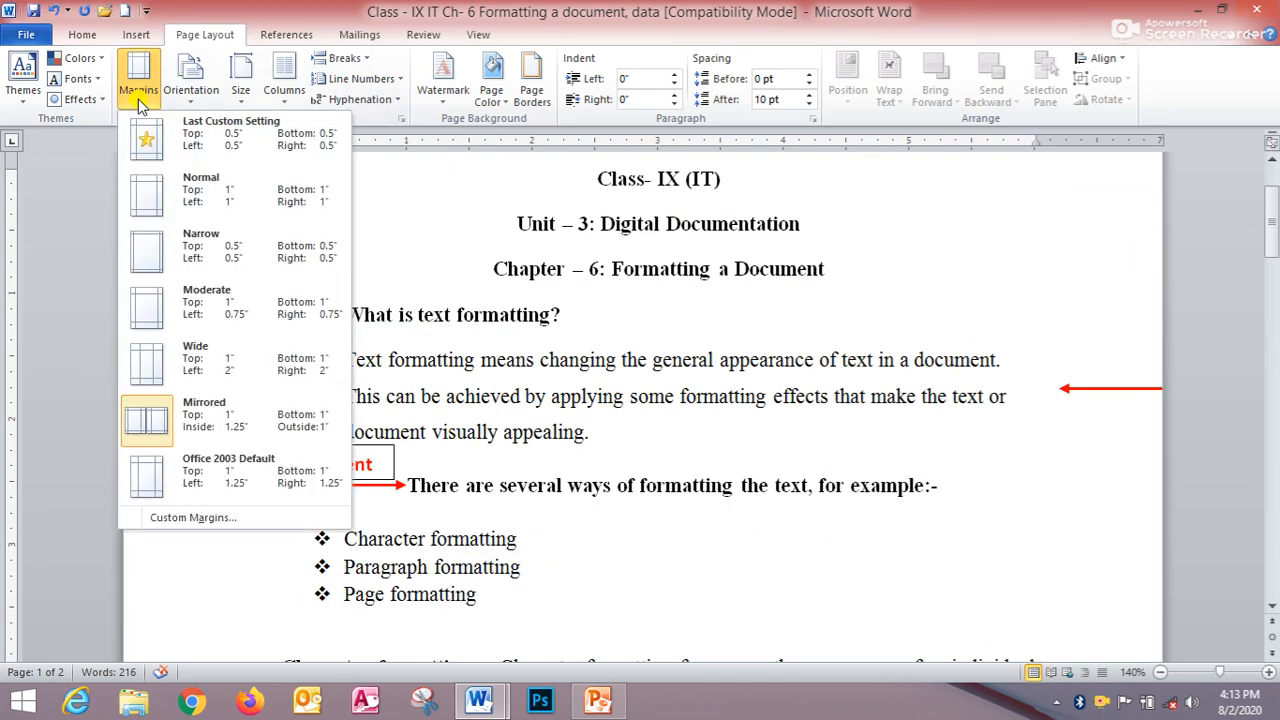
pyautogui.click(193, 518)
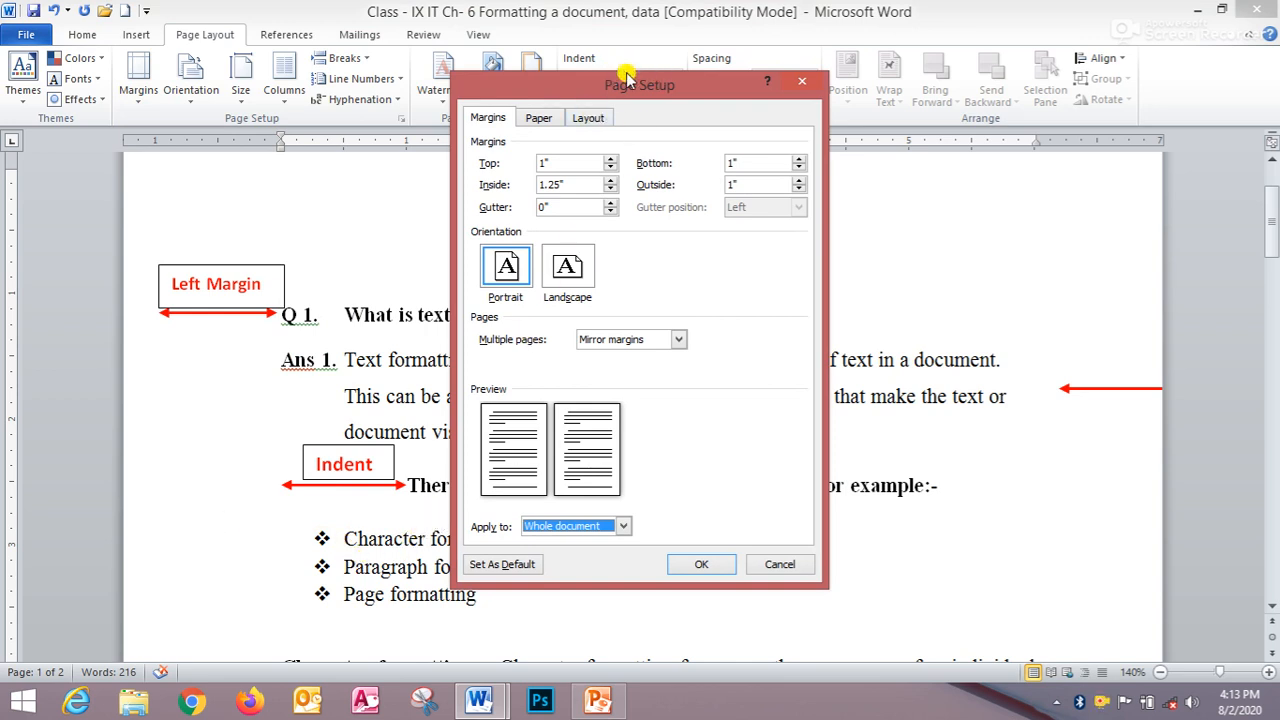
pyautogui.click(489, 120)
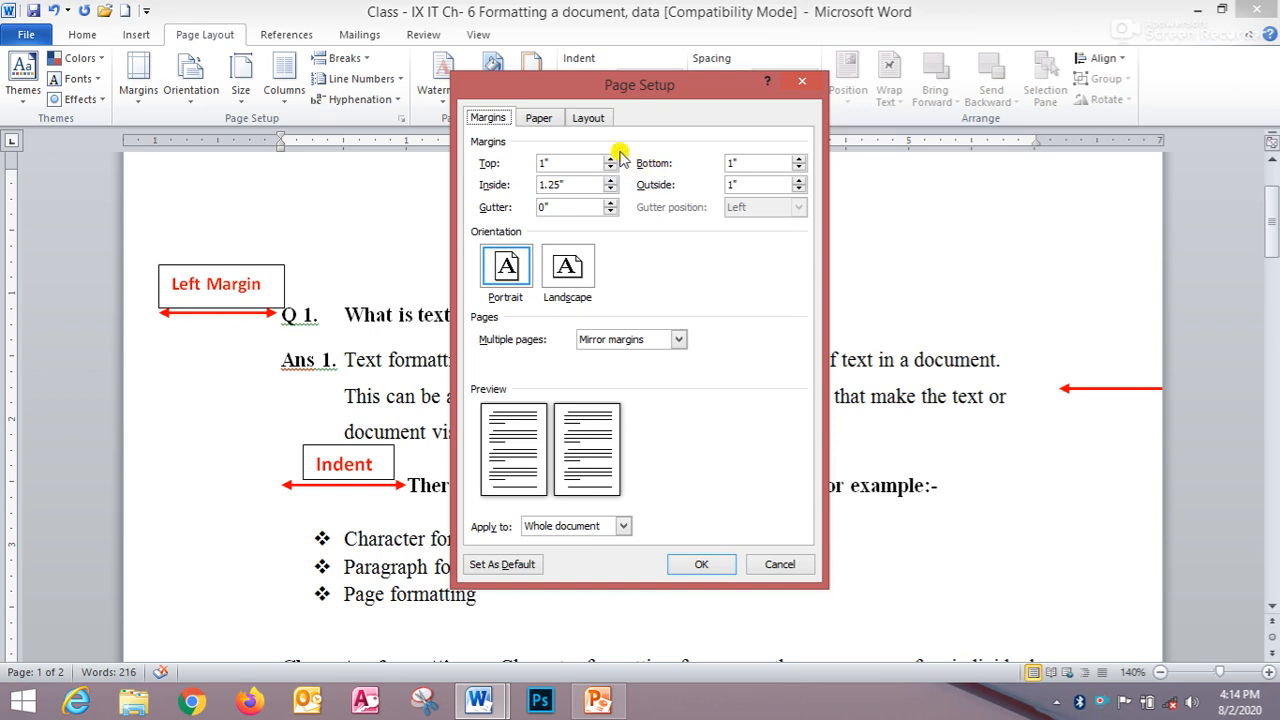
pyautogui.click(610, 158)
pyautogui.click(610, 158)
pyautogui.click(610, 158)
pyautogui.click(610, 158)
pyautogui.click(610, 158)
pyautogui.click(610, 158)
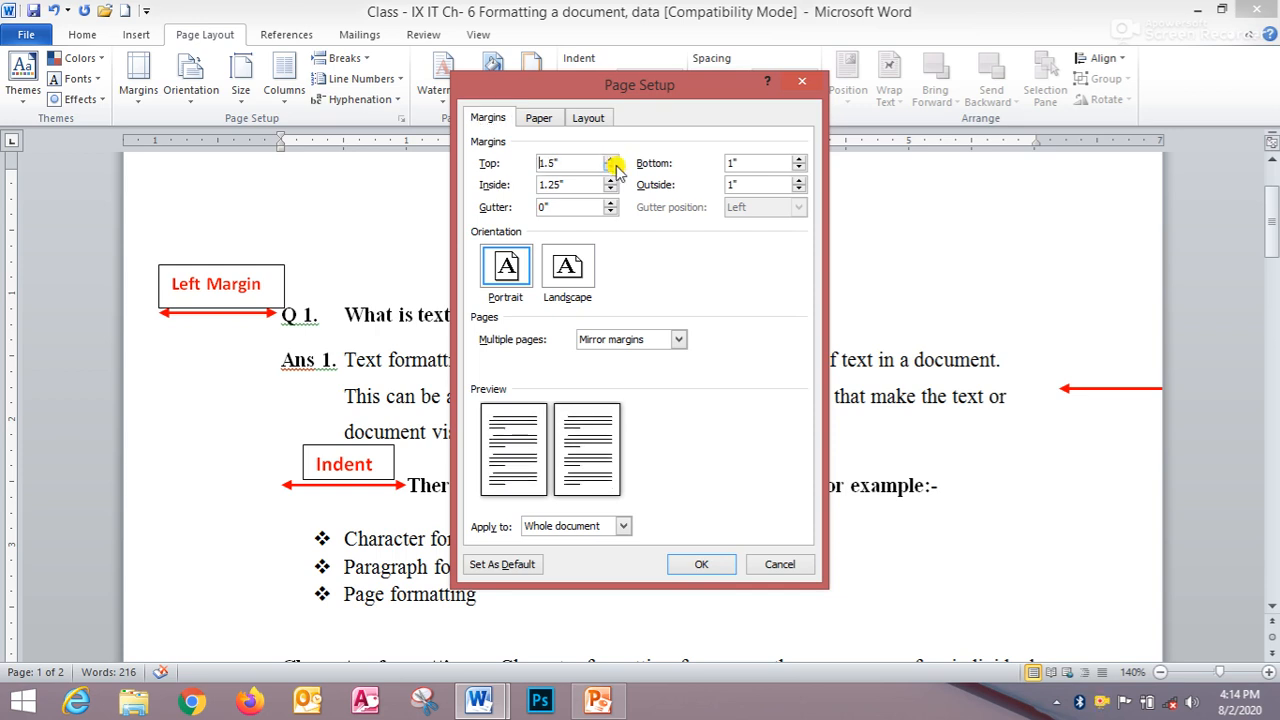
pyautogui.click(610, 167)
pyautogui.click(610, 167)
pyautogui.click(610, 167)
pyautogui.click(610, 167)
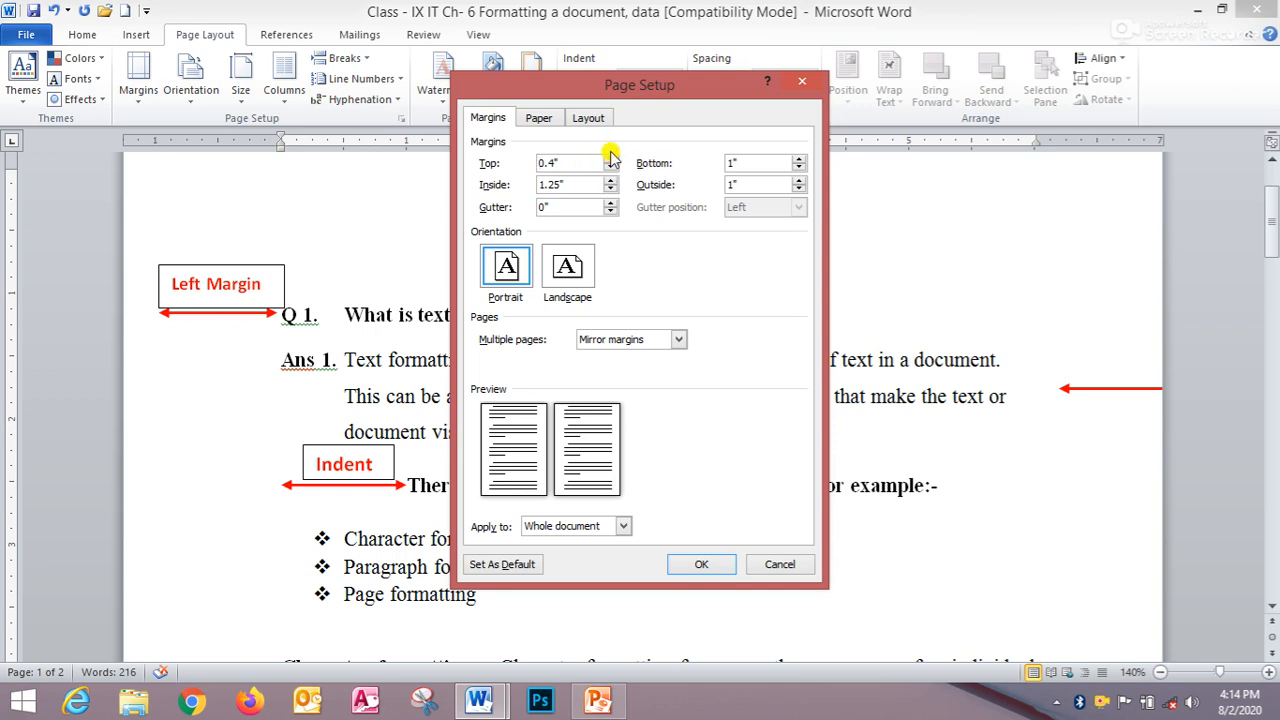
pyautogui.click(610, 158)
# - Set the bottom margin to 0.8" and apply the page setup
pyautogui.click(799, 168)
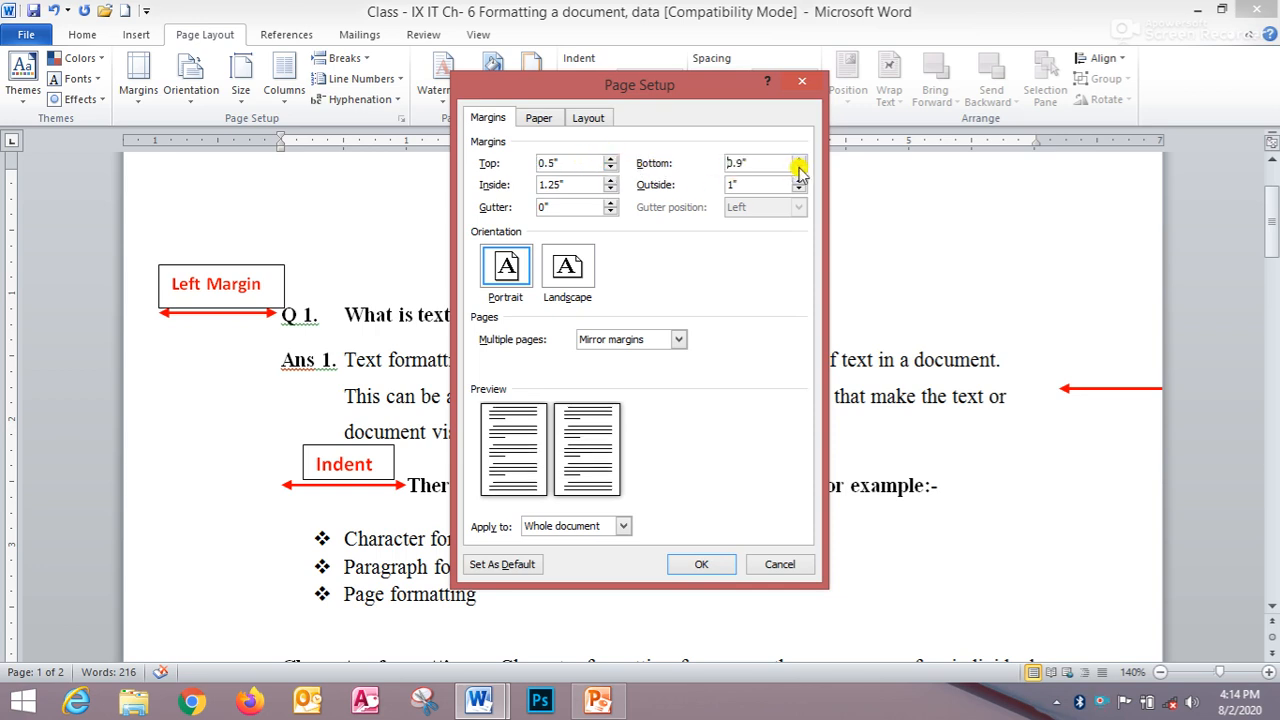
pyautogui.click(799, 168)
pyautogui.click(799, 168)
pyautogui.click(799, 168)
pyautogui.click(803, 158)
pyautogui.click(803, 158)
pyautogui.click(700, 564)
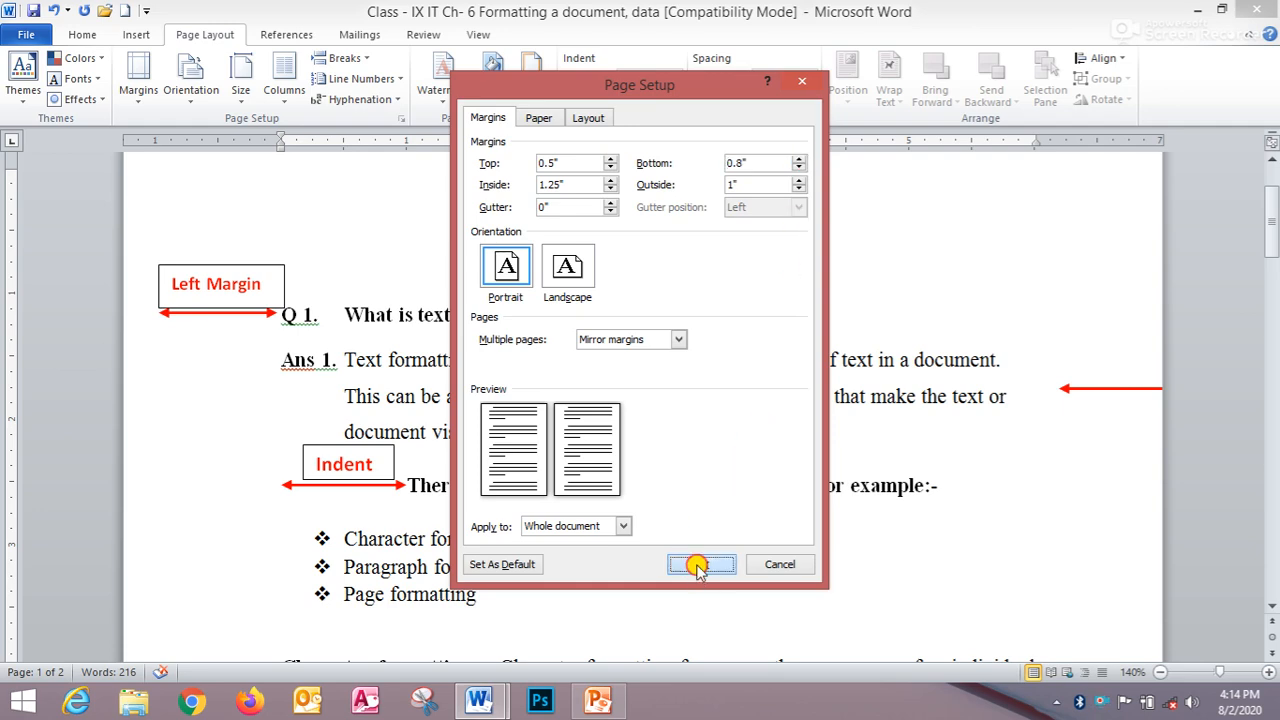
pyautogui.scroll(8, 651, 471)
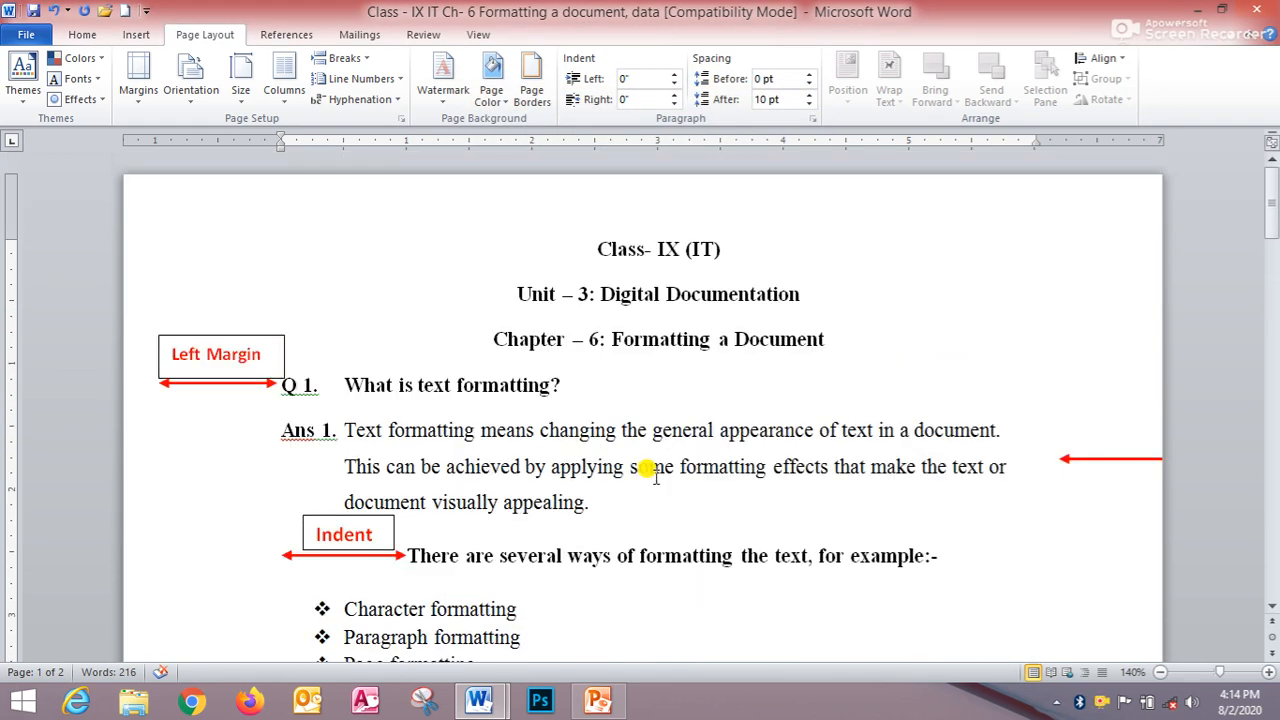
# - Undo the last page margin change in the document
pyautogui.click(661, 430)
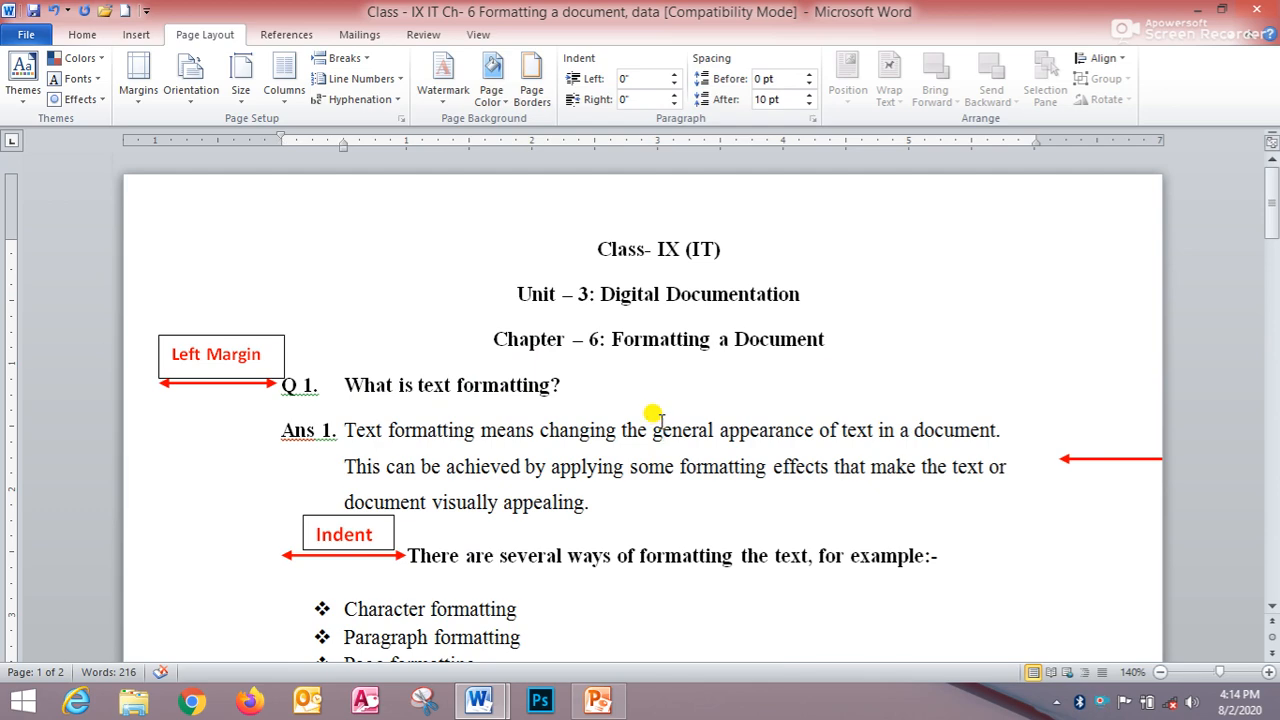
pyautogui.hotkey('ctrl', 'End')
pyautogui.scroll(8, 651, 414)
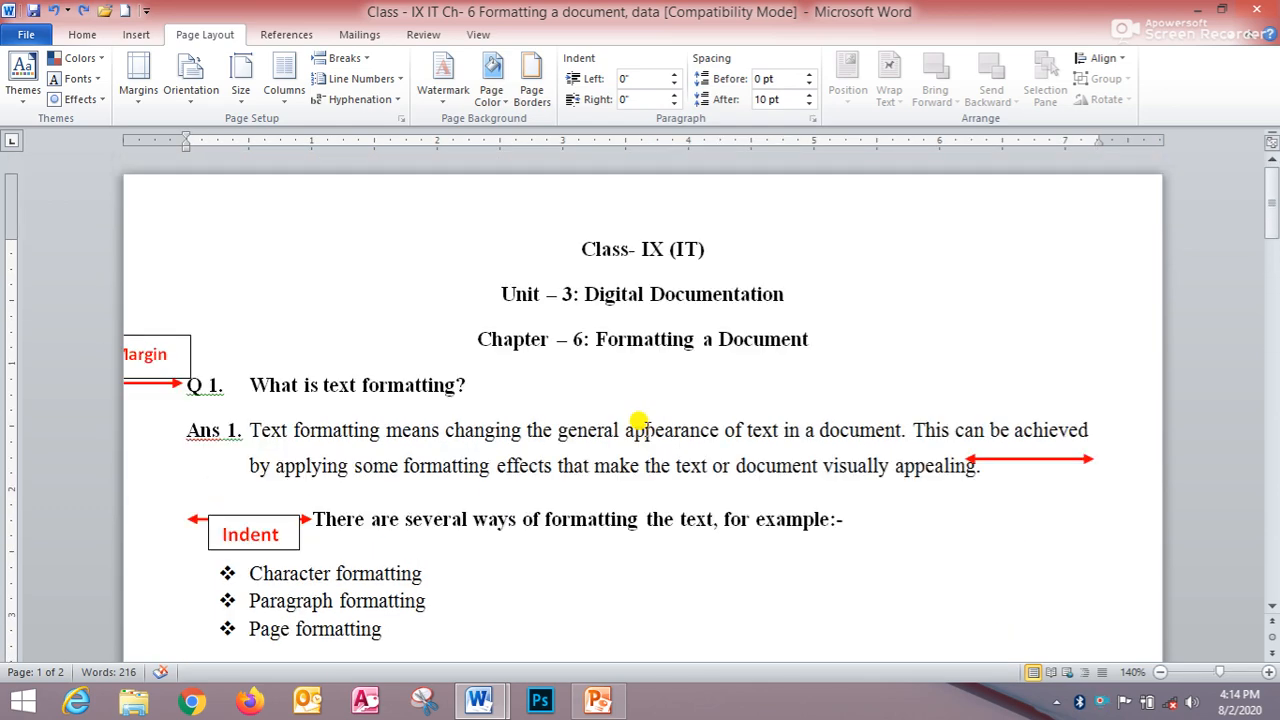
pyautogui.hotkey('ctrl', 'z')
# - Examine the left margin and the indent marked on the first page
pyautogui.scroll(7, 649, 430)
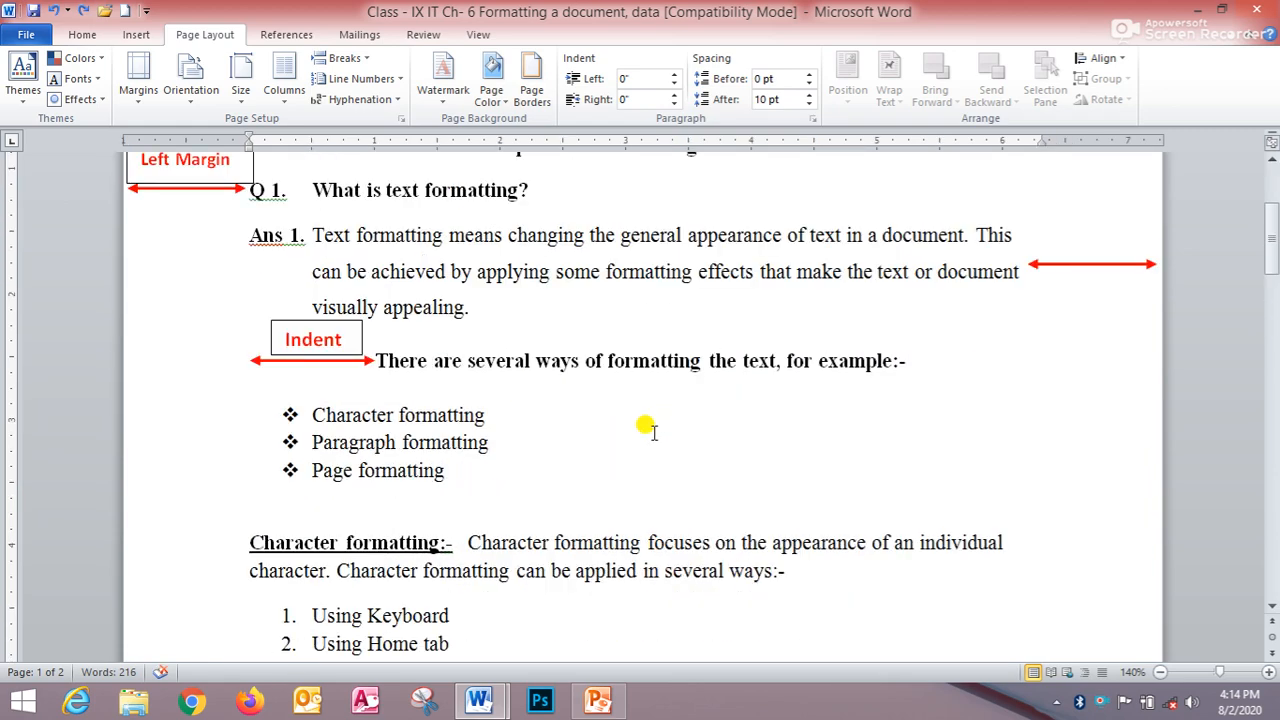
pyautogui.scroll(2, 652, 430)
pyautogui.click(660, 513)
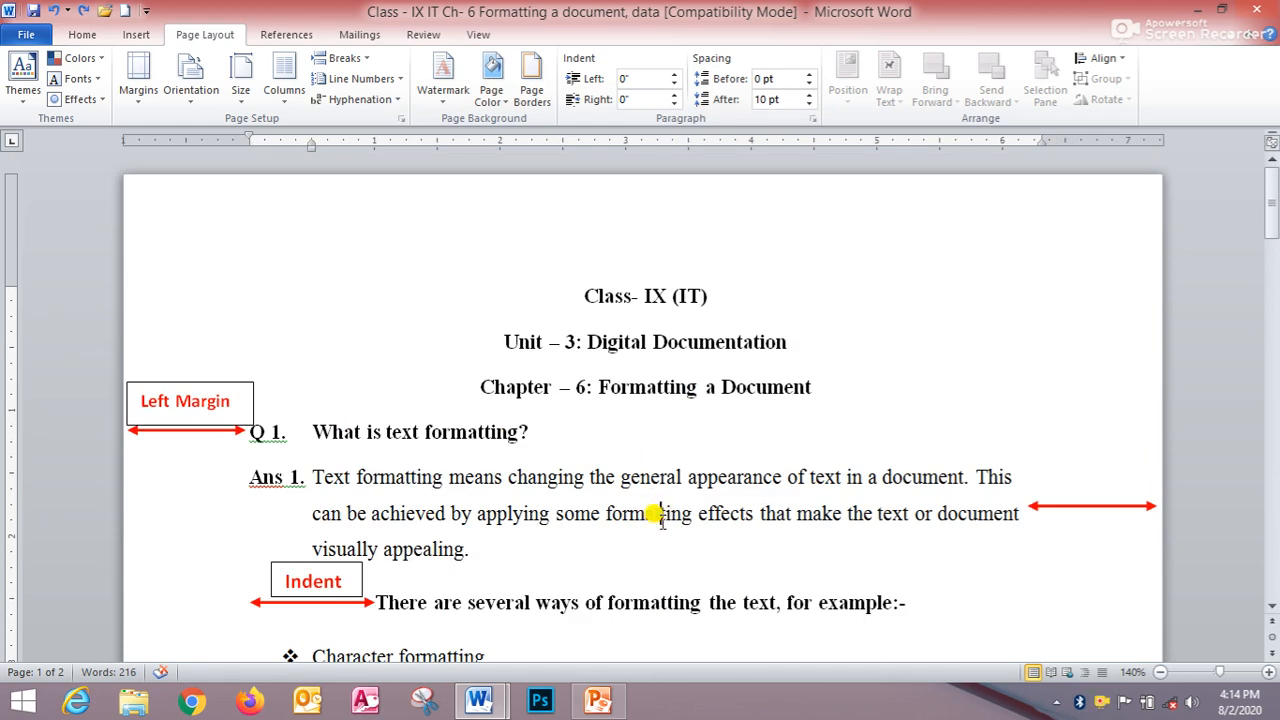
pyautogui.scroll(-1, 668, 507)
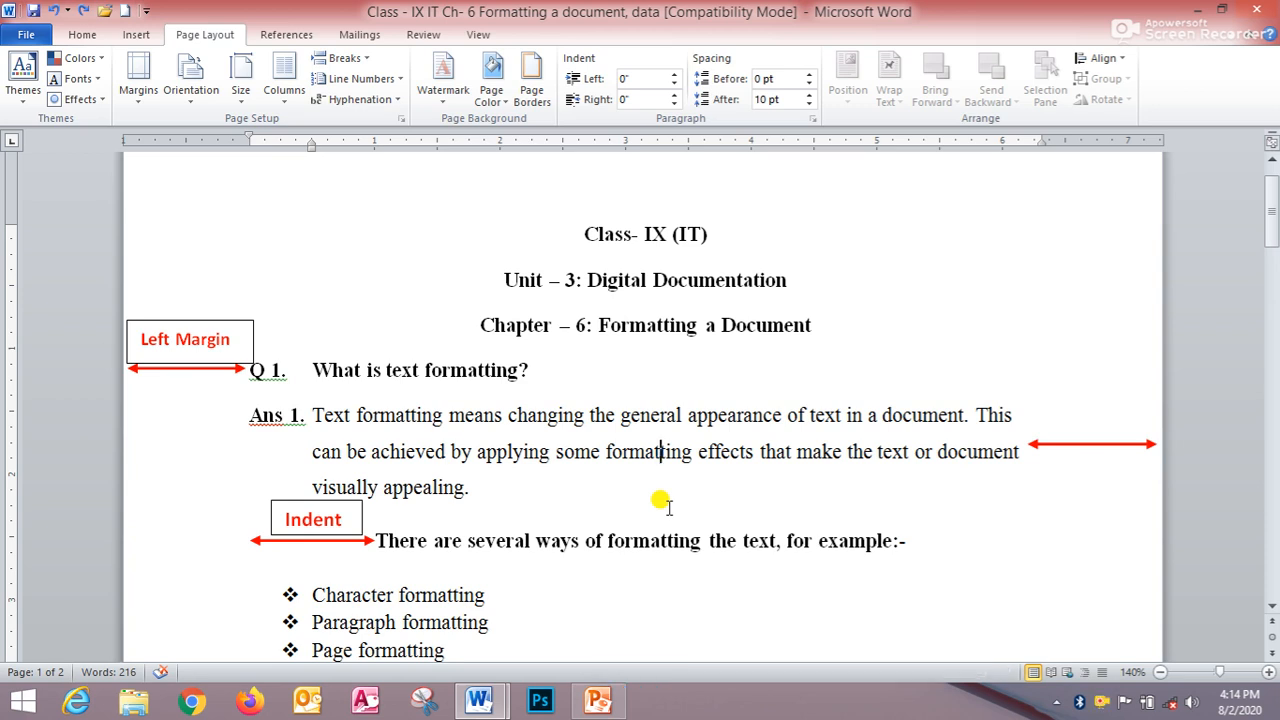
pyautogui.click(248, 369)
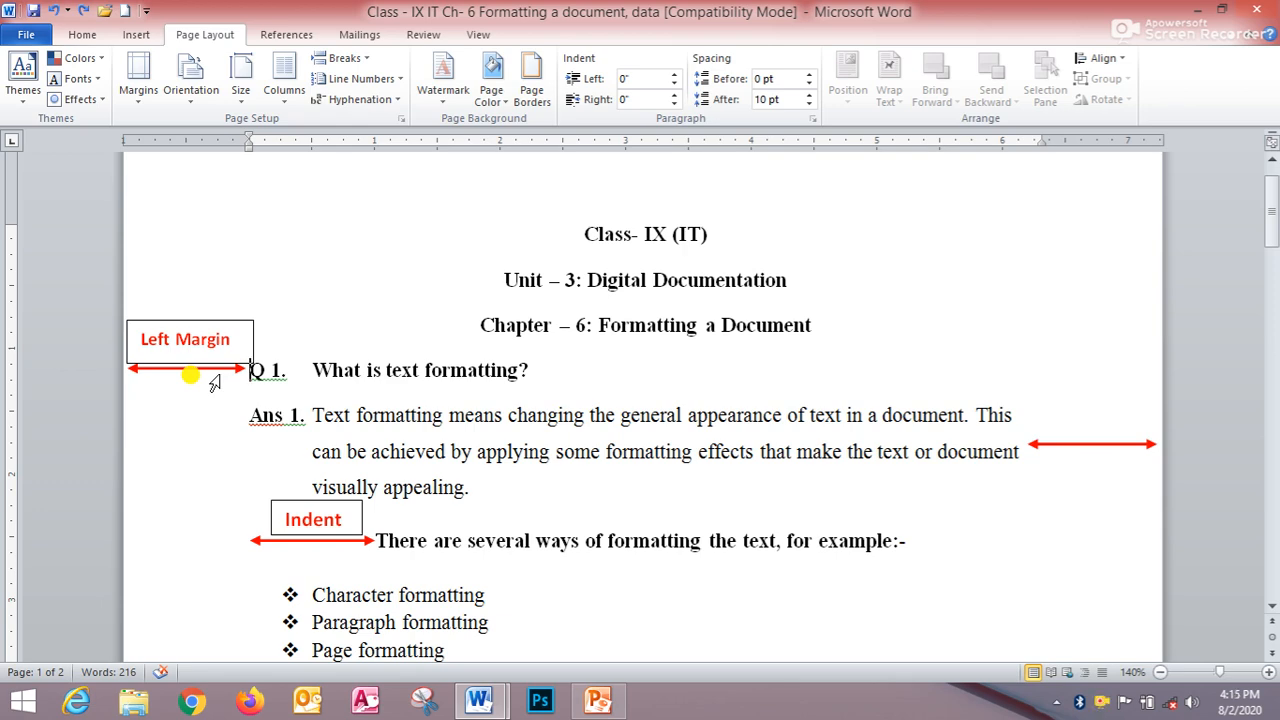
pyautogui.scroll(-1, 272, 455)
pyautogui.scroll(-1, 272, 455)
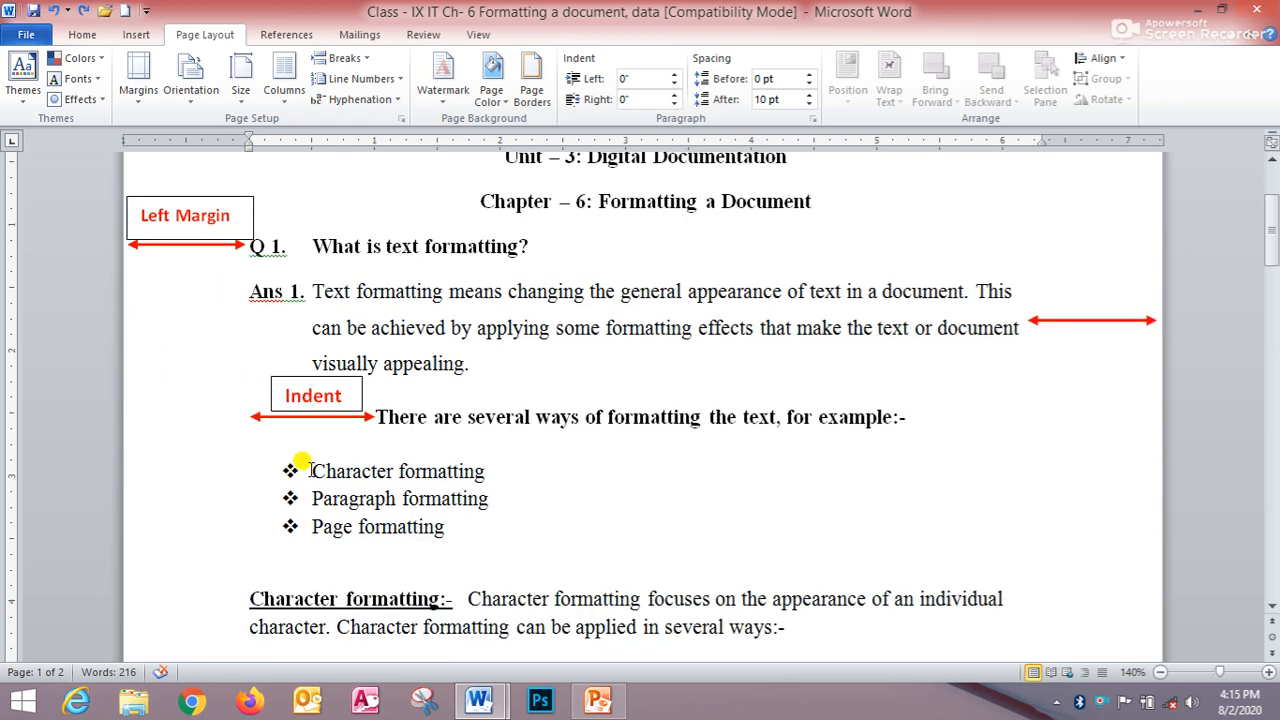
# - Switch to the PowerPoint slide explaining margins and indents
pyautogui.click(600, 703)
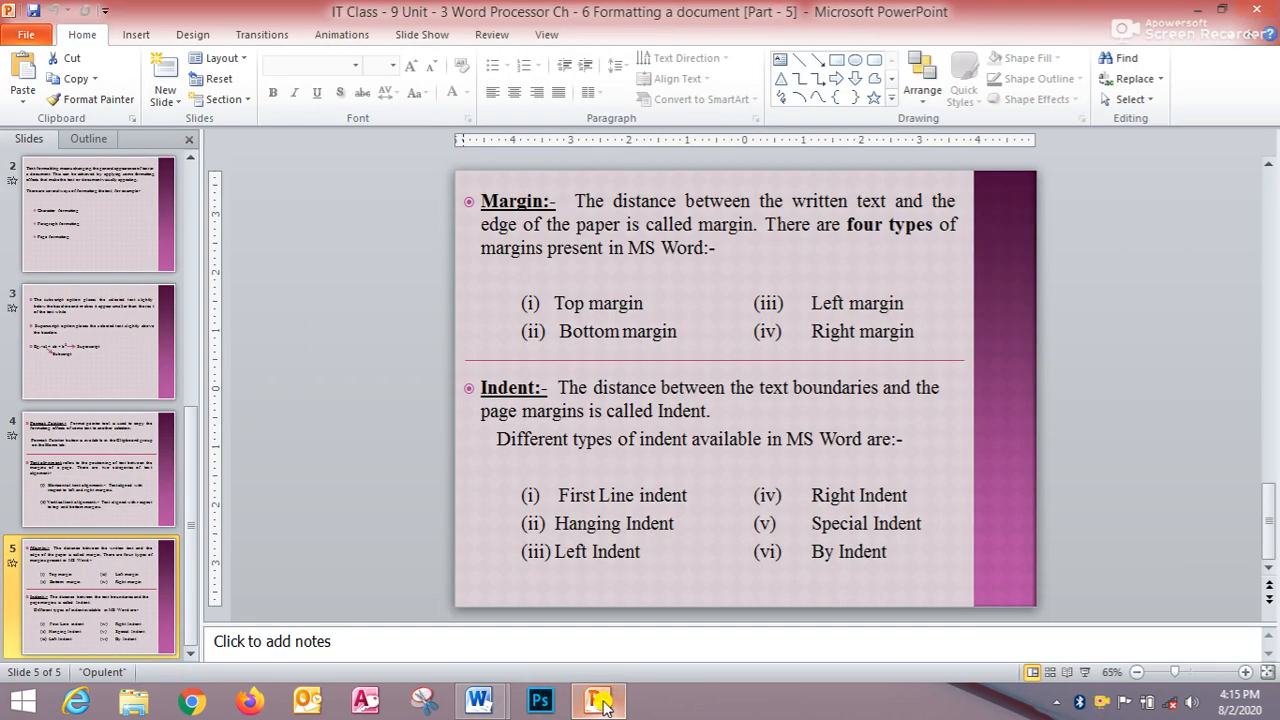
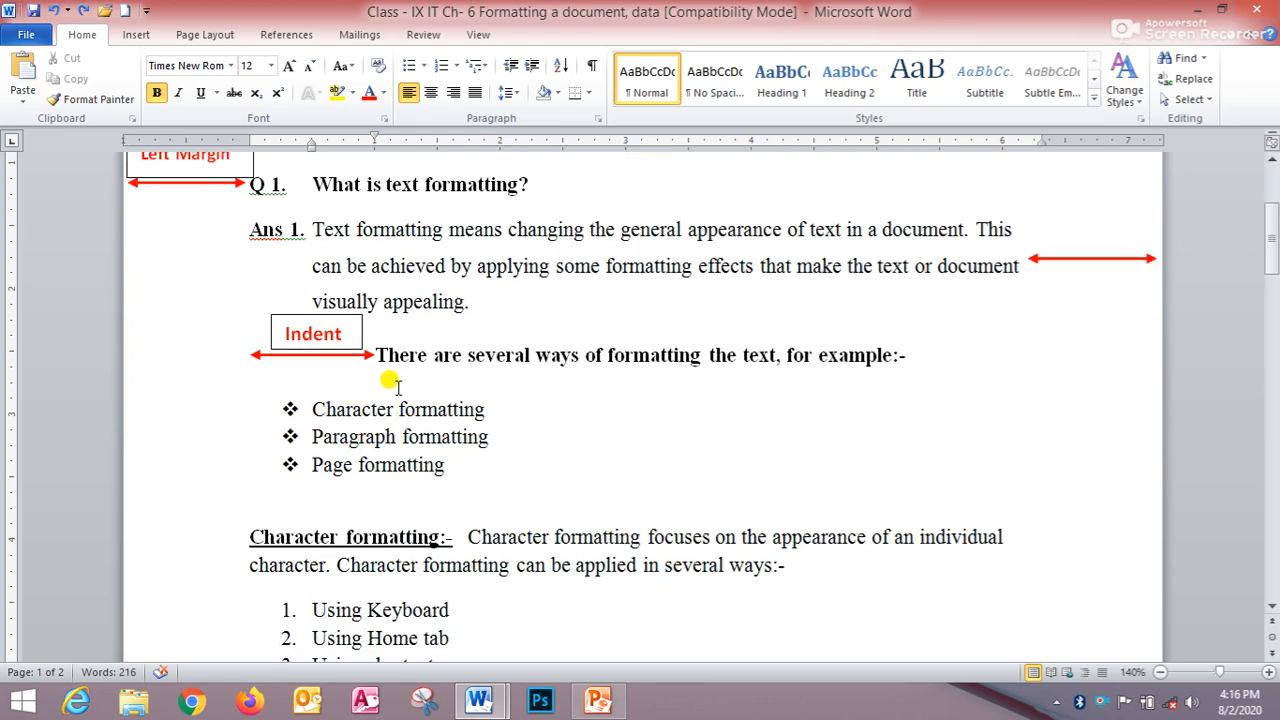
# - Examine the left margin marker on the ruler and the start of the indented line
pyautogui.scroll(1, 394, 382)
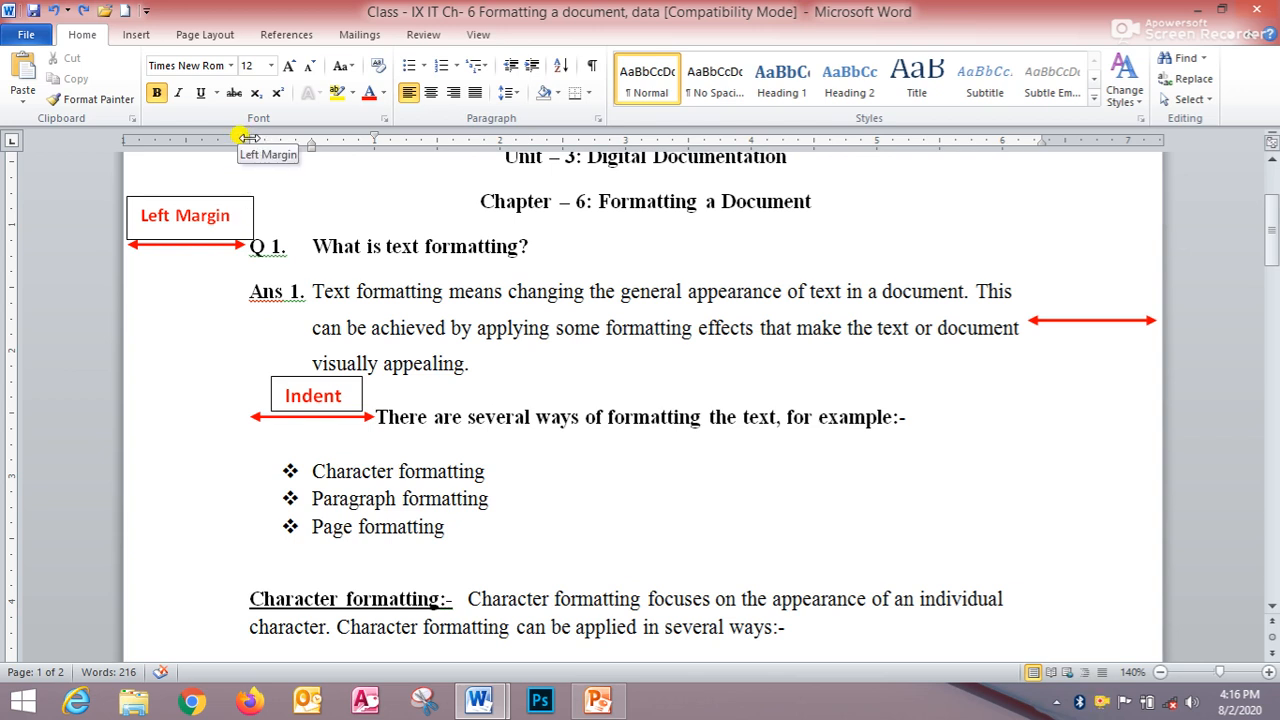
pyautogui.moveTo(243, 137); pyautogui.dragTo(249, 138)
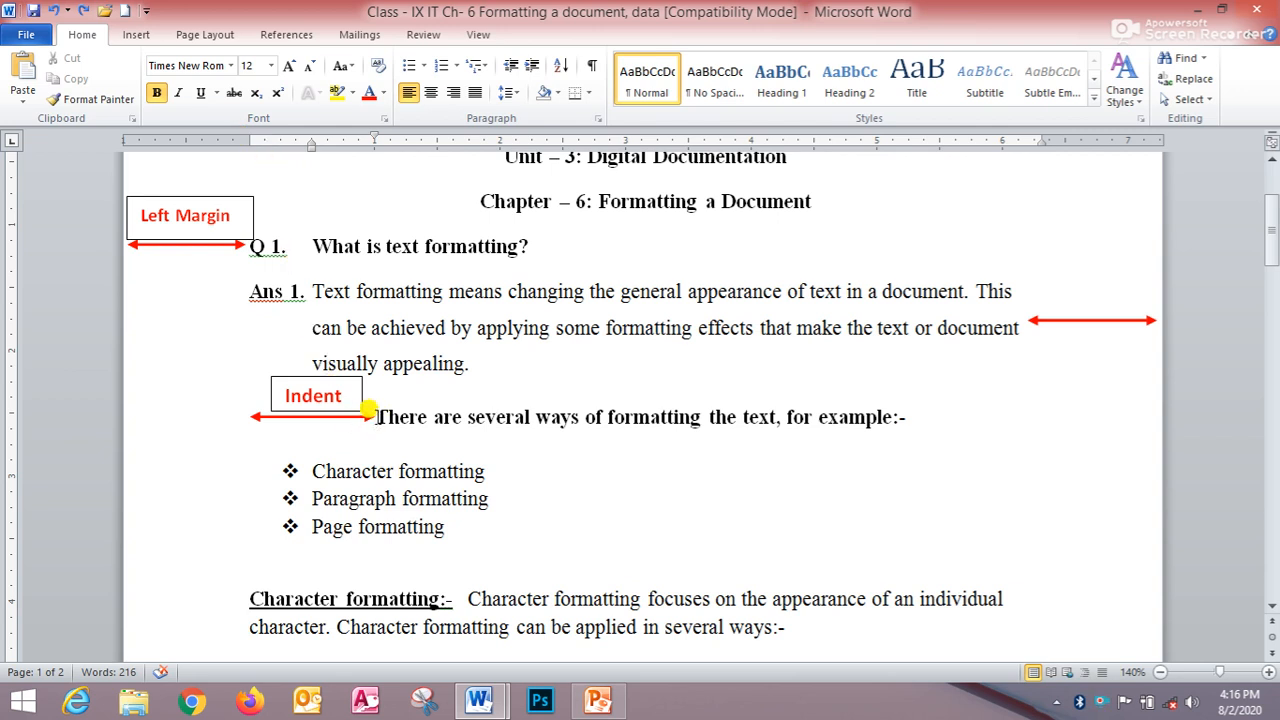
pyautogui.click(378, 417)
pyautogui.moveTo(245, 140); pyautogui.dragTo(243, 137)
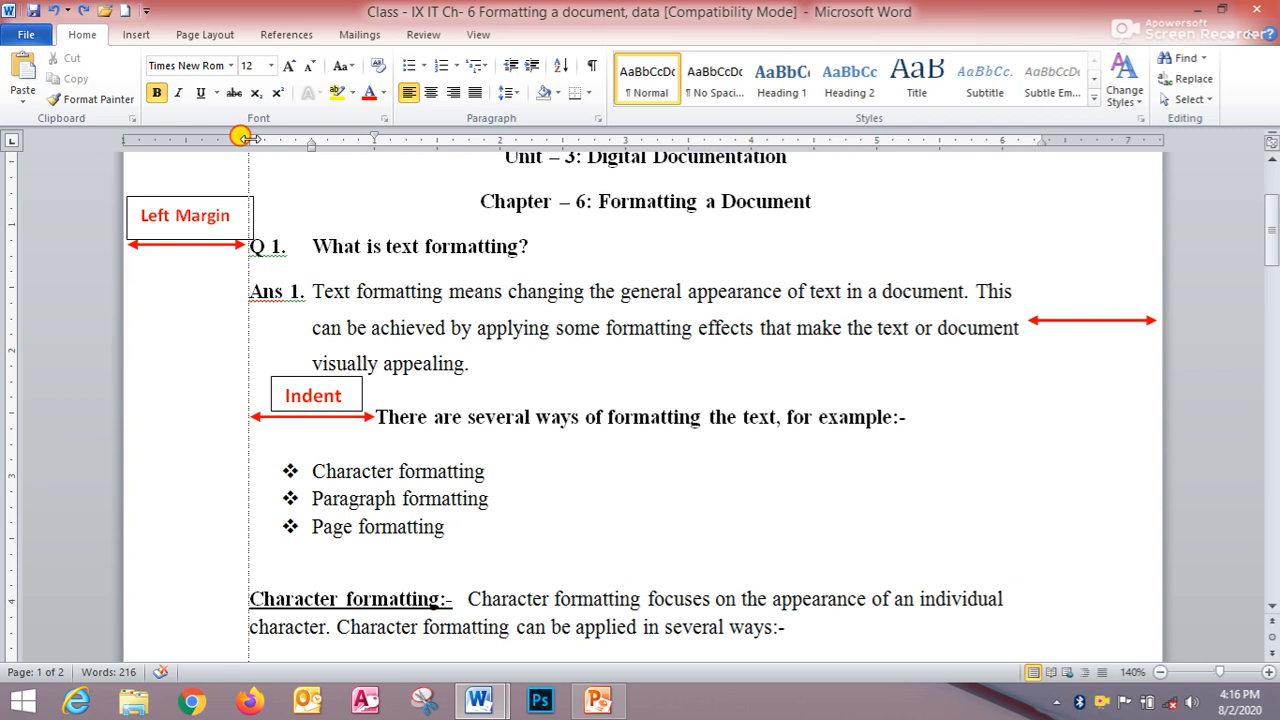
pyautogui.moveTo(250, 139); pyautogui.dragTo(249, 139)
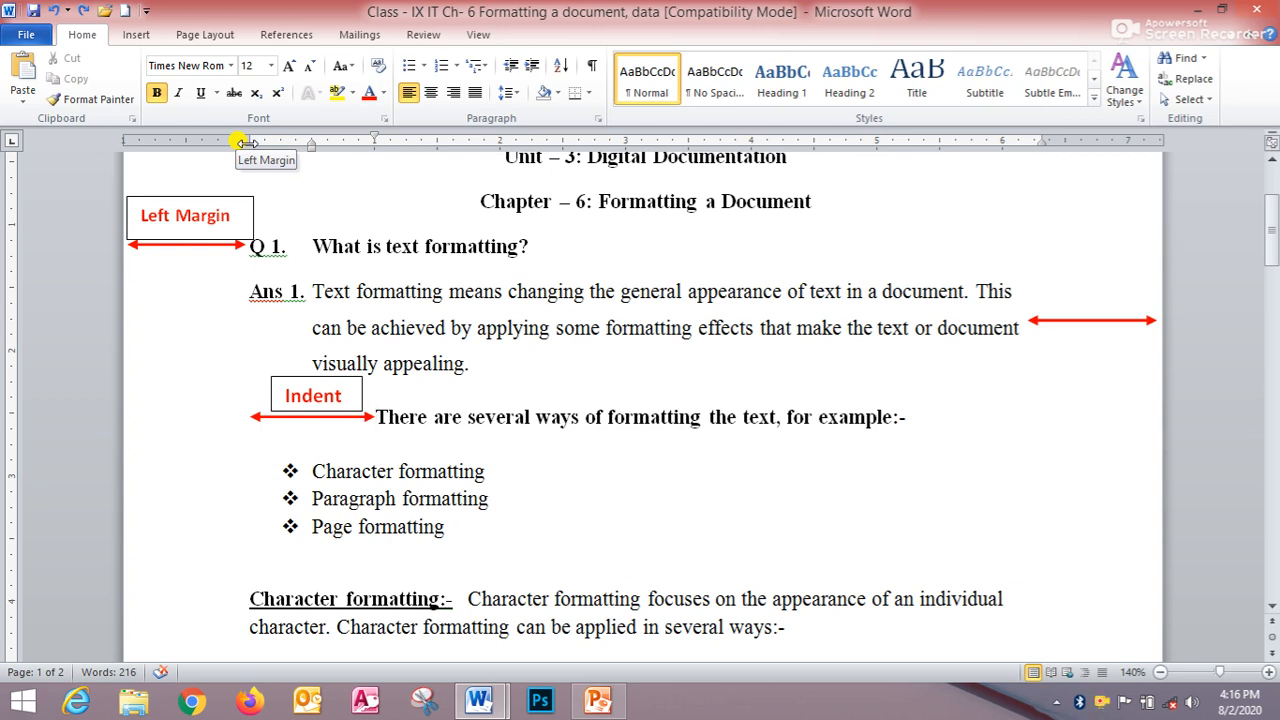
pyautogui.click(377, 416)
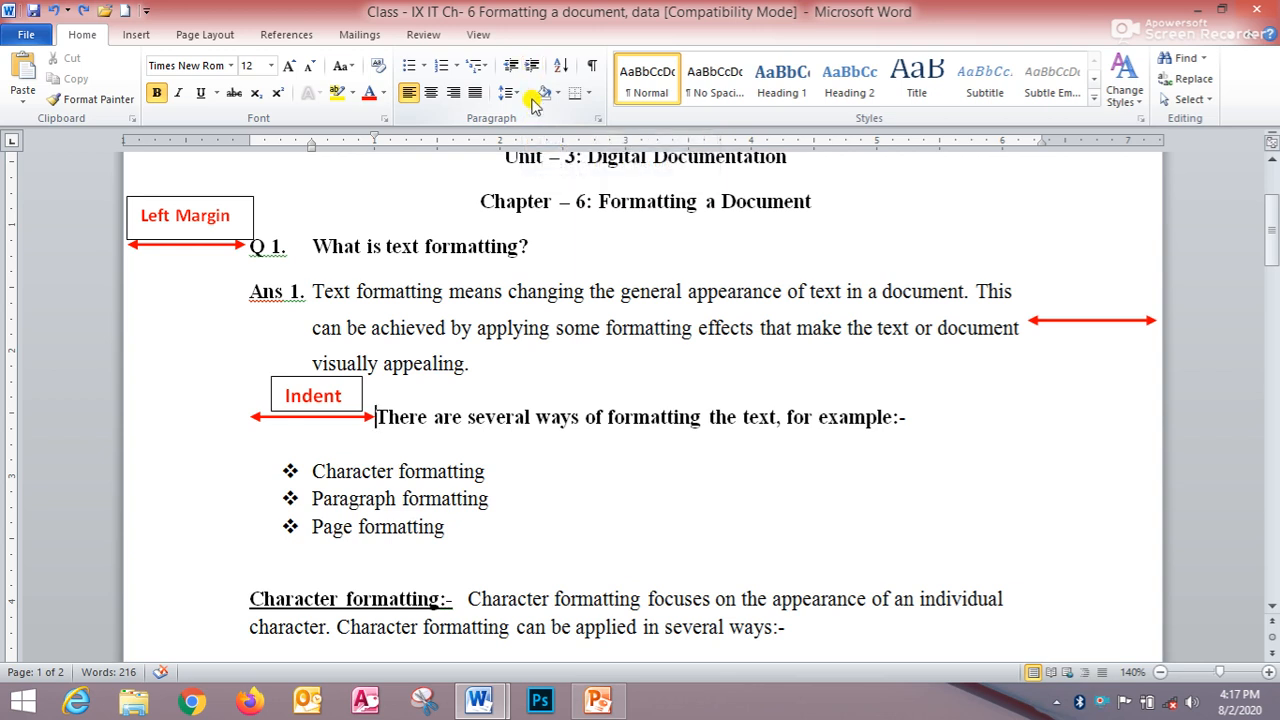
# - Select the line 'There are several ways of formatting the text' and increase its indent three times
pyautogui.moveTo(380, 418); pyautogui.dragTo(910, 420)
pyautogui.moveTo(378, 400); pyautogui.dragTo(886, 417)
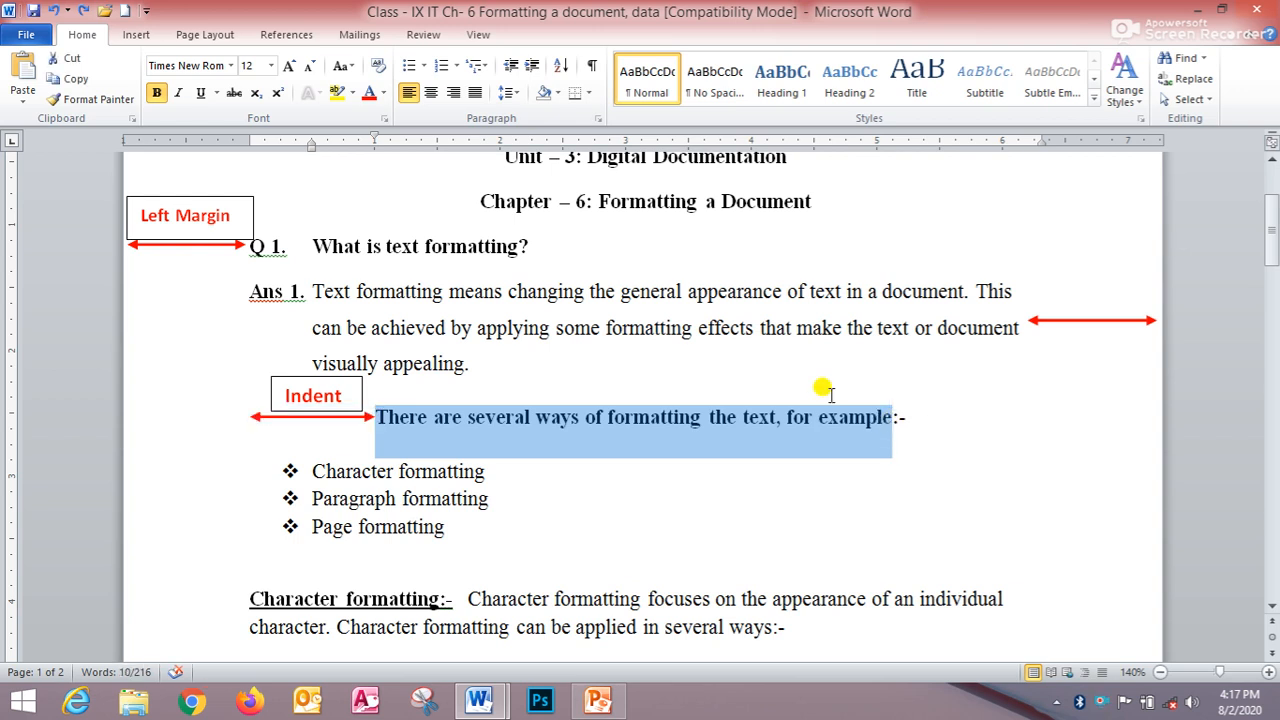
pyautogui.click(529, 68)
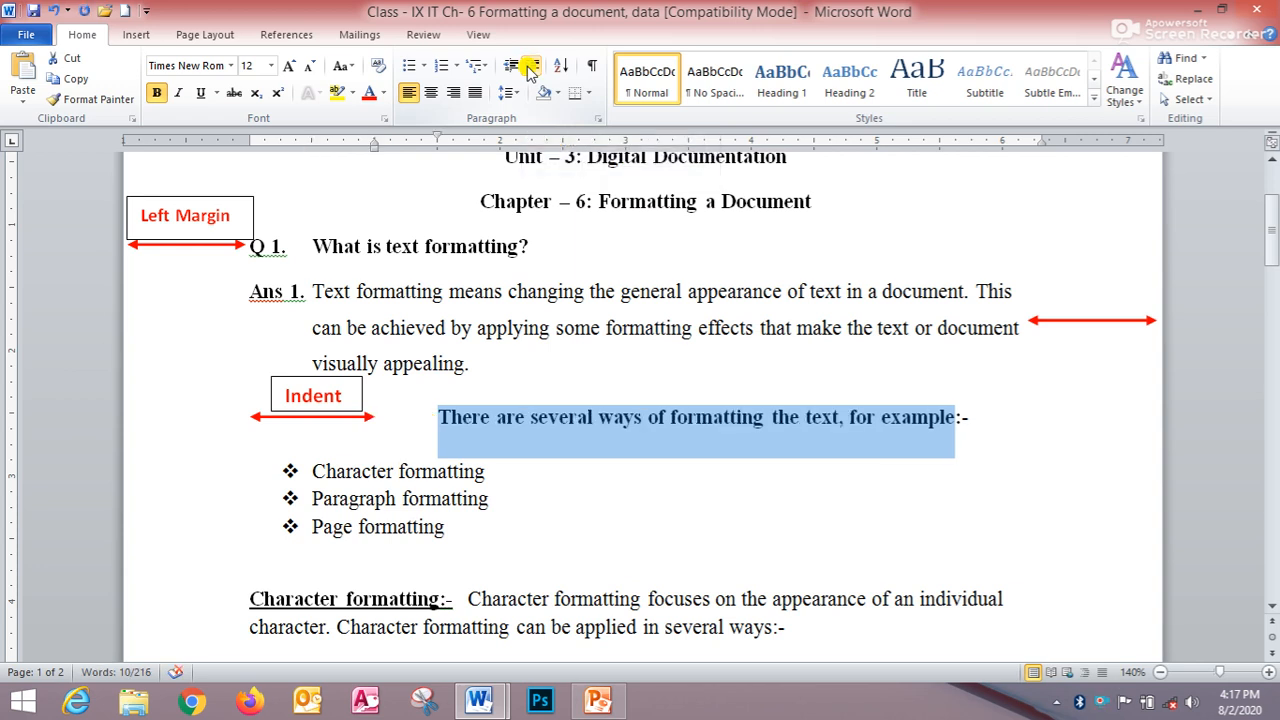
pyautogui.click(529, 68)
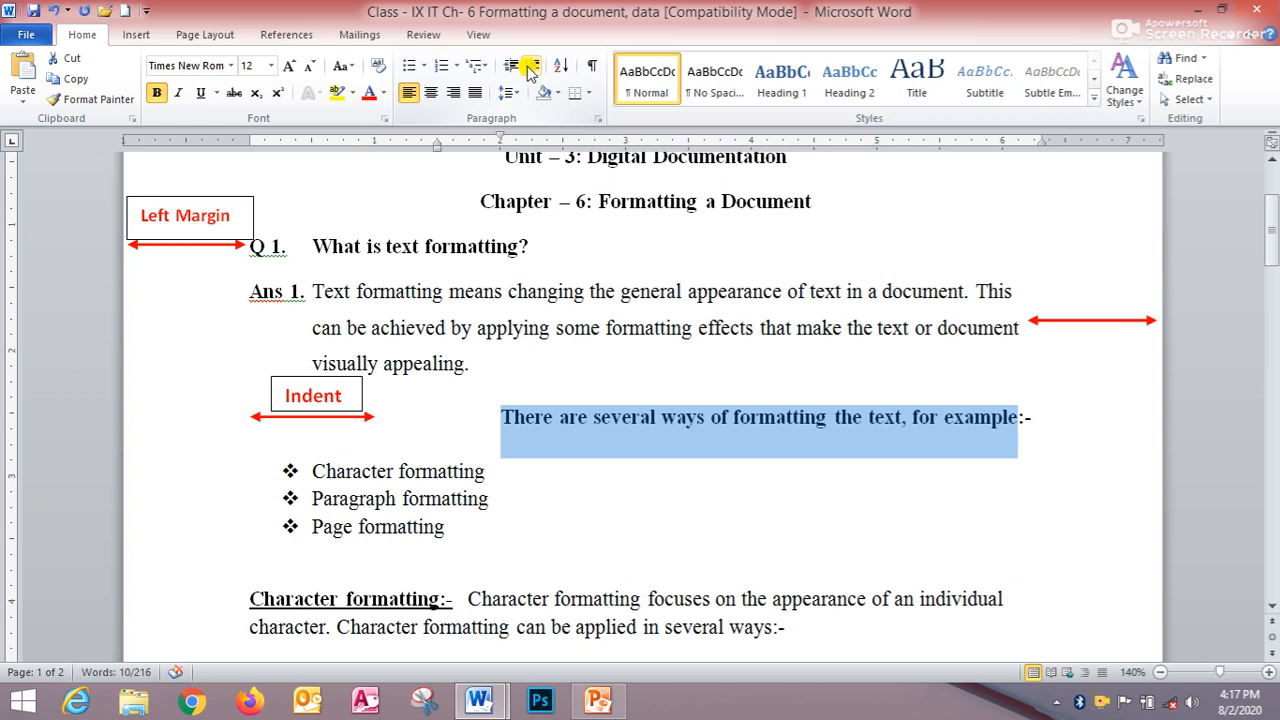
pyautogui.click(529, 68)
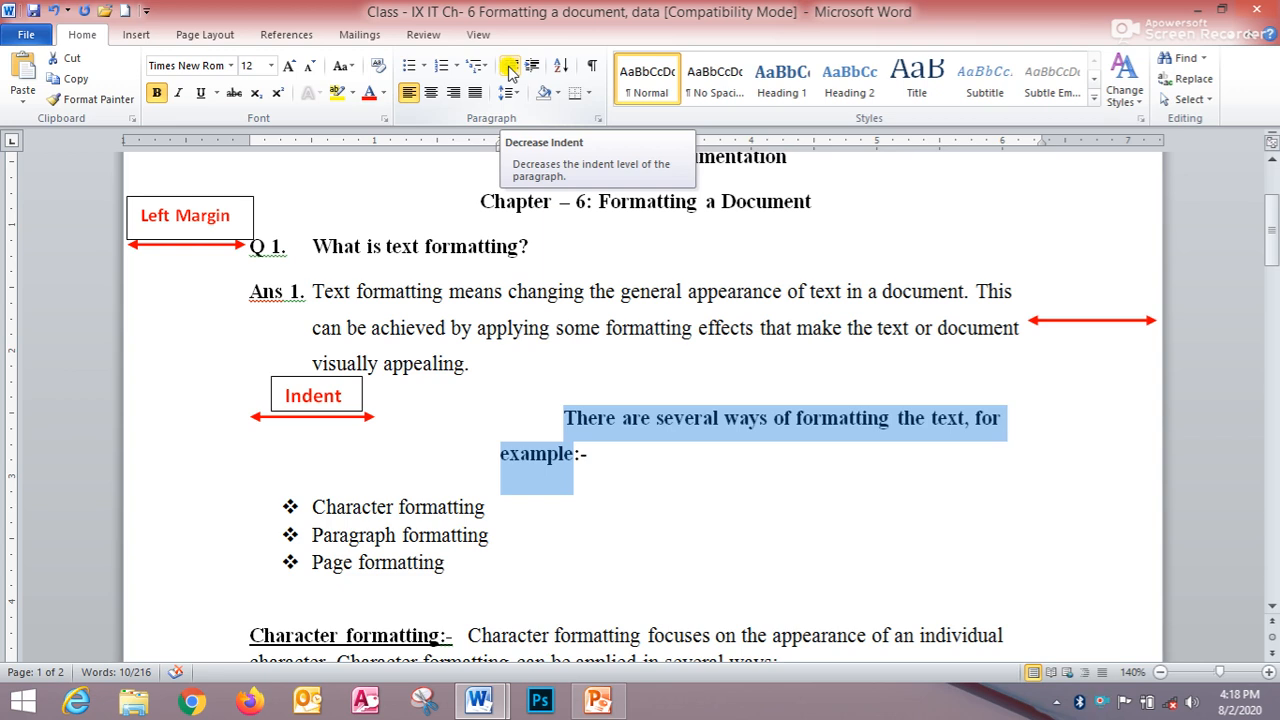
# - Decrease the selected line's indent three times
pyautogui.click(509, 70)
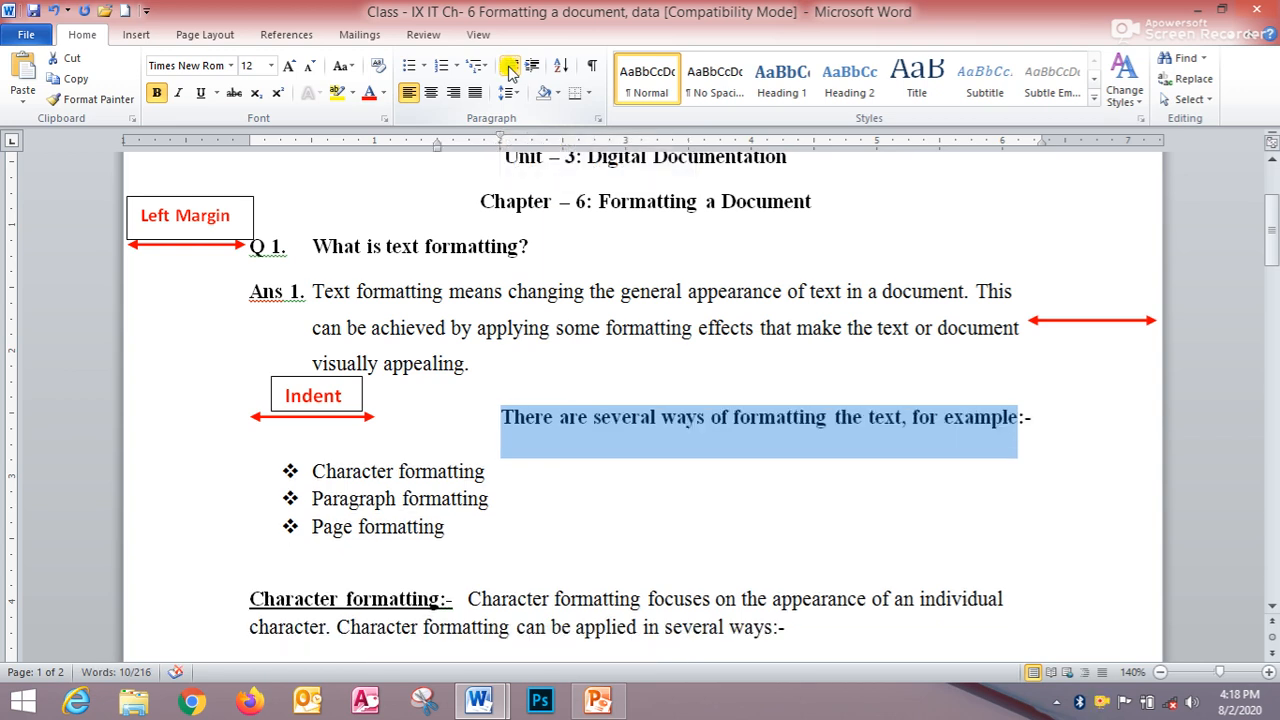
pyautogui.click(509, 70)
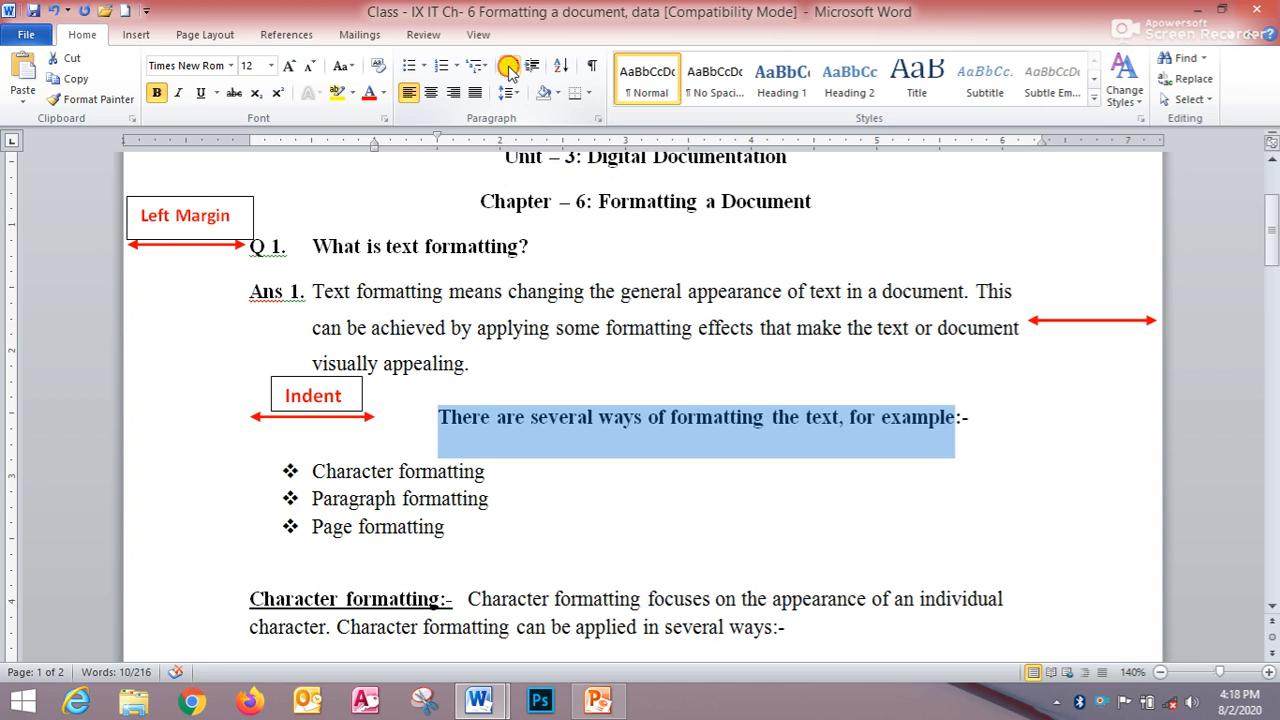
pyautogui.click(509, 70)
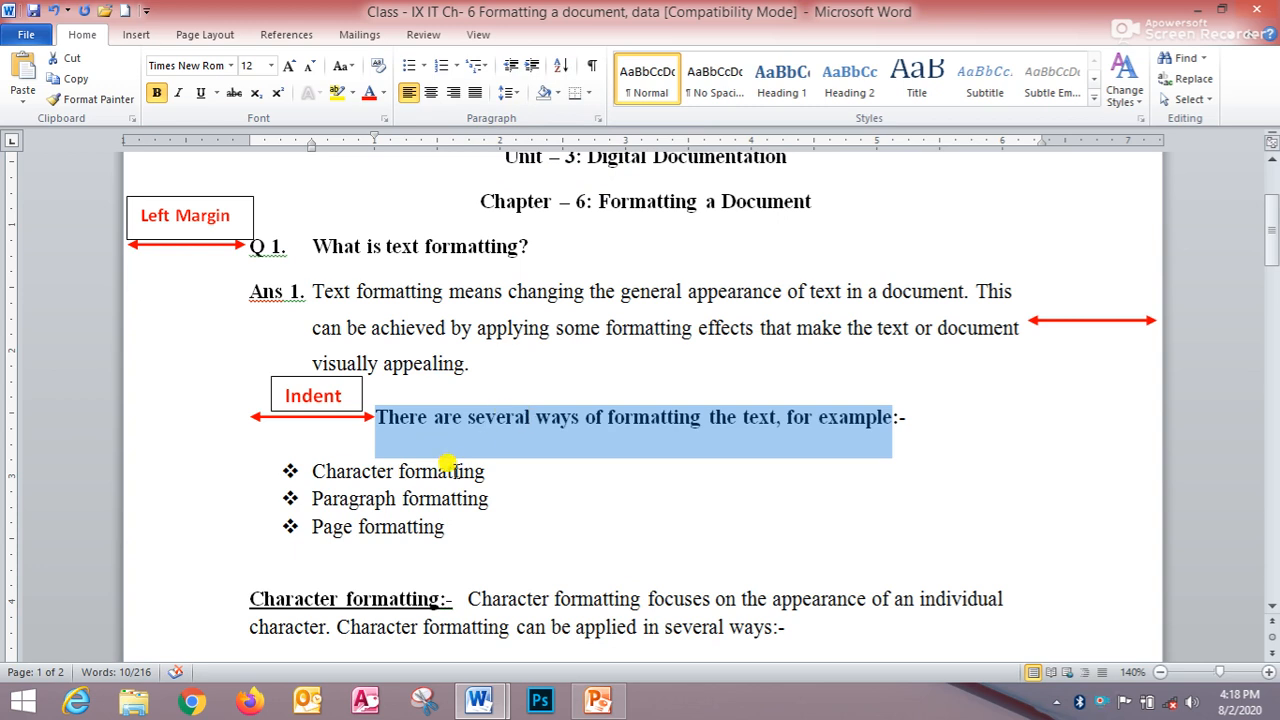
# - Switch to the 'Fundamentals of computer' document and select the paragraph beginning 'As it is not easy'
pyautogui.scroll(3, 507, 486)
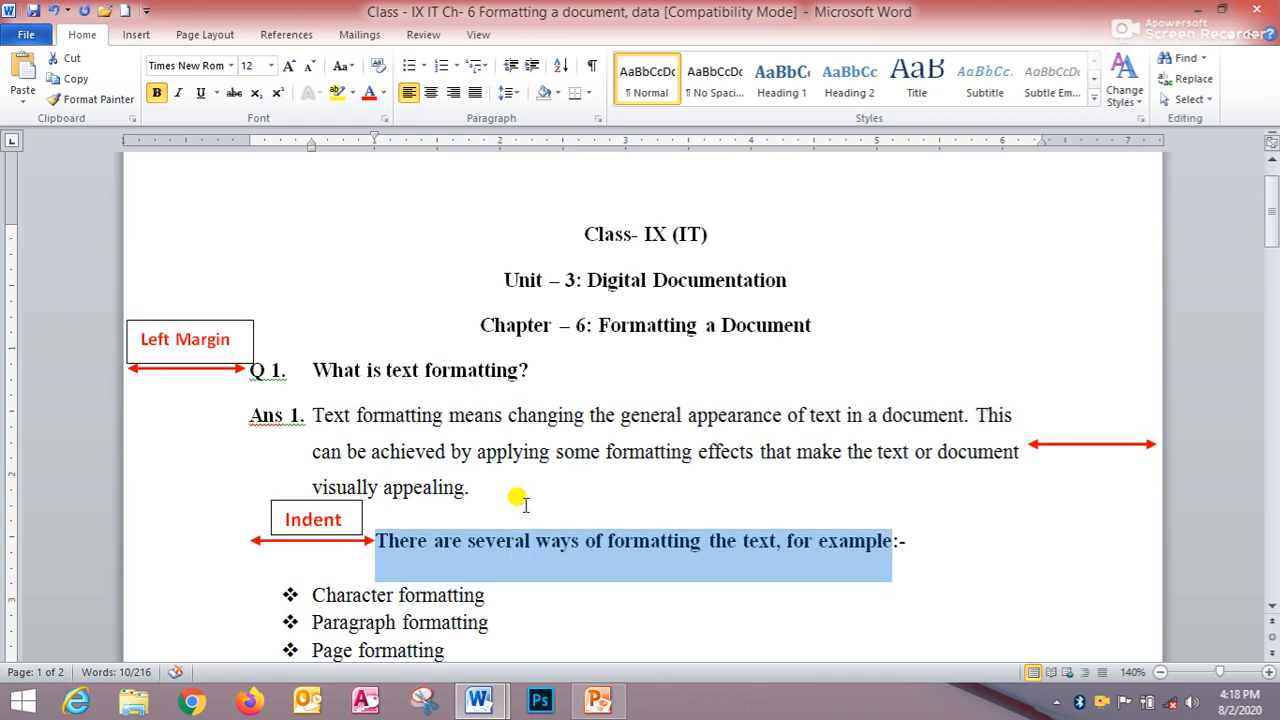
pyautogui.click(477, 706)
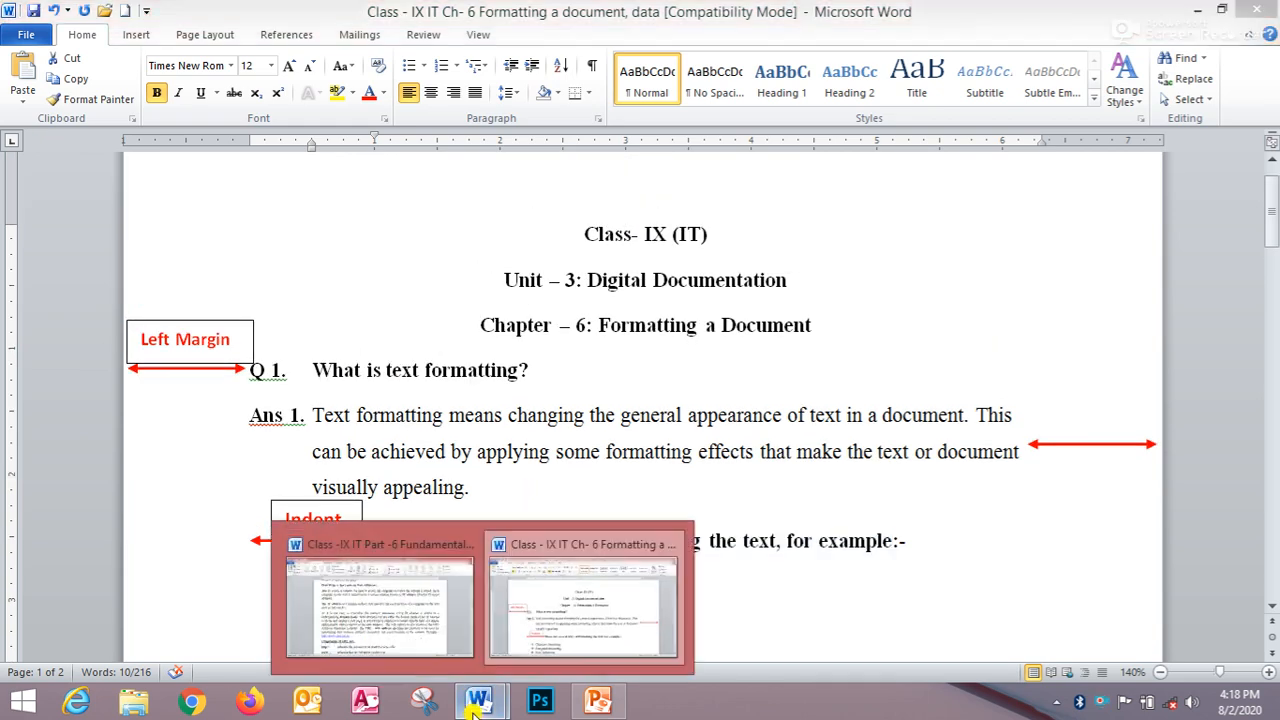
pyautogui.click(430, 645)
pyautogui.scroll(-2, 429, 514)
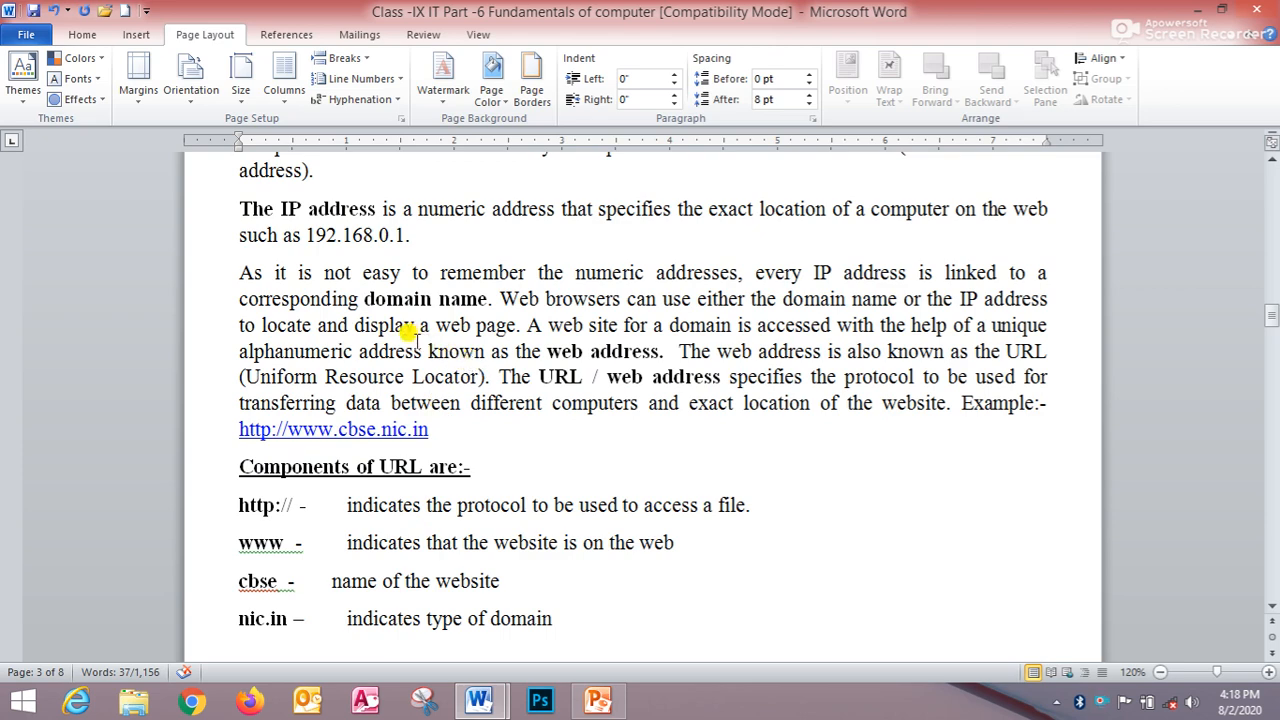
pyautogui.moveTo(242, 265); pyautogui.dragTo(554, 409)
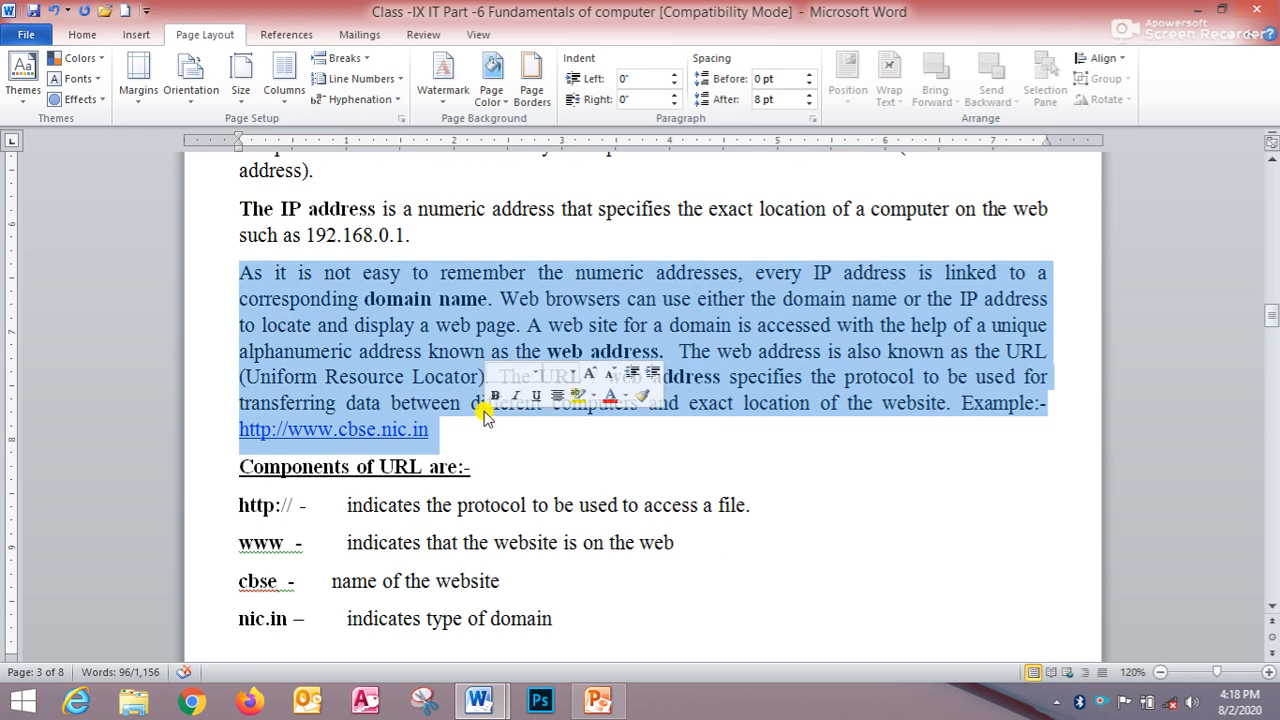
# - Move the paragraph's first line indent about 0.6" on the ruler and undo it
pyautogui.scroll(2, 600, 350)
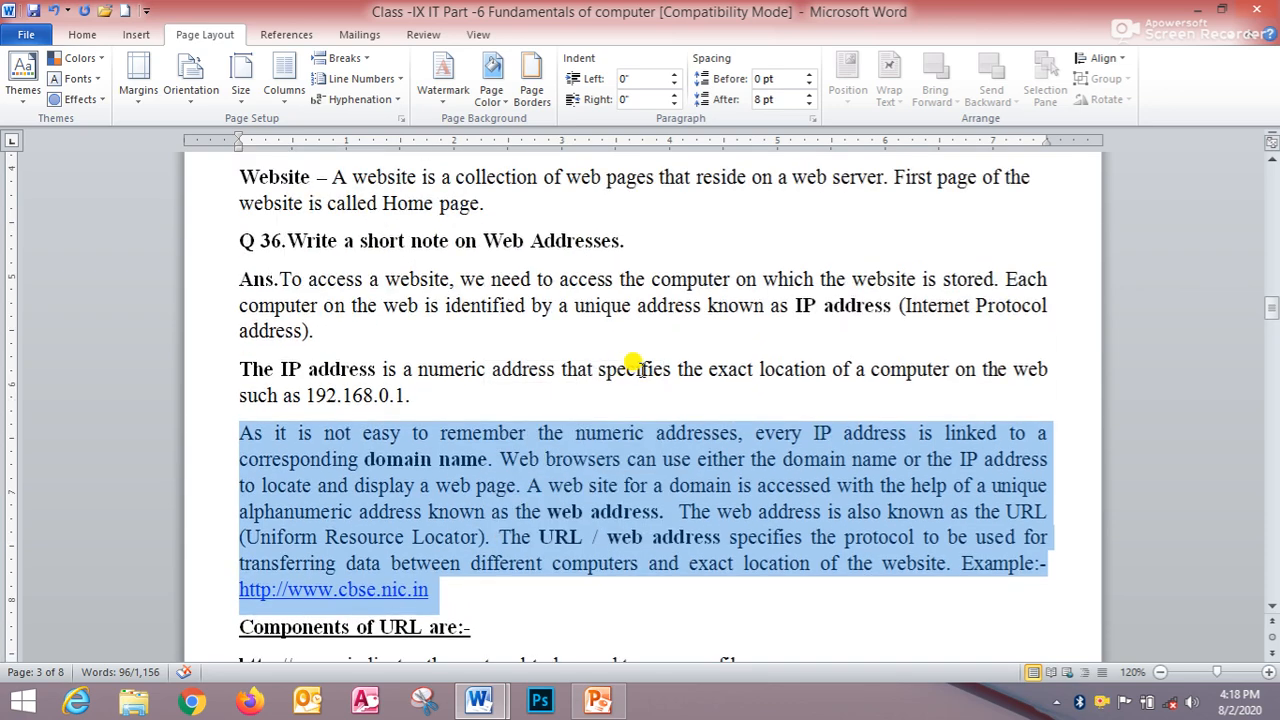
pyautogui.scroll(-1, 645, 385)
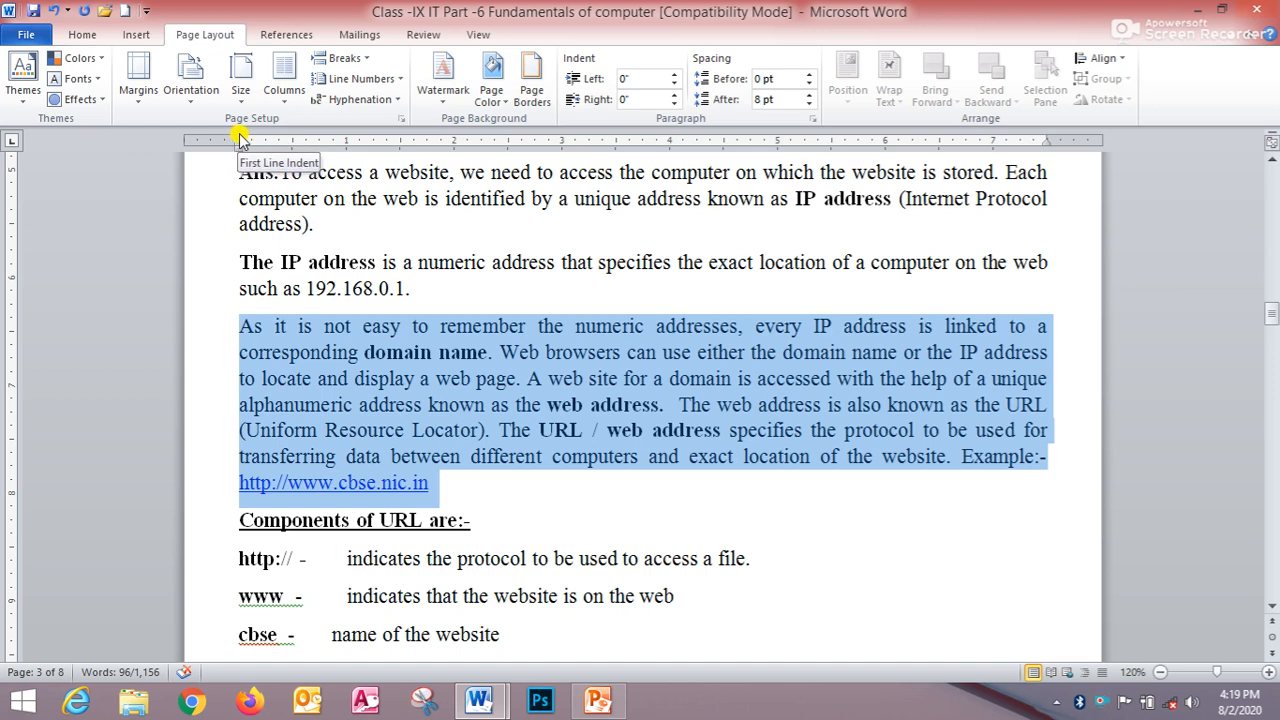
pyautogui.moveTo(239, 139); pyautogui.dragTo(308, 140)
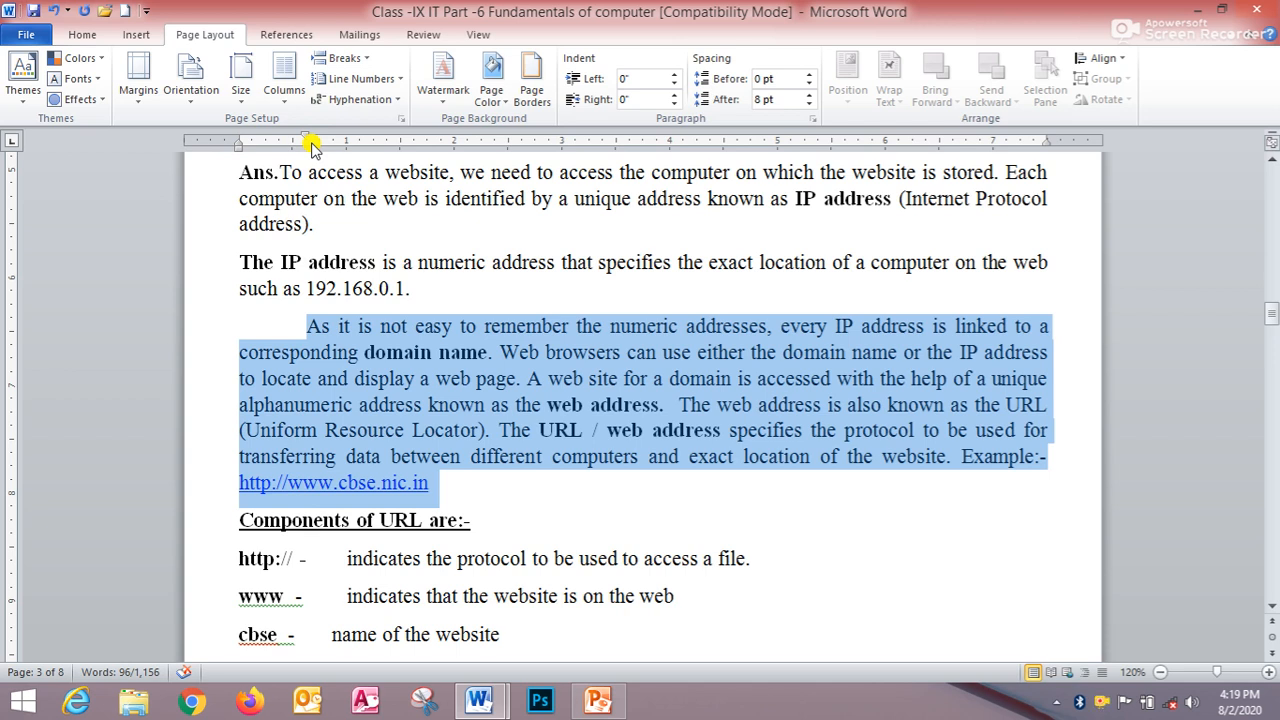
pyautogui.hotkey('ctrl', 'z')
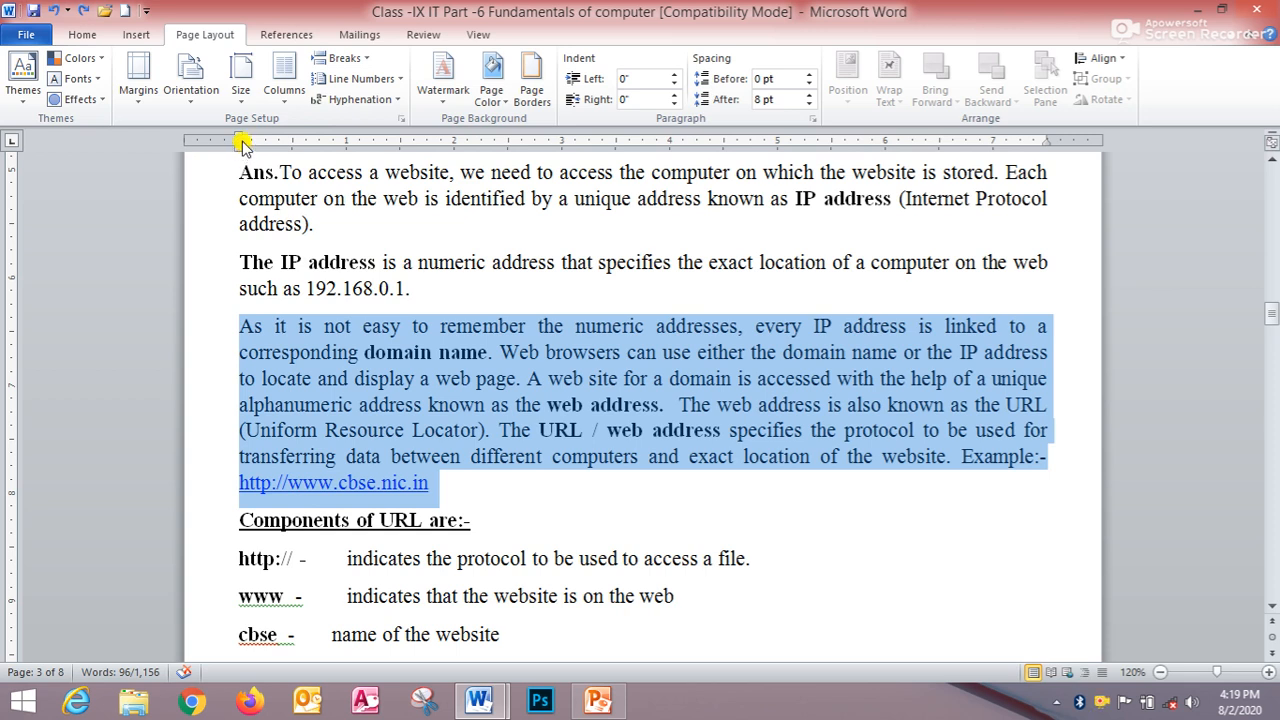
# - Give the paragraph a hanging indent of about 0.55" on the ruler and remove it
pyautogui.moveTo(238, 145); pyautogui.dragTo(297, 162)
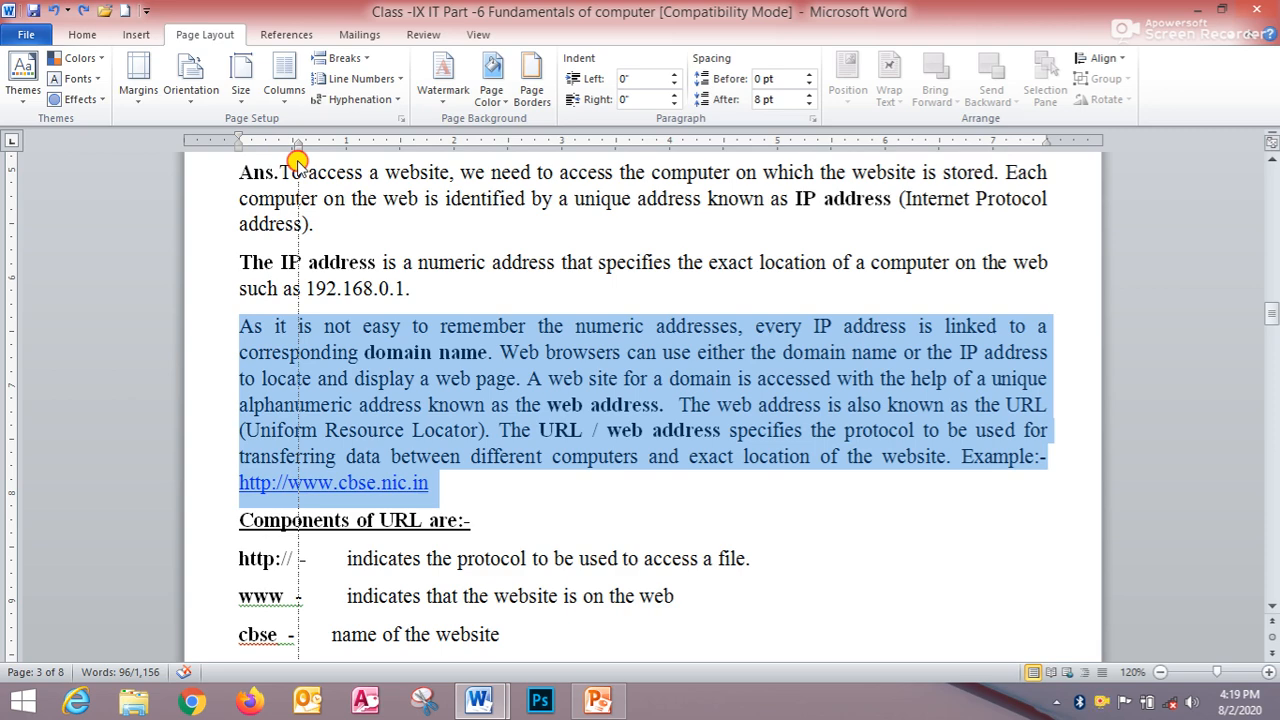
pyautogui.moveTo(298, 162); pyautogui.dragTo(298, 160)
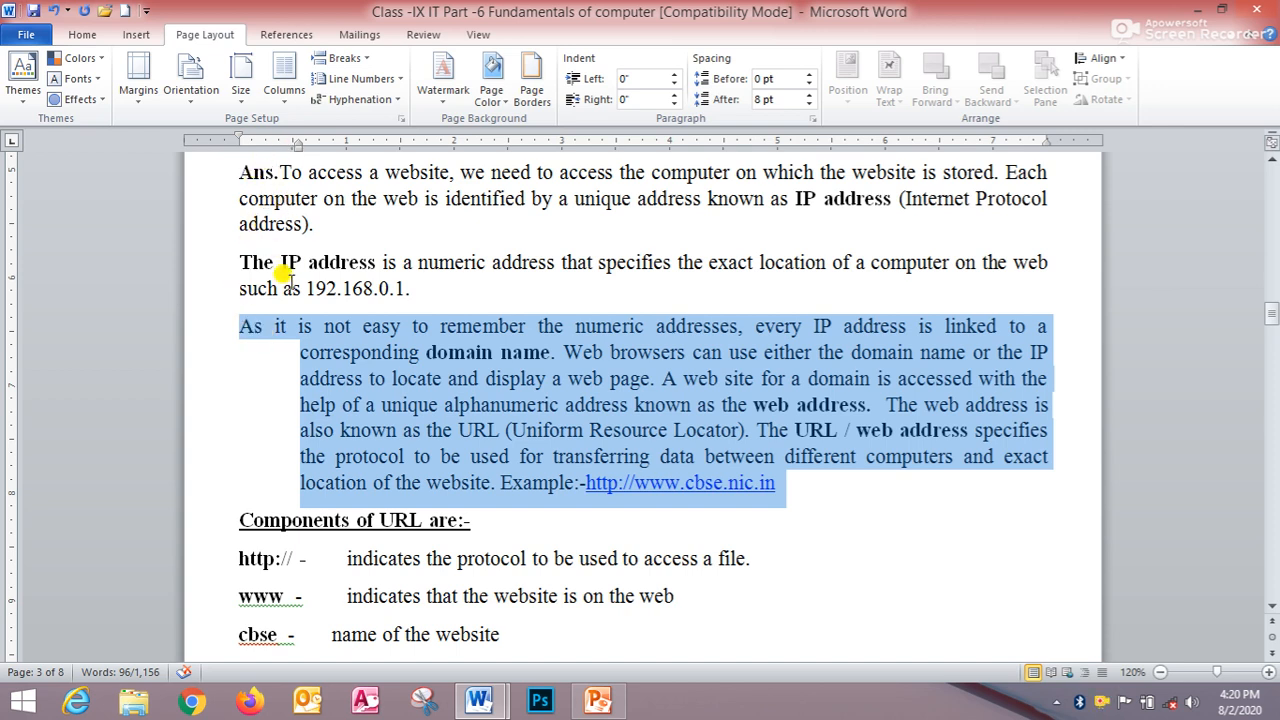
pyautogui.hotkey('ctrl', 'shift', 't')
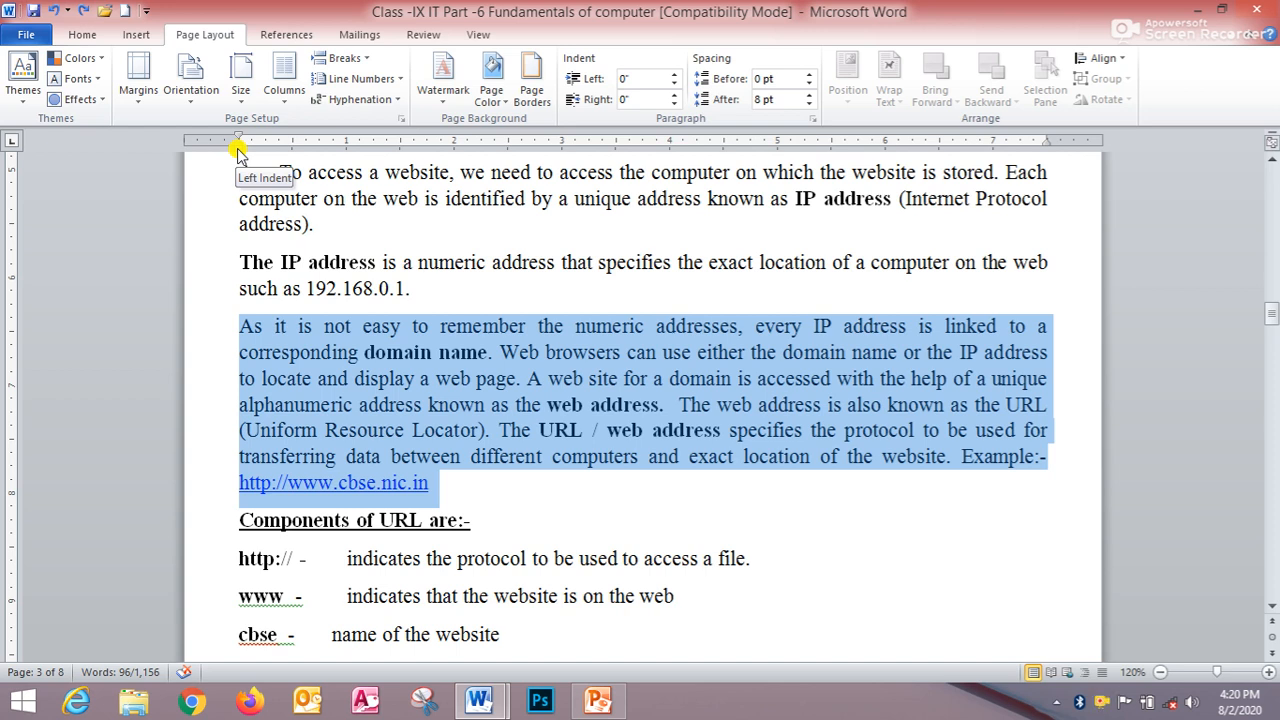
# - Set the paragraph's left indent to 0.44" on the ruler and undo it
pyautogui.moveTo(238, 150); pyautogui.dragTo(279, 158)
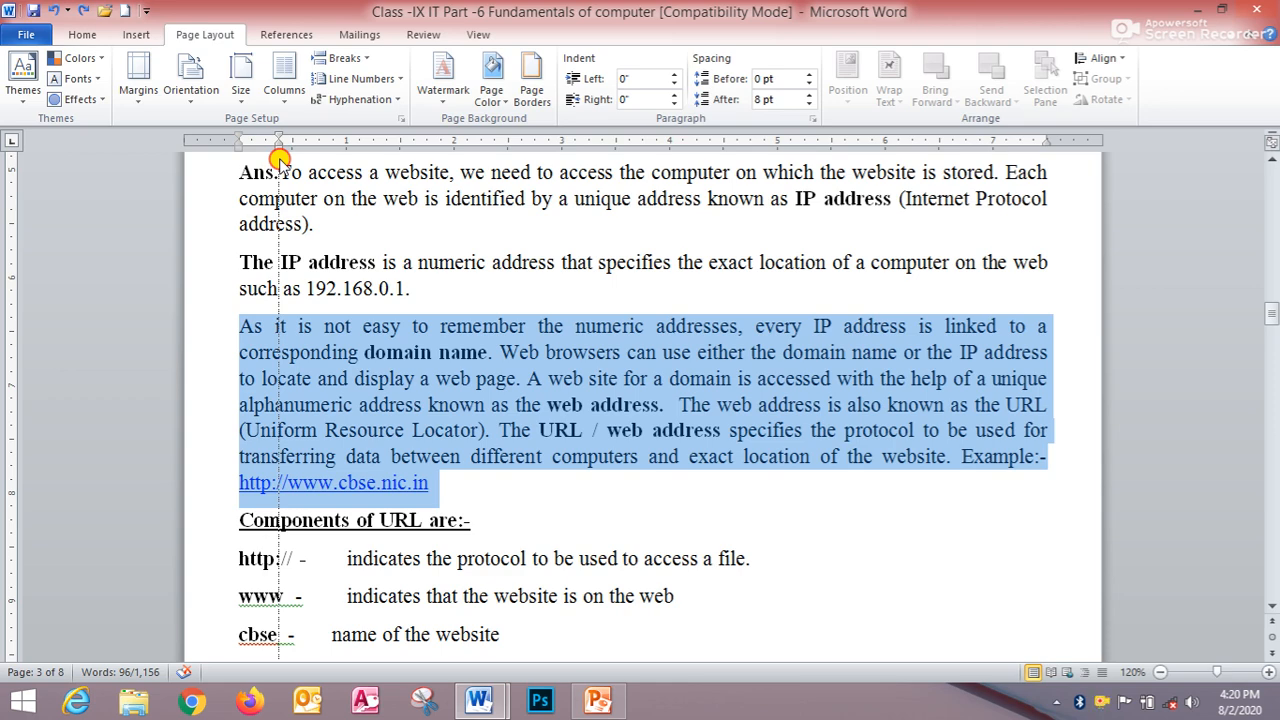
pyautogui.moveTo(279, 158); pyautogui.dragTo(286, 158)
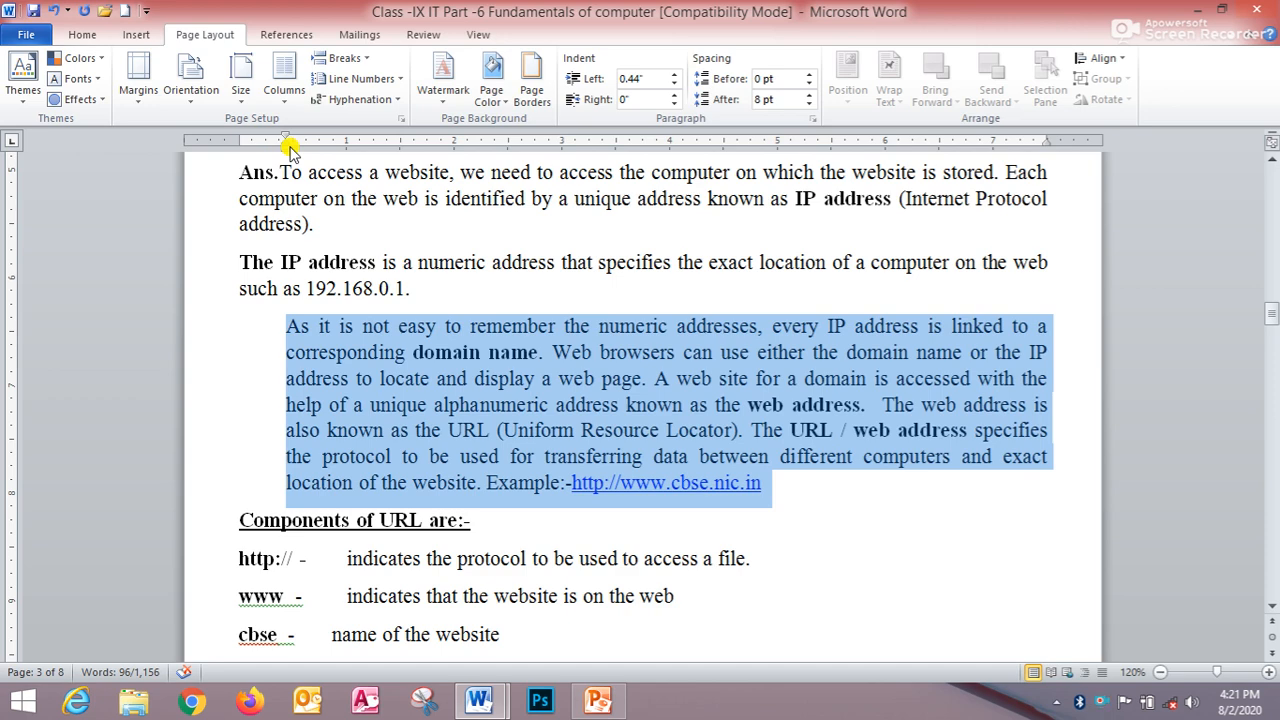
pyautogui.hotkey('ctrl', 'z')
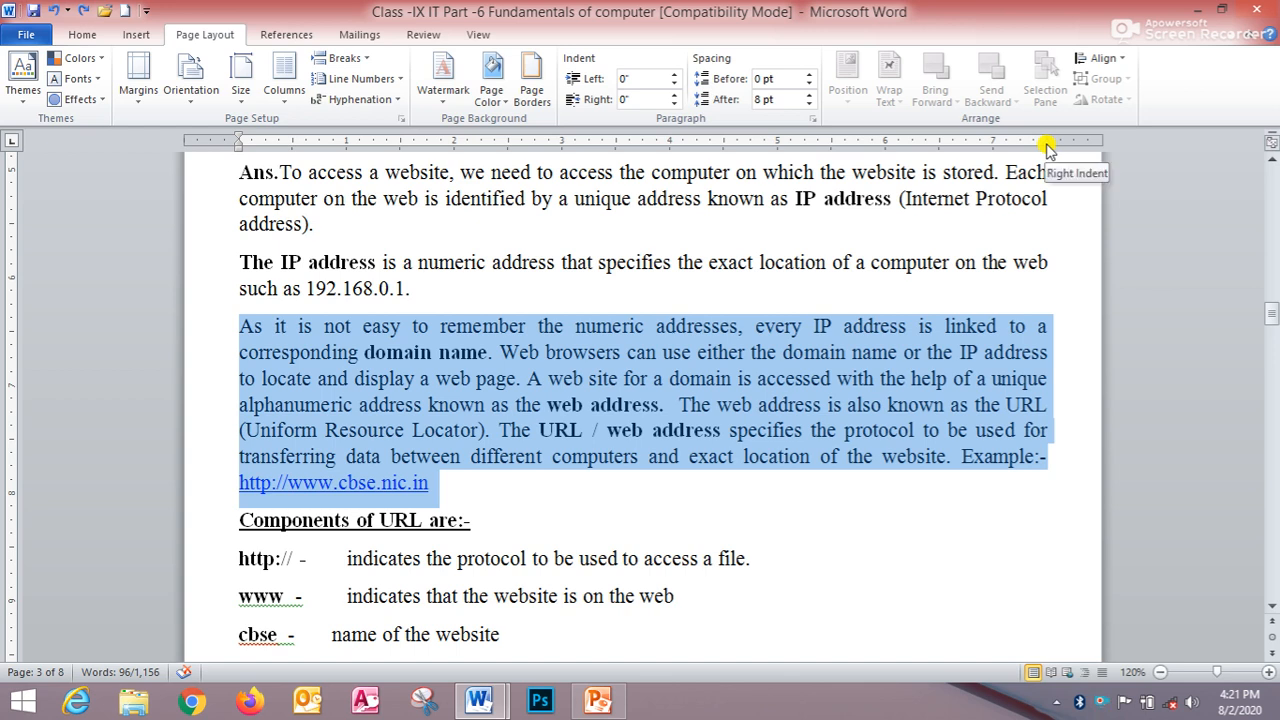
# - Set the paragraph's right indent to 0.5" on the ruler and undo it
pyautogui.moveTo(1046, 144); pyautogui.dragTo(1040, 145)
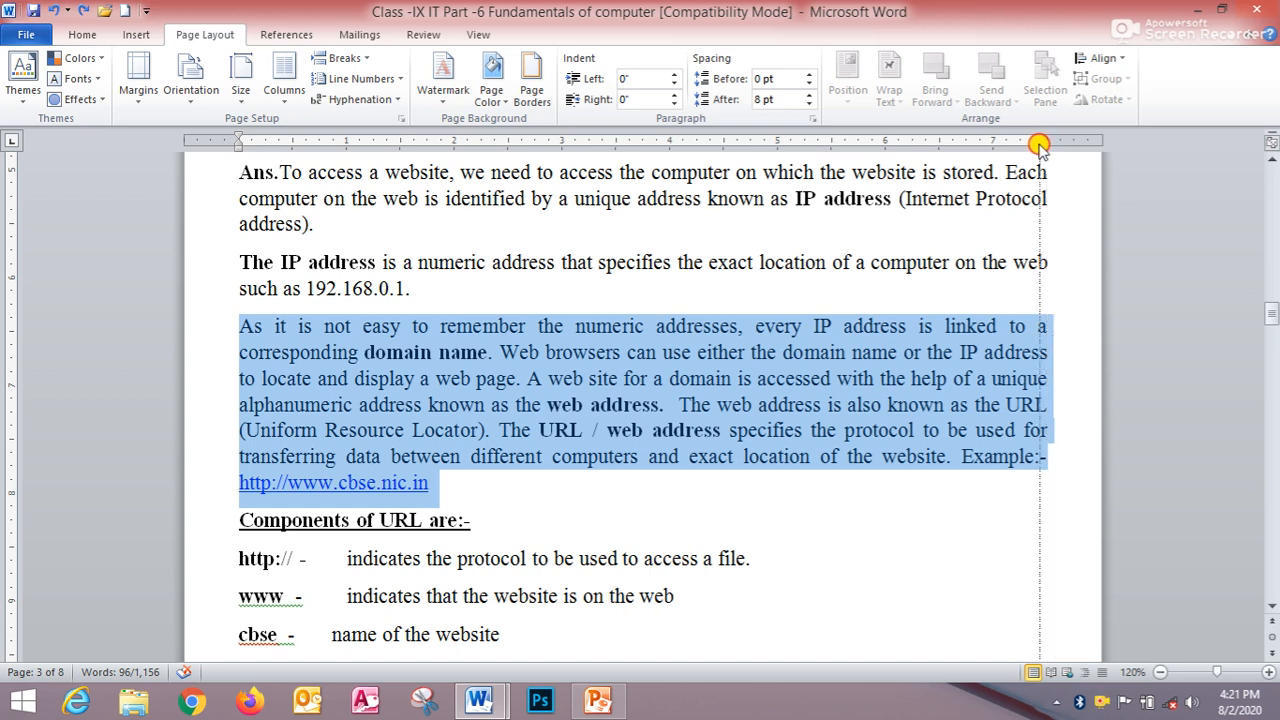
pyautogui.moveTo(1040, 145); pyautogui.dragTo(996, 172)
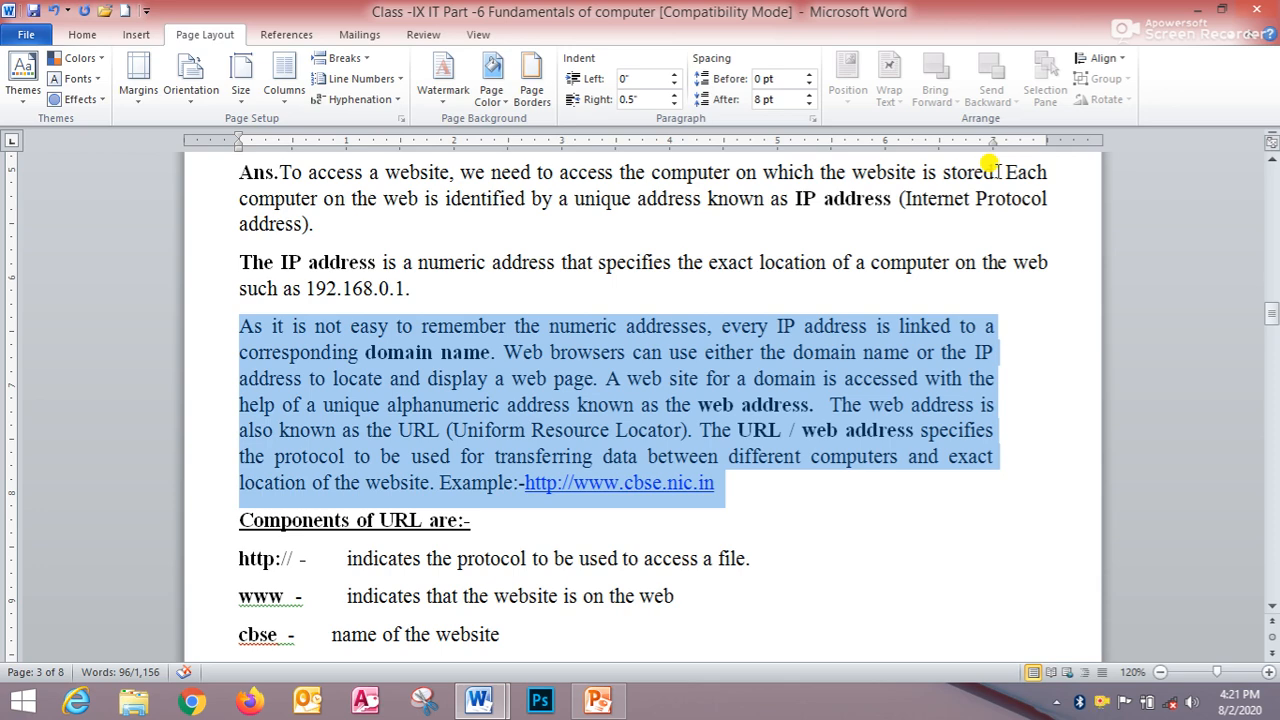
pyautogui.hotkey('ctrl', 'z')
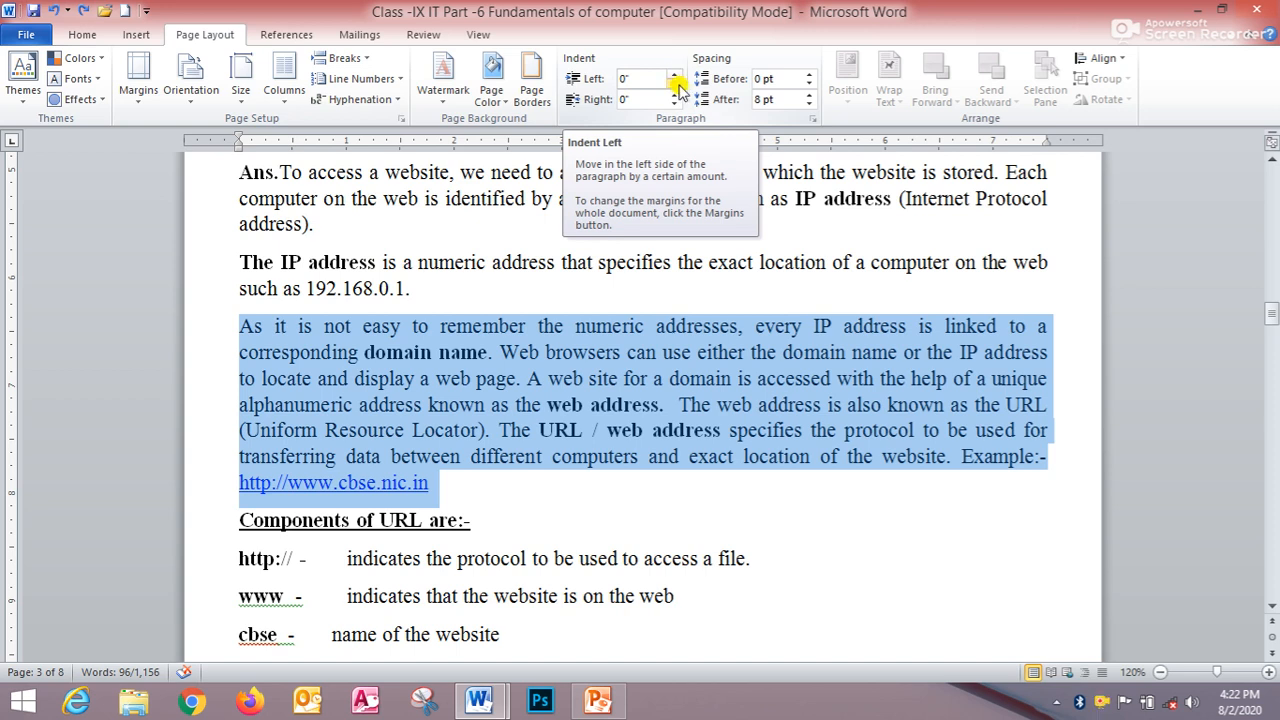
# - Raise the paragraph's left indent to 0.8" in steps
pyautogui.click(676, 75)
pyautogui.click(676, 75)
pyautogui.click(676, 75)
pyautogui.click(676, 75)
pyautogui.click(676, 75)
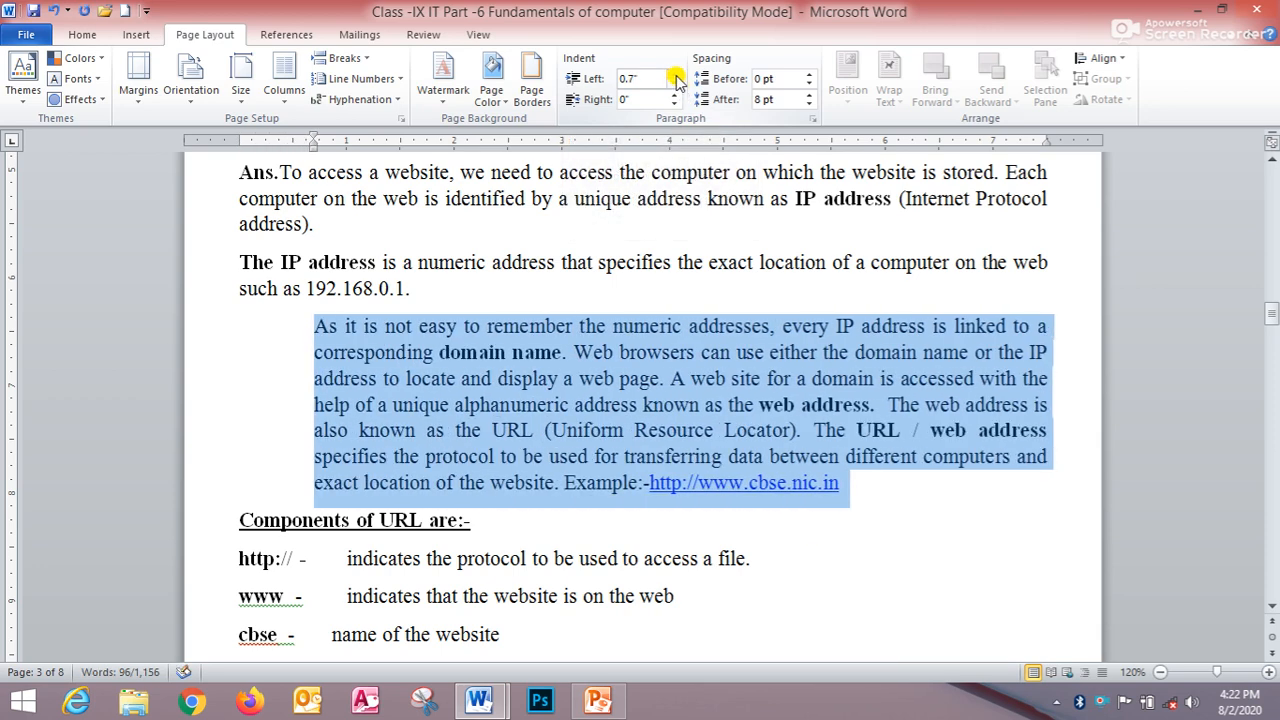
pyautogui.click(676, 75)
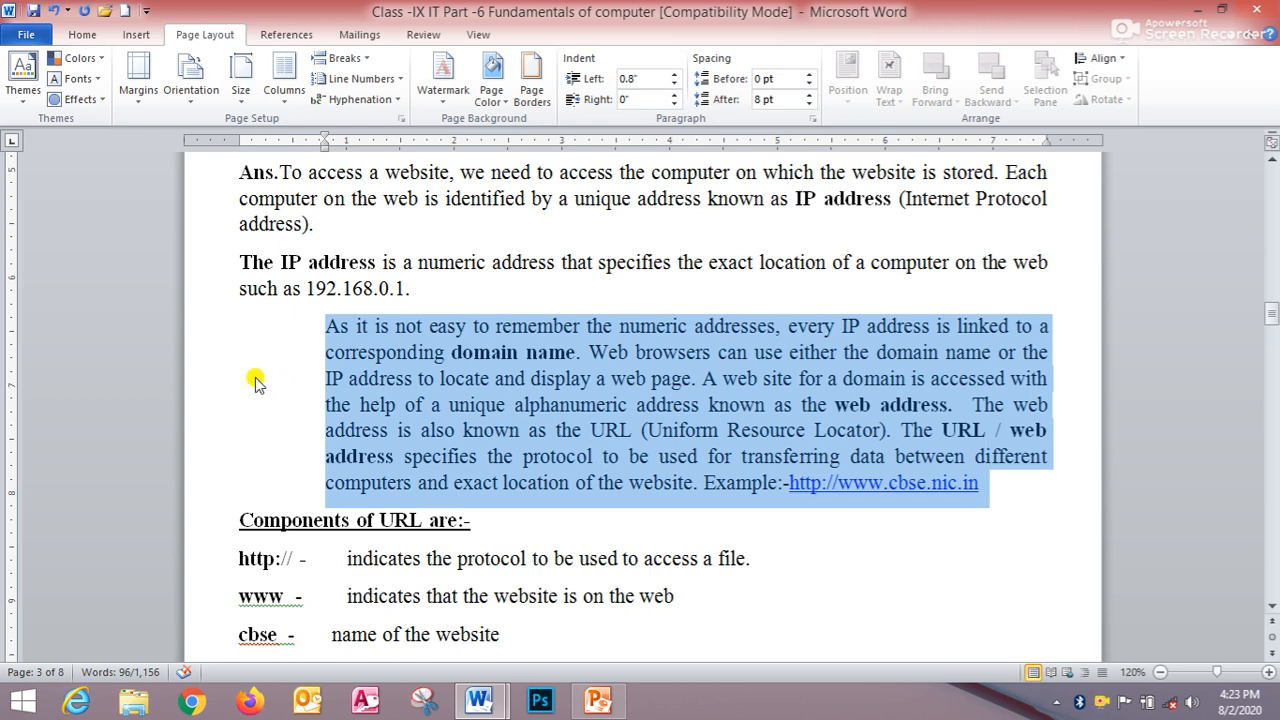
# - Lower the paragraph's left indent to -0.5" and increase it back to 0"
pyautogui.click(675, 85)
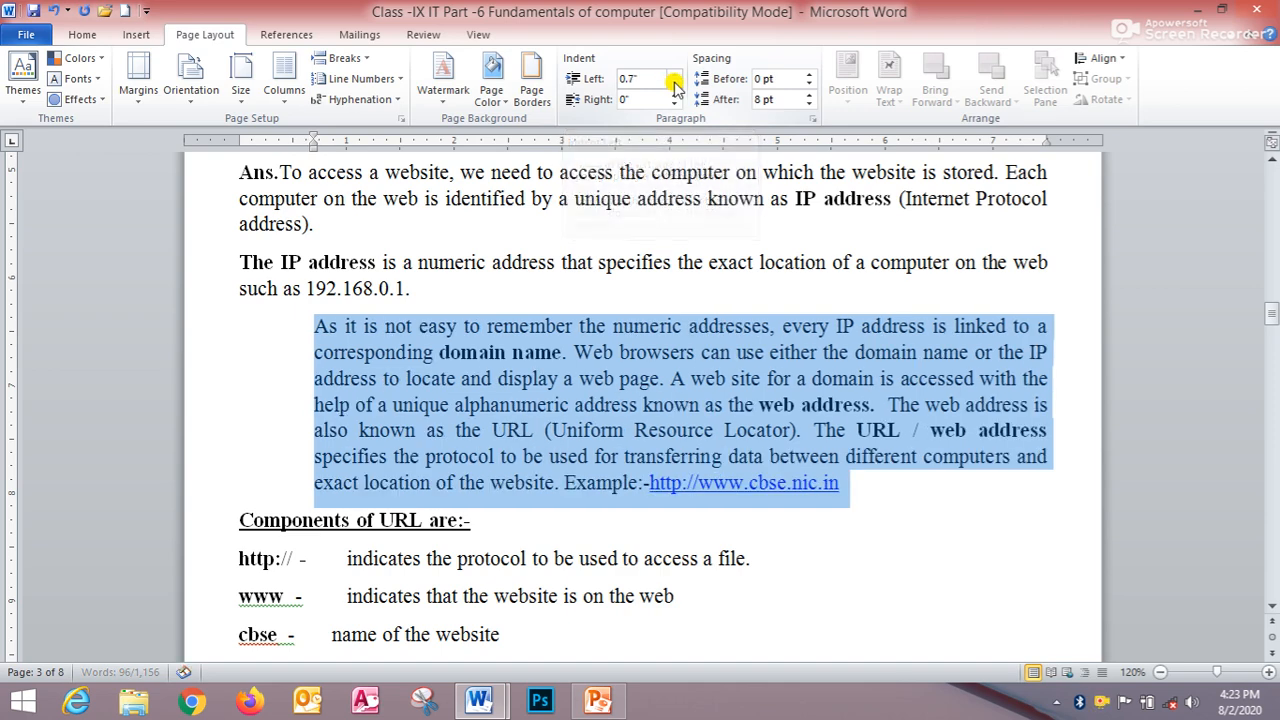
pyautogui.click(675, 85)
pyautogui.click(675, 85)
pyautogui.click(675, 85)
pyautogui.click(675, 85)
pyautogui.click(675, 86)
pyautogui.click(675, 86)
pyautogui.click(675, 86)
pyautogui.click(675, 86)
pyautogui.click(675, 86)
pyautogui.click(675, 86)
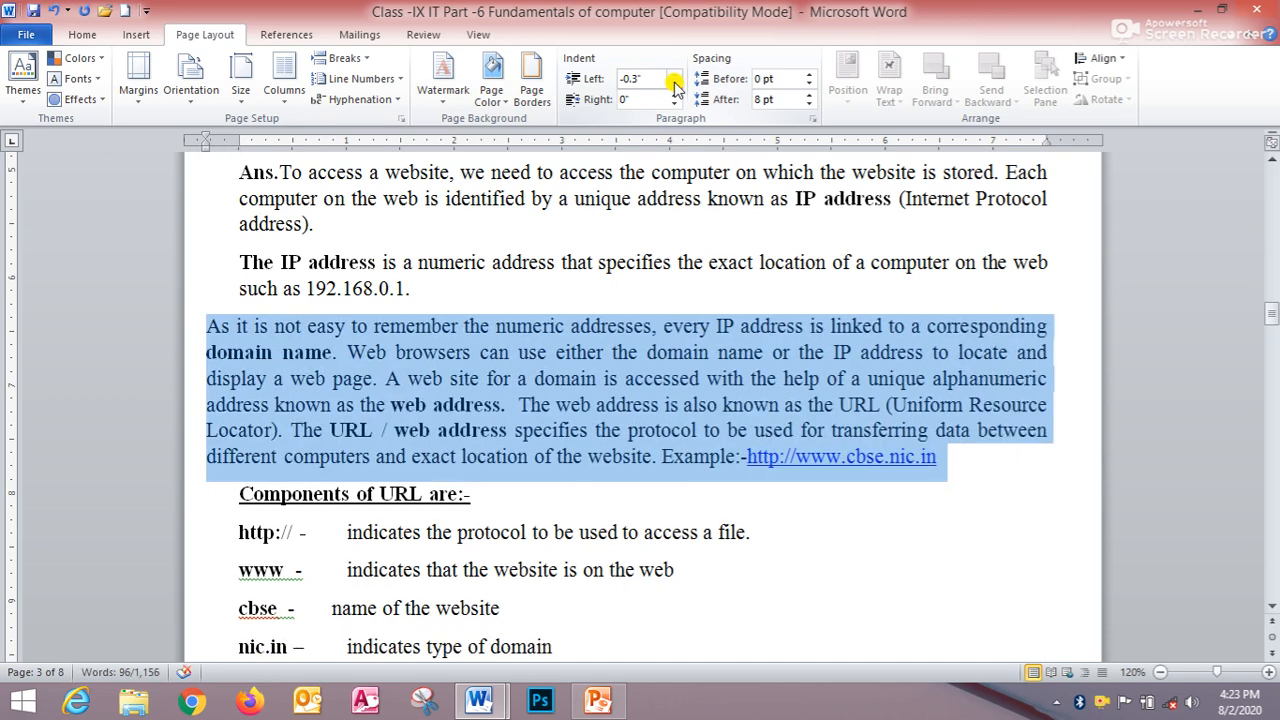
pyautogui.click(675, 86)
pyautogui.click(675, 86)
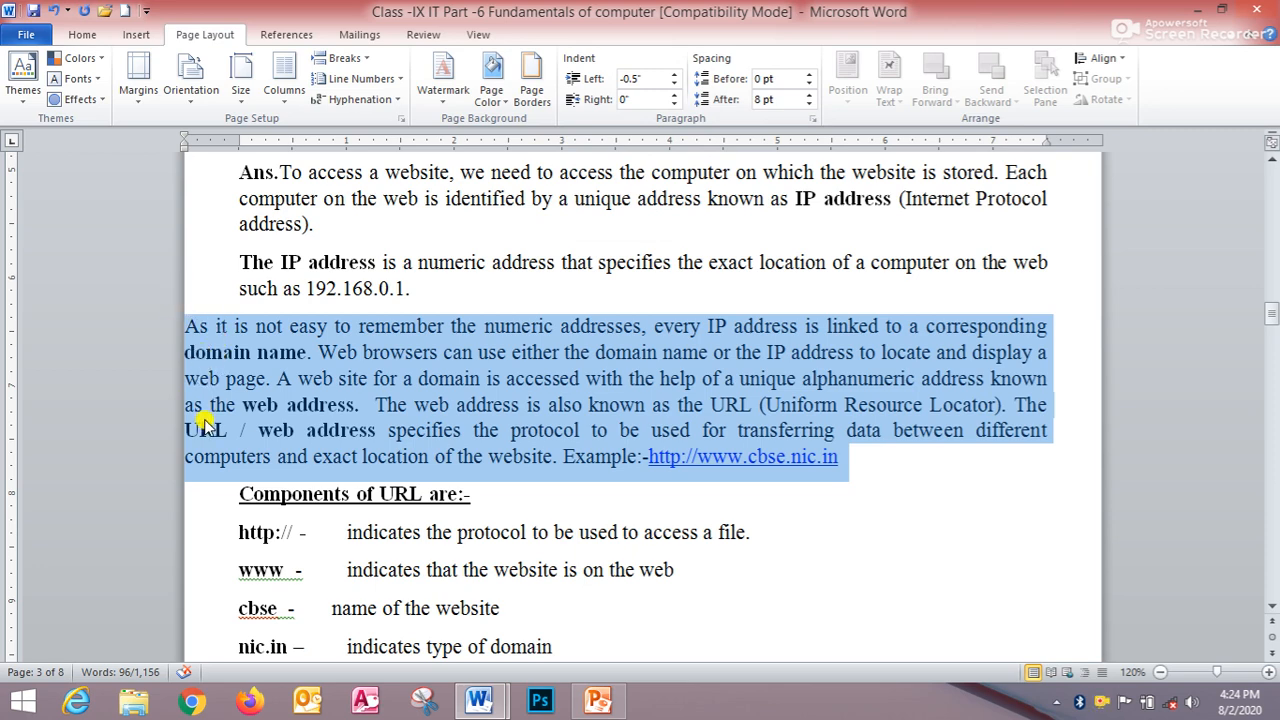
pyautogui.hotkey('ctrl', 'm')
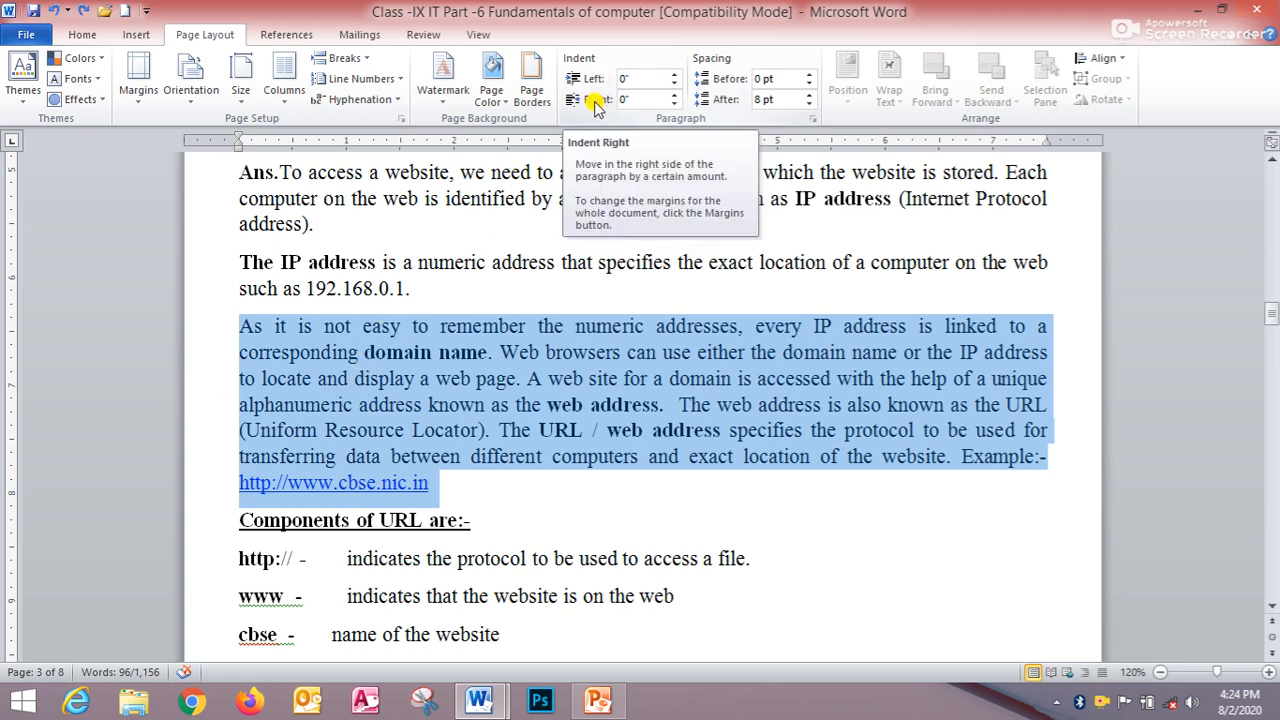
# - Raise the paragraph's right indent to 0.6" in steps
pyautogui.click(674, 96)
pyautogui.click(674, 96)
pyautogui.click(674, 96)
pyautogui.click(674, 96)
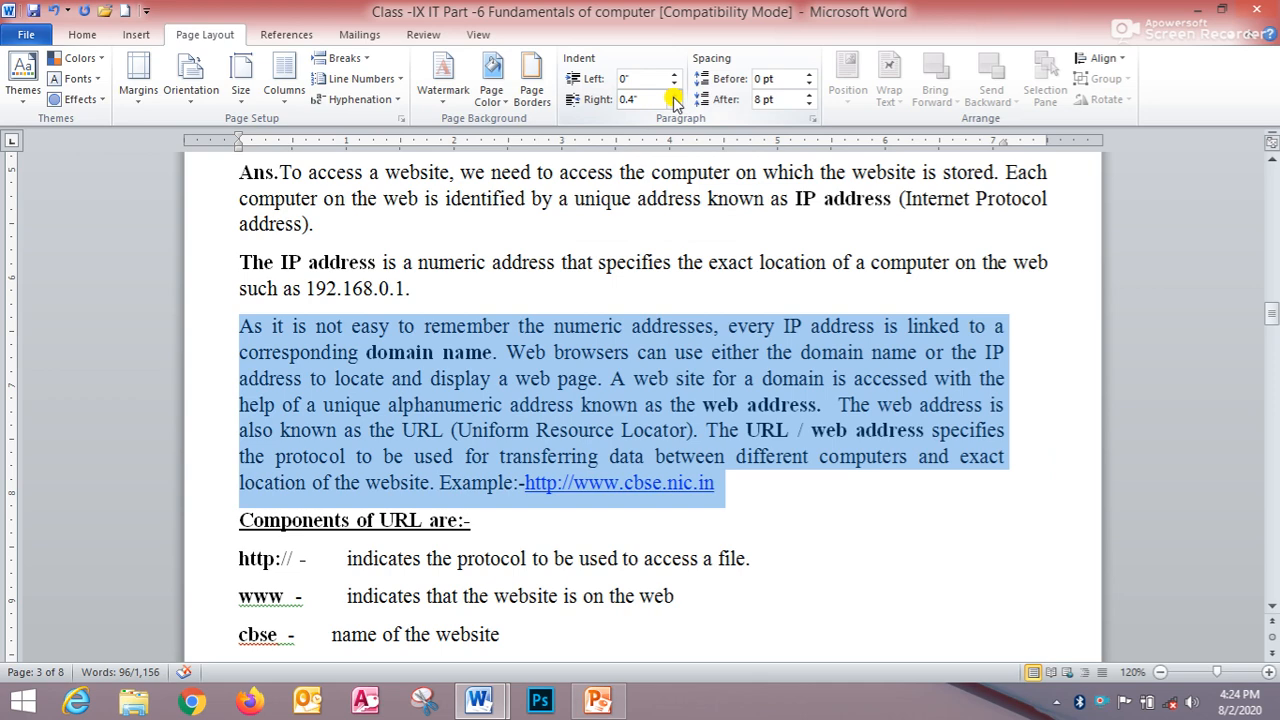
pyautogui.click(674, 96)
pyautogui.click(674, 96)
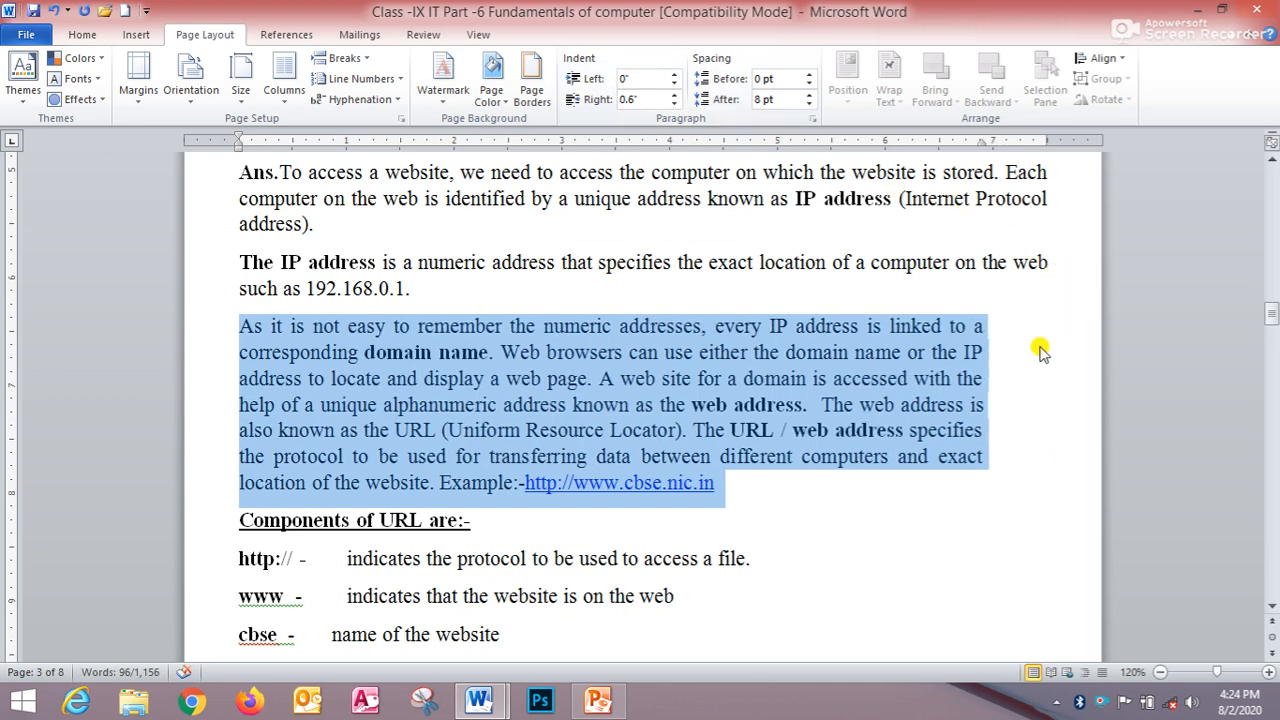
# - Lower the paragraph's right indent to negative values and raise it back to 0"
pyautogui.click(674, 104)
pyautogui.click(674, 104)
pyautogui.click(674, 104)
pyautogui.click(674, 104)
pyautogui.click(674, 104)
pyautogui.click(674, 104)
pyautogui.click(674, 104)
pyautogui.click(674, 104)
pyautogui.click(674, 104)
pyautogui.click(674, 104)
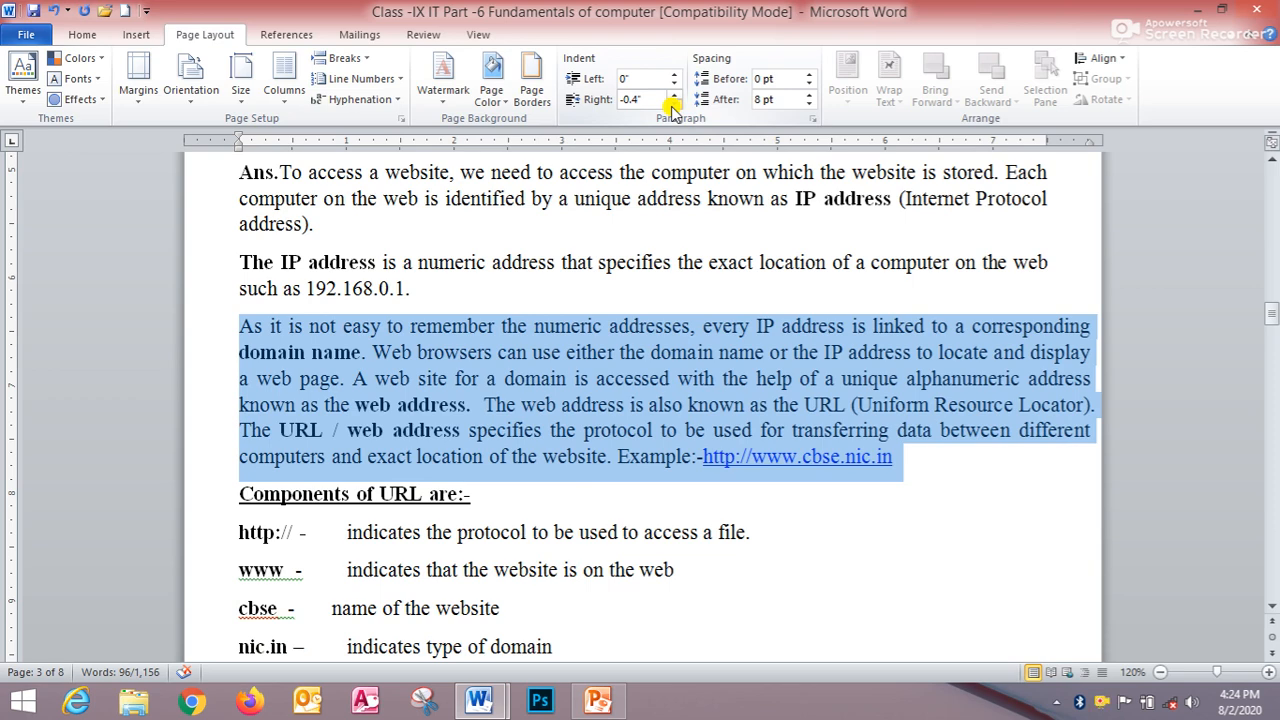
pyautogui.click(674, 104)
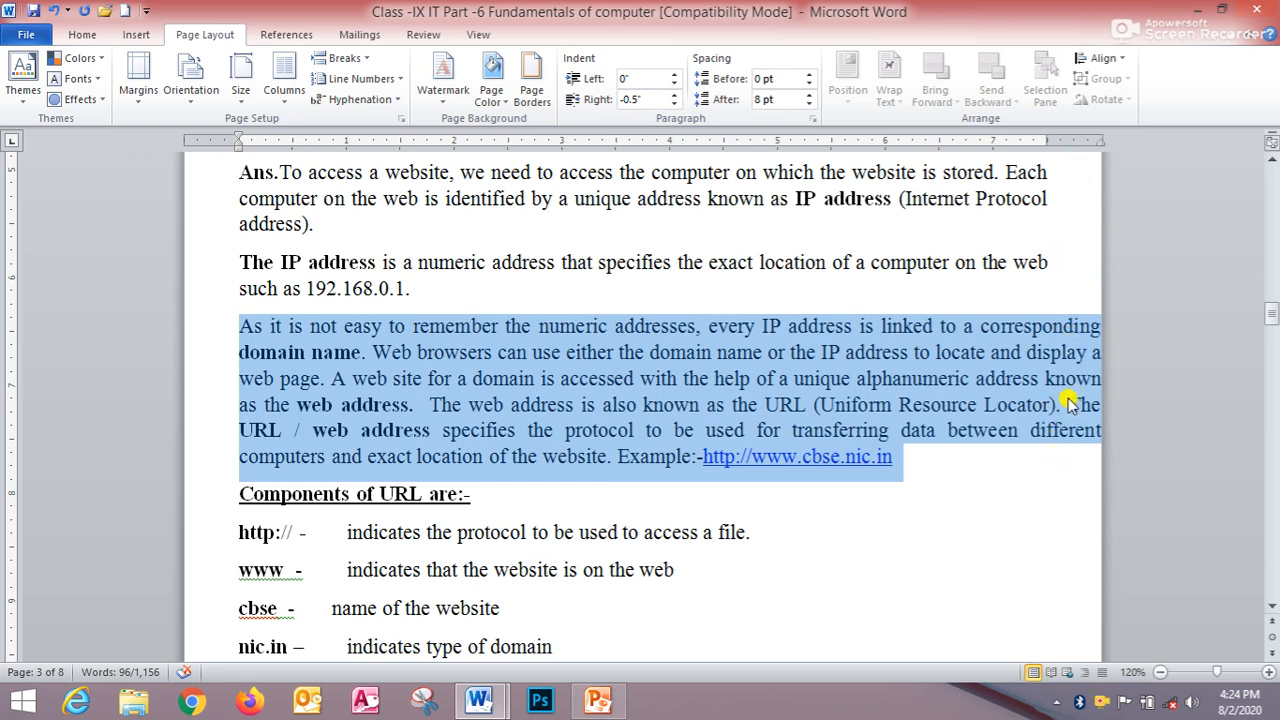
pyautogui.click(674, 104)
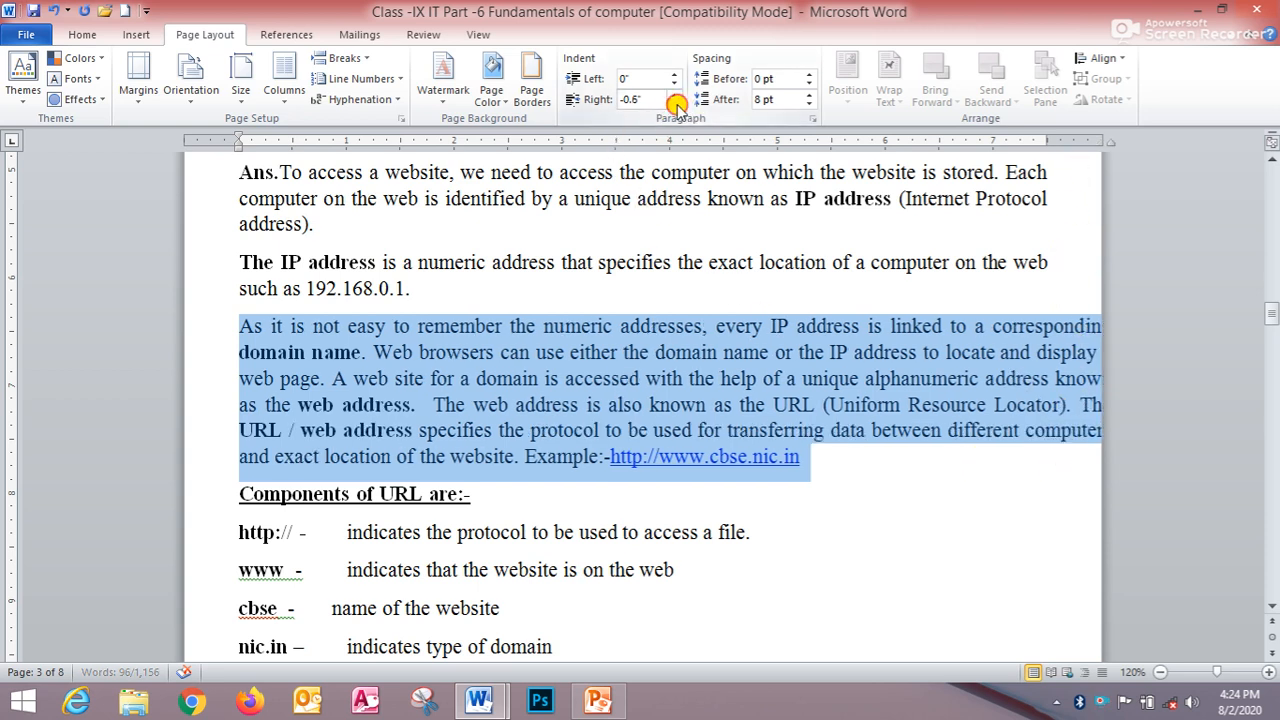
pyautogui.click(674, 104)
pyautogui.click(674, 95)
pyautogui.click(674, 95)
pyautogui.click(674, 95)
pyautogui.click(674, 95)
pyautogui.click(674, 95)
pyautogui.click(676, 95)
pyautogui.click(676, 95)
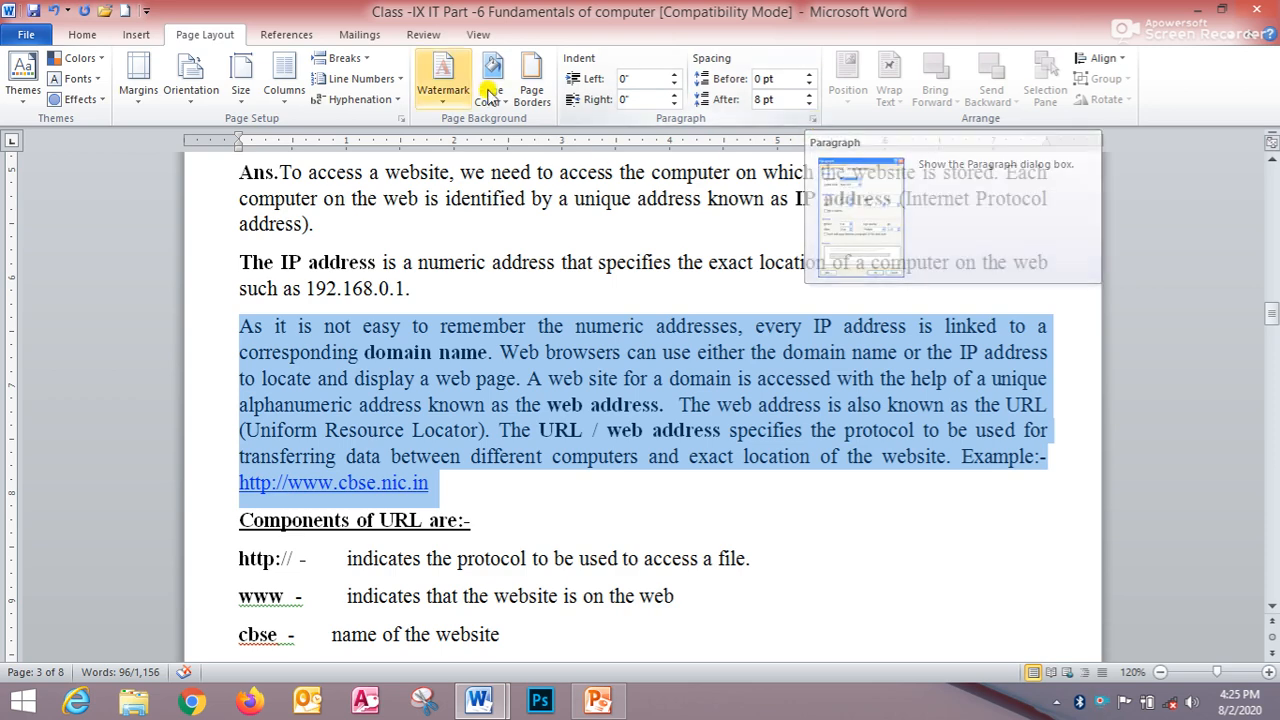
# - Open the Paragraph dialog for the selected paragraph and choose a First line special indent
pyautogui.click(813, 118)
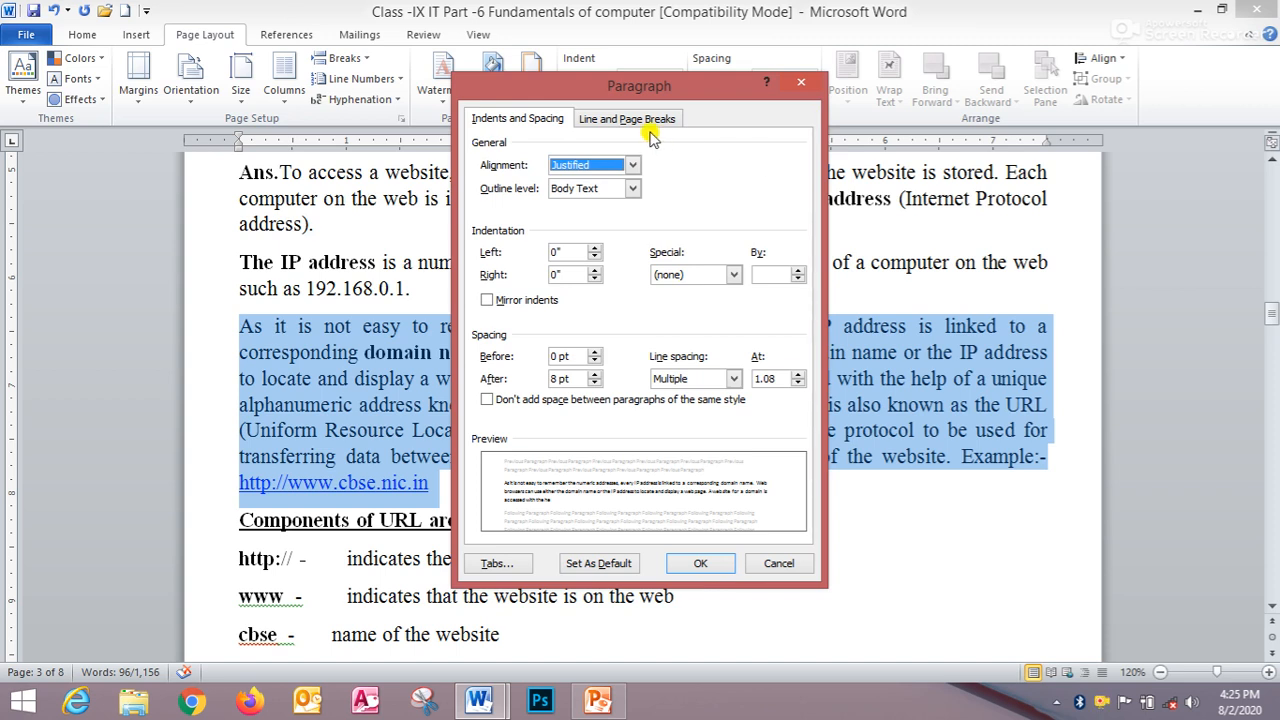
pyautogui.click(528, 121)
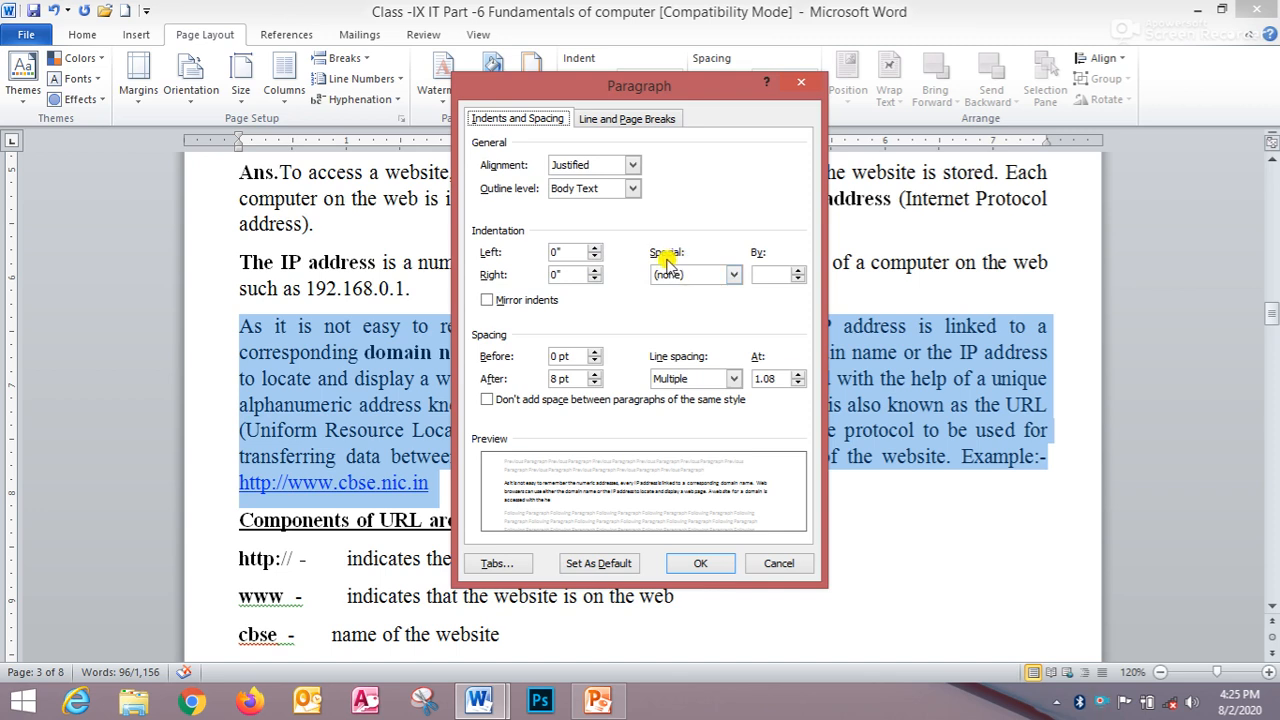
pyautogui.click(733, 275)
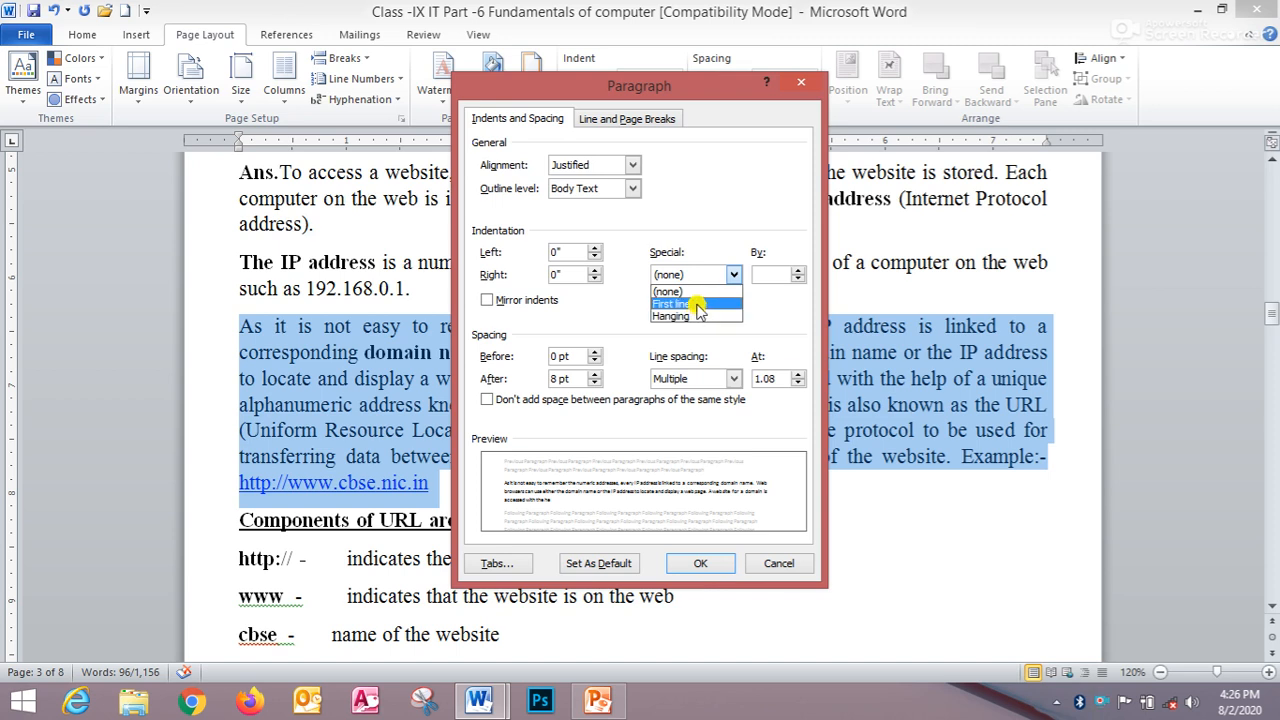
pyautogui.click(697, 304)
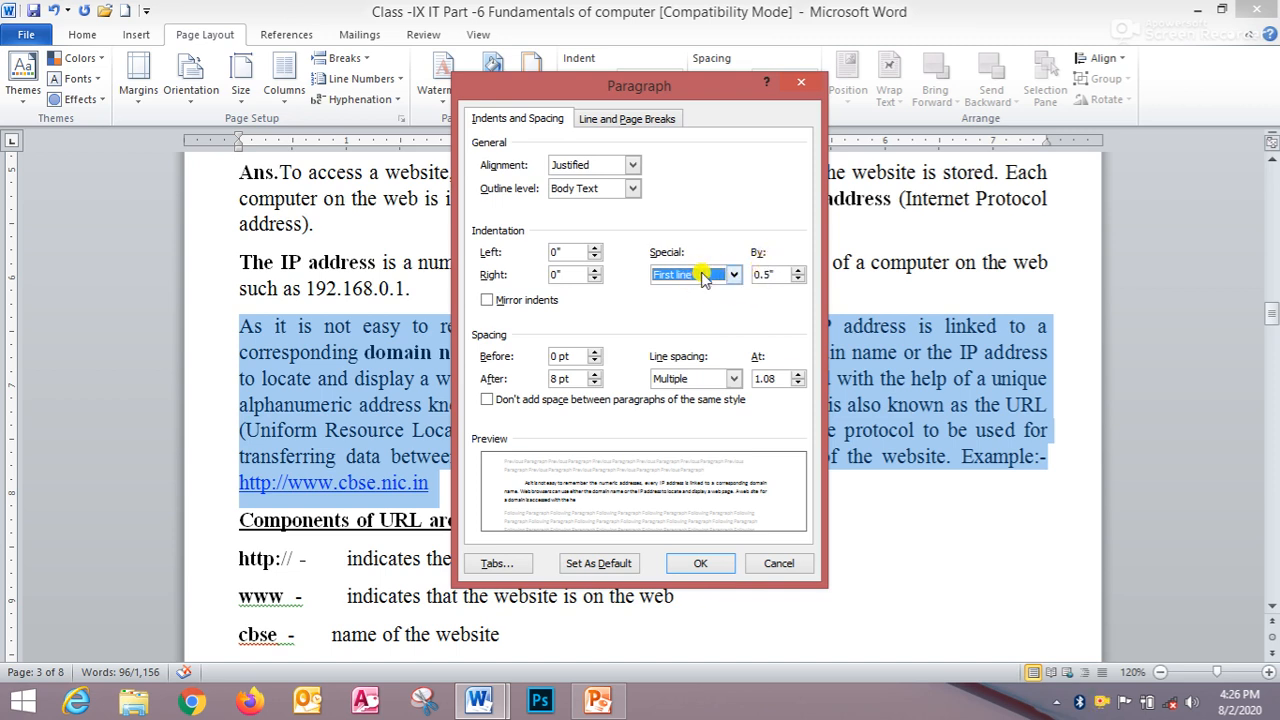
# - Adjust the first-line indent to 0.9" and apply it to the paragraph
pyautogui.click(797, 269)
pyautogui.click(797, 269)
pyautogui.click(797, 269)
pyautogui.click(797, 269)
pyautogui.click(797, 269)
pyautogui.click(797, 269)
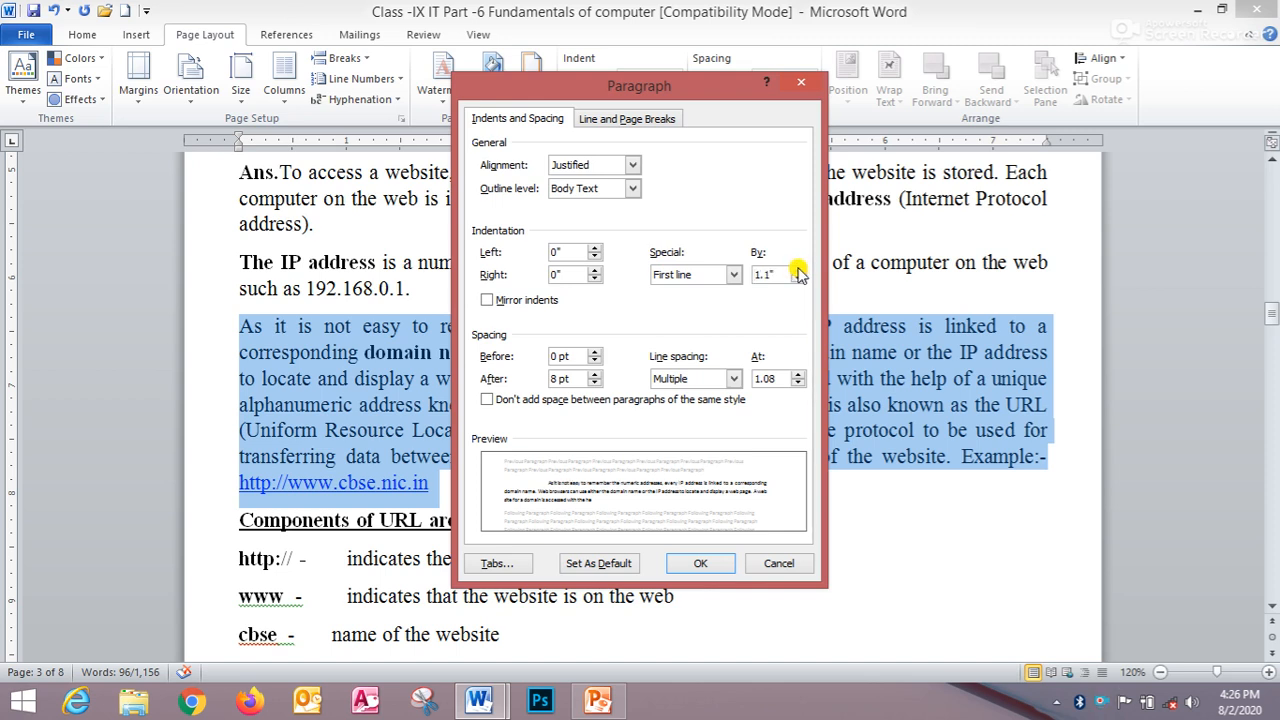
pyautogui.click(798, 279)
pyautogui.click(798, 279)
pyautogui.click(798, 279)
pyautogui.click(798, 279)
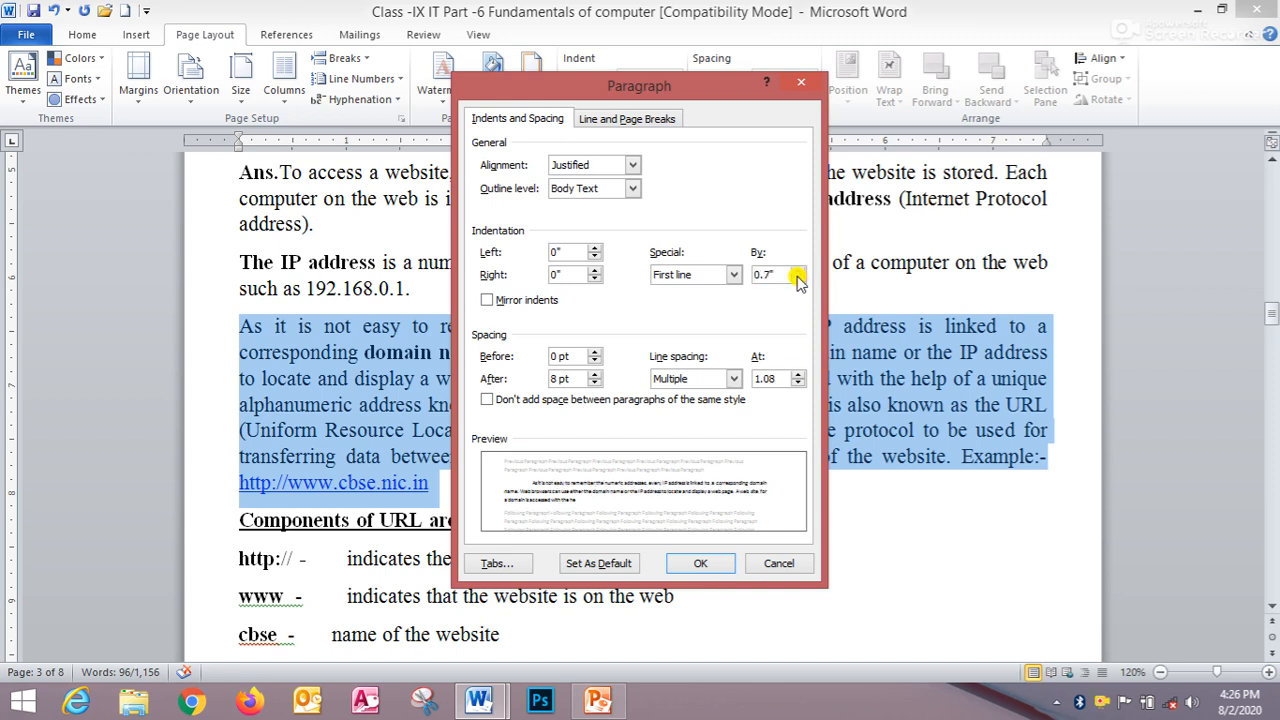
pyautogui.click(798, 270)
pyautogui.click(798, 270)
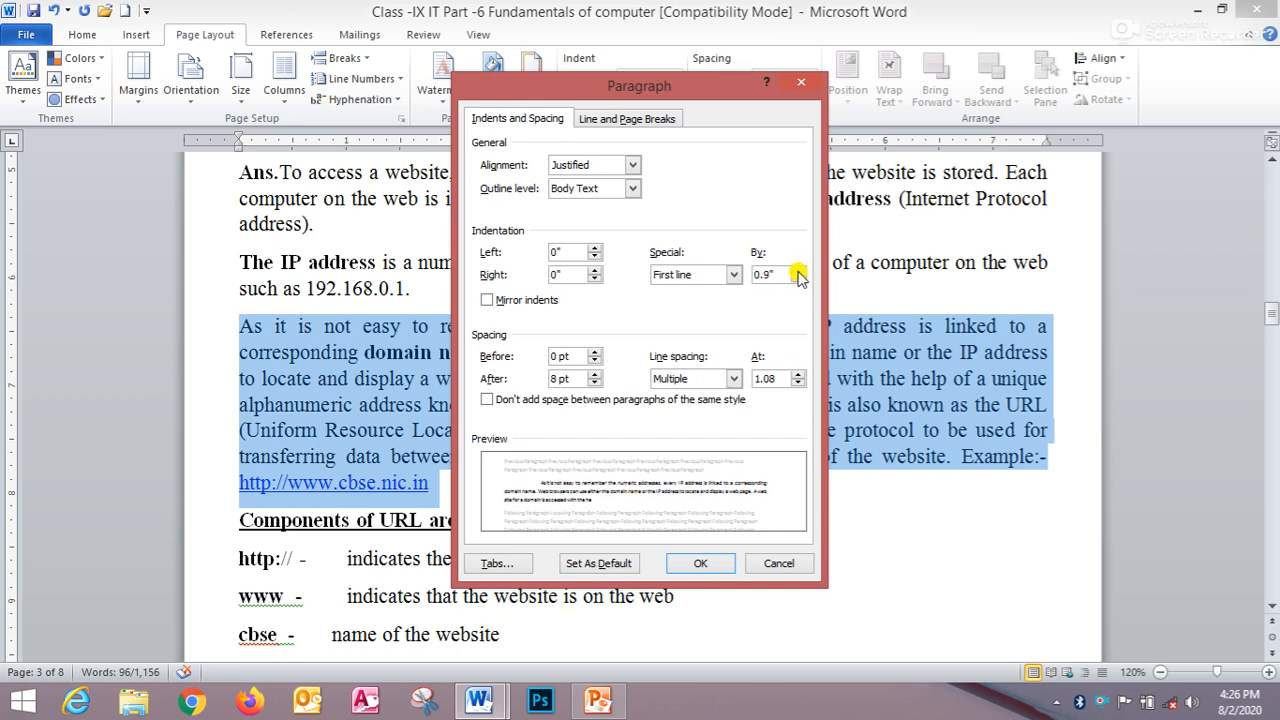
pyautogui.click(694, 564)
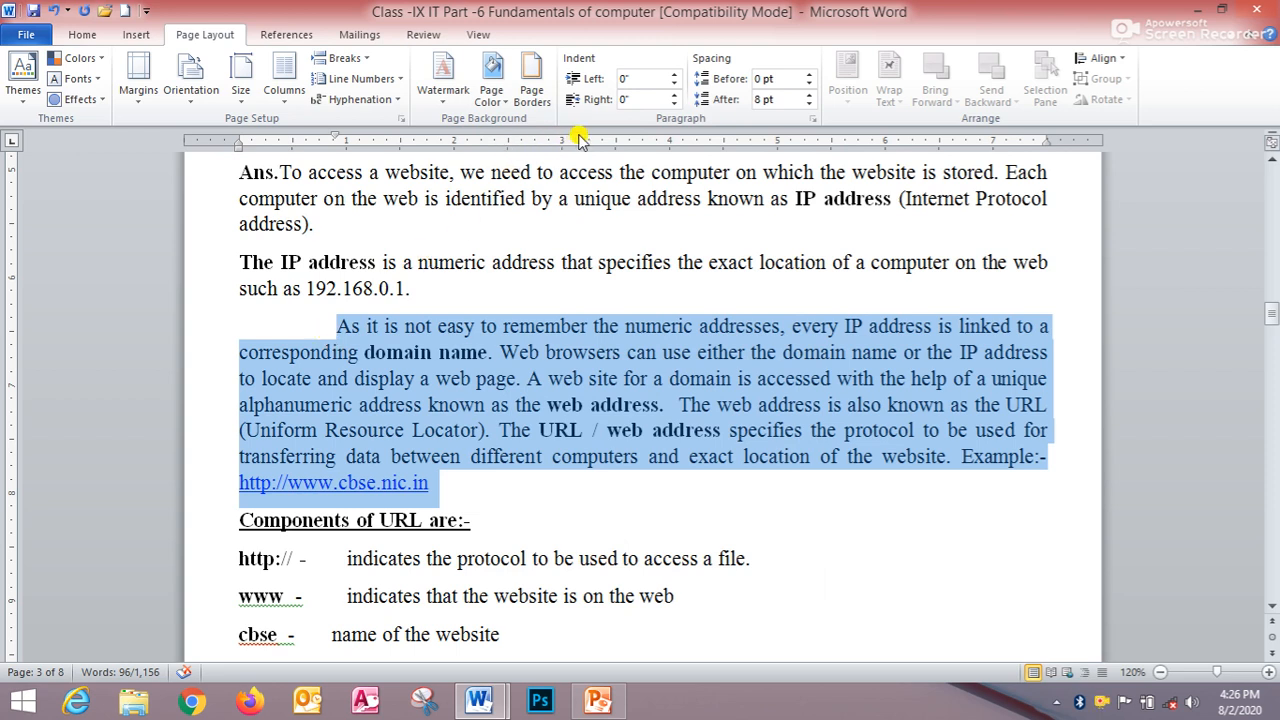
pyautogui.click(813, 118)
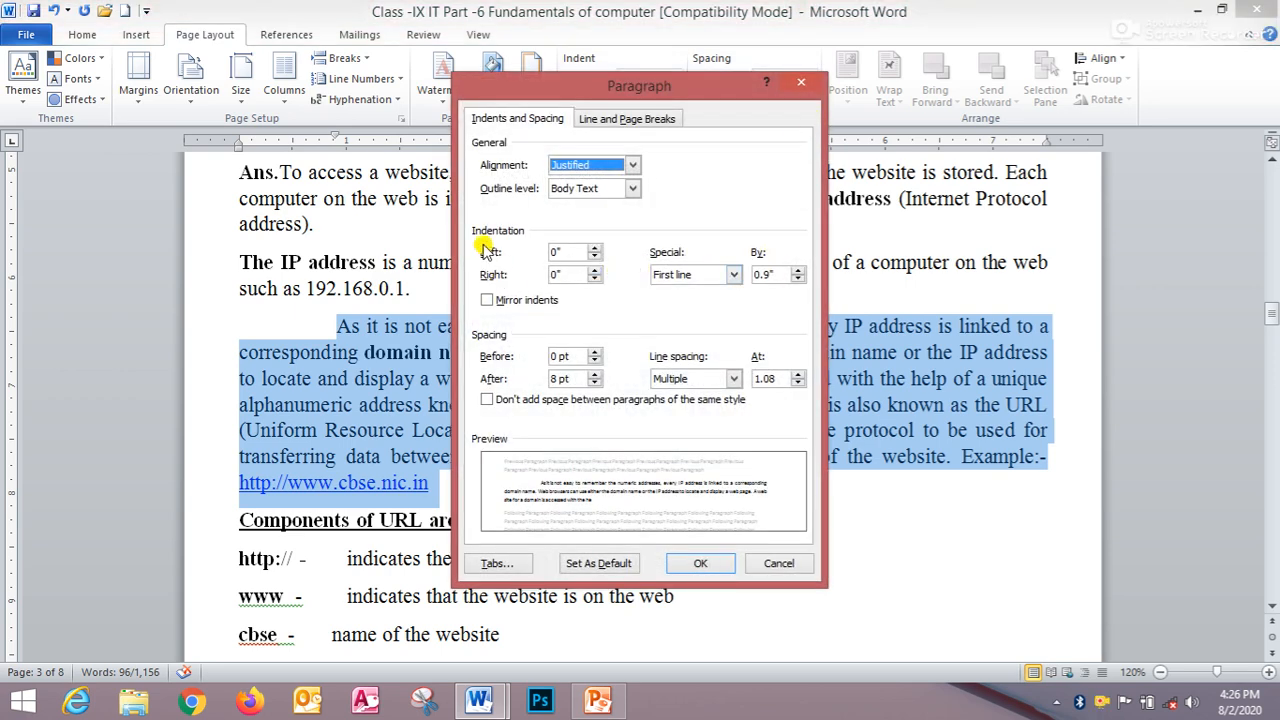
pyautogui.click(734, 274)
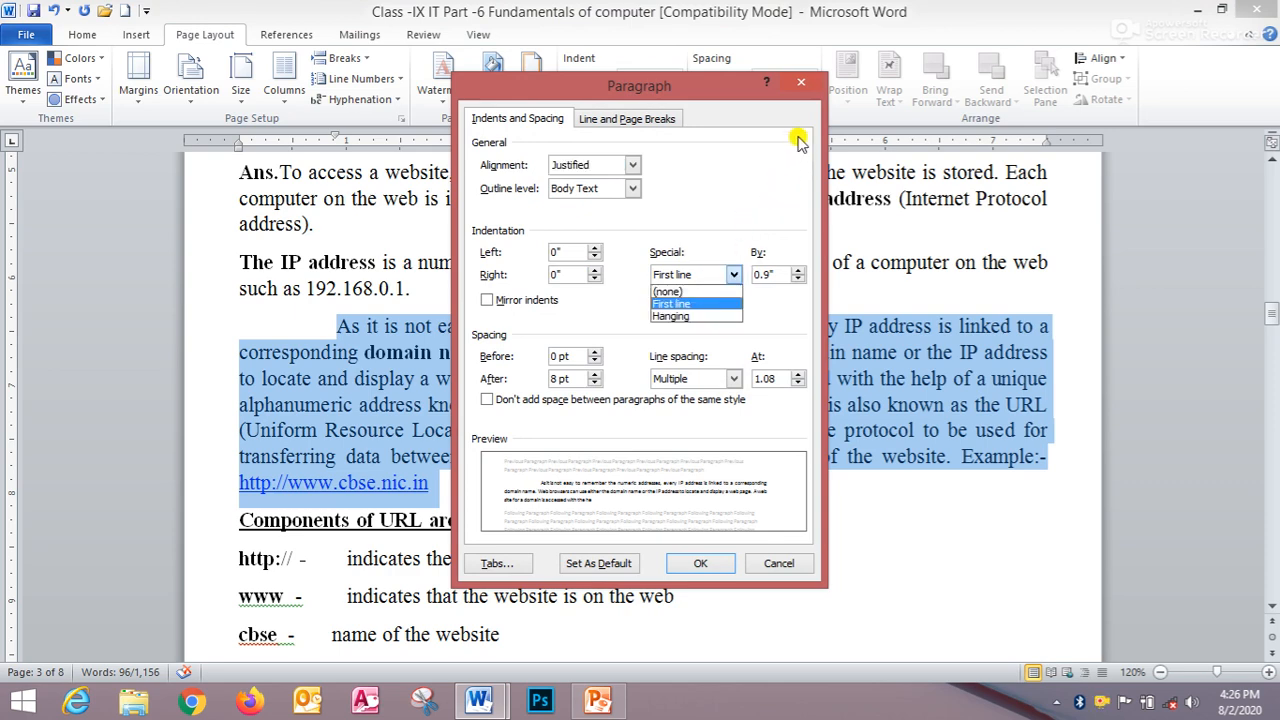
pyautogui.click(800, 84)
pyautogui.click(802, 84)
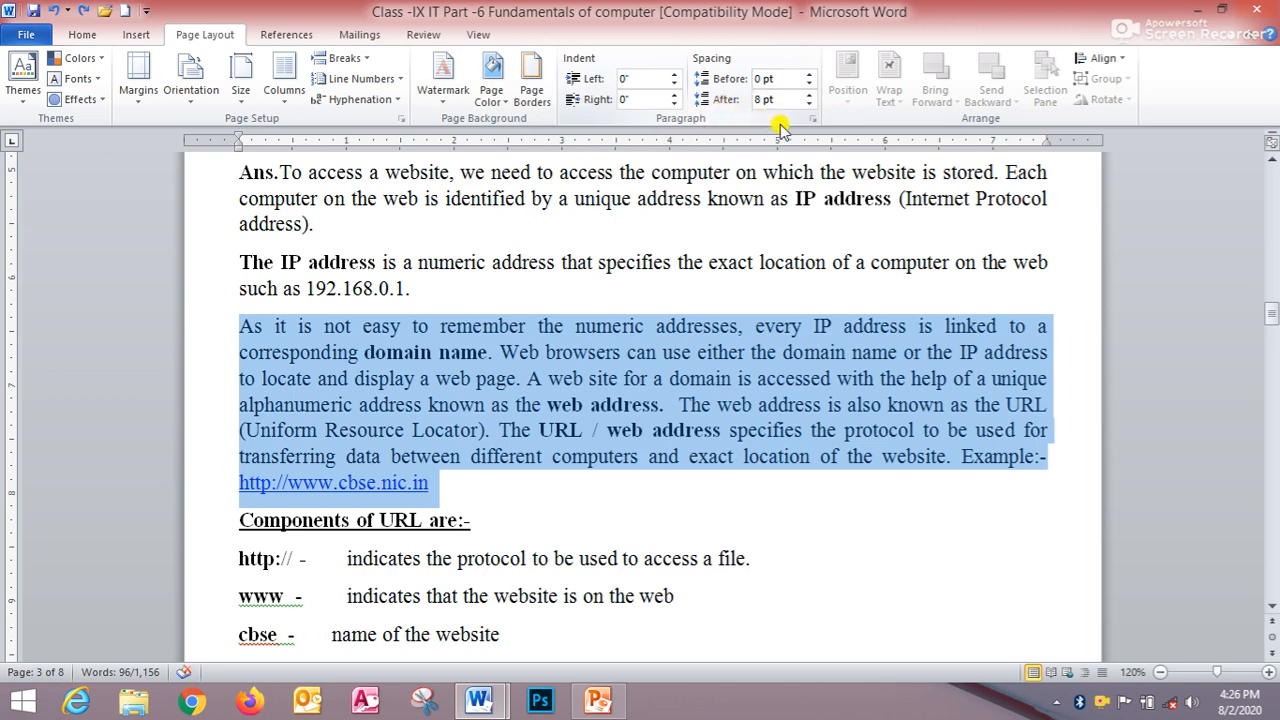
# - Apply a 1" hanging indent to the paragraph through the Paragraph dialog and undo it
pyautogui.click(809, 119)
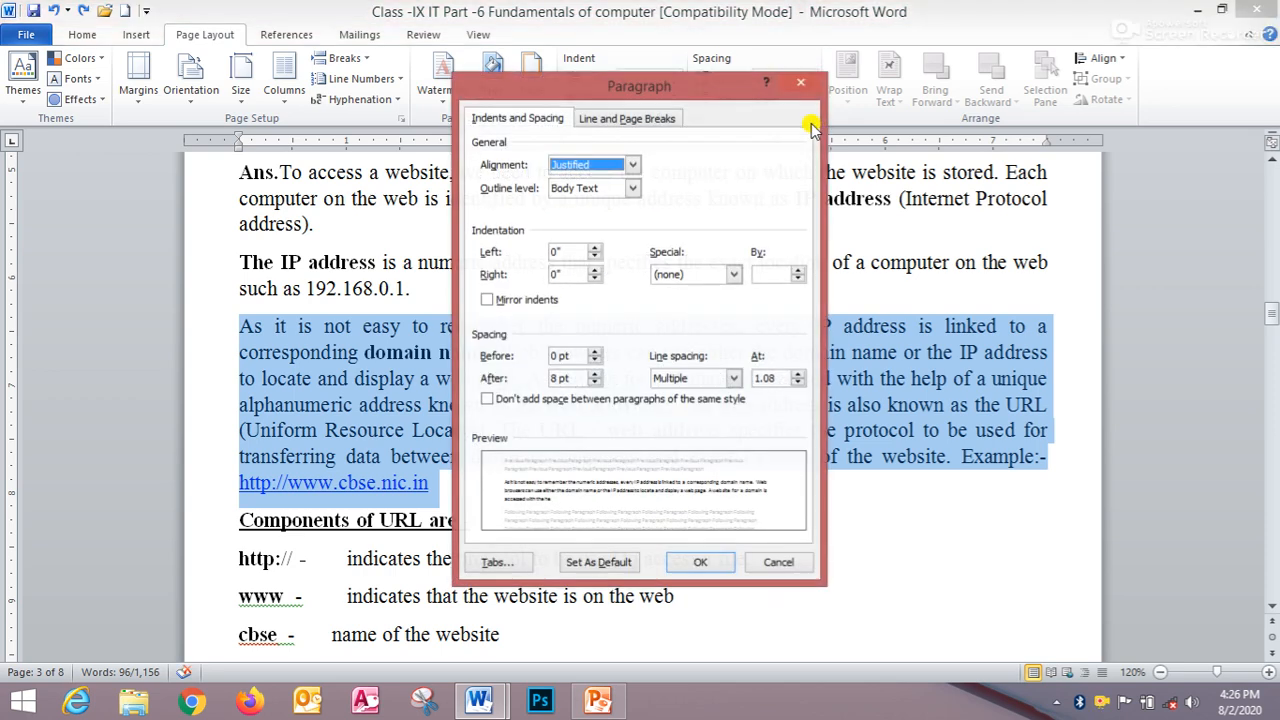
pyautogui.click(733, 275)
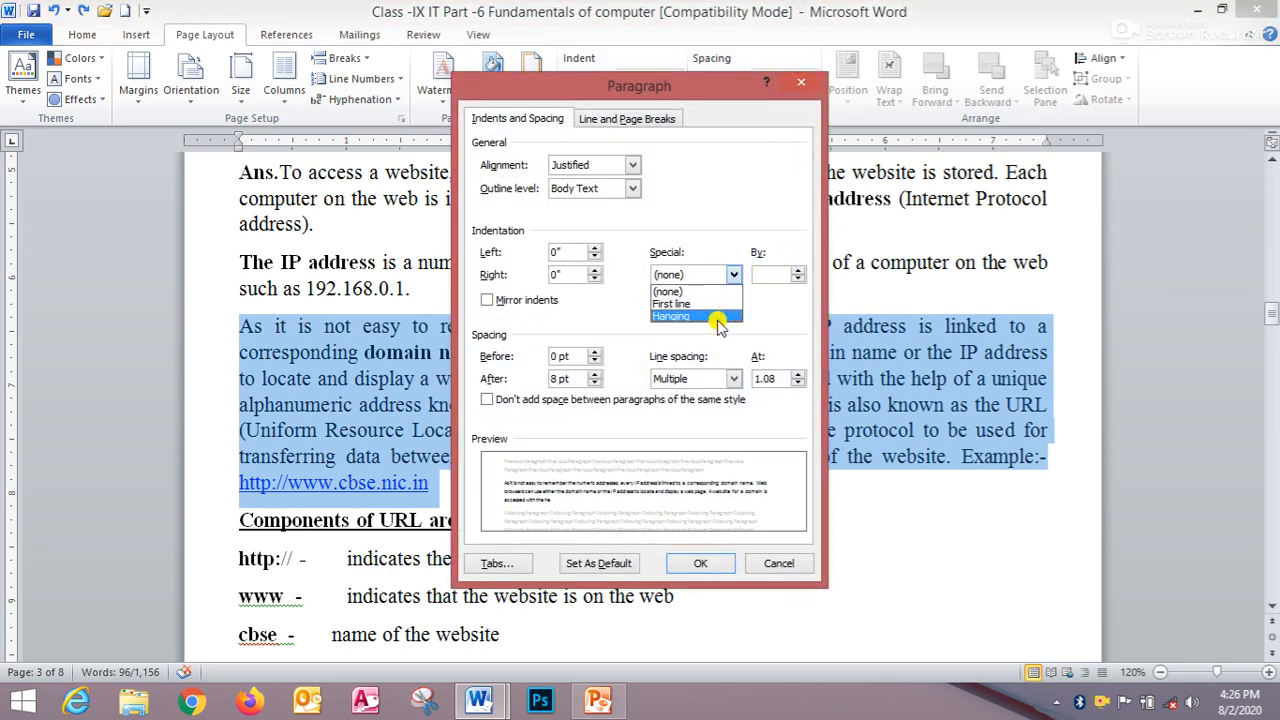
pyautogui.click(717, 316)
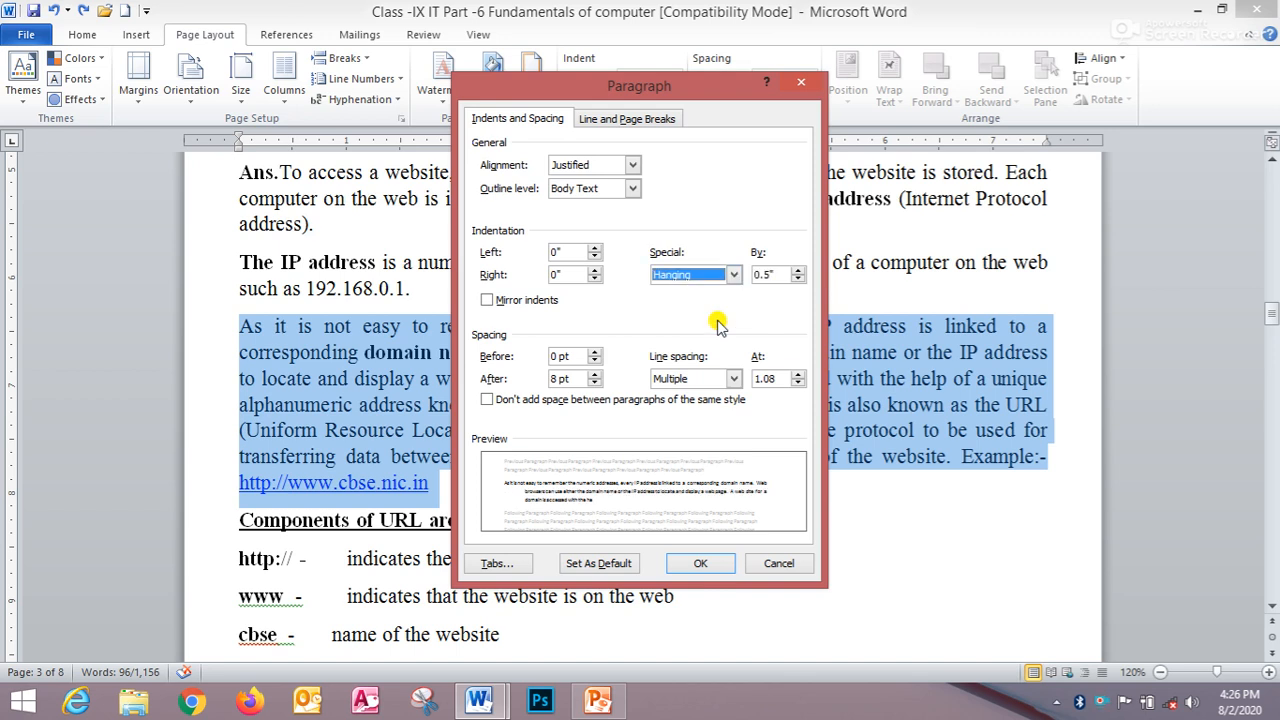
pyautogui.click(798, 270)
pyautogui.click(798, 270)
pyautogui.click(798, 270)
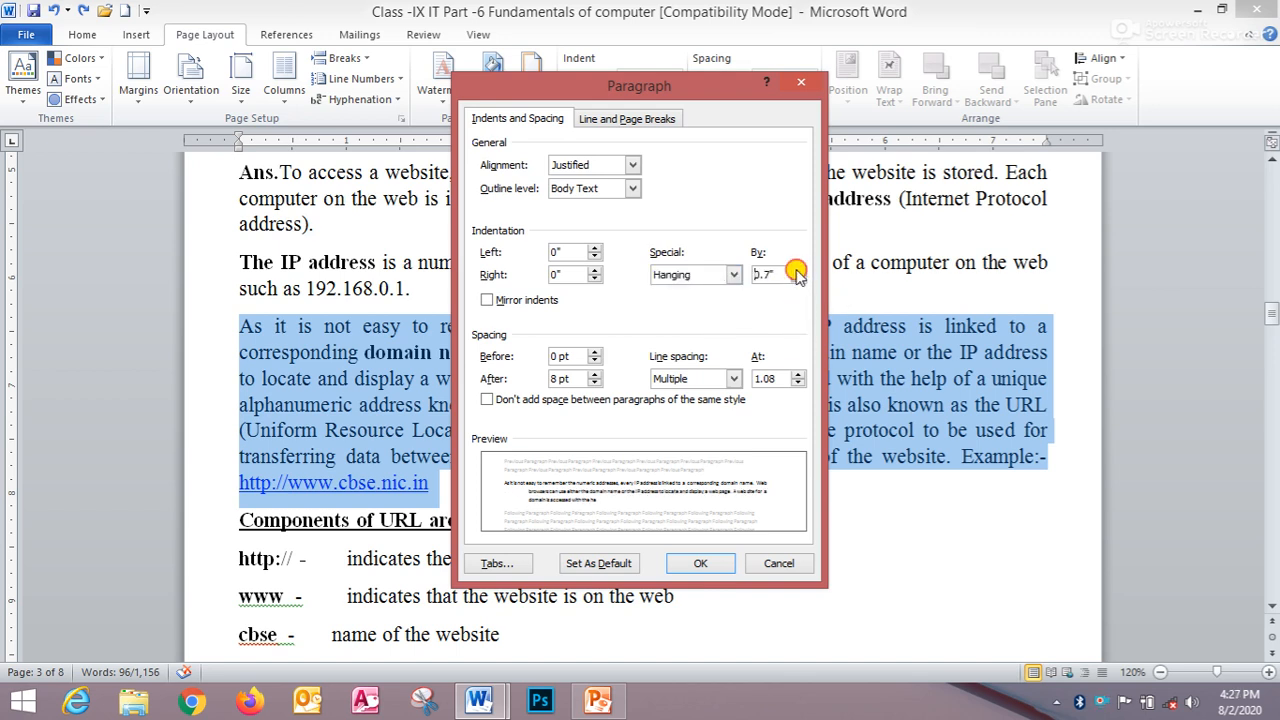
pyautogui.click(798, 270)
pyautogui.click(798, 270)
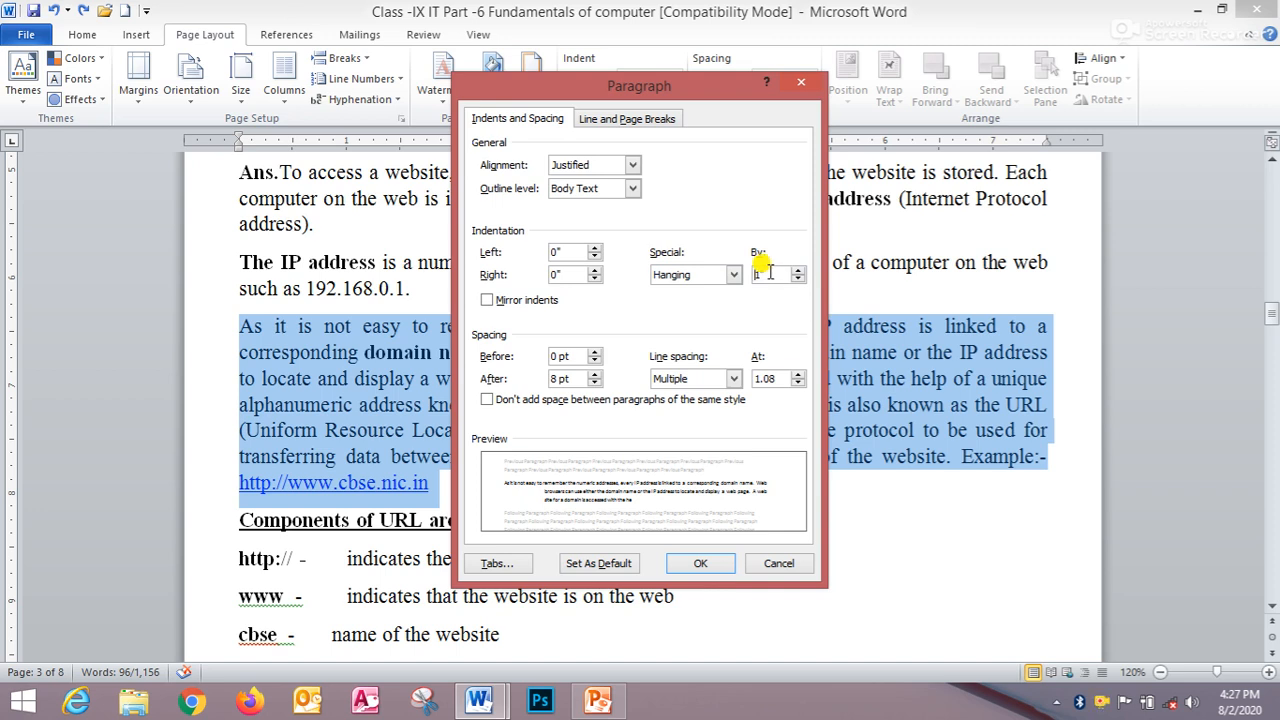
pyautogui.click(700, 564)
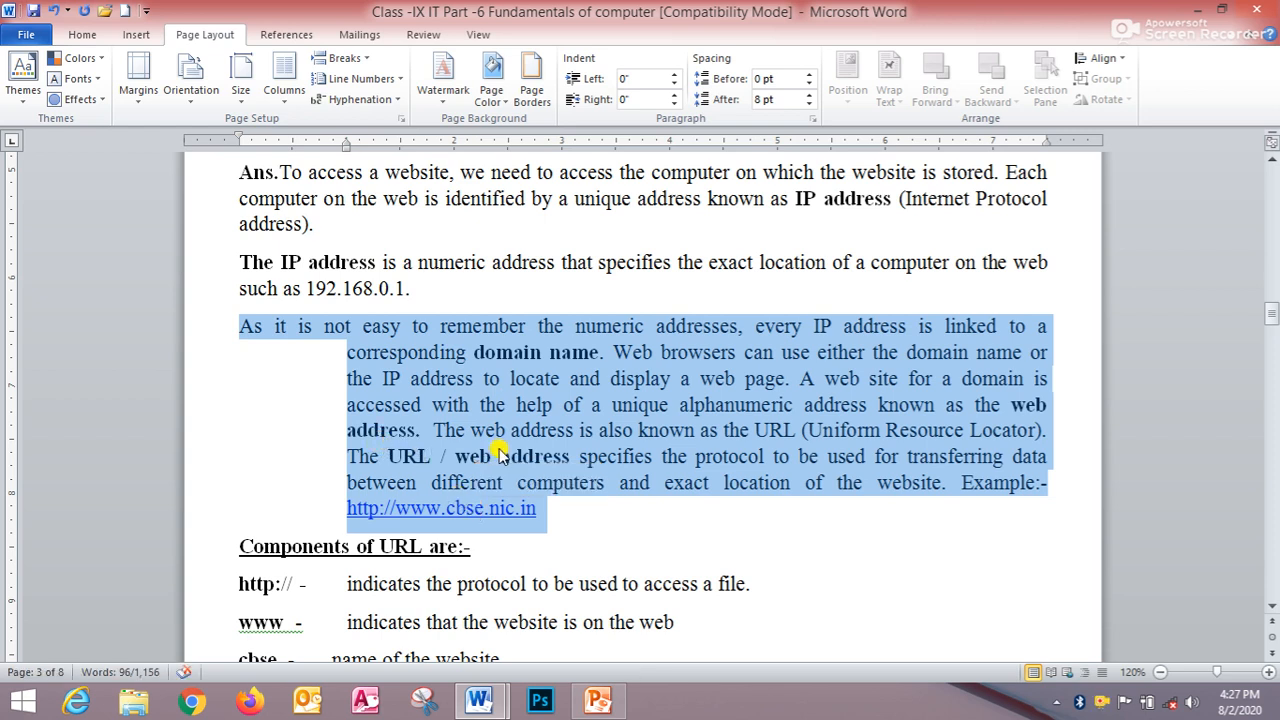
pyautogui.hotkey('ctrl', 'z')
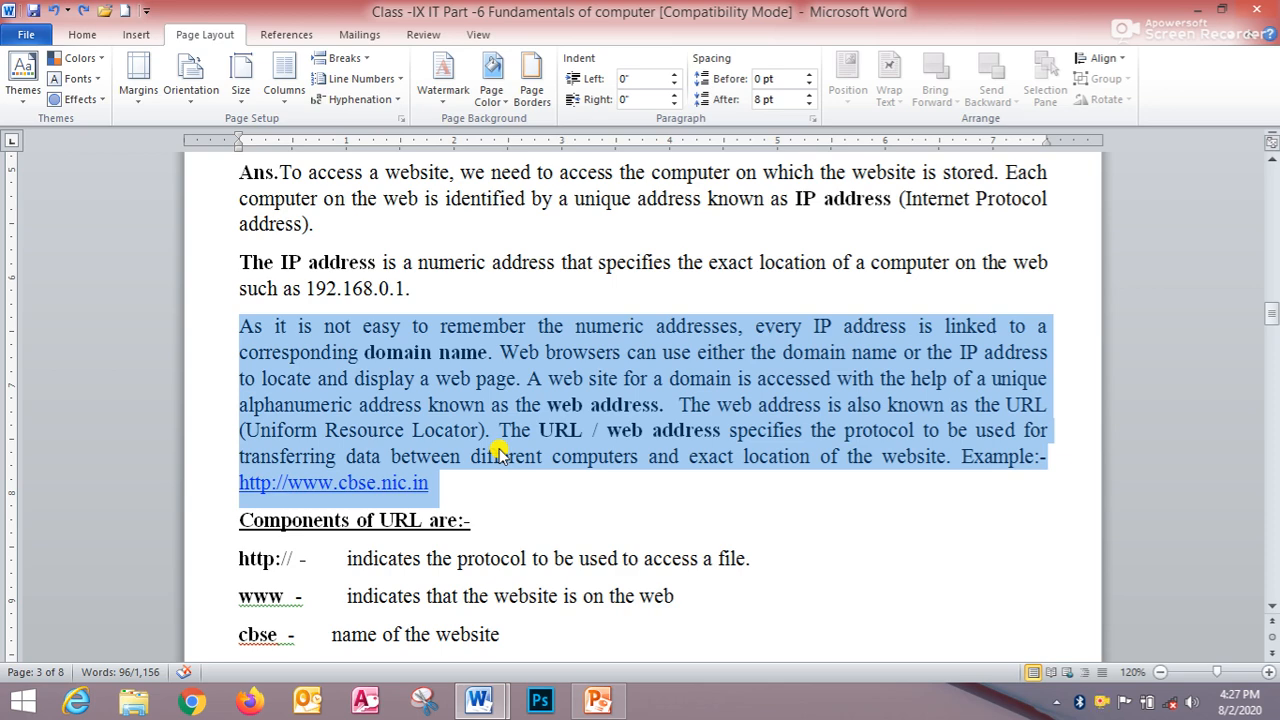
# - Increase the paragraph's left indent to 1.5" and decrease it back to 0", then deselect the text
pyautogui.hotkey('ctrl', 'm')
pyautogui.hotkey('ctrl', 'm')
pyautogui.hotkey('ctrl', 'm')
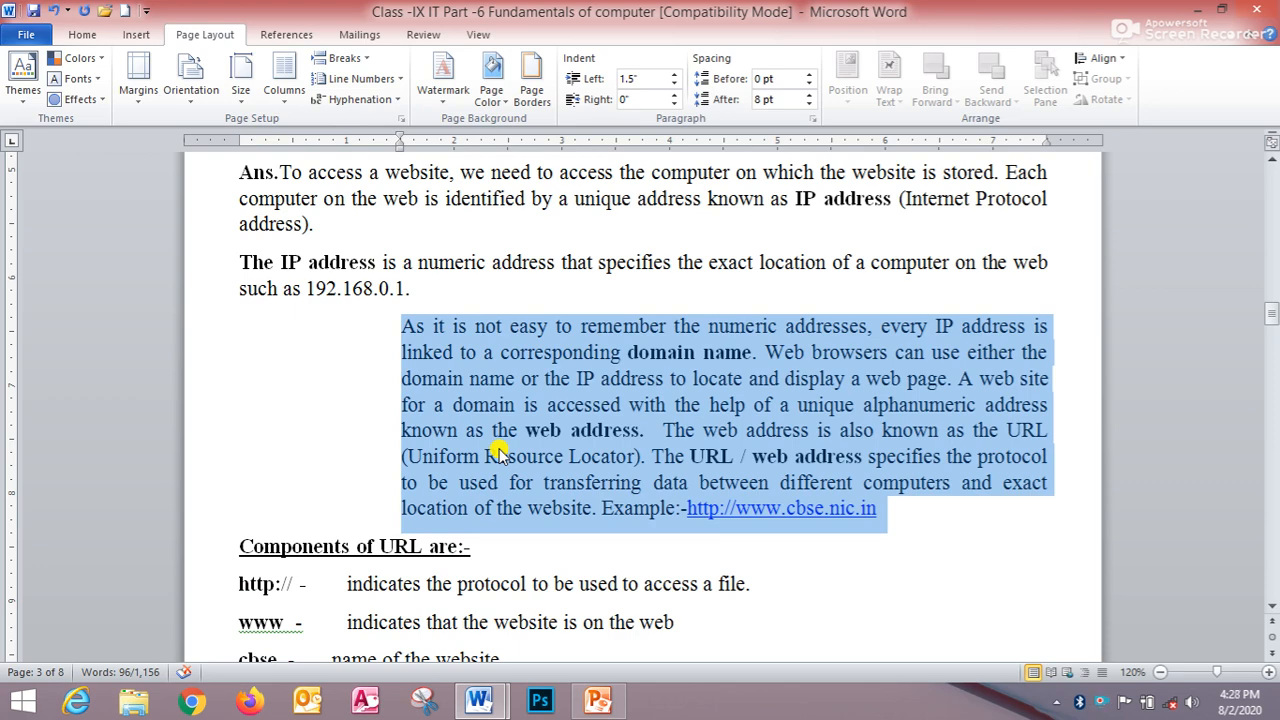
pyautogui.hotkey('ctrl', 'shift', 'm')
pyautogui.hotkey('ctrl', 'shift', 'm')
pyautogui.hotkey('ctrl', 'shift', 'm')
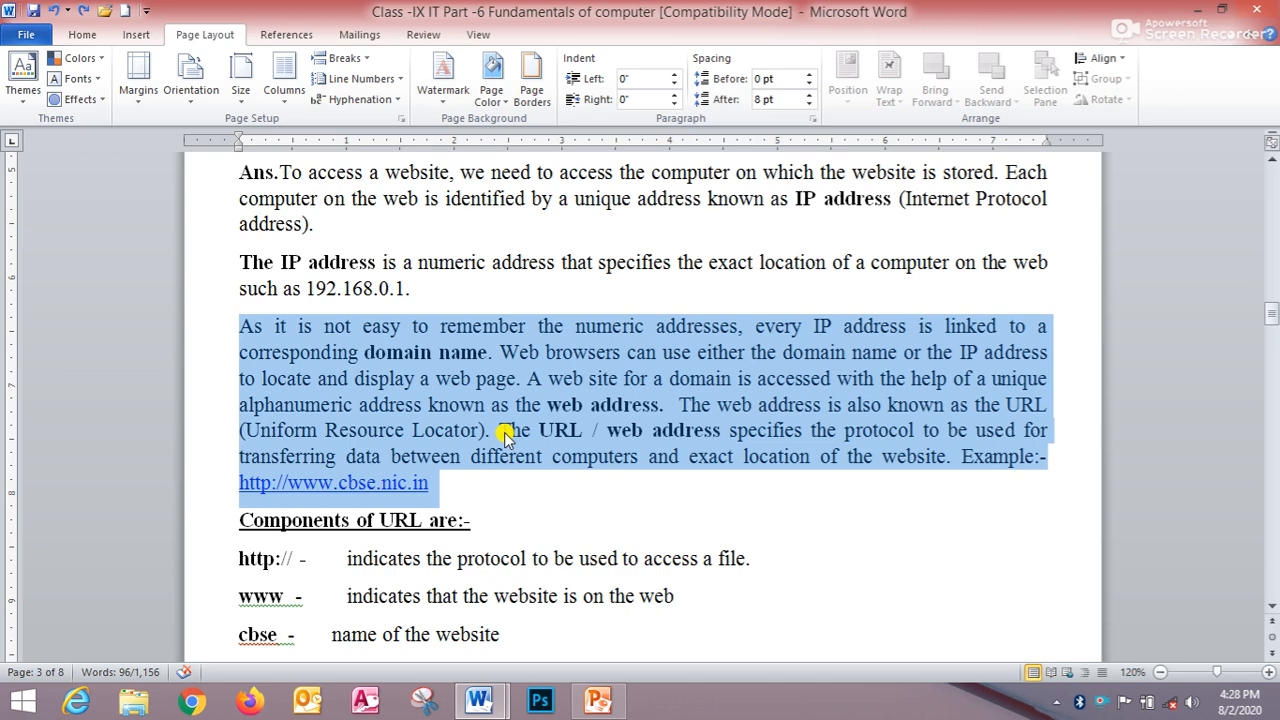
pyautogui.click(505, 437)
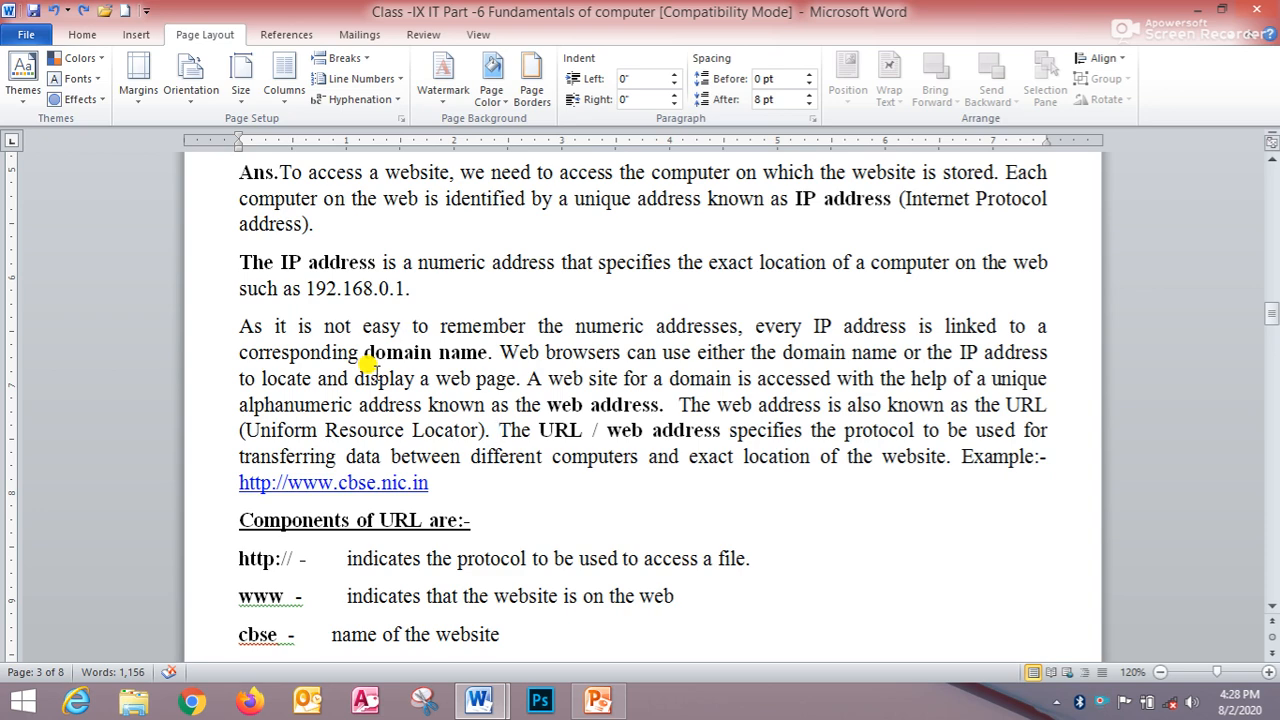
# - Select the World Wide Web answer paragraph and open the Borders and Shading dialog
pyautogui.scroll(3, 350, 378)
pyautogui.scroll(2, 340, 376)
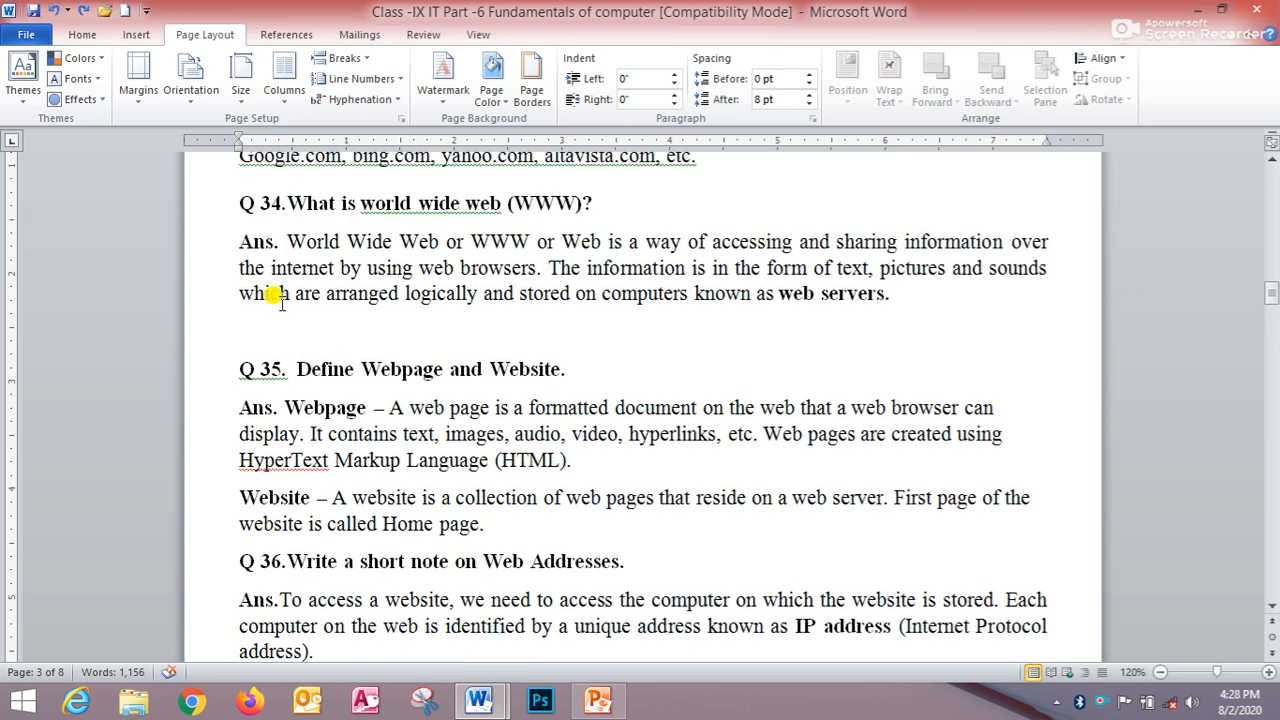
pyautogui.moveTo(241, 242); pyautogui.dragTo(965, 290)
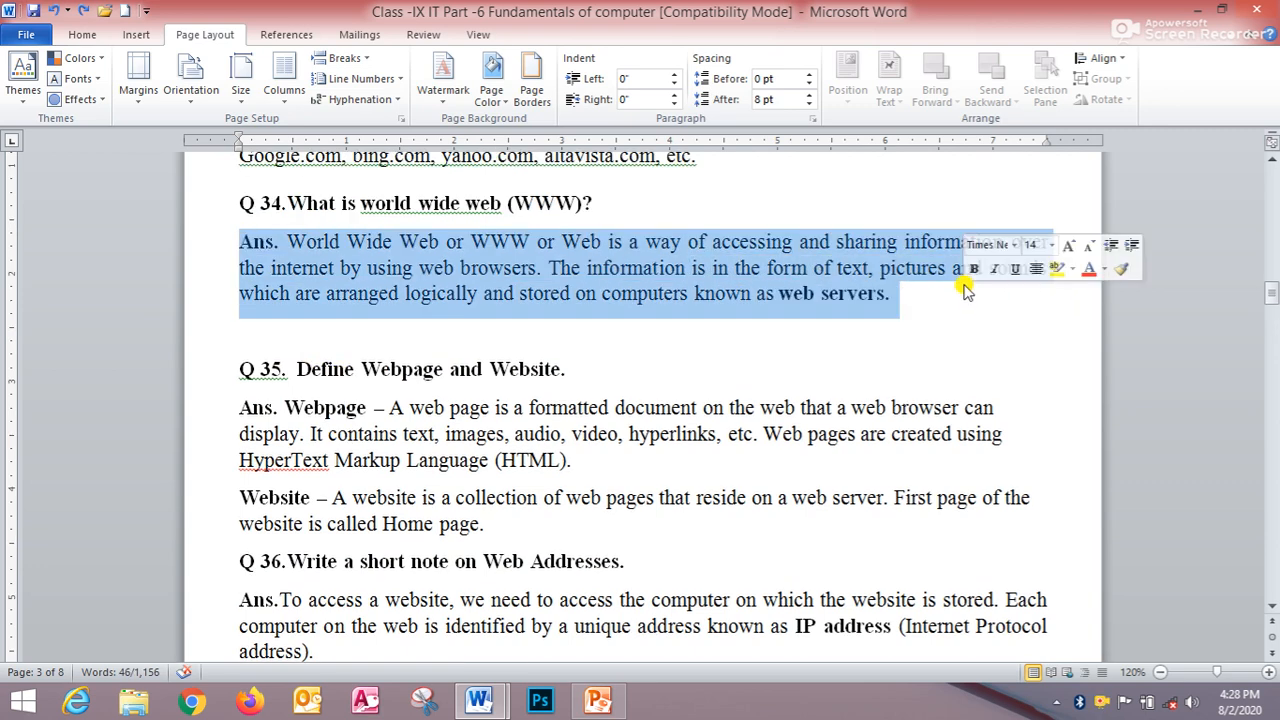
pyautogui.click(90, 38)
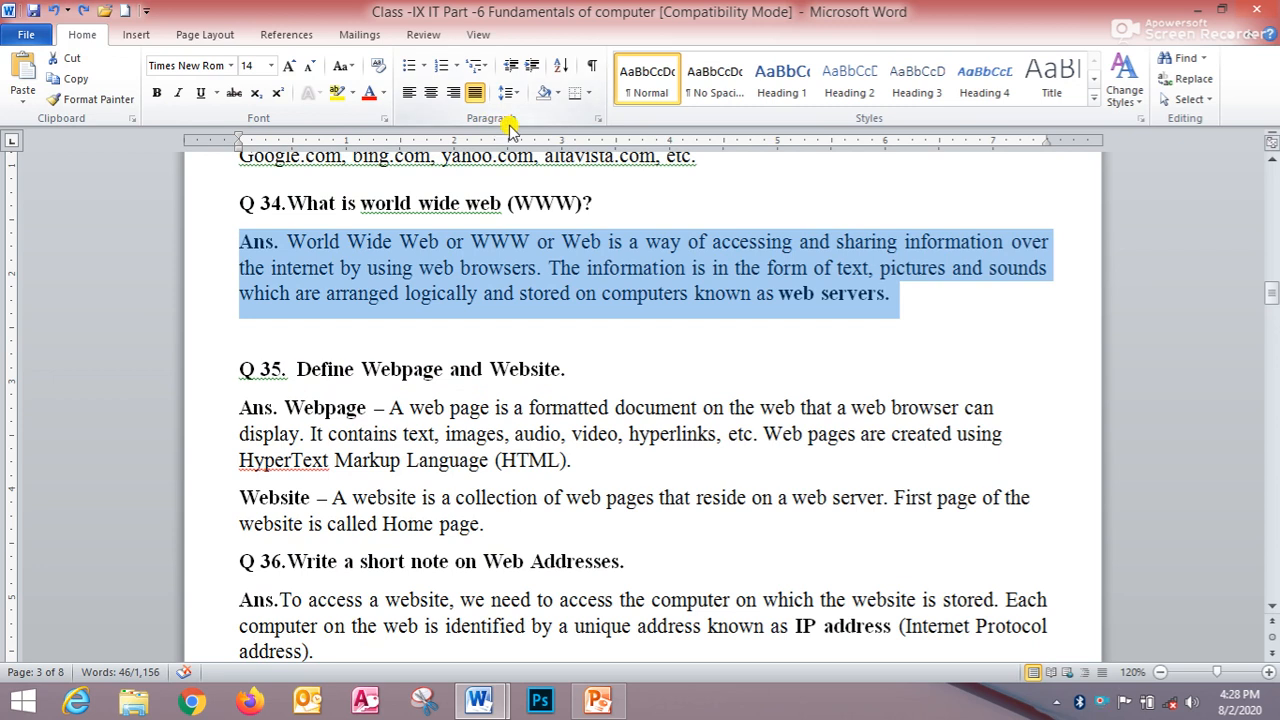
pyautogui.click(587, 95)
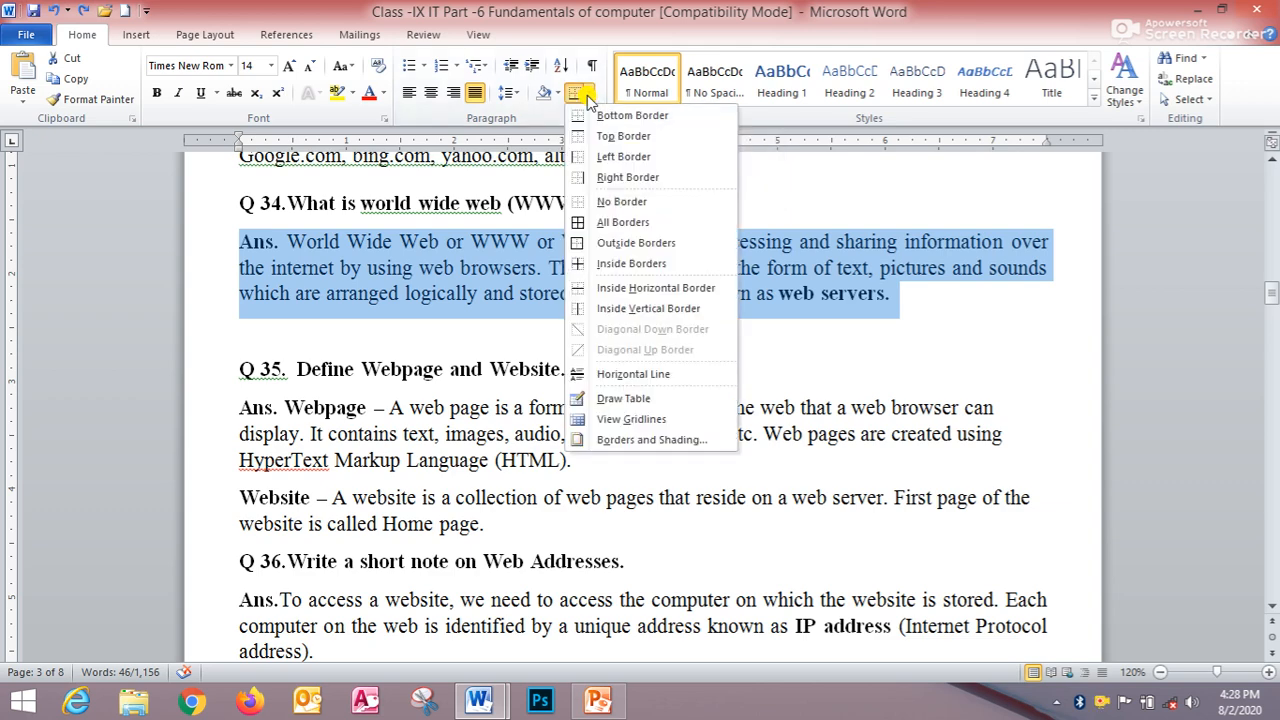
pyautogui.click(657, 440)
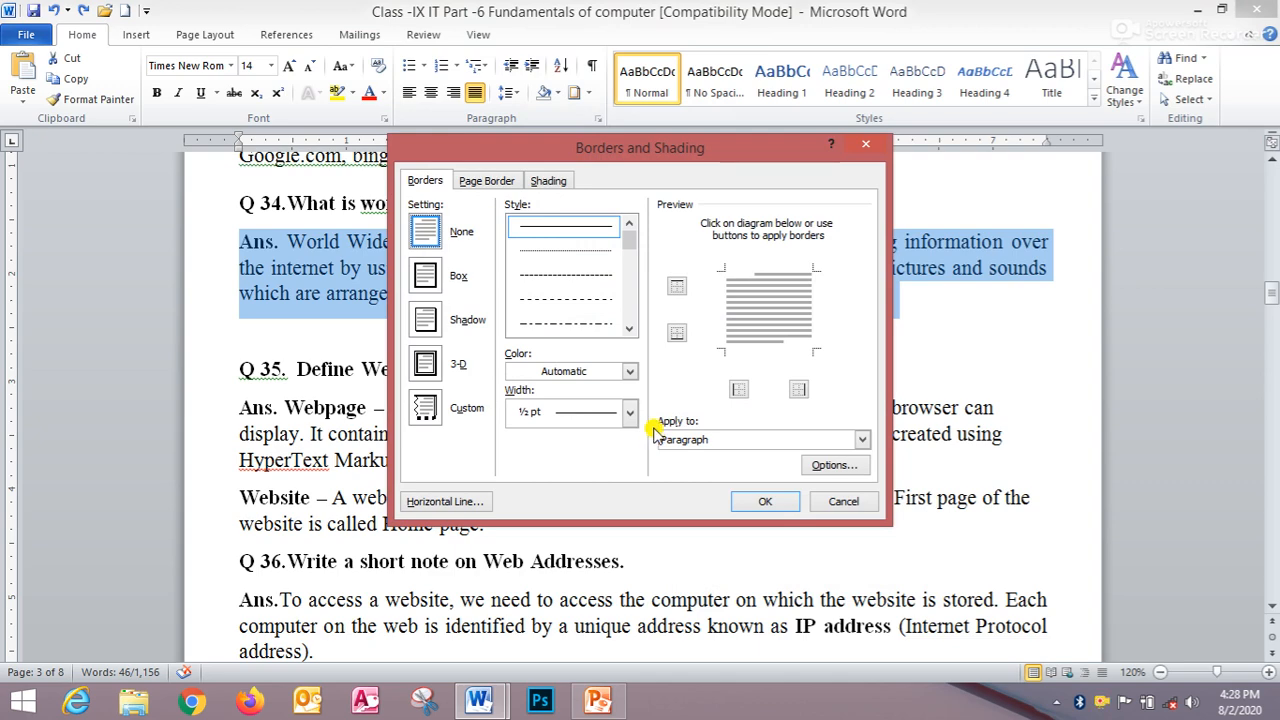
# - Preview the None, Box, Shadow, 3-D and Custom border settings and choose Box for the paragraph
pyautogui.moveTo(694, 148); pyautogui.dragTo(664, 120)
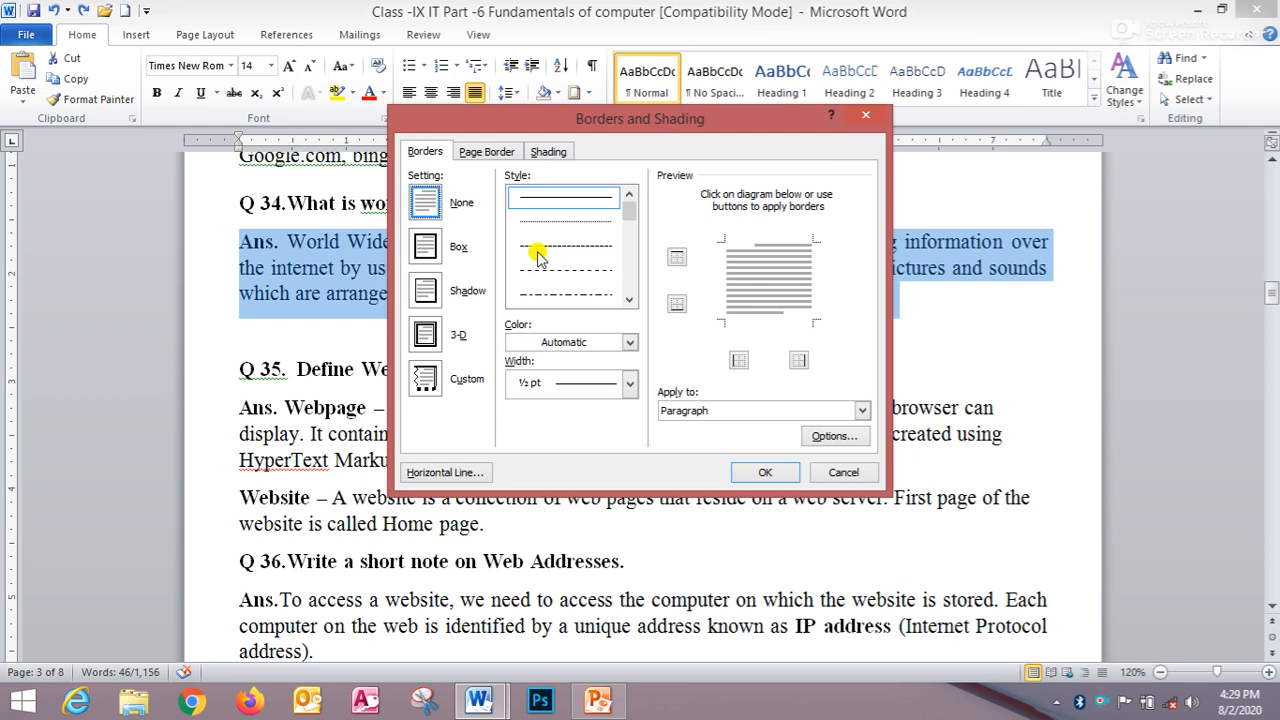
pyautogui.click(423, 155)
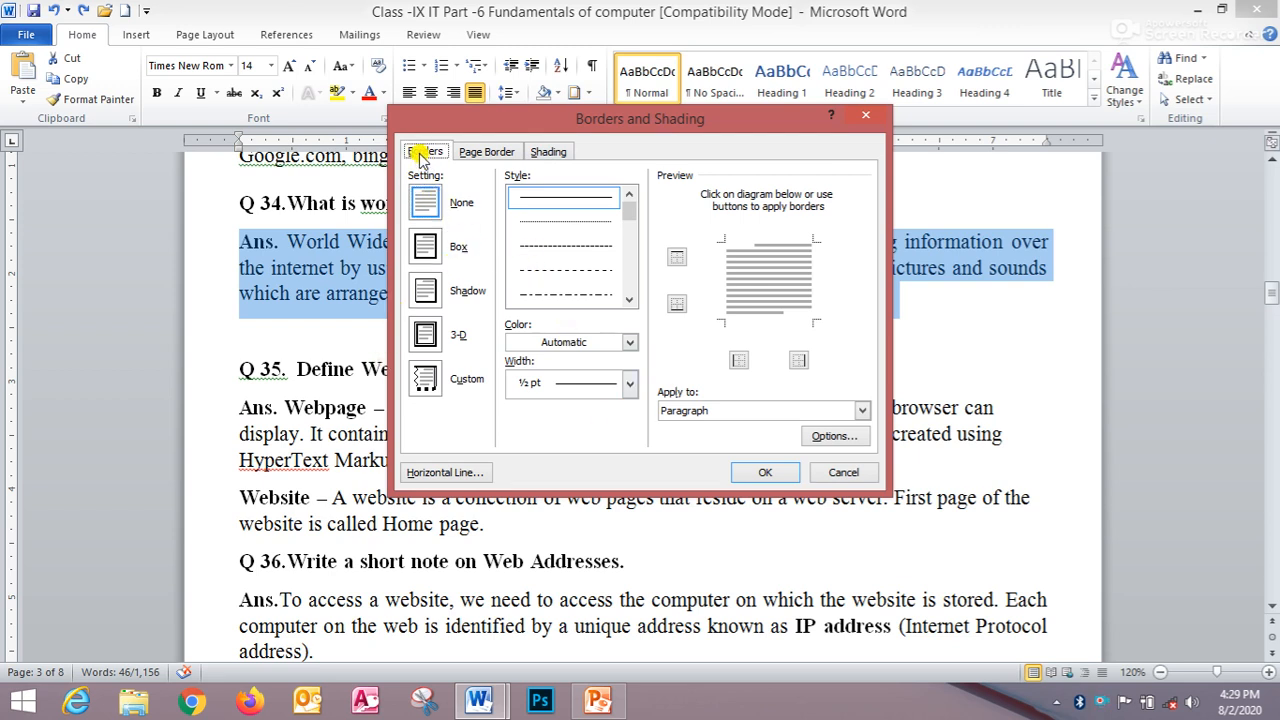
pyautogui.click(423, 245)
pyautogui.click(425, 290)
pyautogui.click(425, 334)
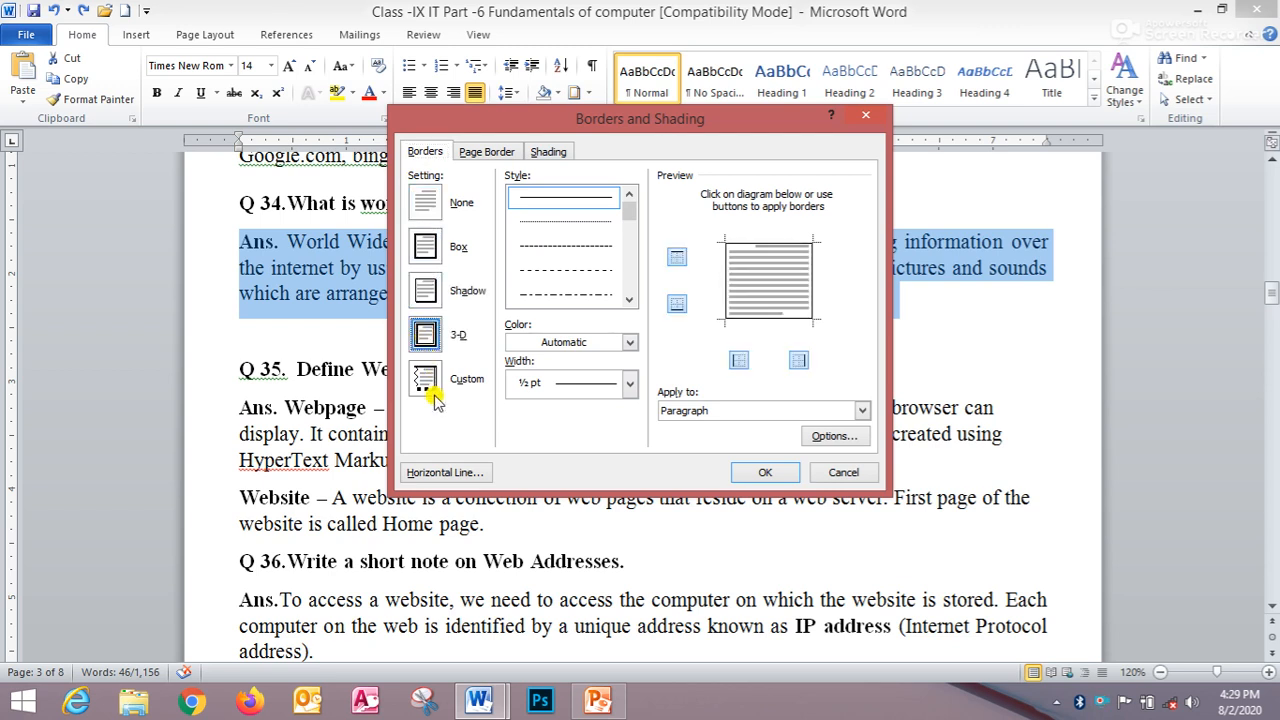
pyautogui.click(427, 380)
pyautogui.click(423, 245)
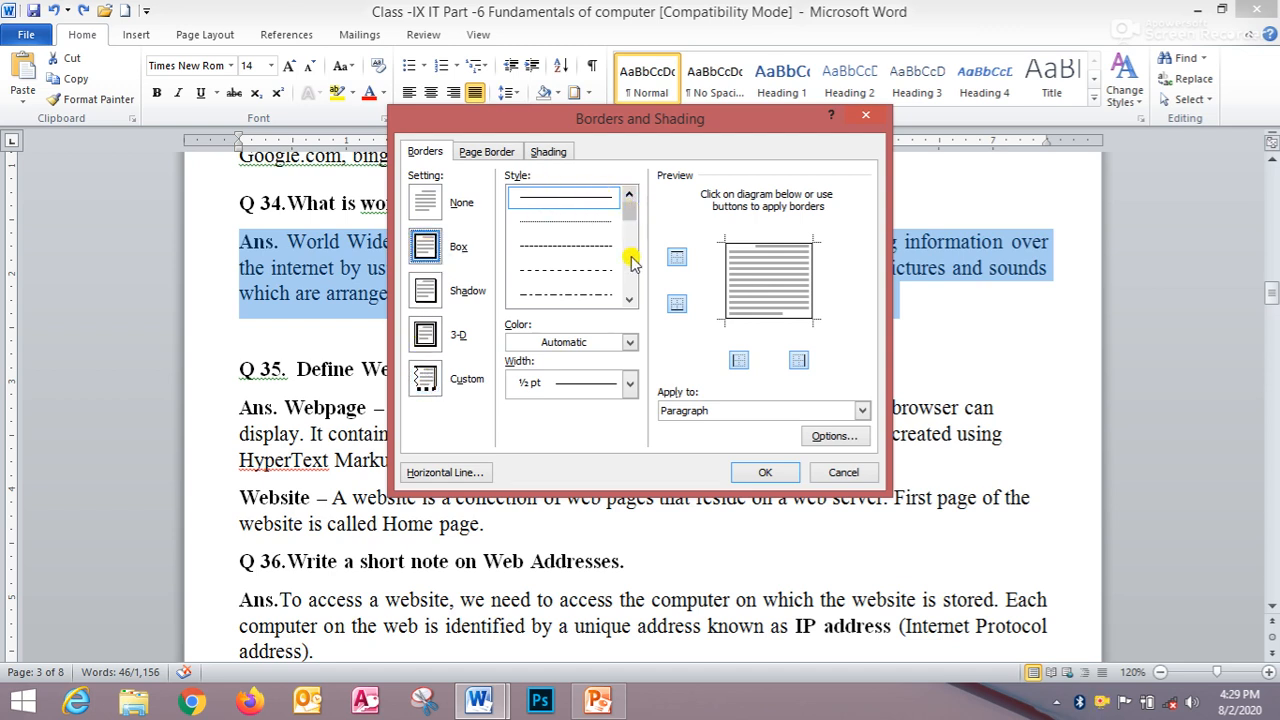
# - Choose a double-line border style from the style list
pyautogui.click(629, 299)
pyautogui.click(629, 299)
pyautogui.click(629, 299)
pyautogui.click(629, 299)
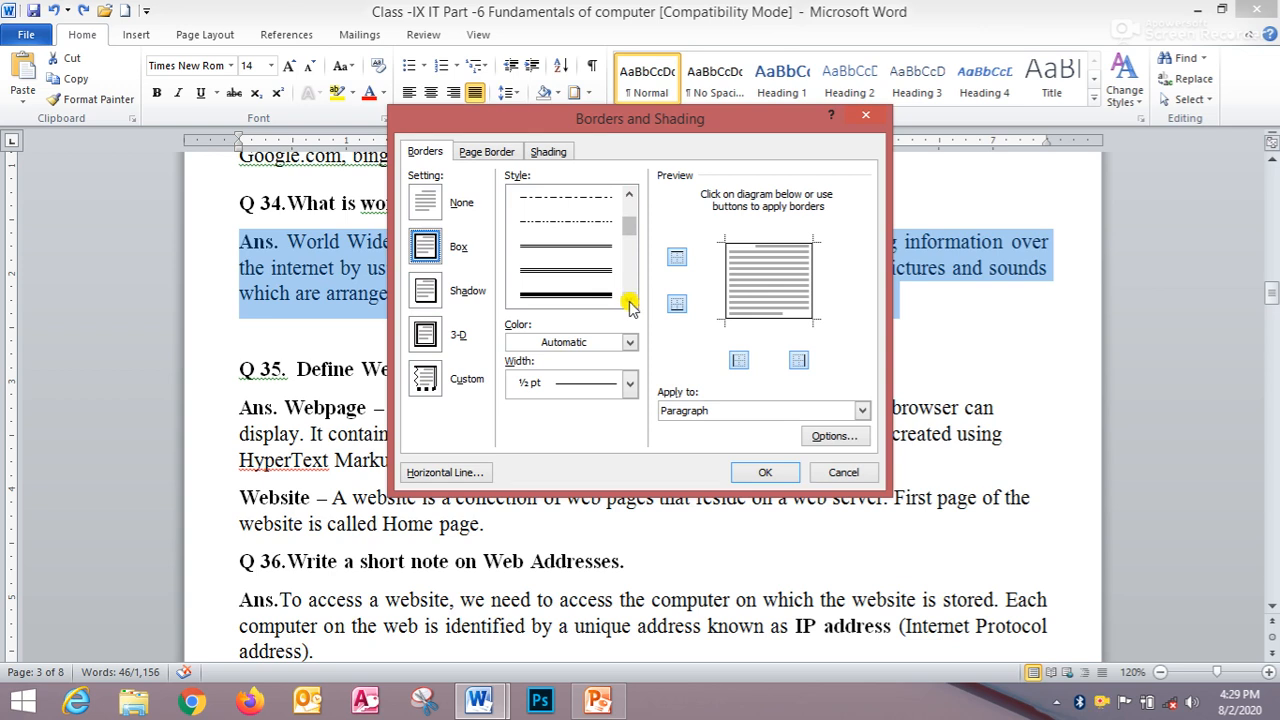
pyautogui.click(567, 247)
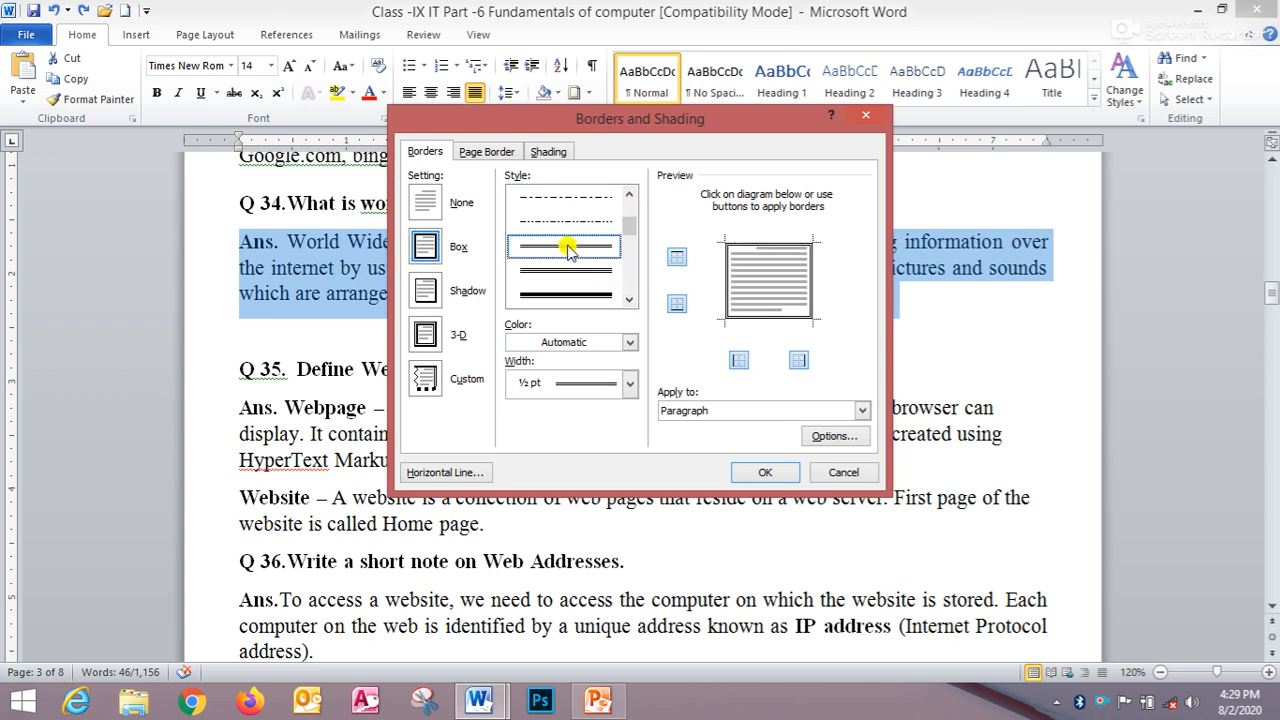
# - Set the border colour to purple and the border width to 1½ pt
pyautogui.click(629, 342)
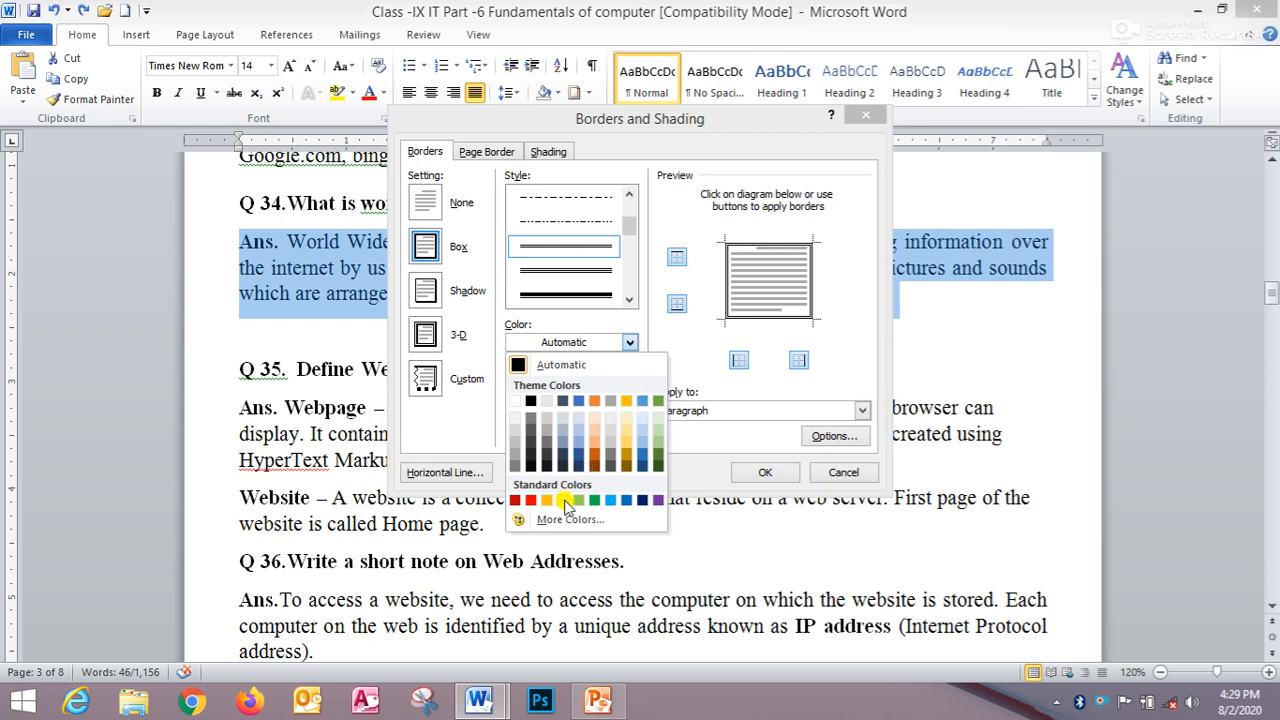
pyautogui.click(662, 500)
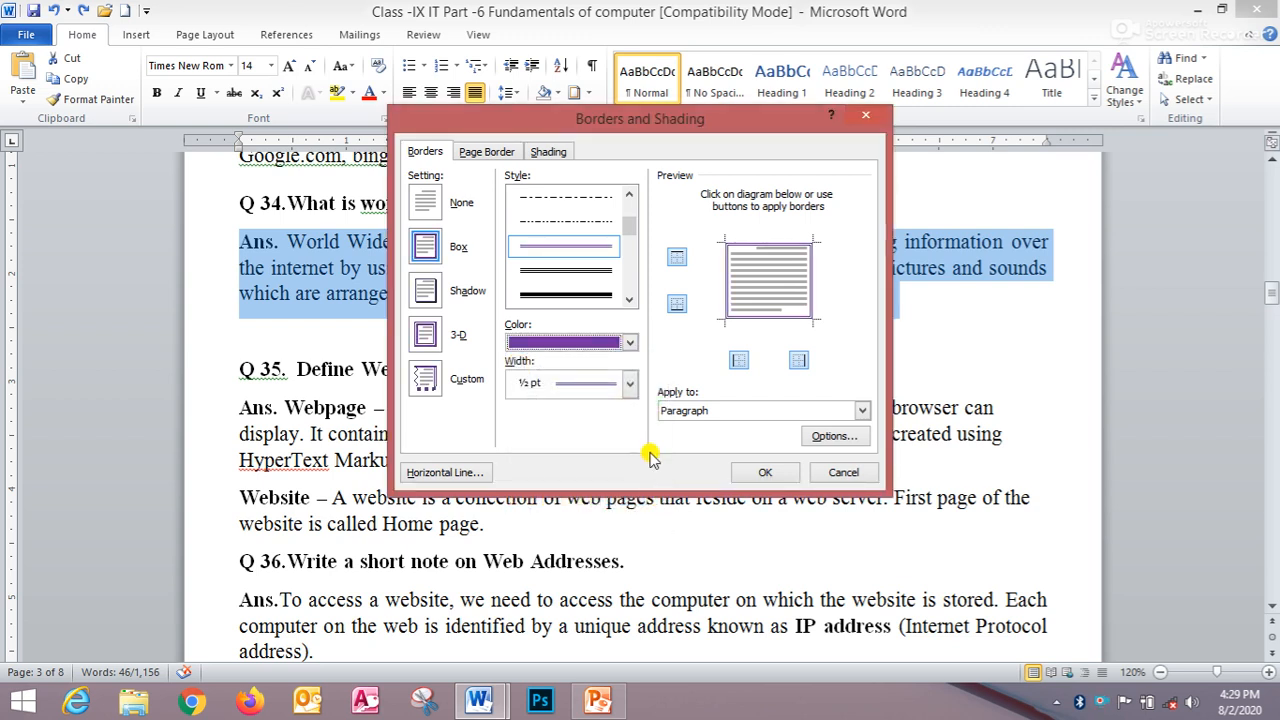
pyautogui.click(627, 386)
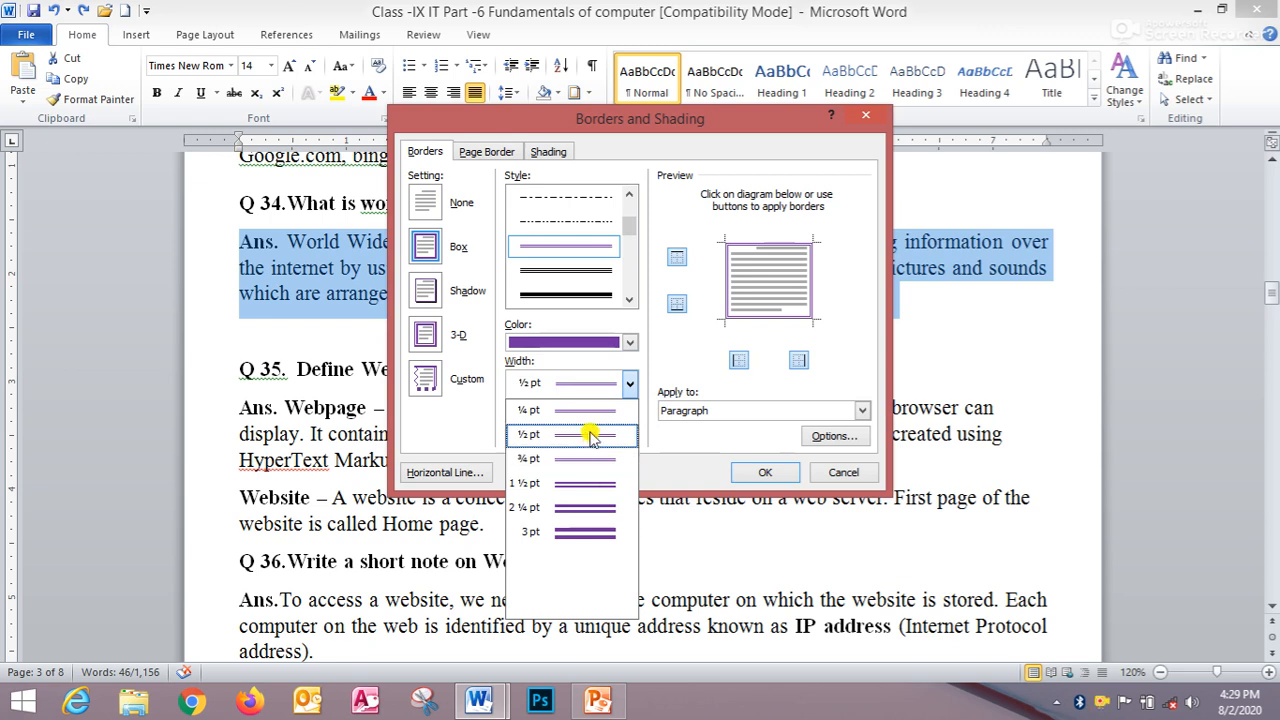
pyautogui.click(603, 485)
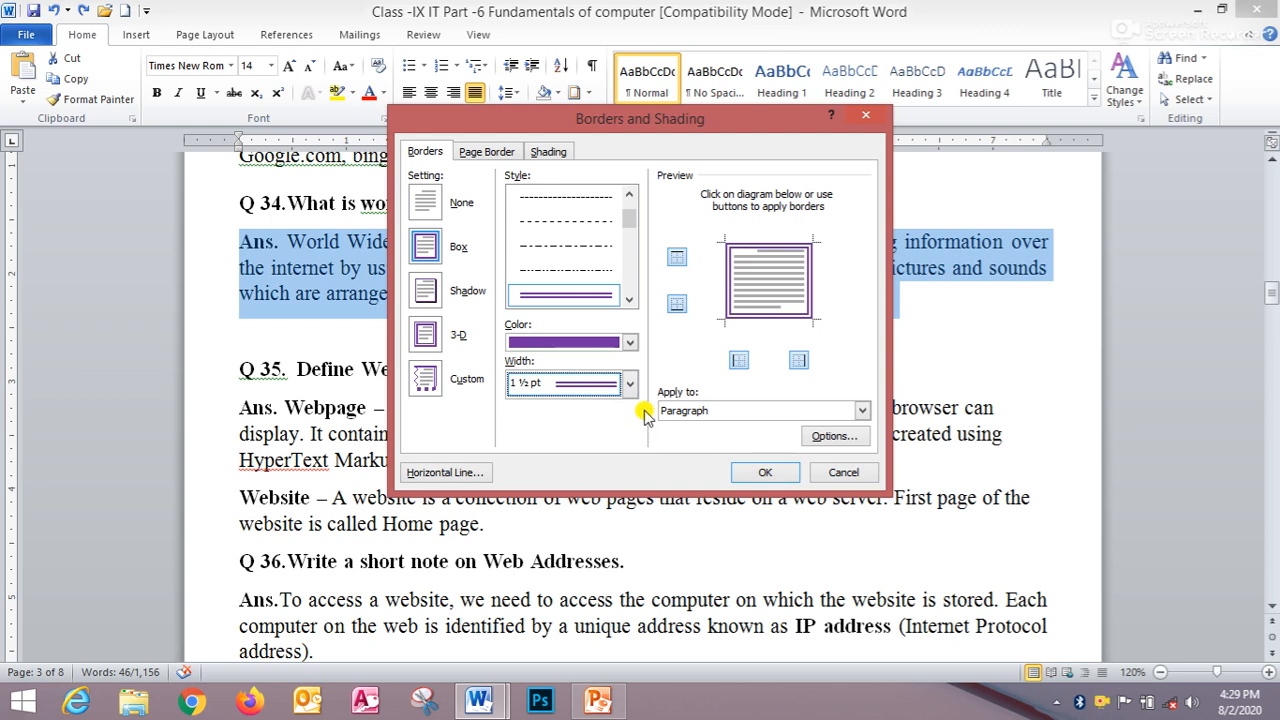
# - Apply the border to the paragraph, confirm the dialog and deselect the text
pyautogui.click(862, 411)
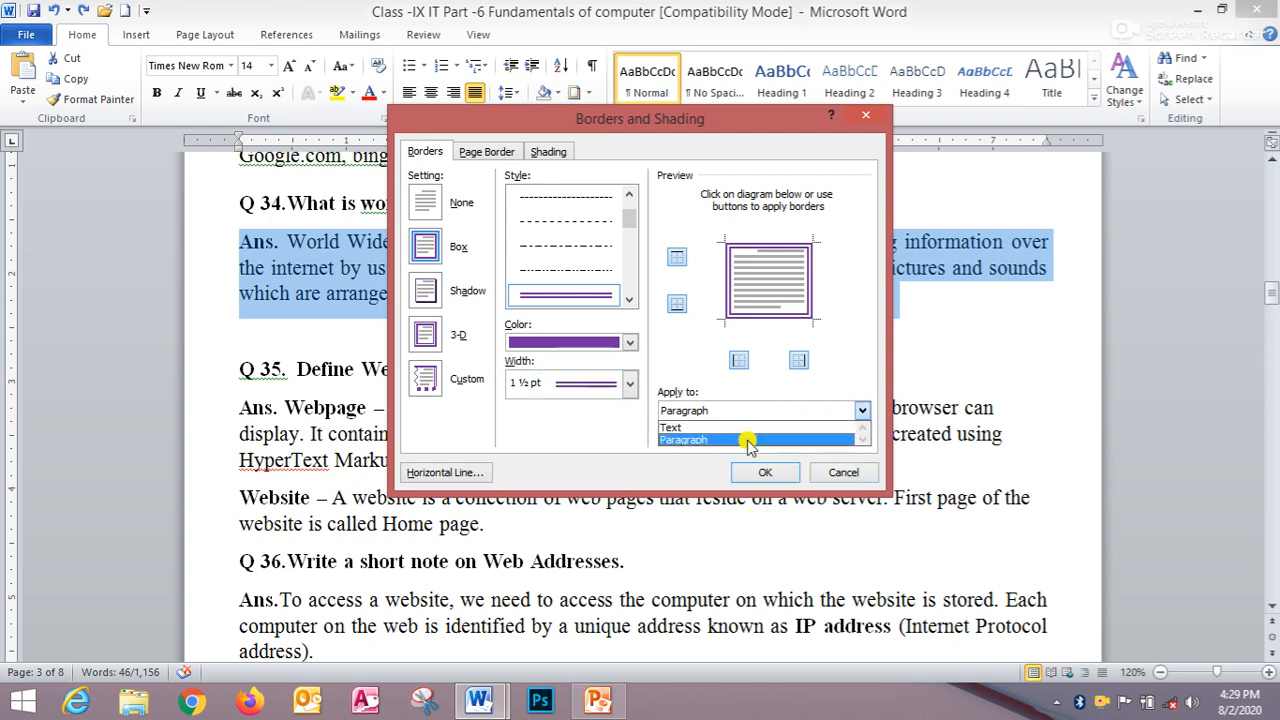
pyautogui.click(748, 440)
pyautogui.click(762, 470)
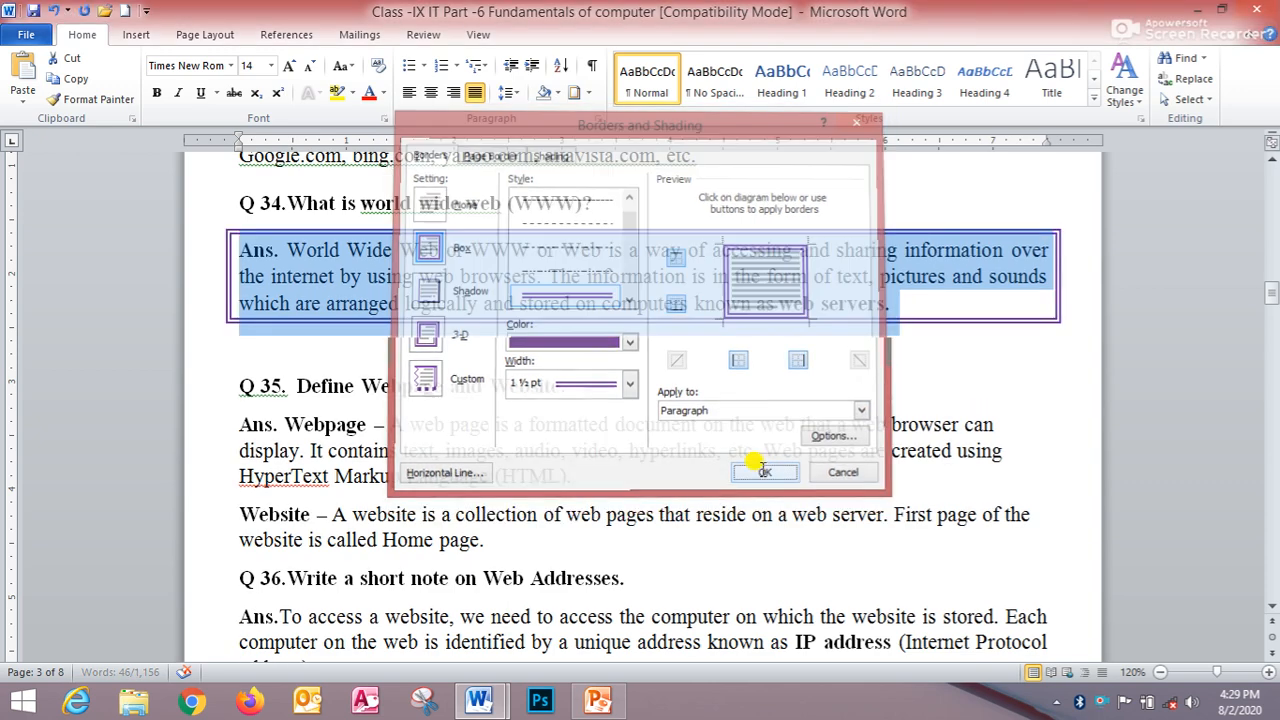
pyautogui.click(706, 398)
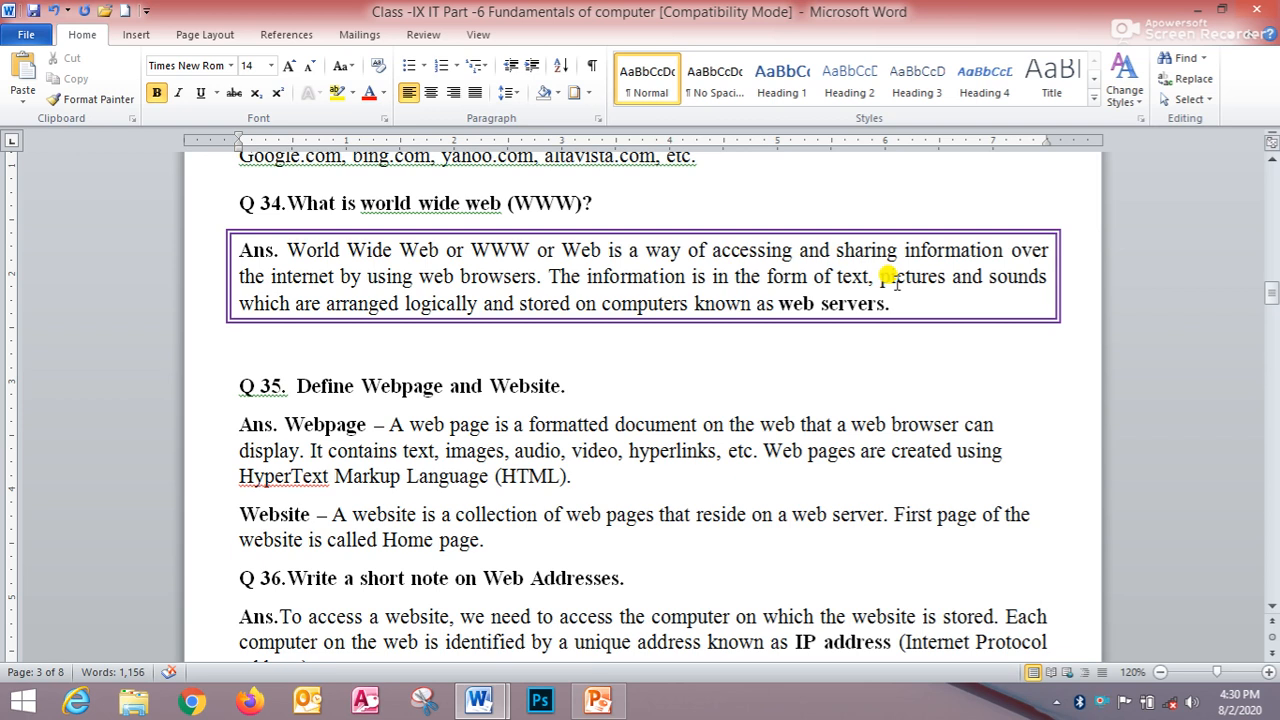
# - Shade the bordered World Wide Web paragraph with Orange, Accent 2, Lighter 60%
pyautogui.moveTo(242, 244); pyautogui.dragTo(948, 297)
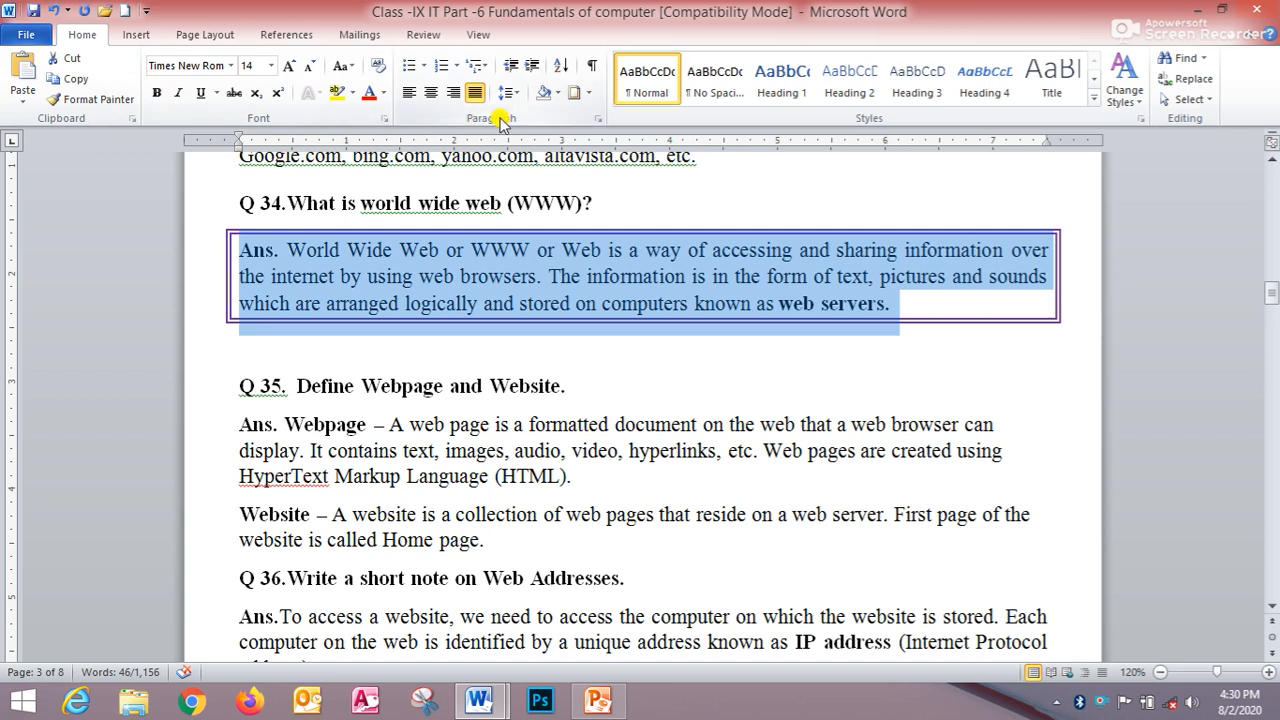
pyautogui.click(560, 95)
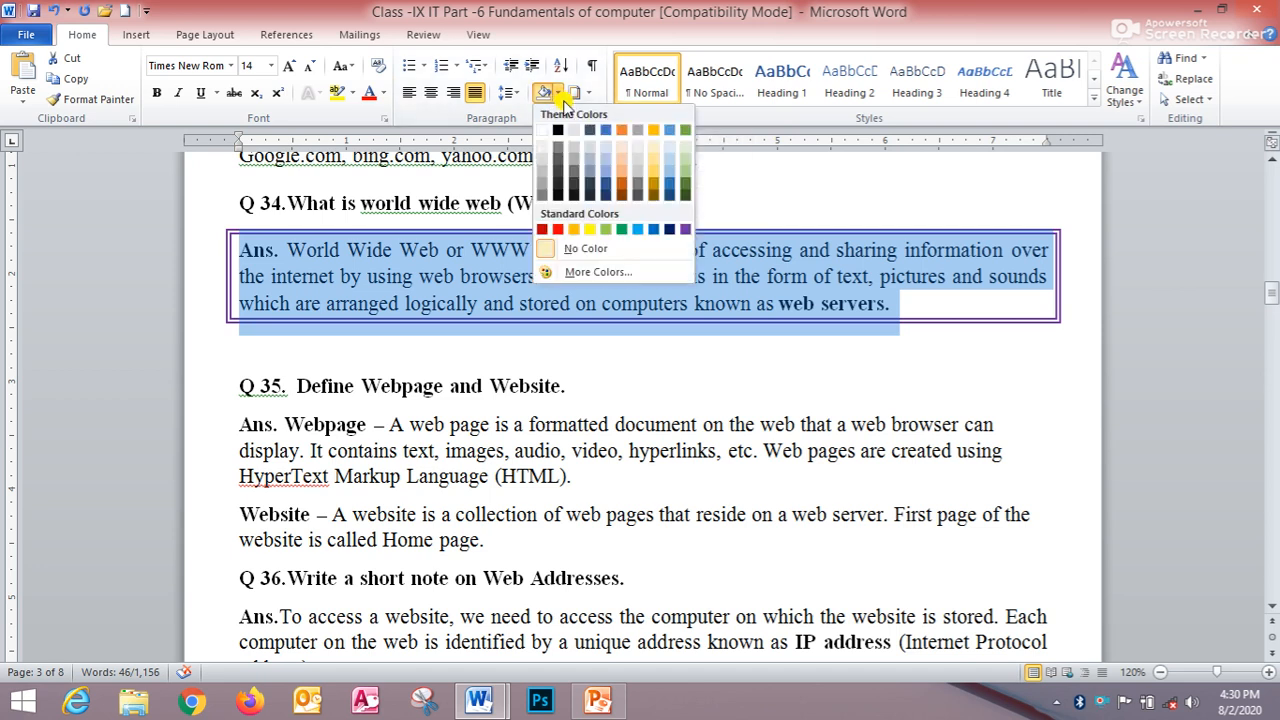
pyautogui.click(625, 170)
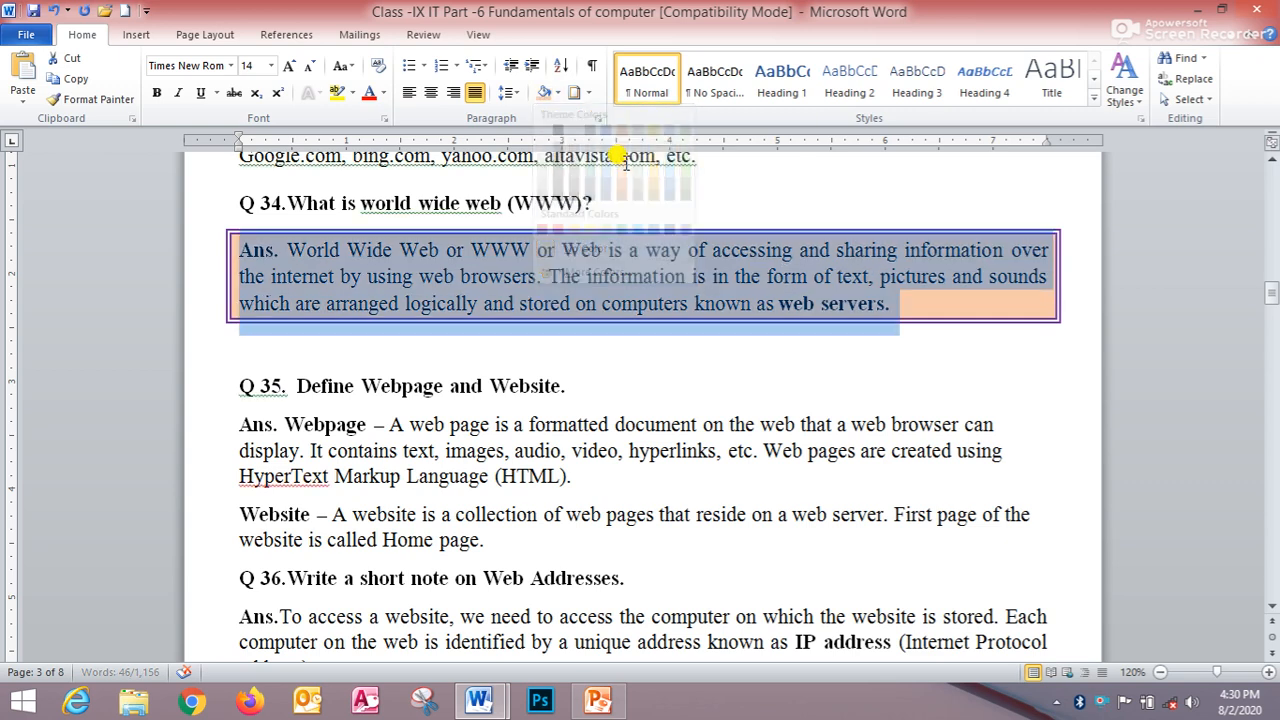
pyautogui.click(705, 275)
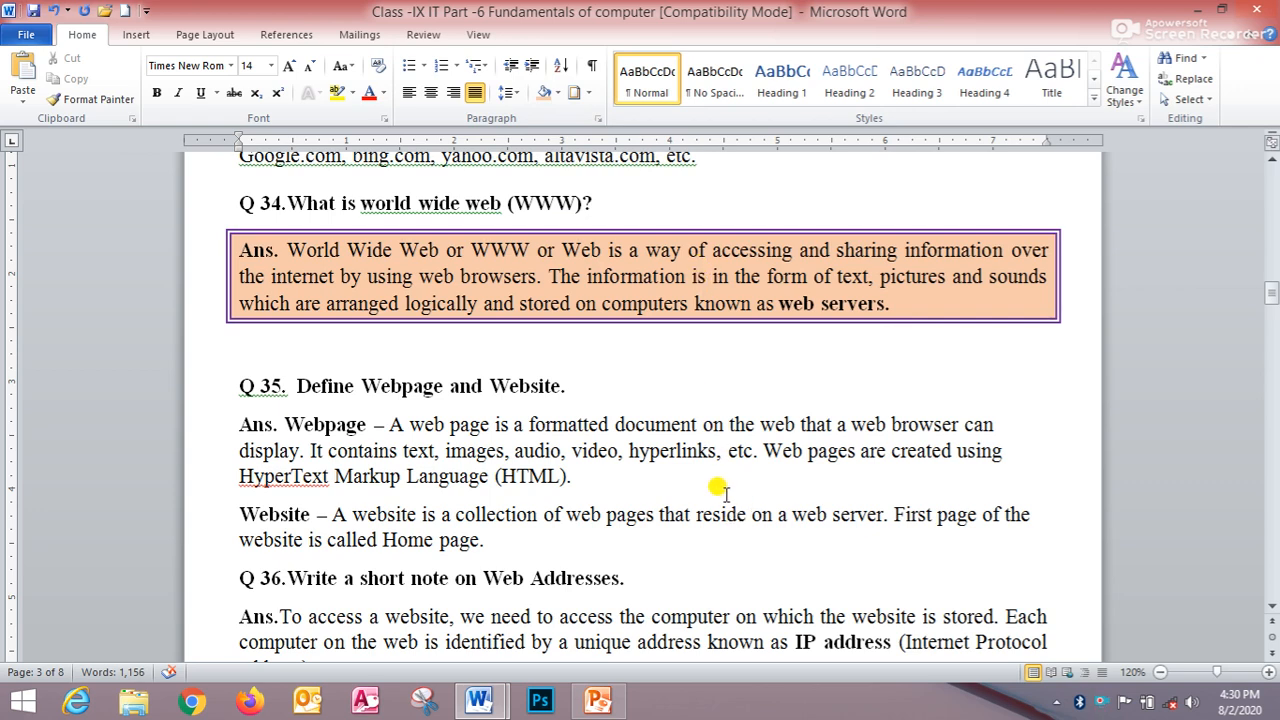
# - Switch to the 'Class - IX IT Ch- 6 Formatting a document, data' window and go to the List of Subjects
pyautogui.scroll(-8, 720, 485)
pyautogui.scroll(-6, 706, 483)
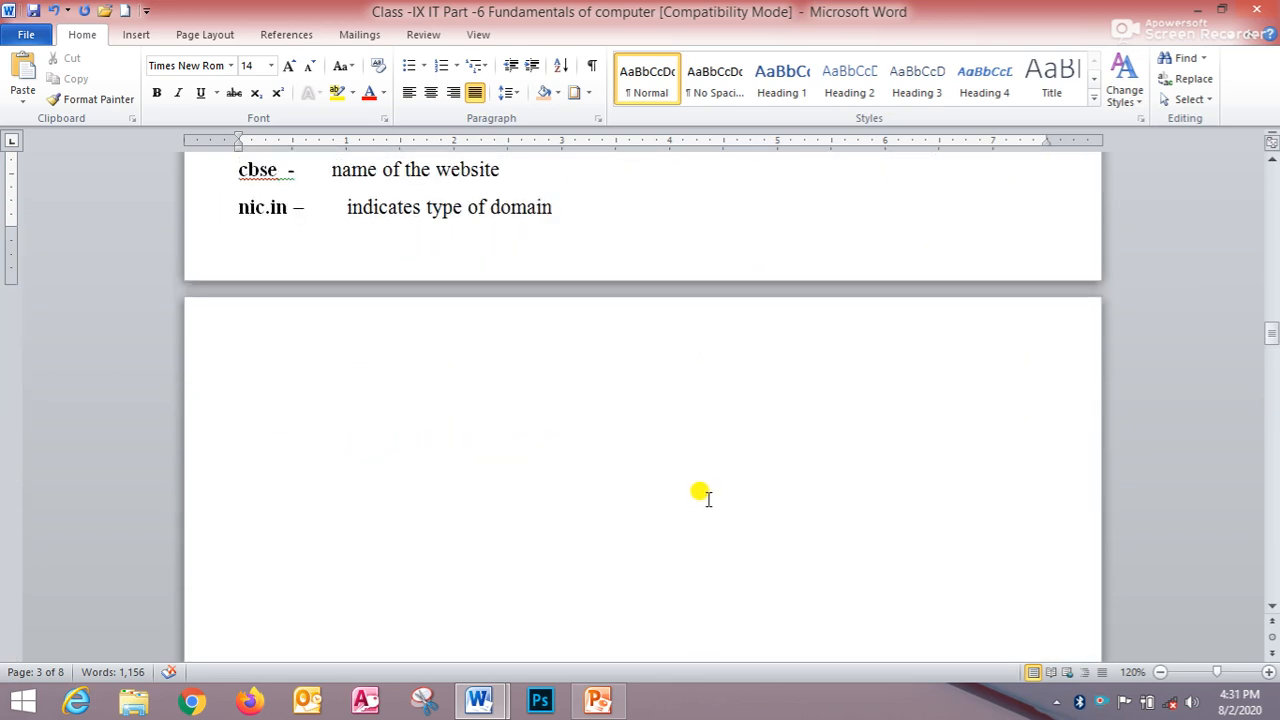
pyautogui.moveTo(493, 705)
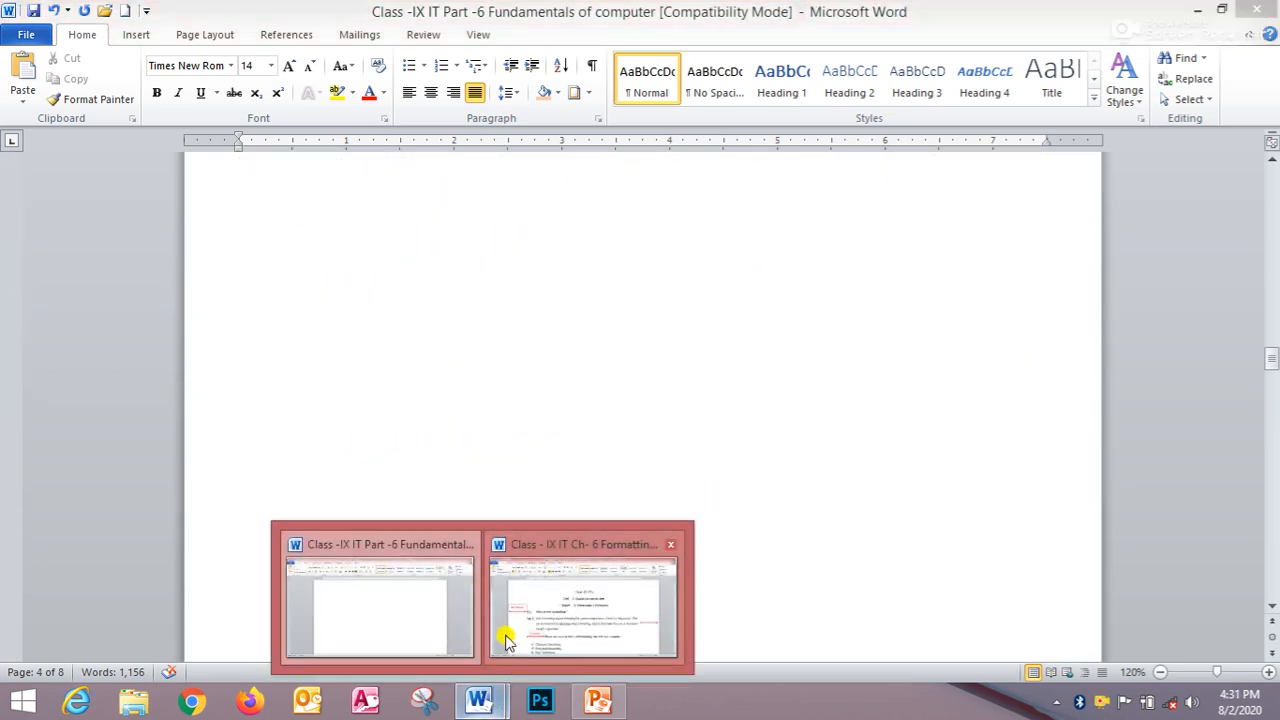
pyautogui.click(545, 625)
pyautogui.scroll(-15, 575, 543)
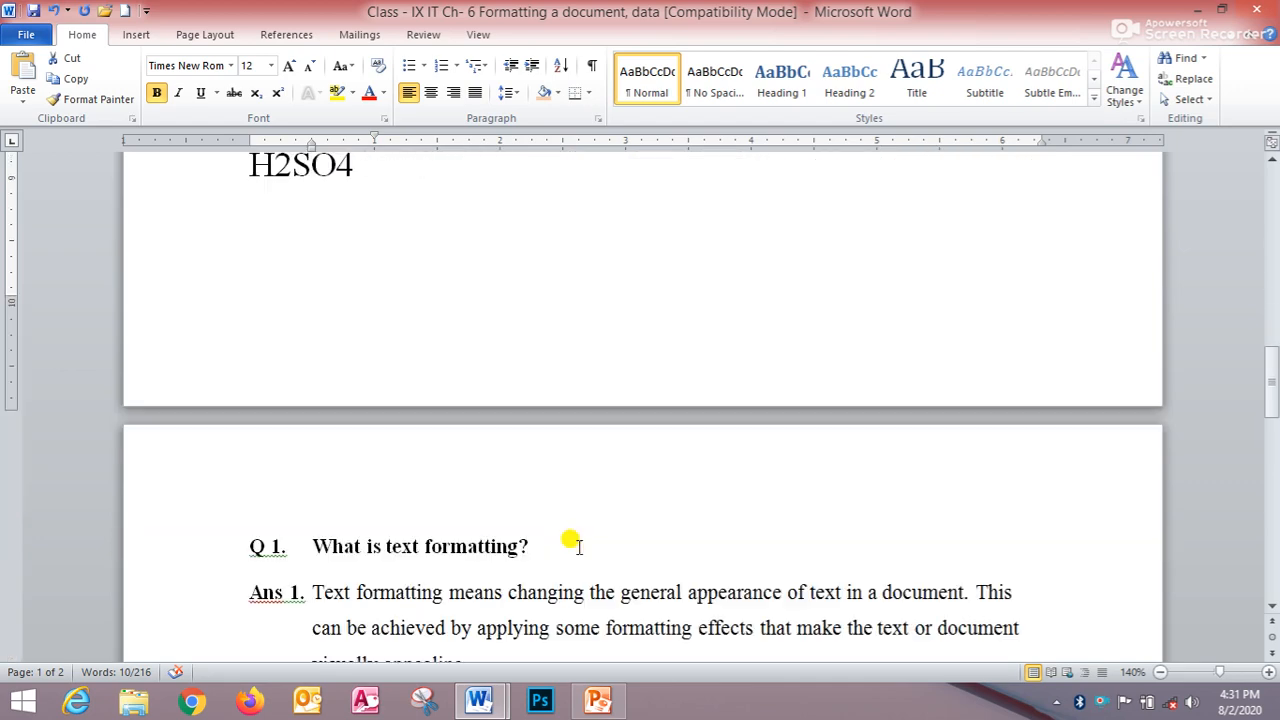
pyautogui.scroll(2, 572, 547)
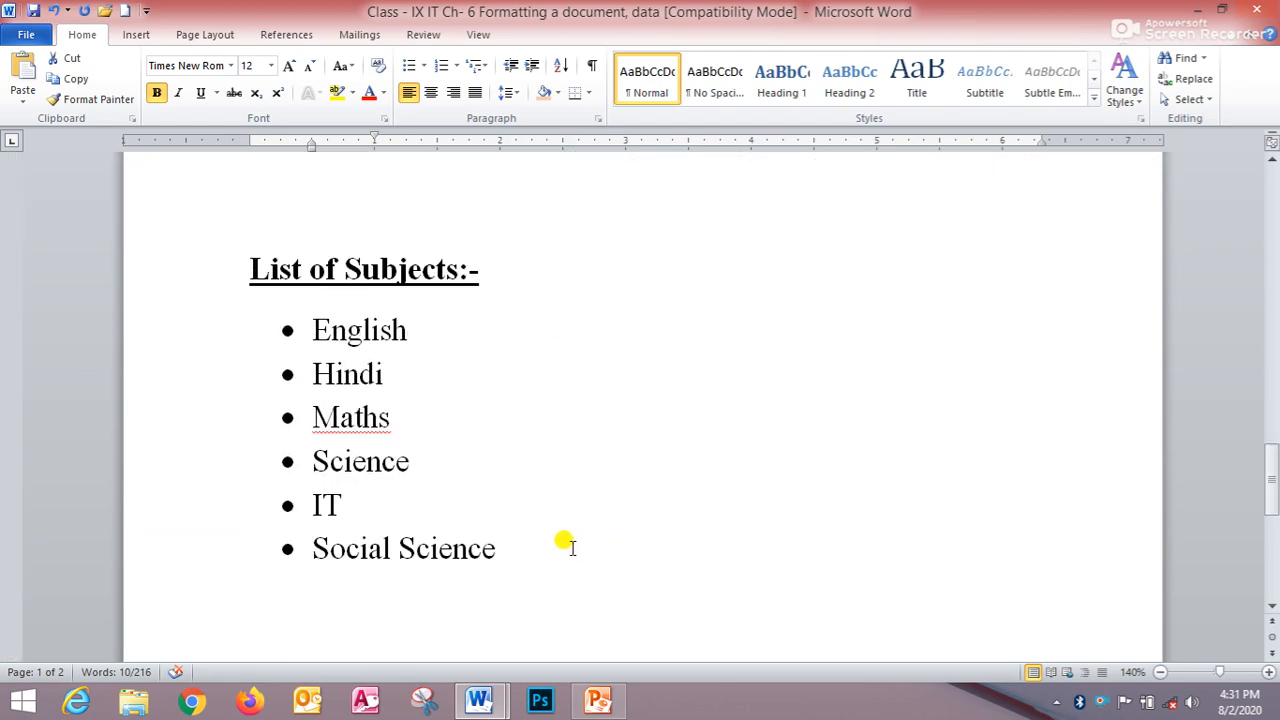
pyautogui.click(670, 504)
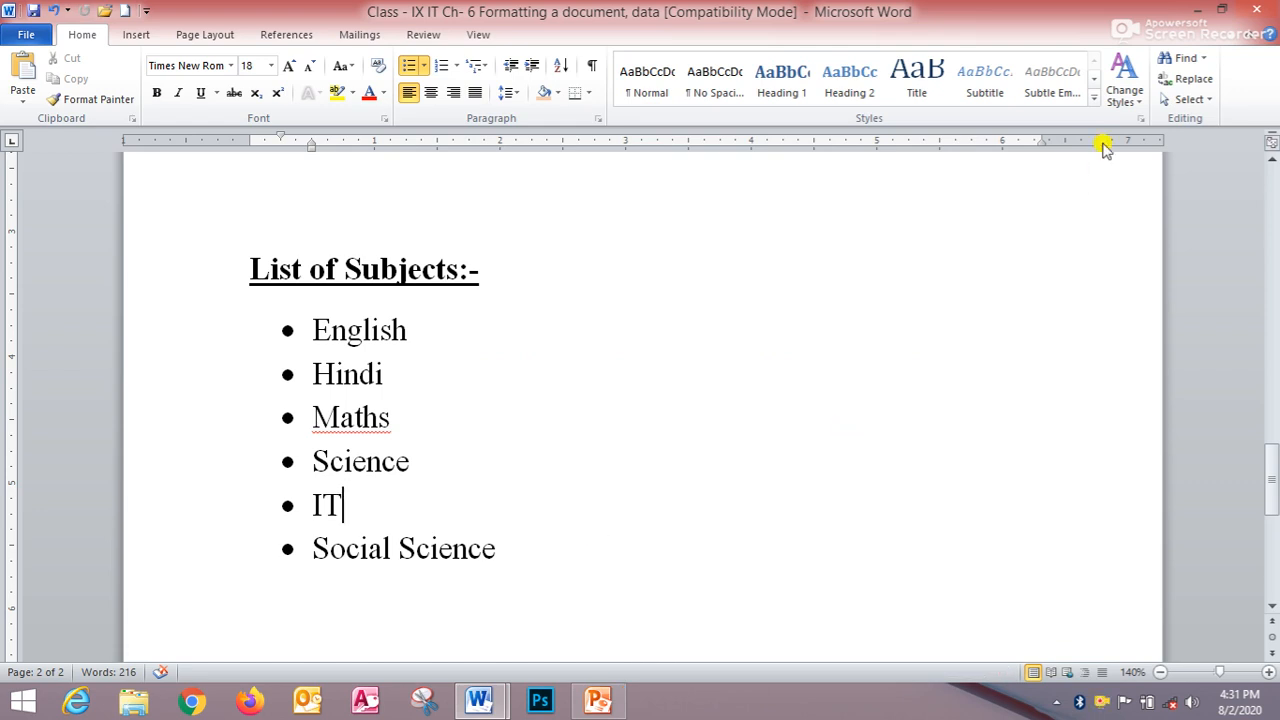
# - Minimize the open windows and open 'Class IX IT Ch- 6 Formatting a document [qus ans] [Part- 3]' from the desktop, maximized
pyautogui.click(1199, 10)
pyautogui.click(1199, 10)
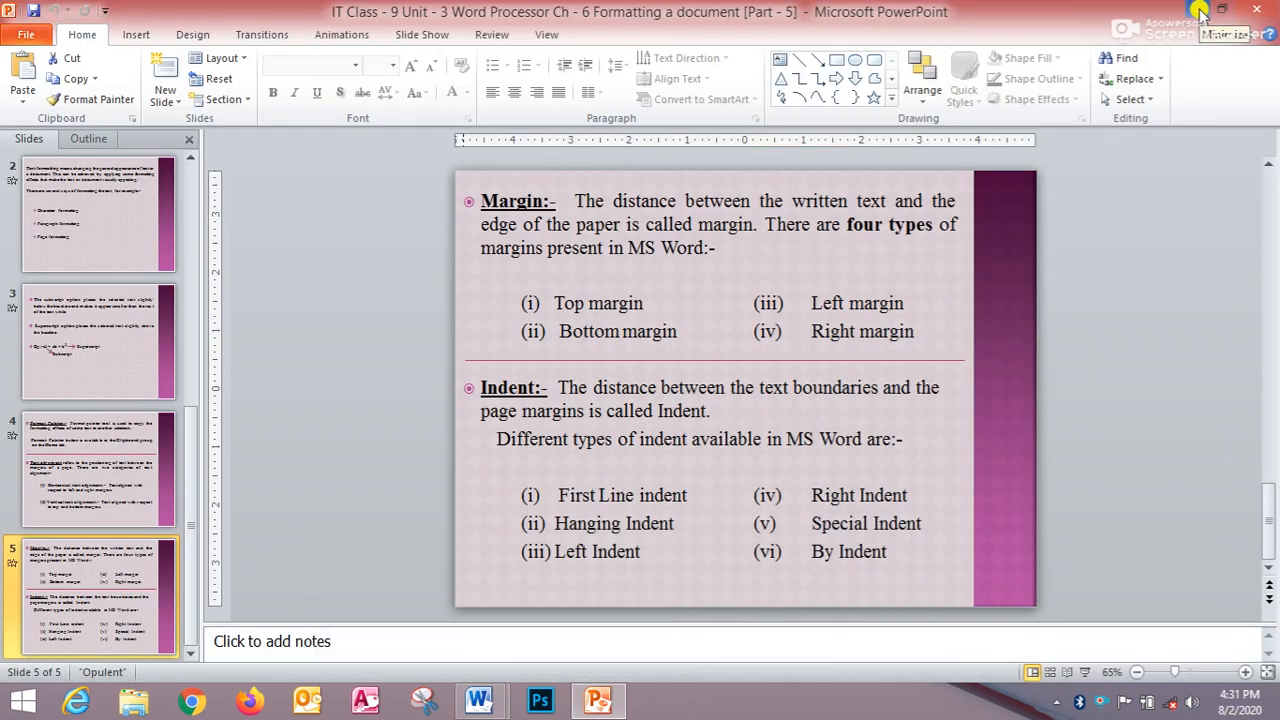
pyautogui.click(1199, 10)
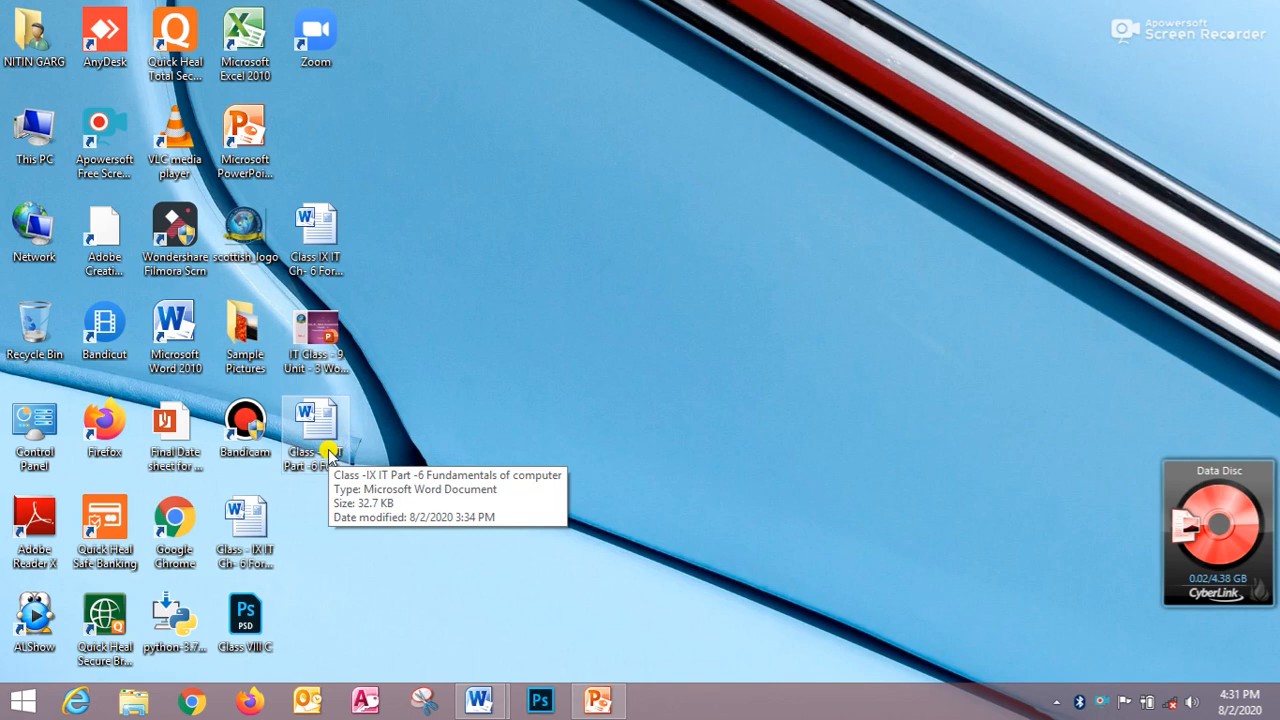
pyautogui.click(337, 262)
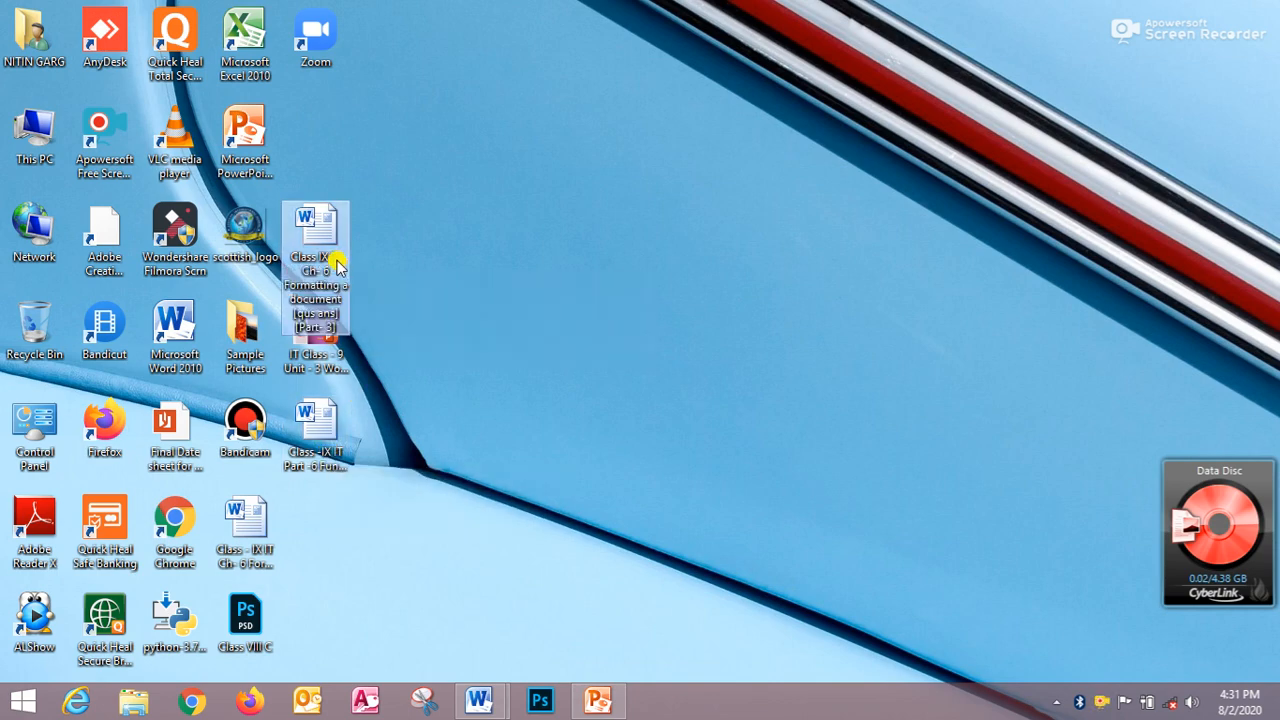
pyautogui.doubleClick(337, 262)
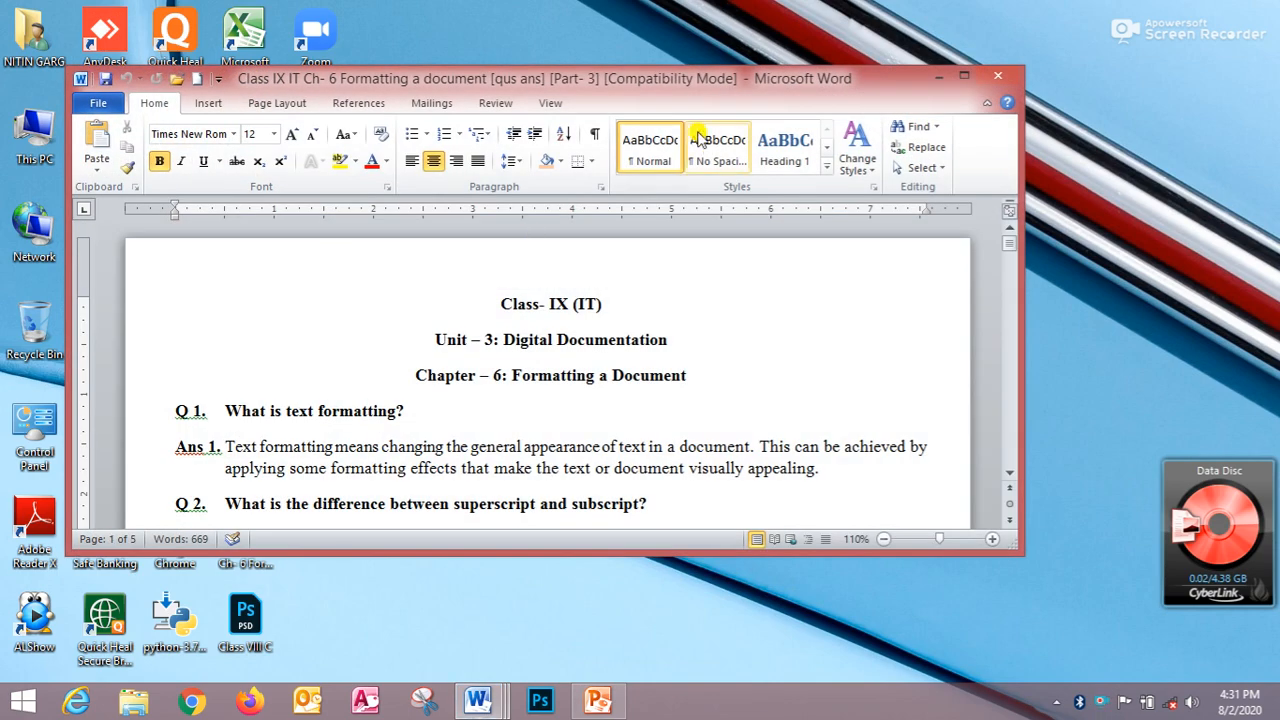
pyautogui.click(964, 76)
# - Select the two lines of Answer 3 about numbered and bulleted lists in turn
pyautogui.scroll(-5, 566, 466)
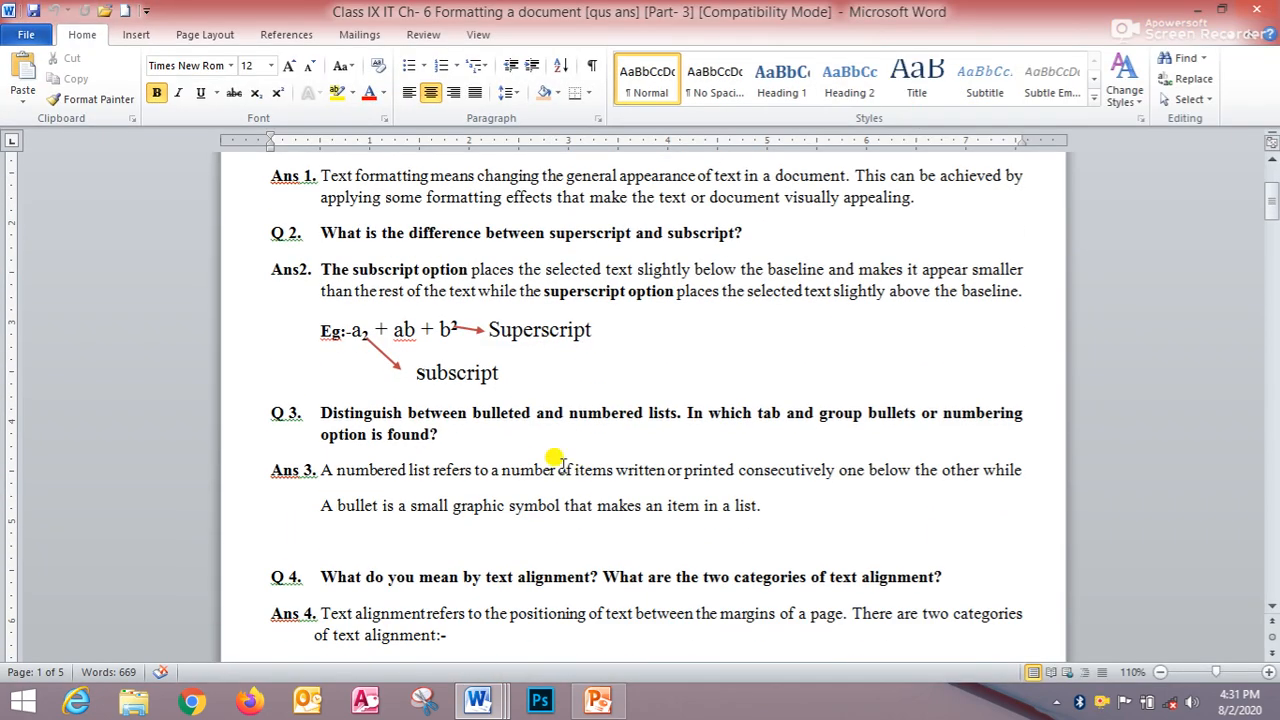
pyautogui.scroll(2, 546, 471)
pyautogui.scroll(-2, 540, 465)
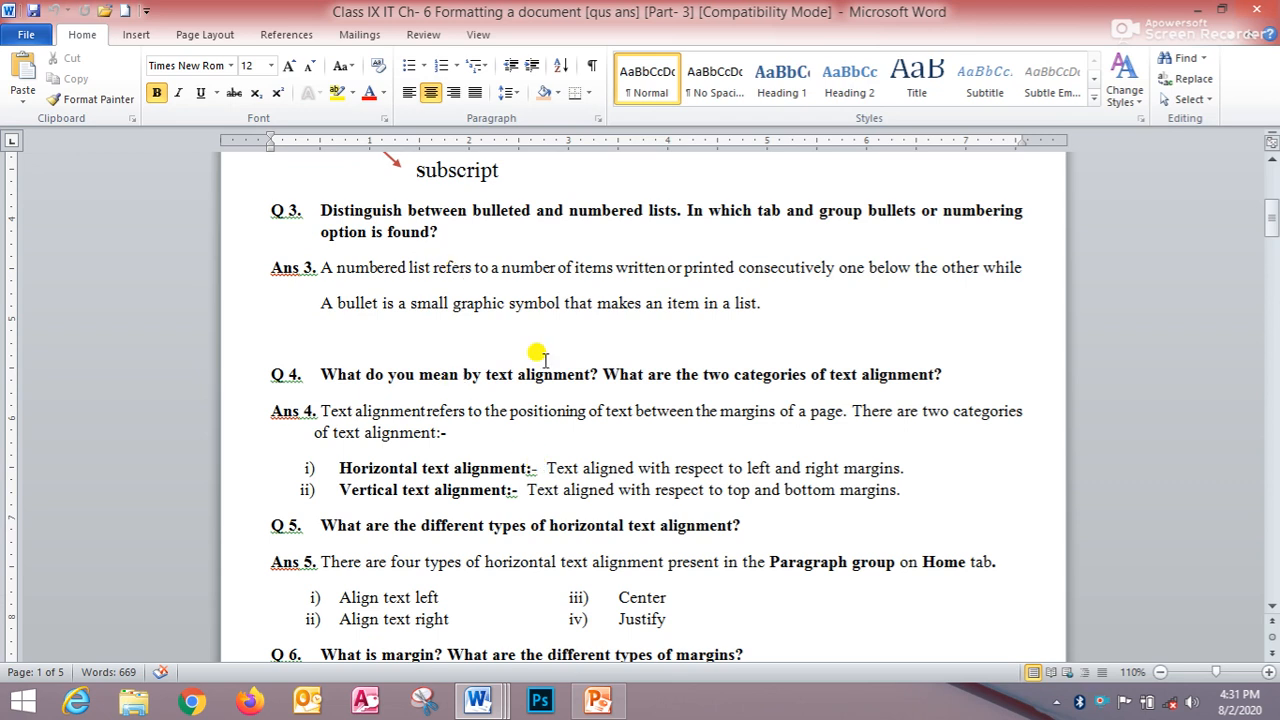
pyautogui.moveTo(321, 267); pyautogui.dragTo(960, 268)
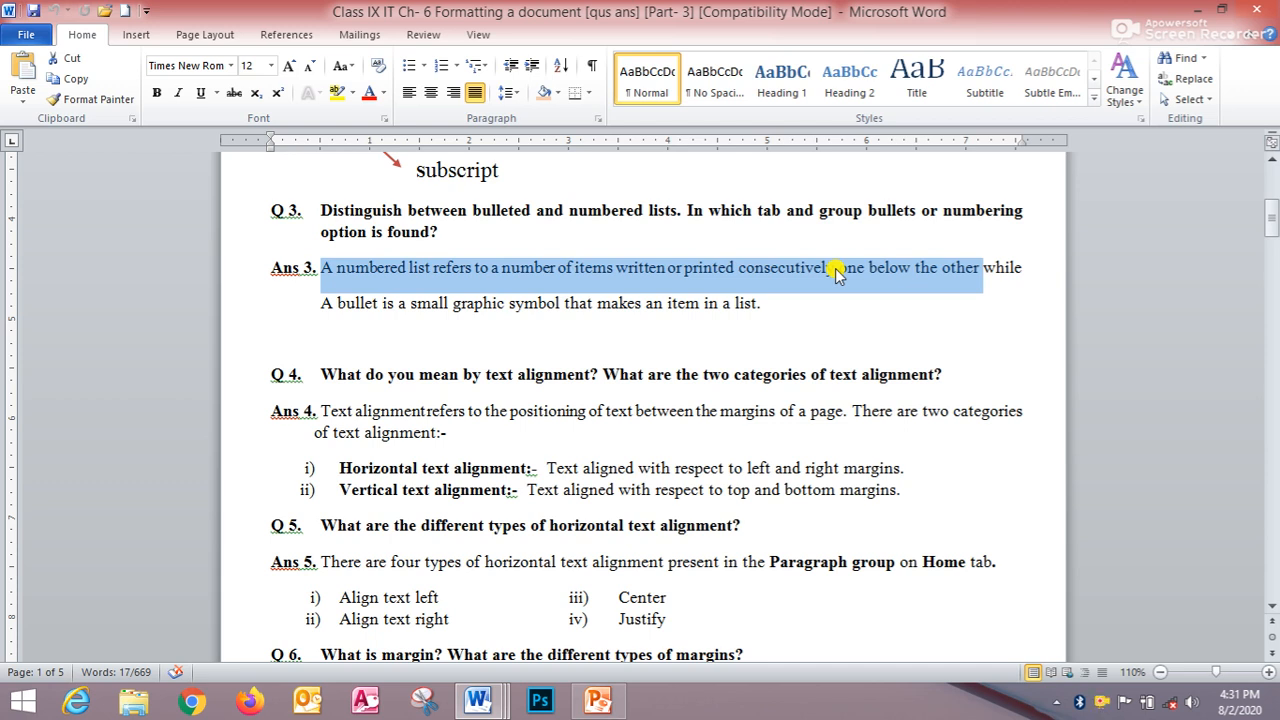
pyautogui.click(400, 345)
pyautogui.moveTo(320, 305); pyautogui.dragTo(763, 318)
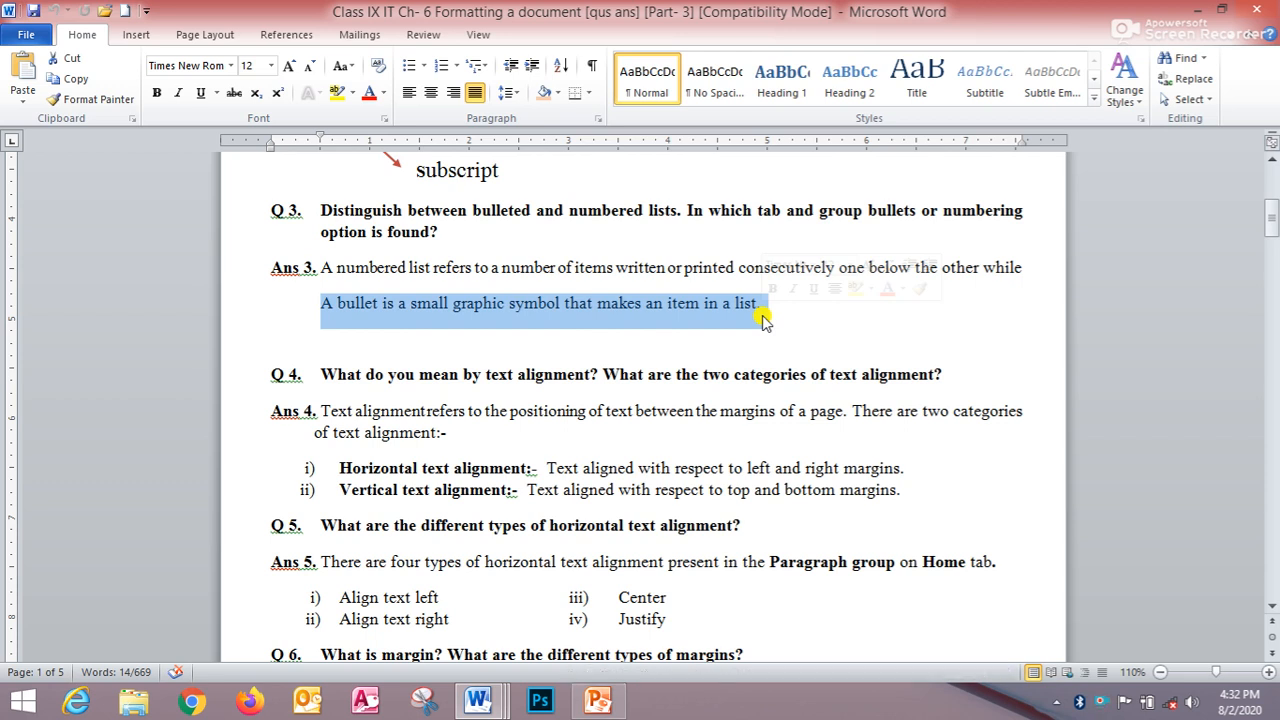
# - Return to the List of Subjects document and change the list's bullets to the picture bullet from the Bullet Library
pyautogui.click(476, 703)
pyautogui.click(486, 550)
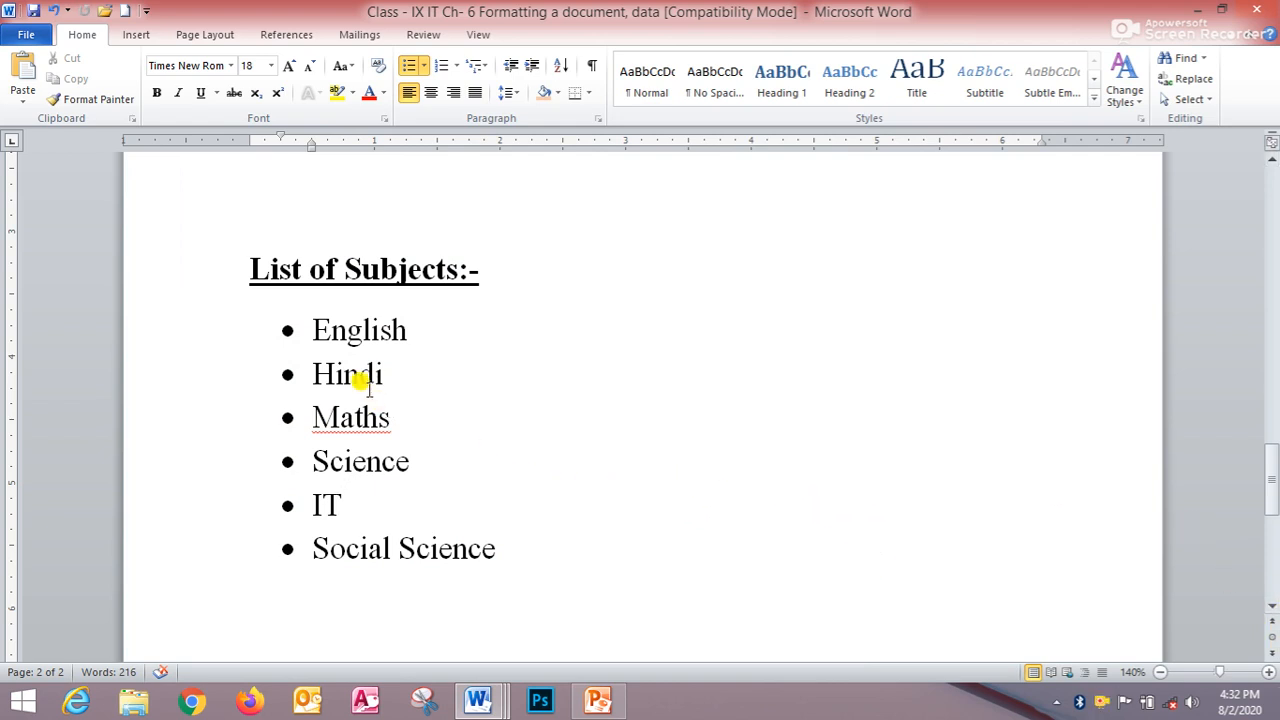
pyautogui.moveTo(313, 330); pyautogui.dragTo(512, 548)
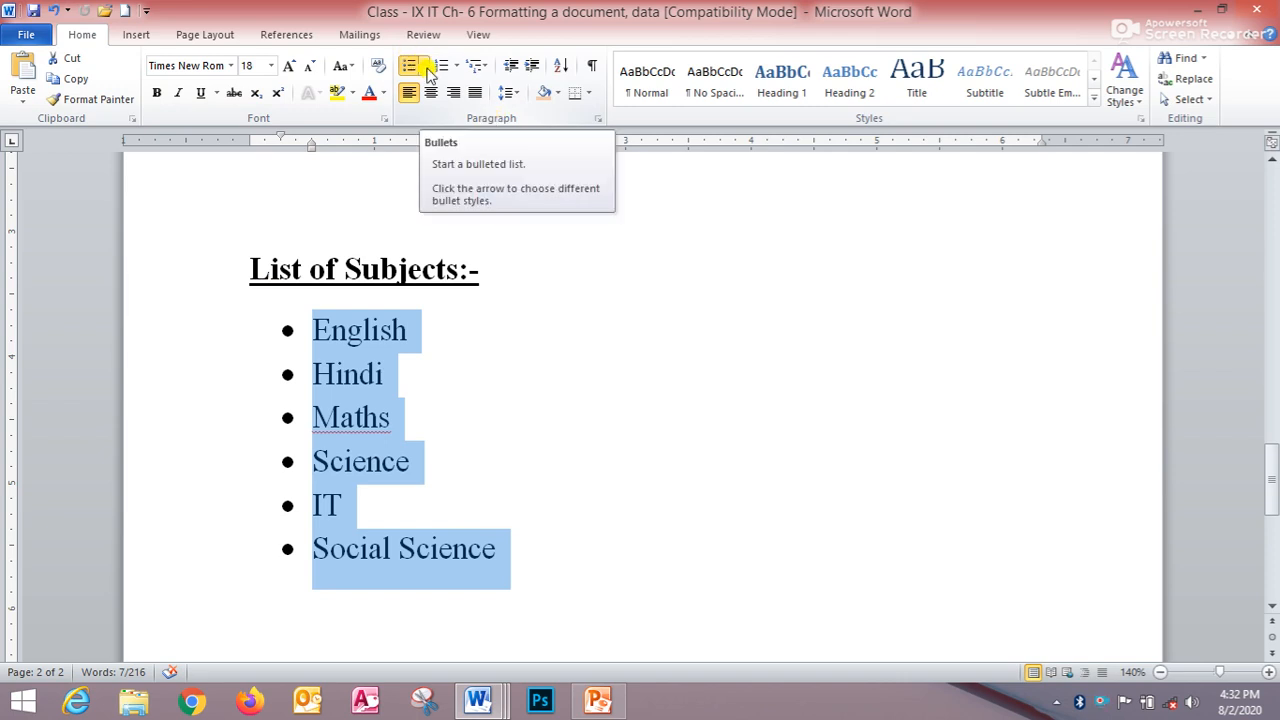
pyautogui.click(428, 66)
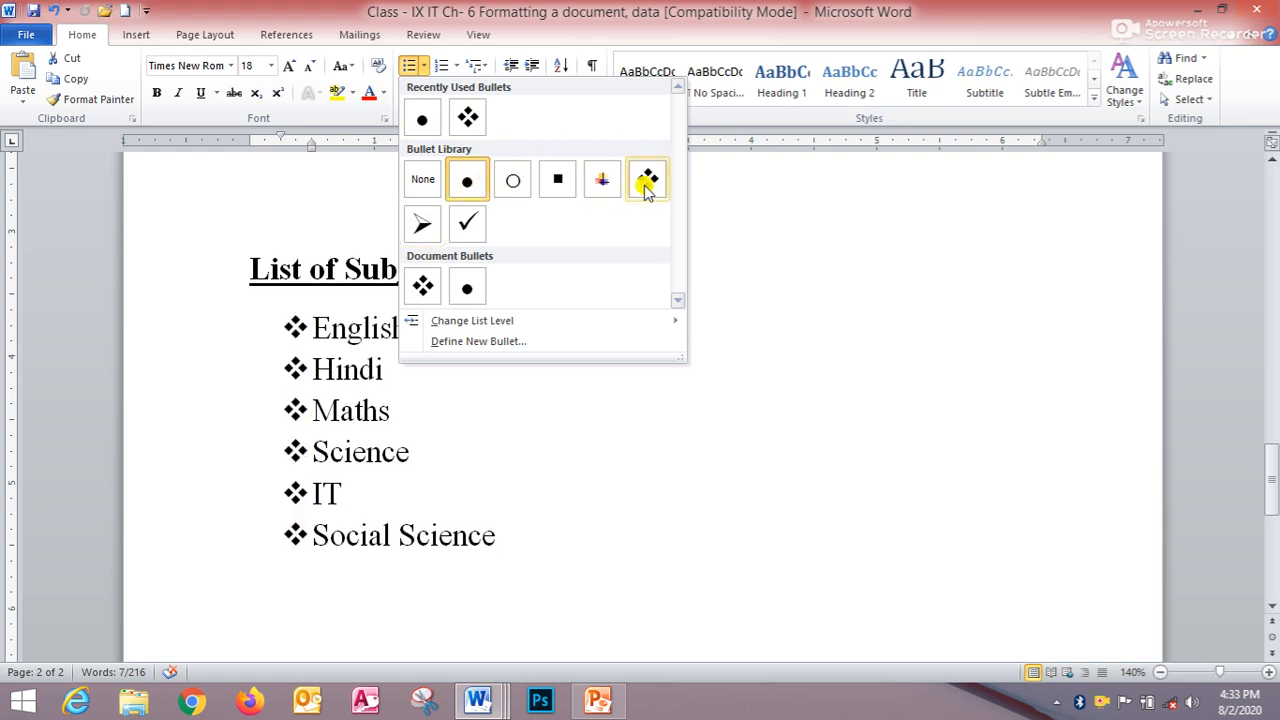
pyautogui.click(606, 179)
pyautogui.click(569, 382)
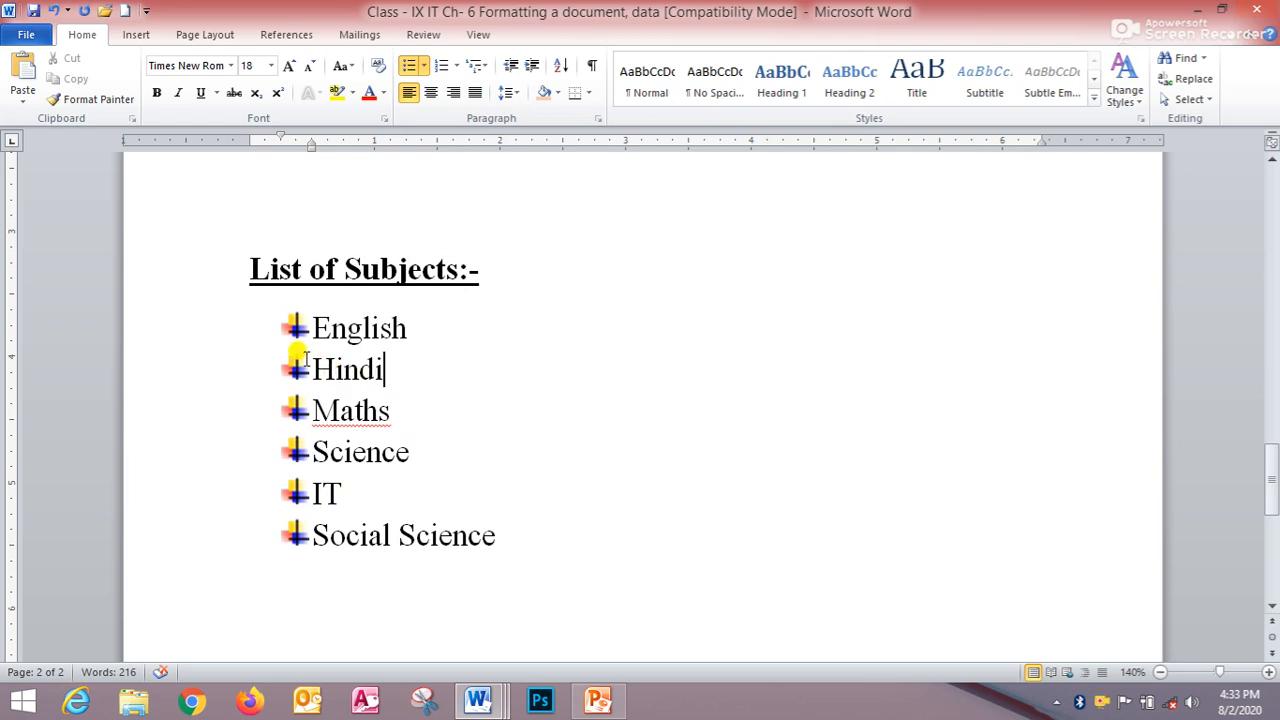
# - Convert the subject list to a numbered list using the 1. 2. 3. format
pyautogui.moveTo(298, 330); pyautogui.dragTo(533, 522)
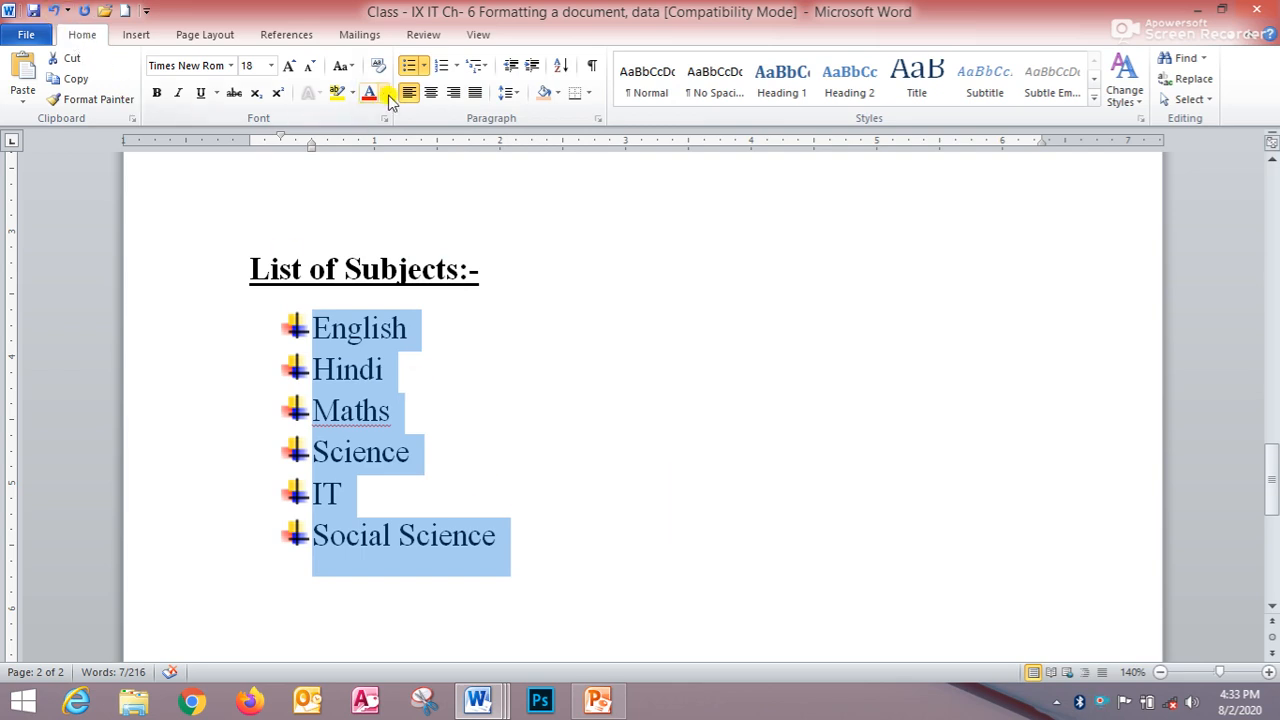
pyautogui.click(452, 66)
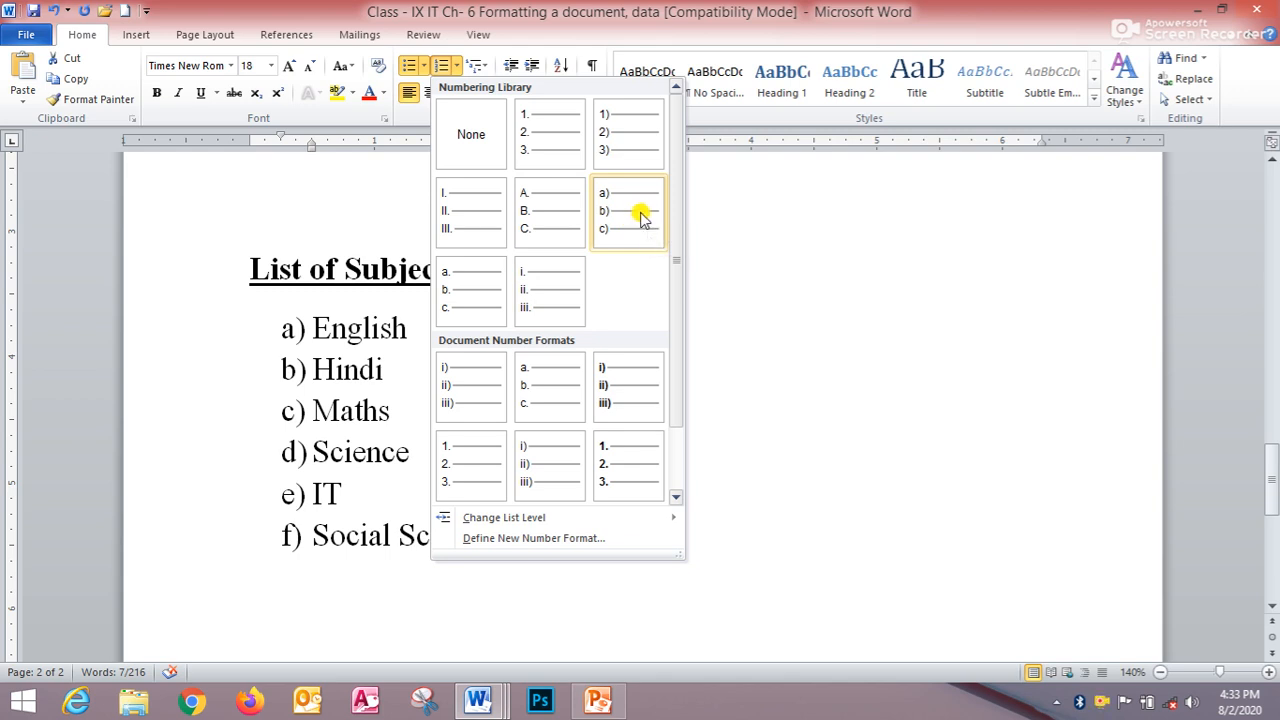
pyautogui.click(547, 148)
pyautogui.click(540, 347)
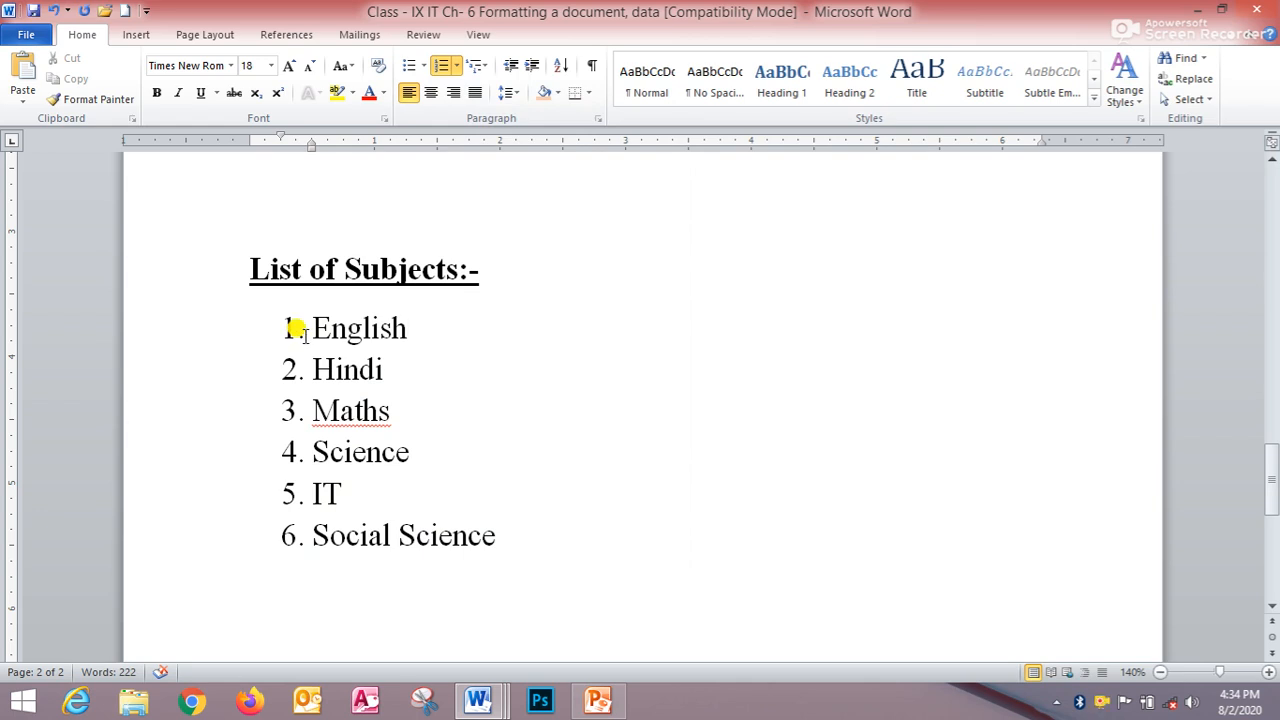
# - Remove the numbering from the whole subject list
pyautogui.moveTo(303, 323); pyautogui.dragTo(523, 526)
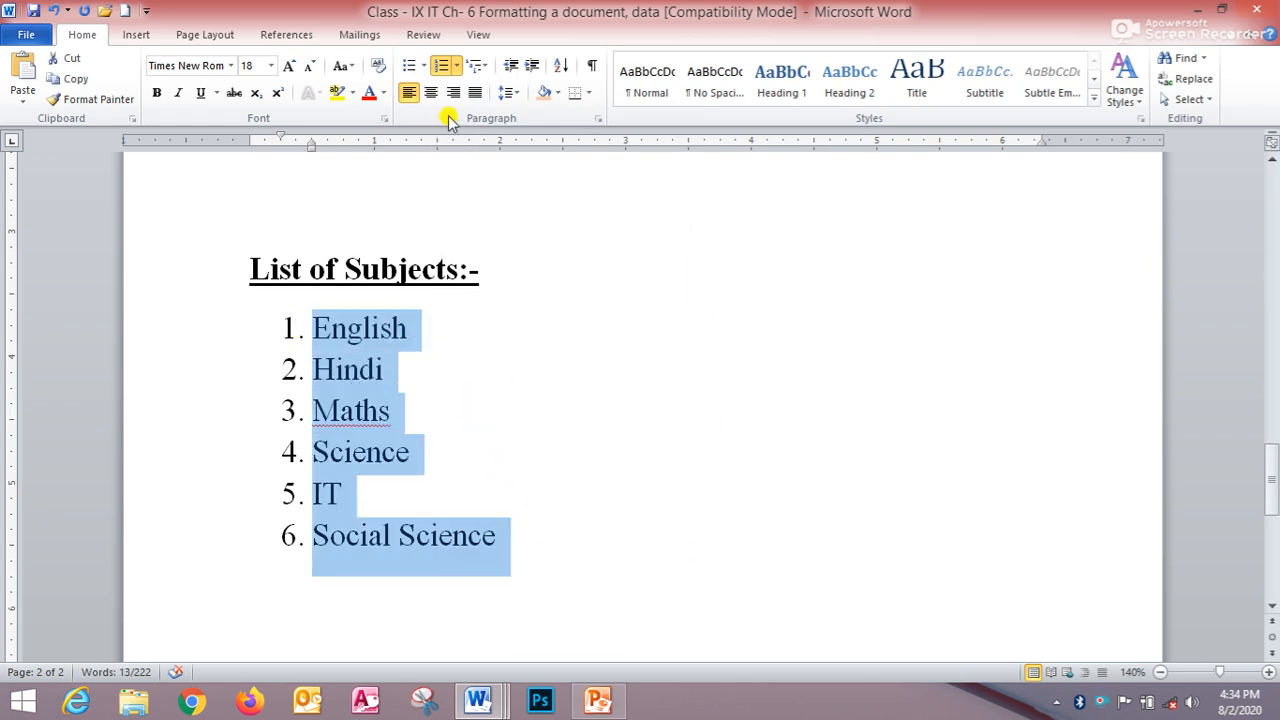
pyautogui.click(458, 67)
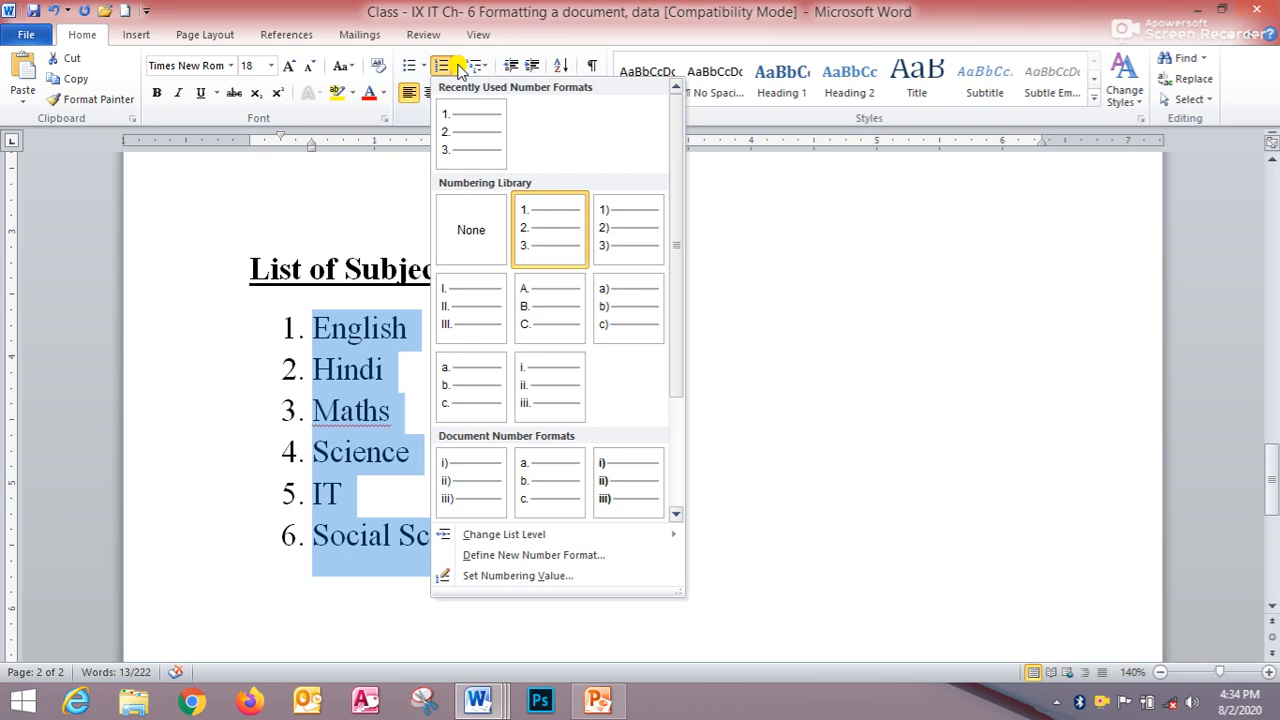
pyautogui.click(474, 240)
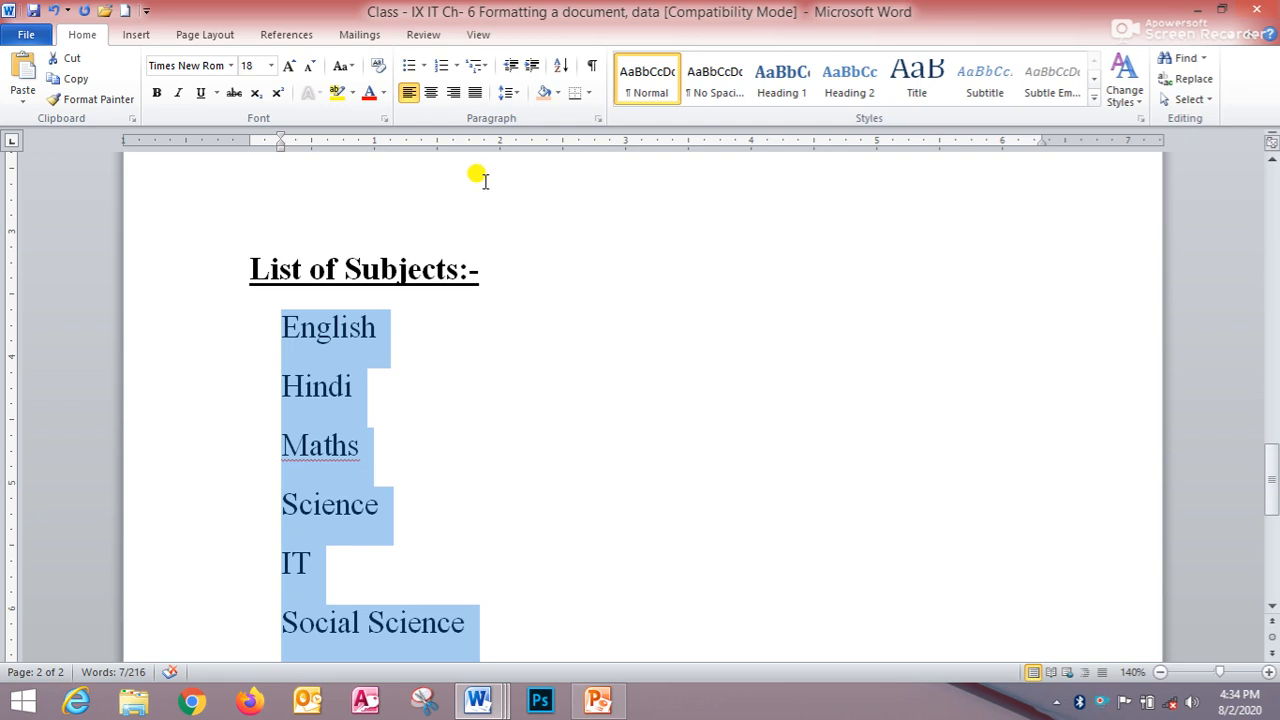
# - Start defining a new bullet for the list and browse the Snap ITC font's symbols
pyautogui.click(425, 68)
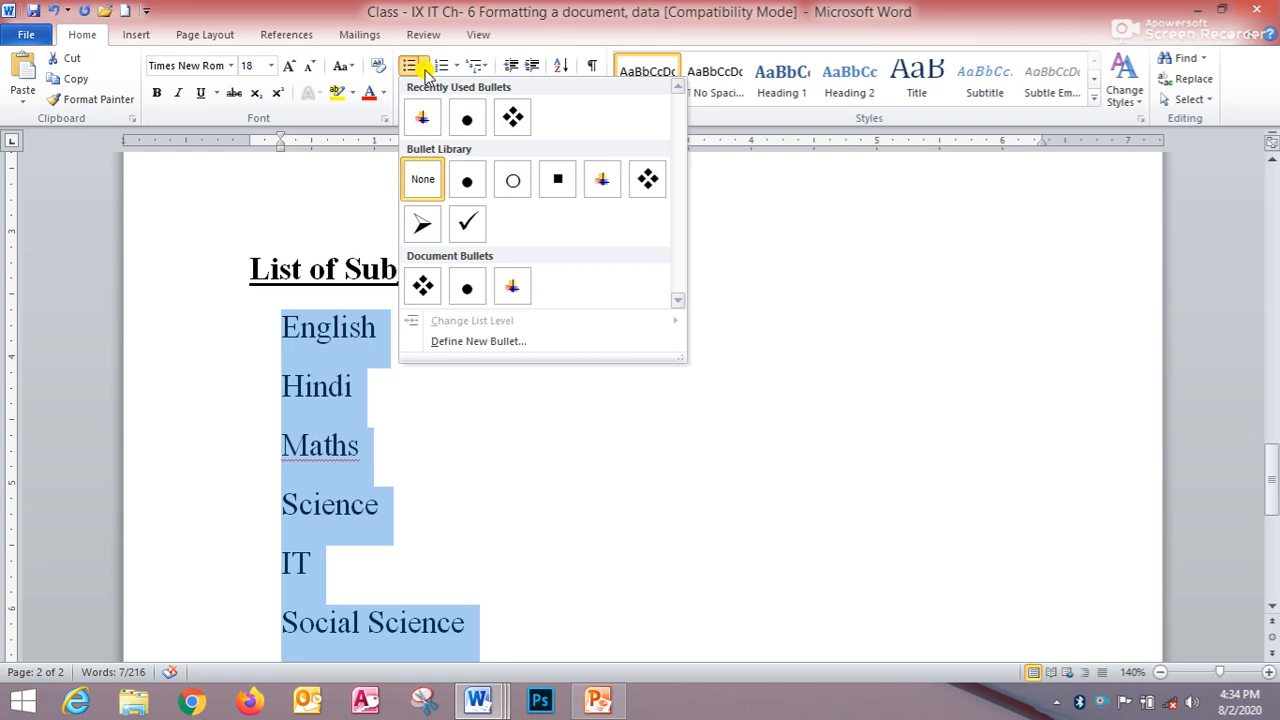
pyautogui.click(490, 341)
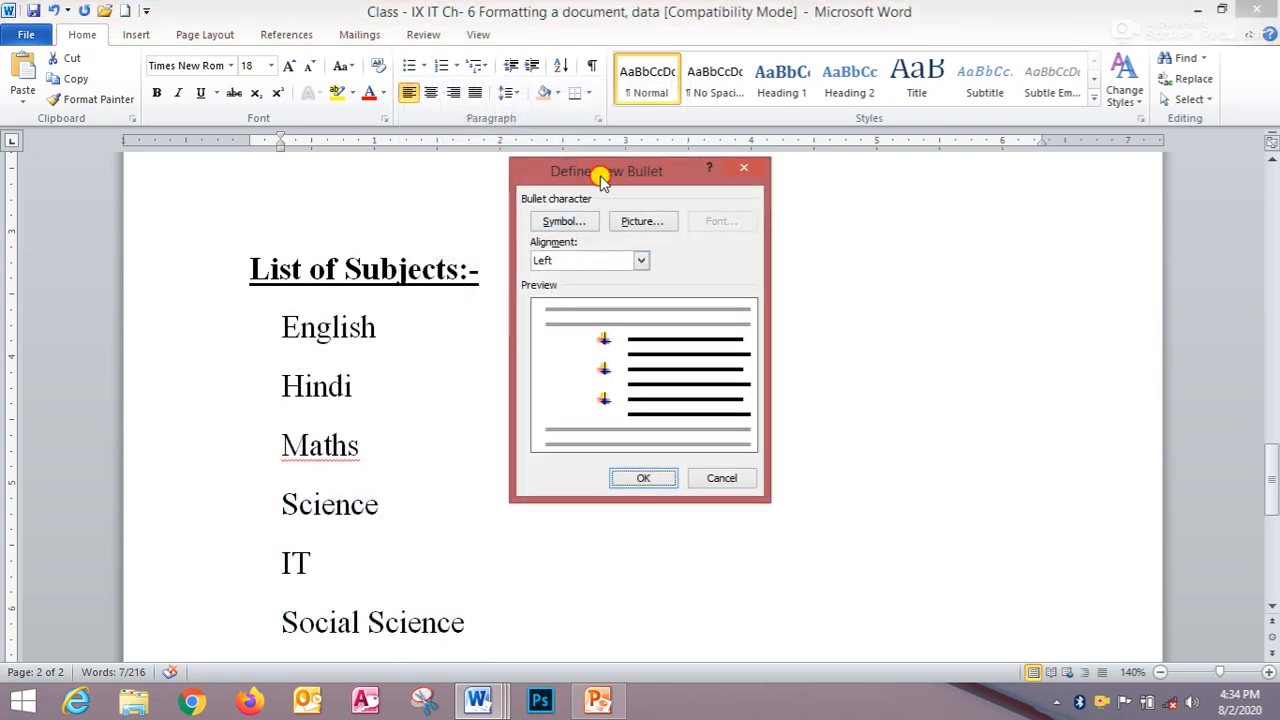
pyautogui.moveTo(600, 178); pyautogui.dragTo(607, 108)
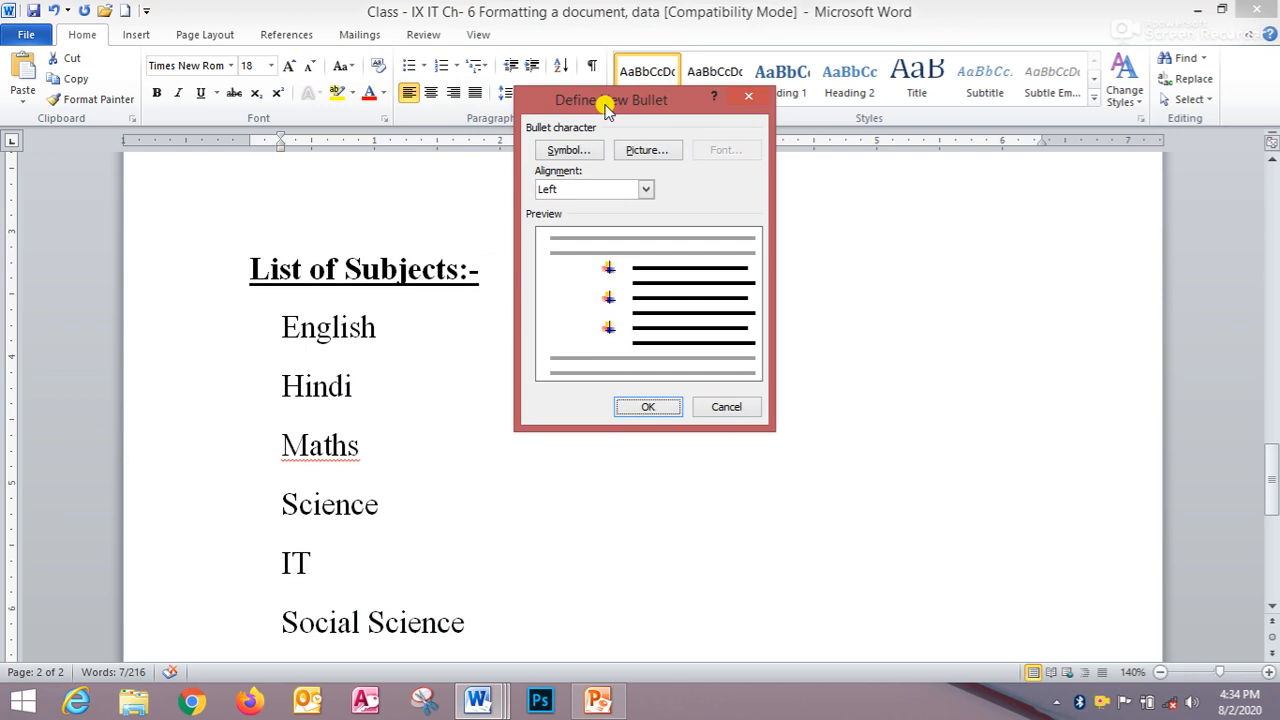
pyautogui.click(562, 155)
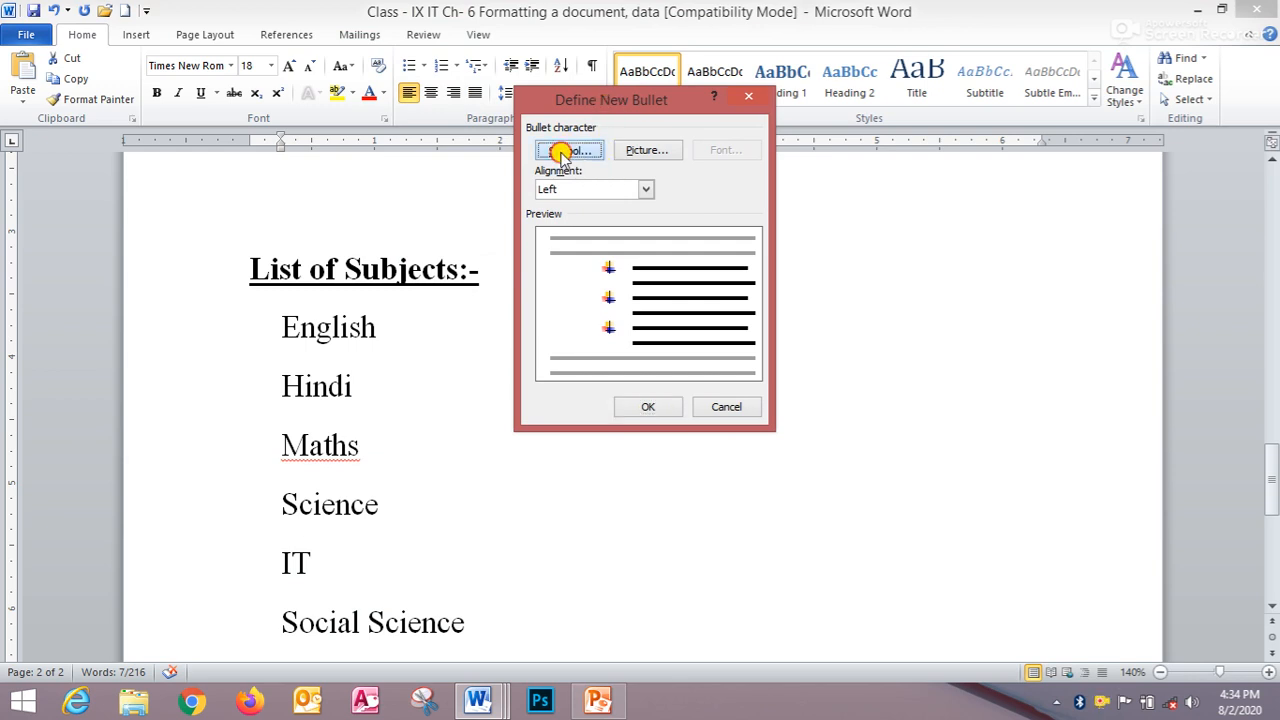
pyautogui.moveTo(588, 191); pyautogui.dragTo(596, 131)
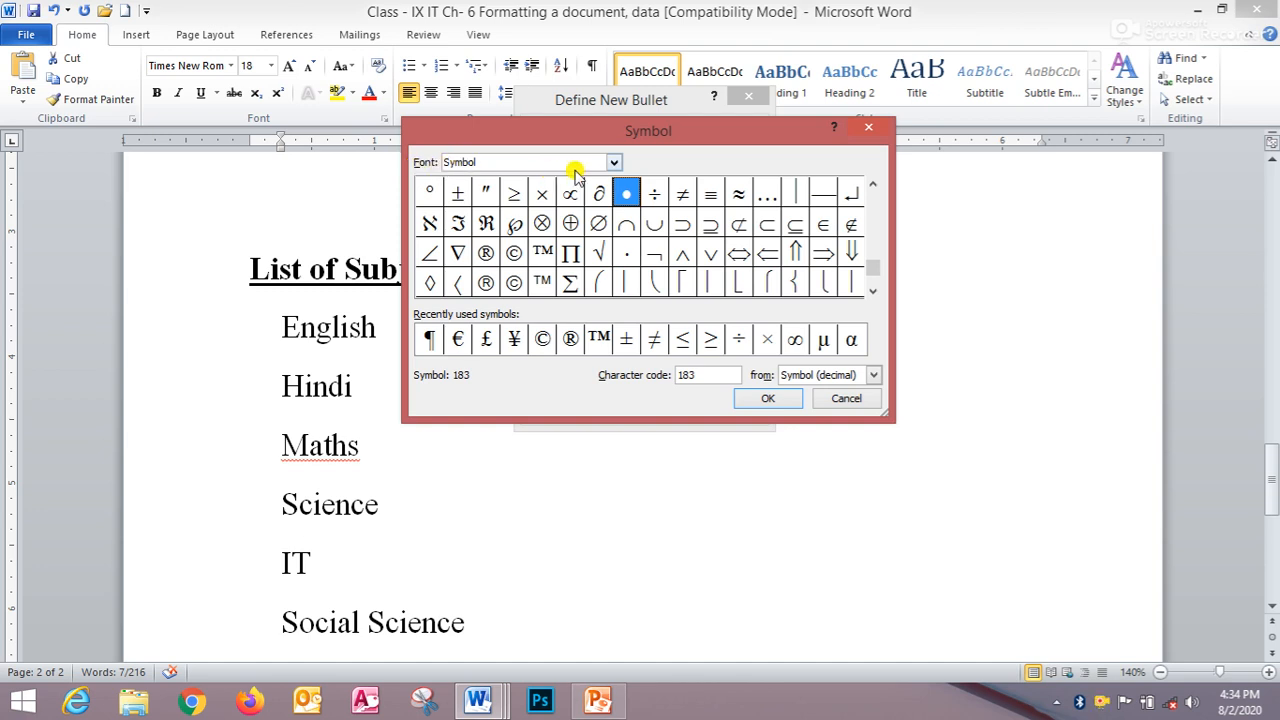
pyautogui.click(614, 162)
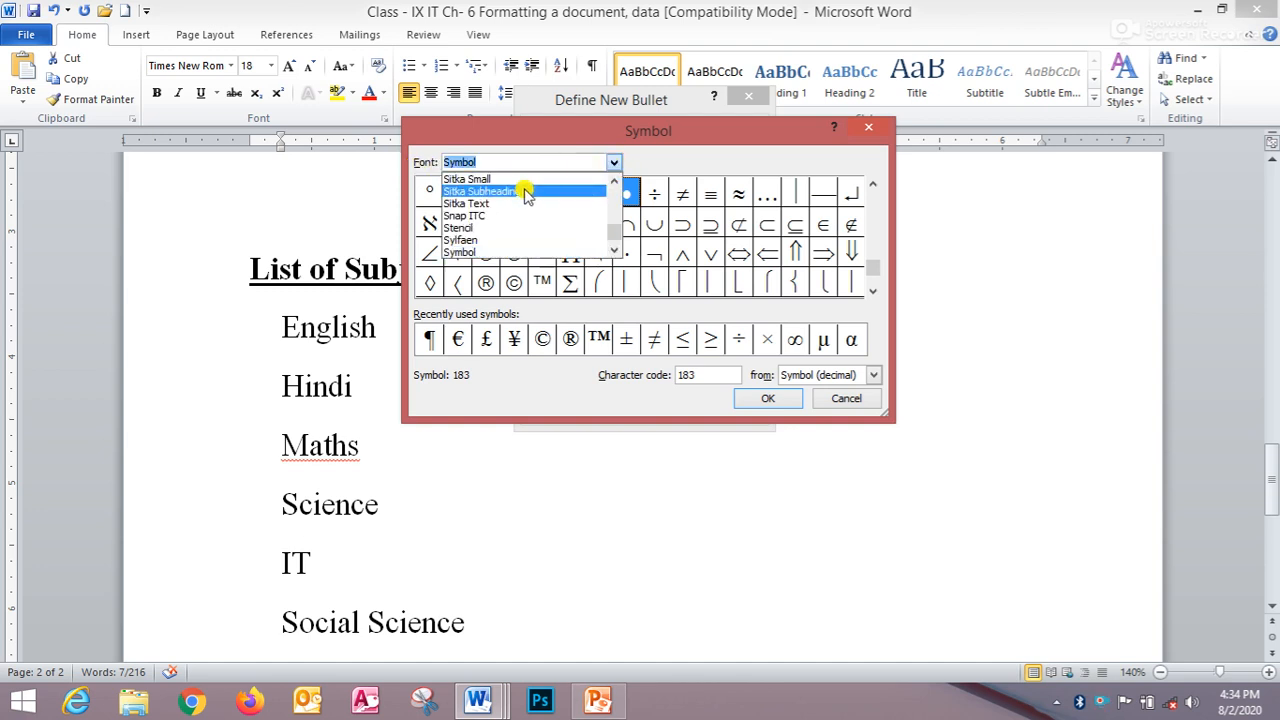
pyautogui.click(503, 215)
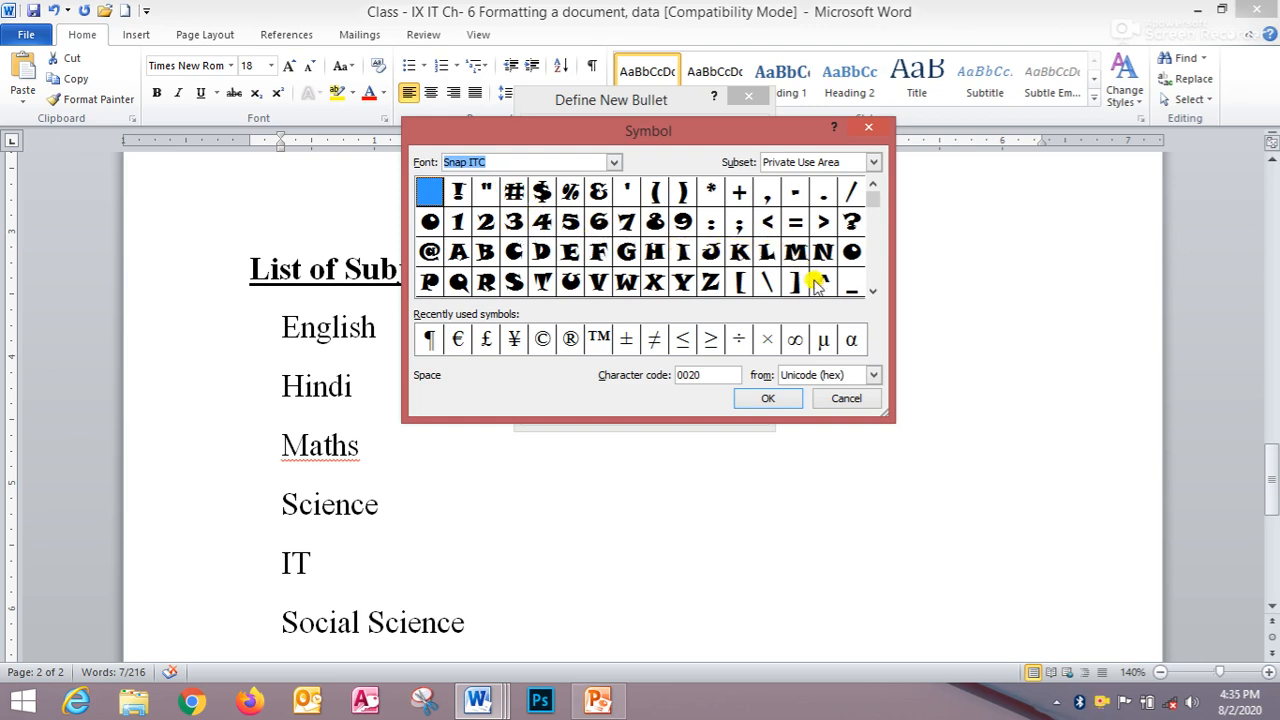
pyautogui.scroll(-6, 875, 287)
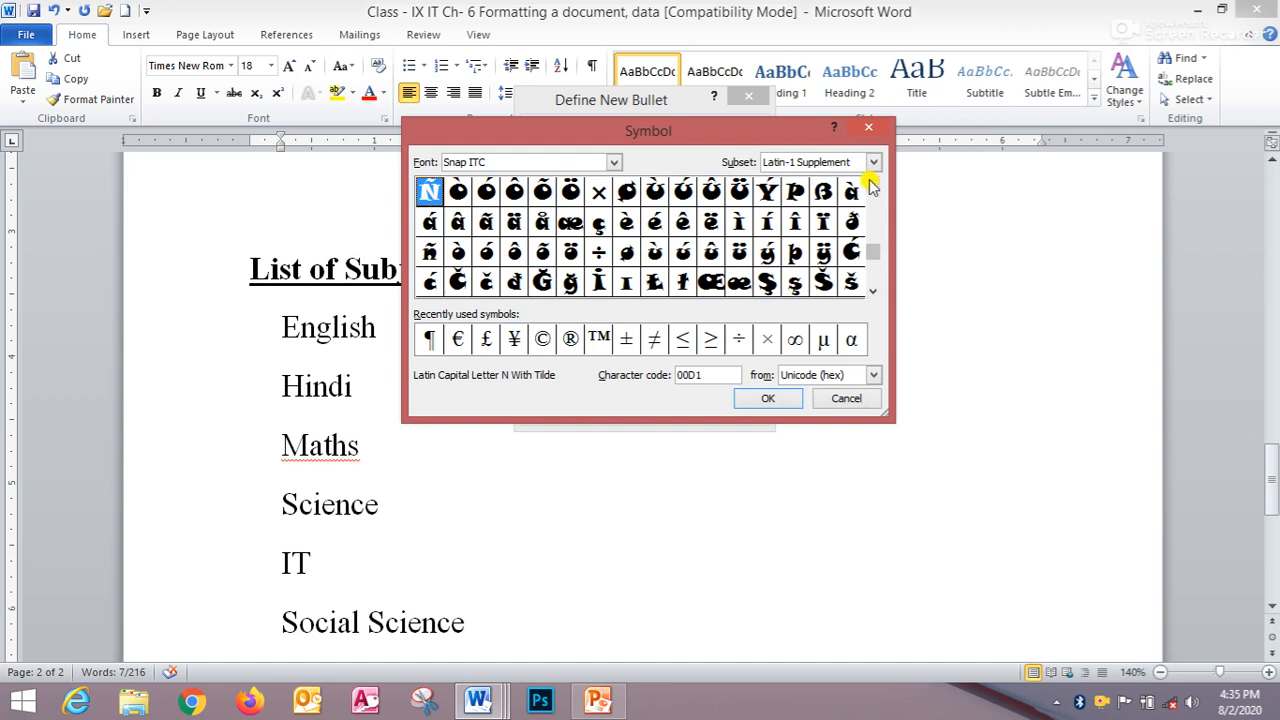
pyautogui.scroll(5, 873, 185)
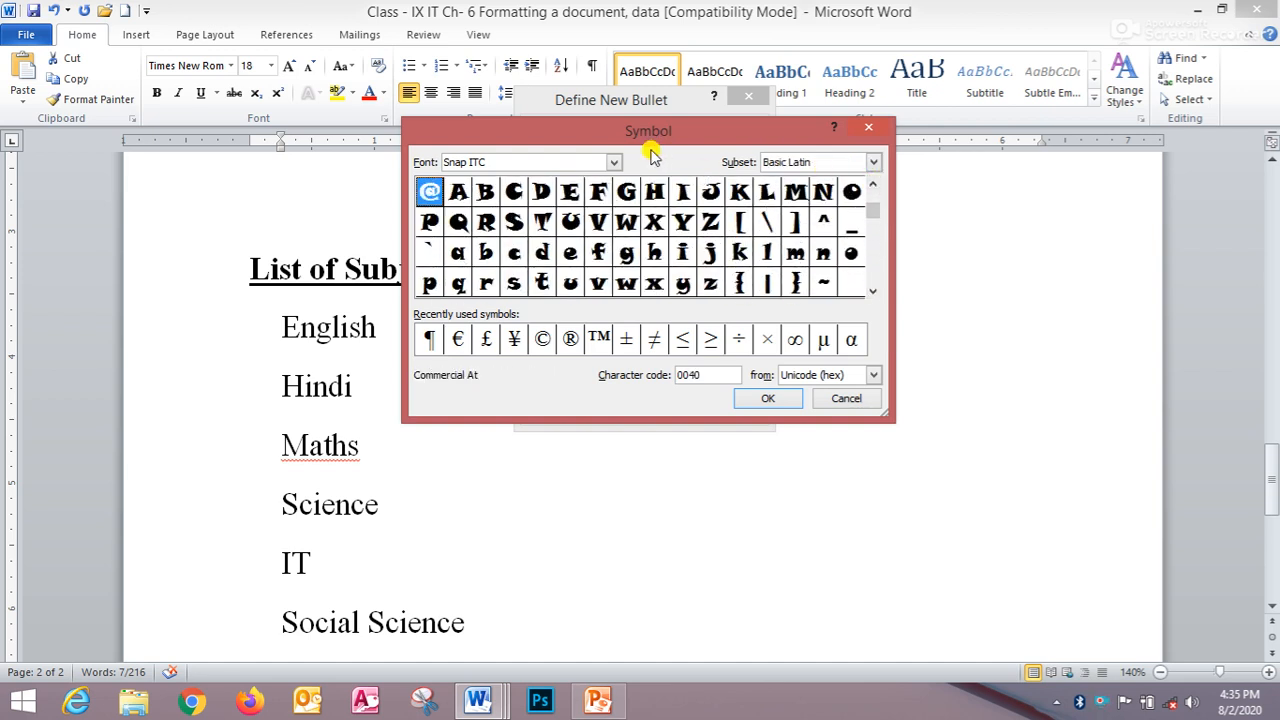
# - Switch the symbol font to Symbol and set the Ψ character as the list's new bullet
pyautogui.click(612, 162)
pyautogui.scroll(-1, 551, 227)
pyautogui.click(503, 218)
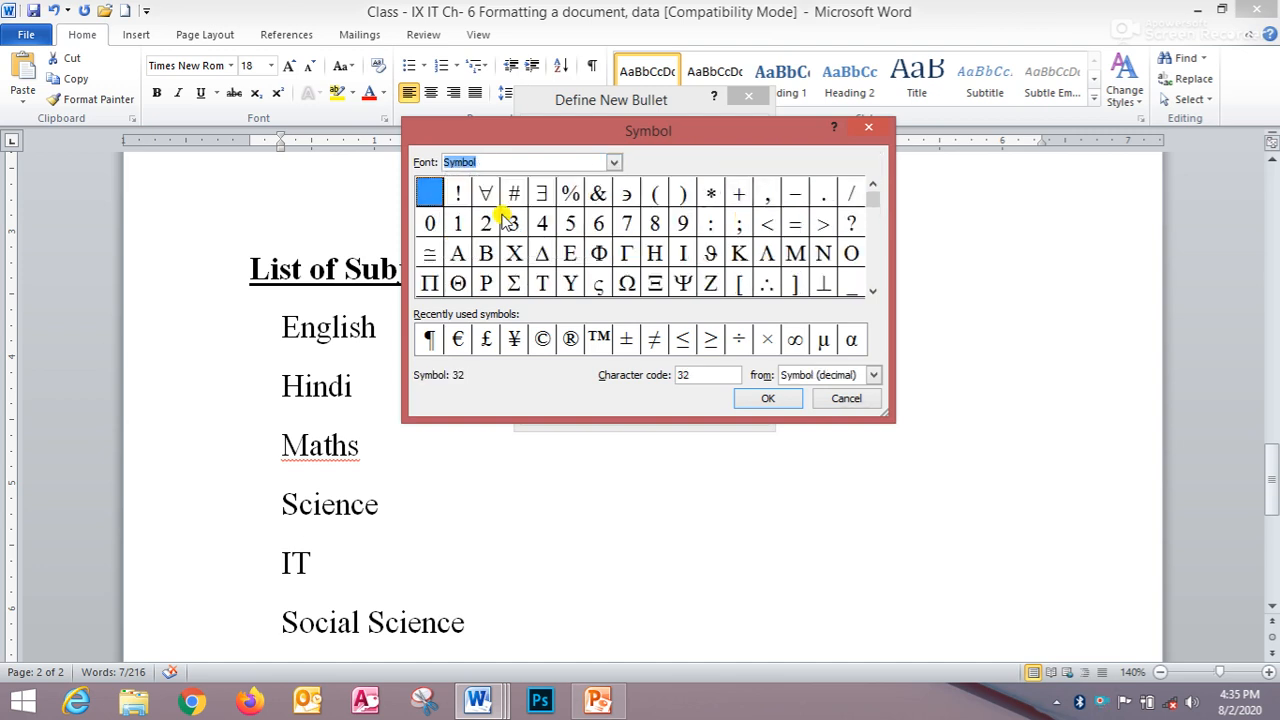
pyautogui.scroll(-3, 870, 290)
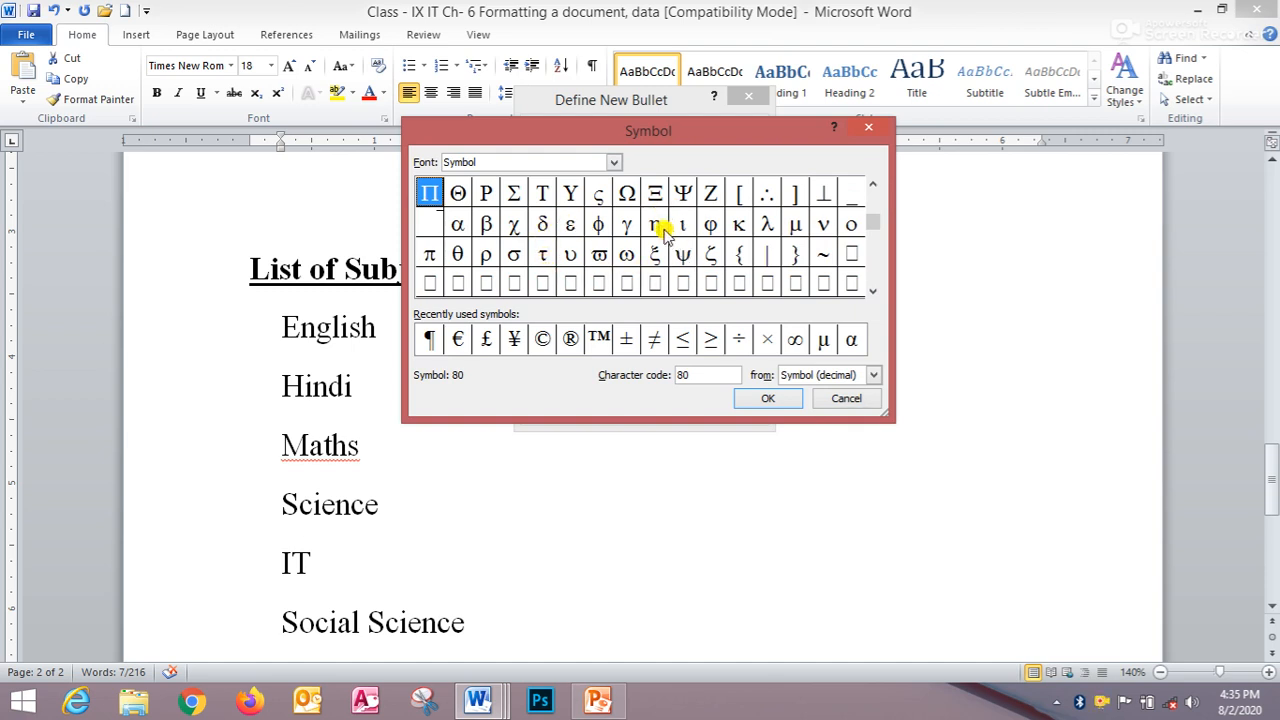
pyautogui.click(684, 195)
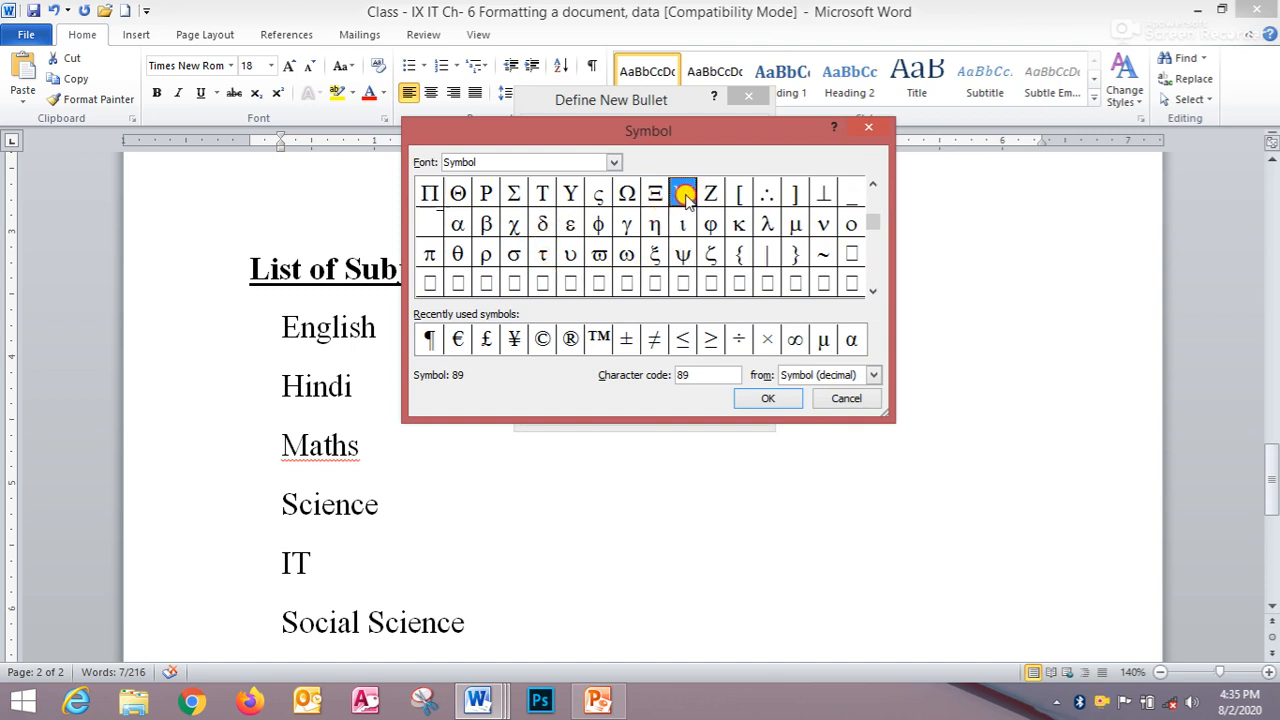
pyautogui.click(762, 400)
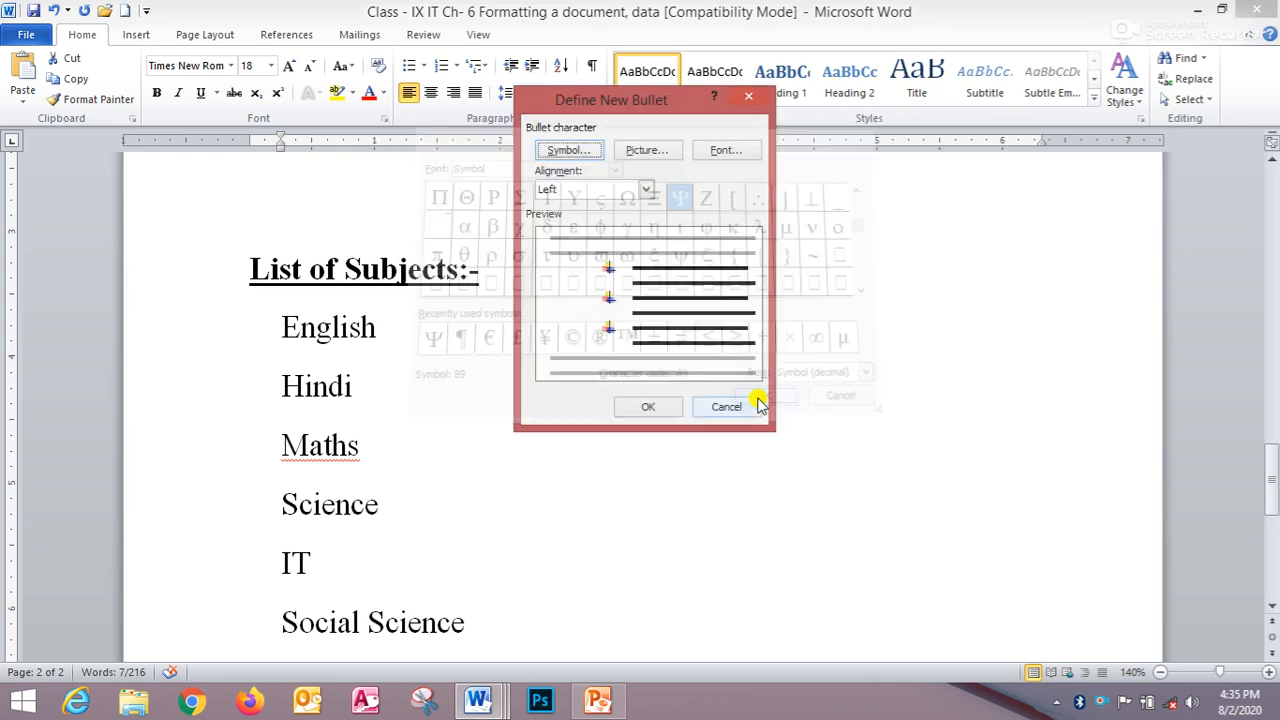
pyautogui.click(651, 406)
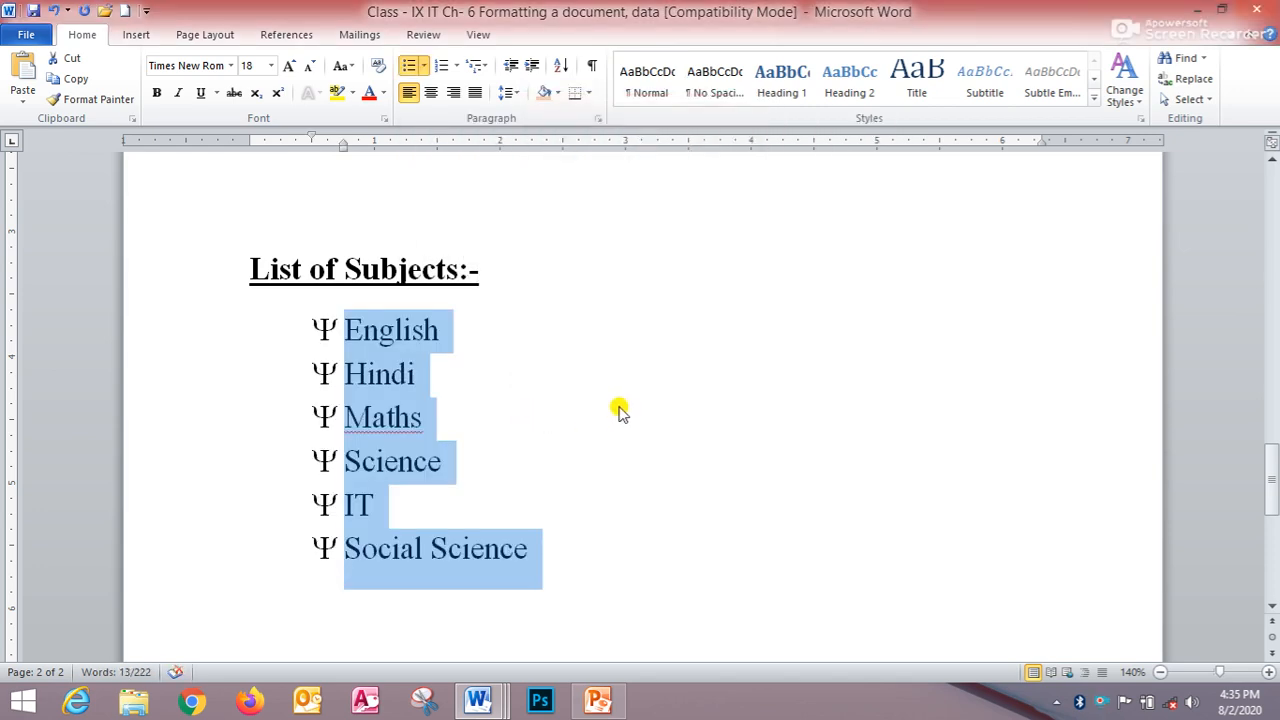